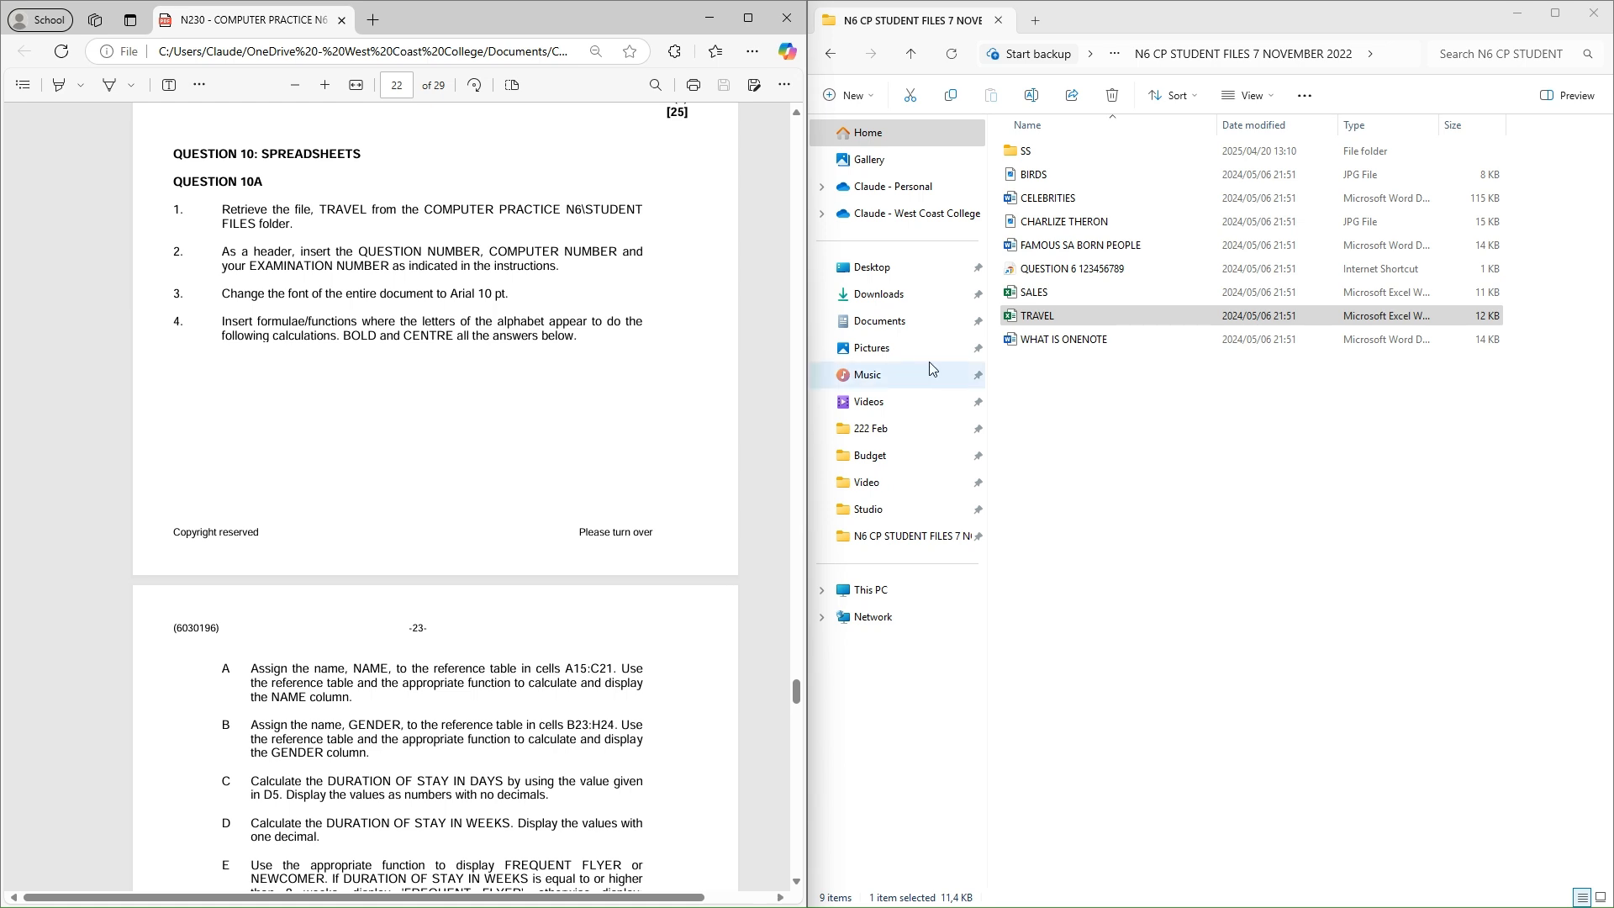
Open TRAVEL from the N6 CP STUDENT FILES 7 NOVEMBER 2022 folder and zoom out
left_click(834, 52)
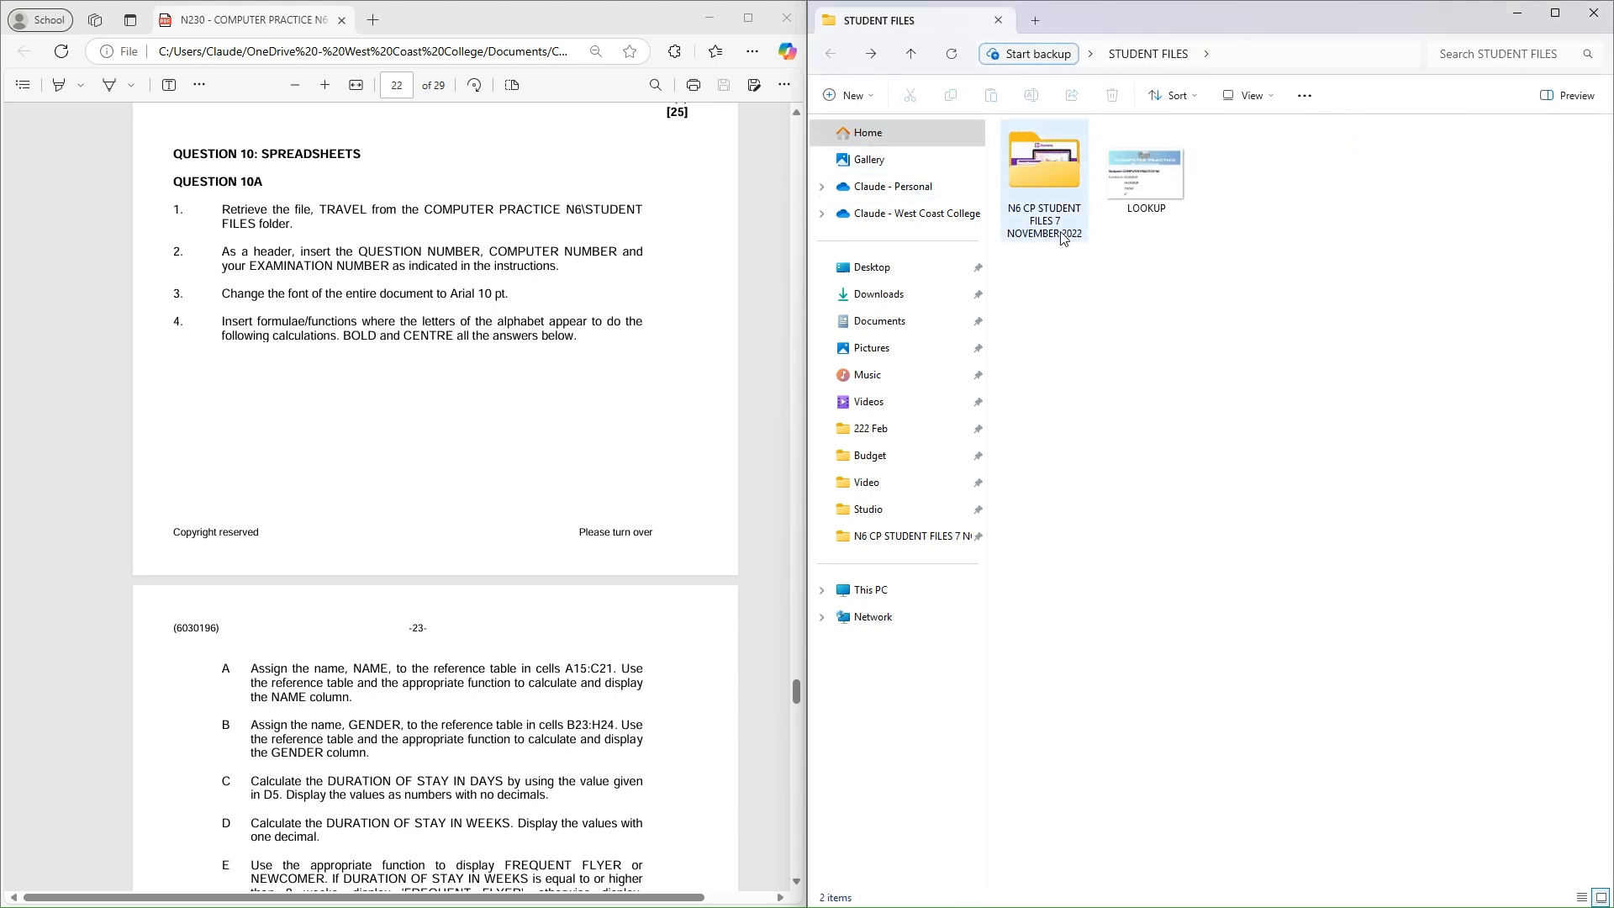
left_click(1045, 183)
left_click(872, 54)
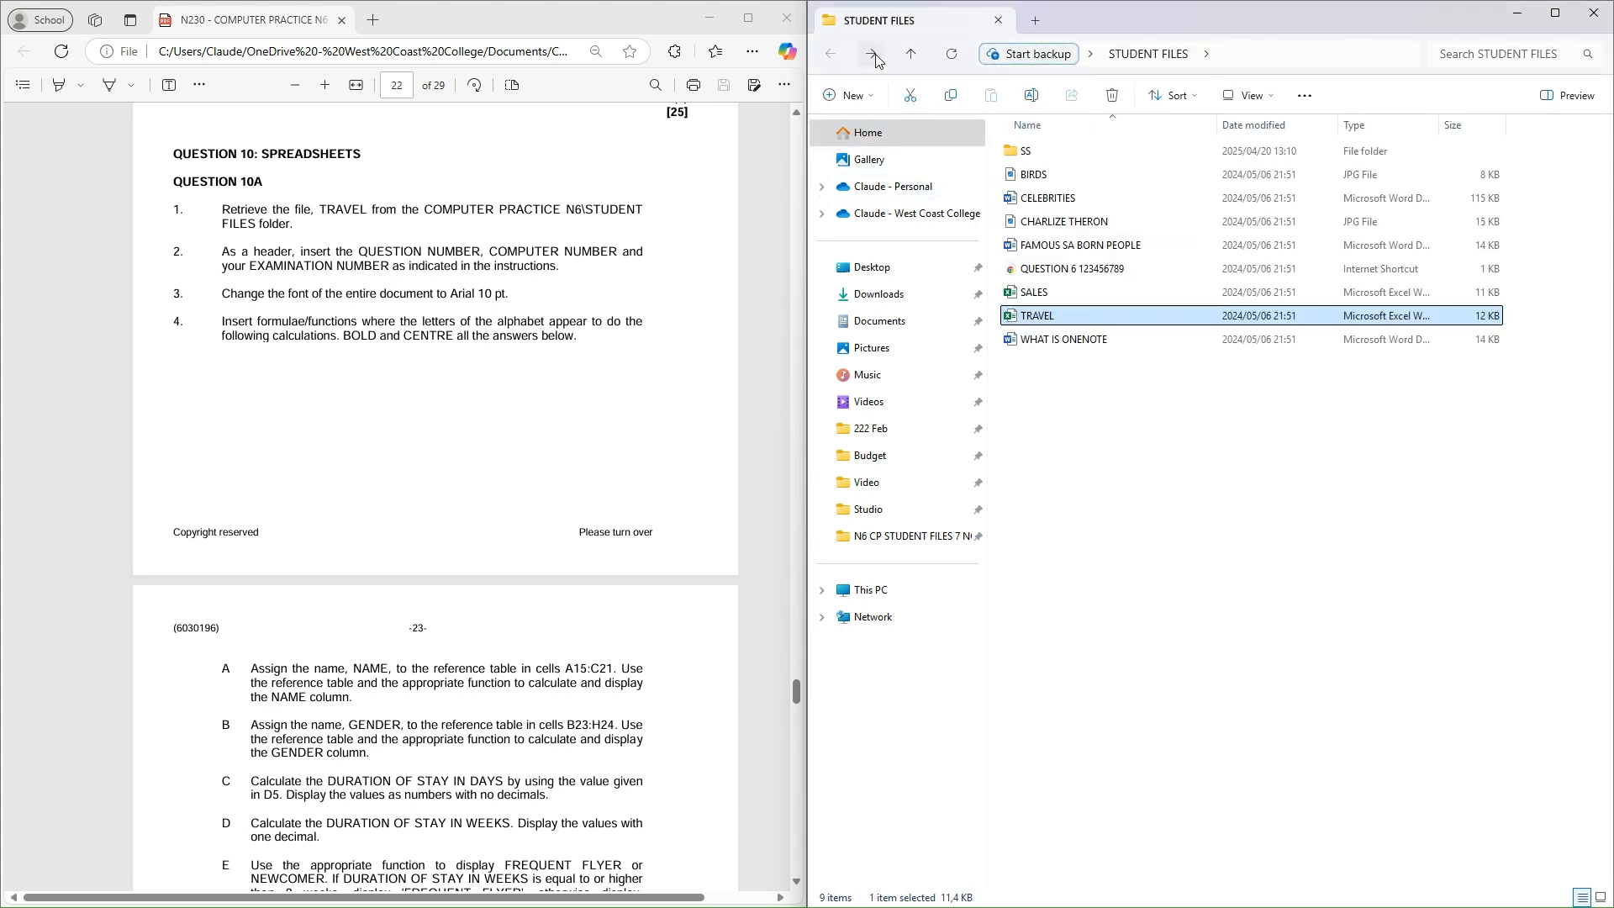
left_click(1080, 316)
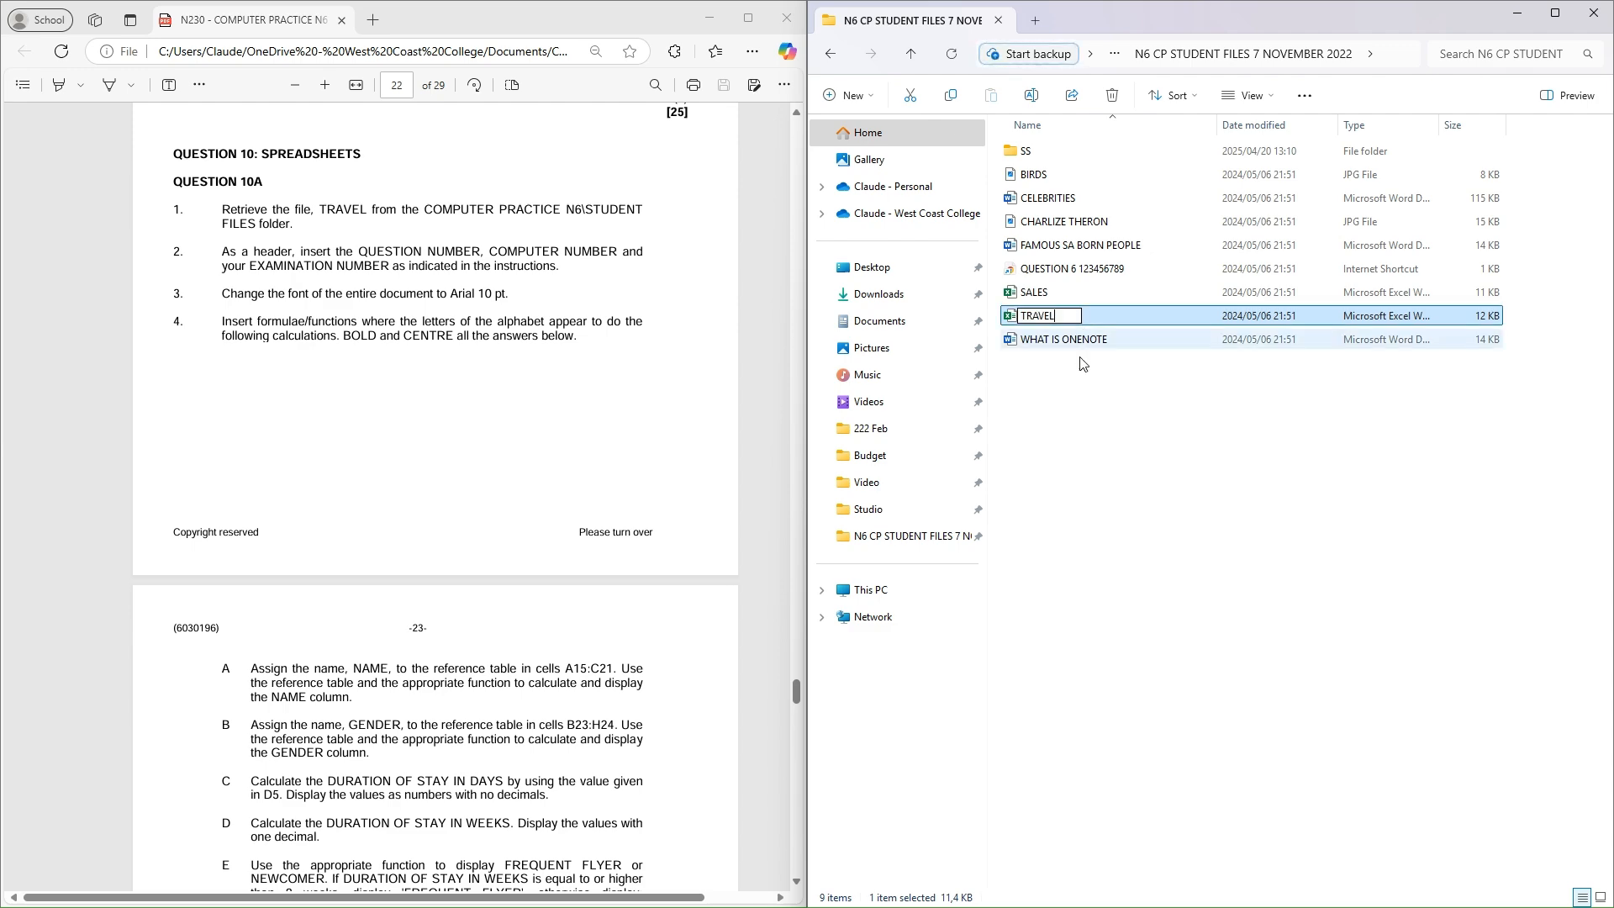
key("Escape")
double_click(1084, 318)
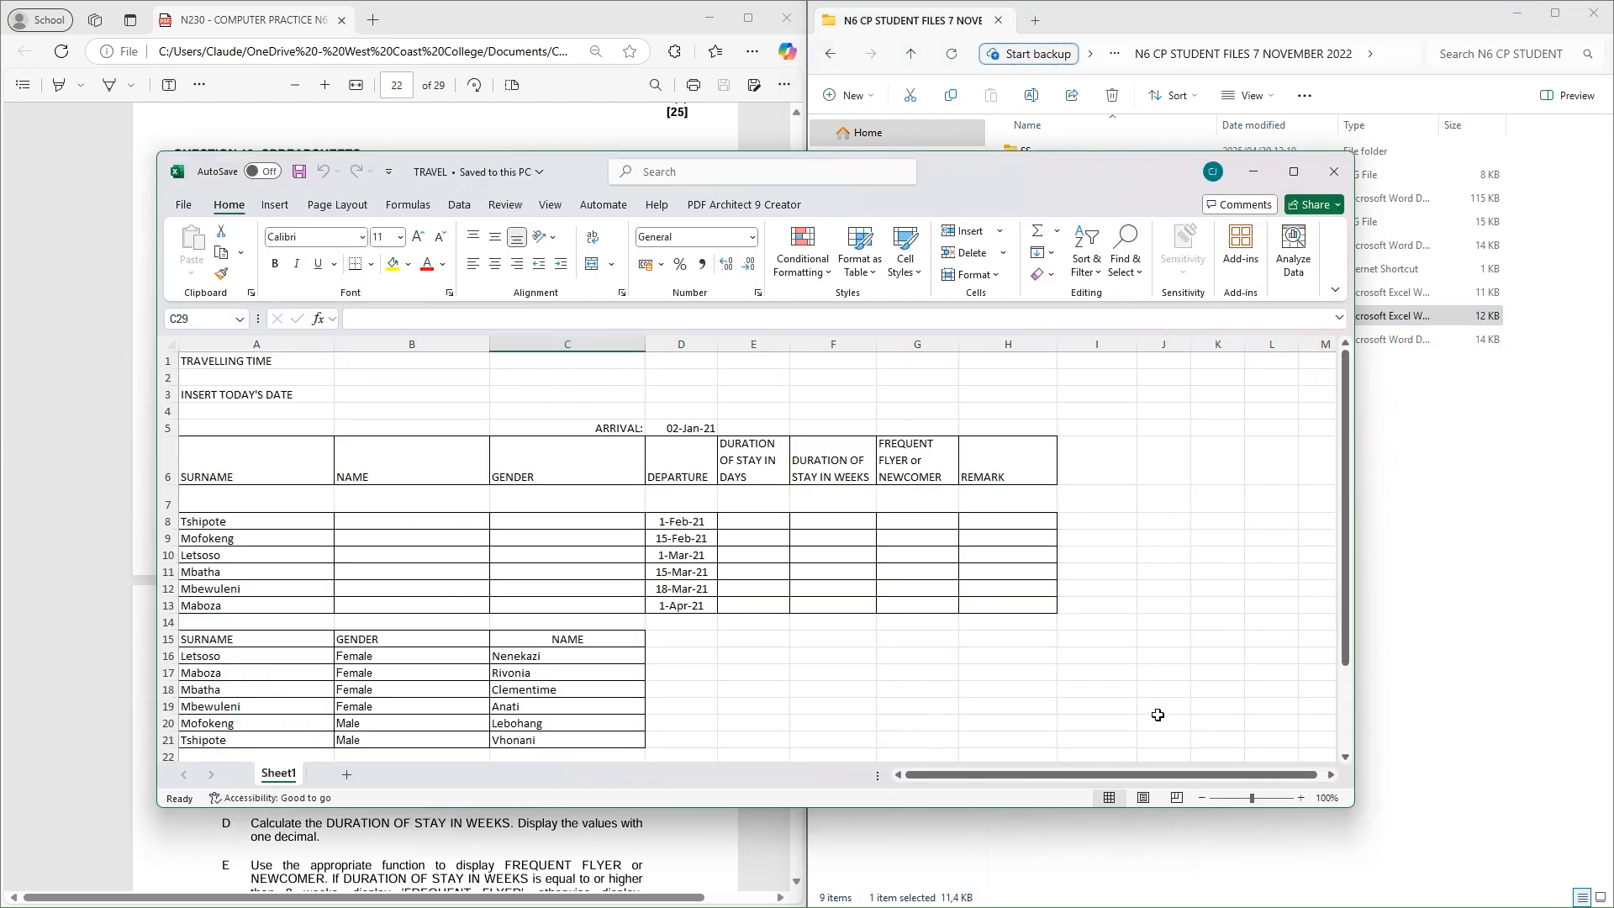
left_click(1200, 797)
Snap the Excel window to the right half of the screen and adjust the sheet zoom
left_click(1200, 797)
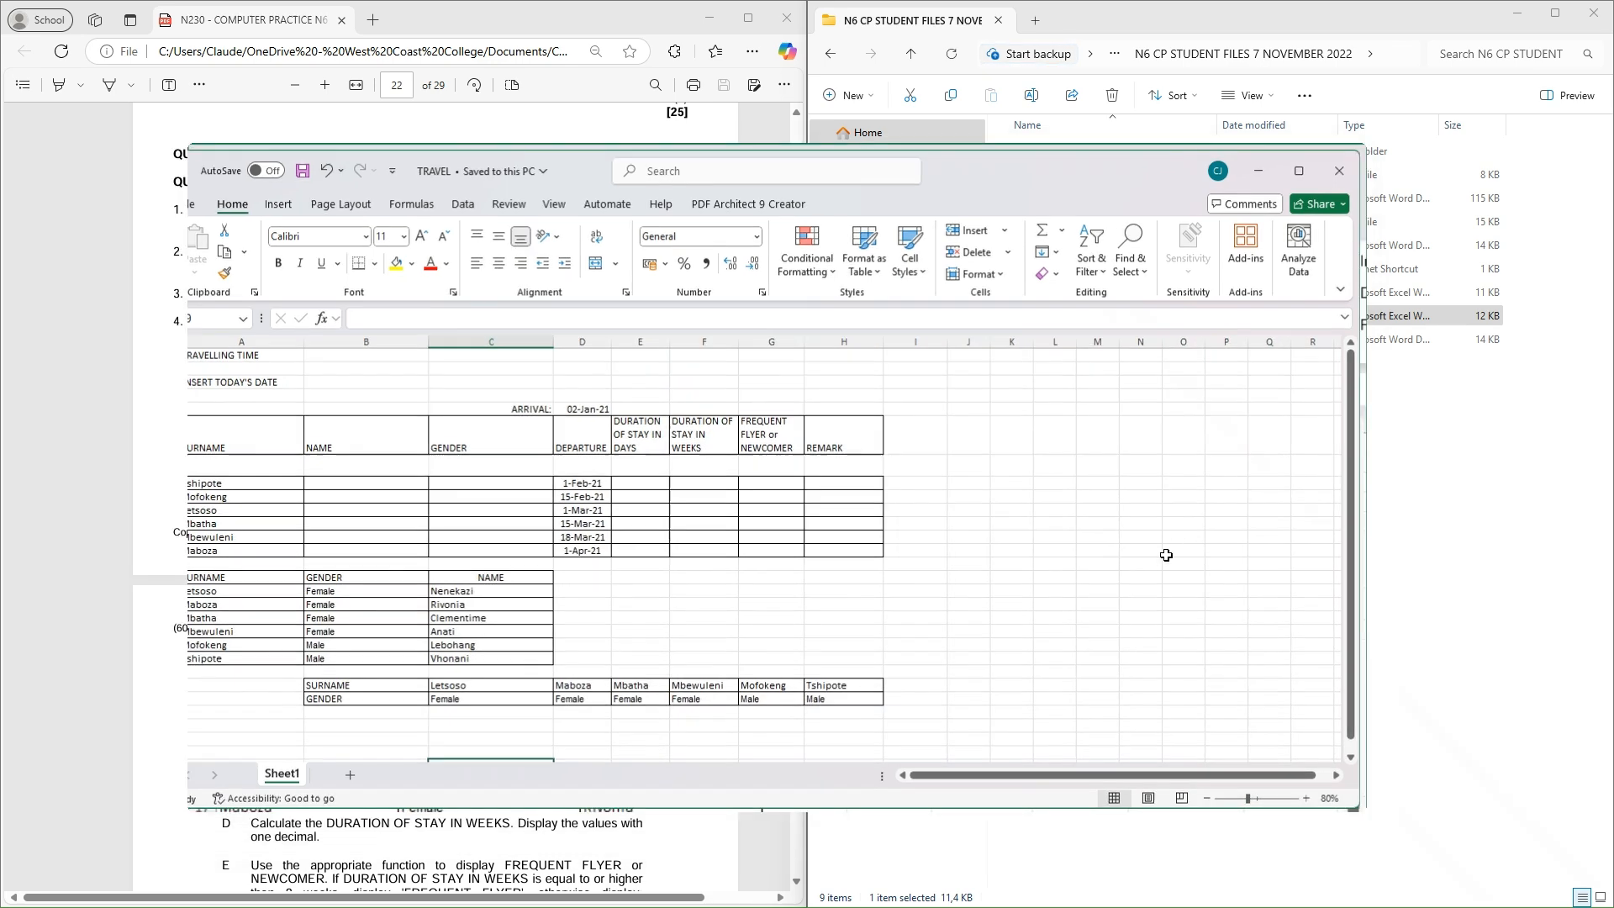
key("super+Right")
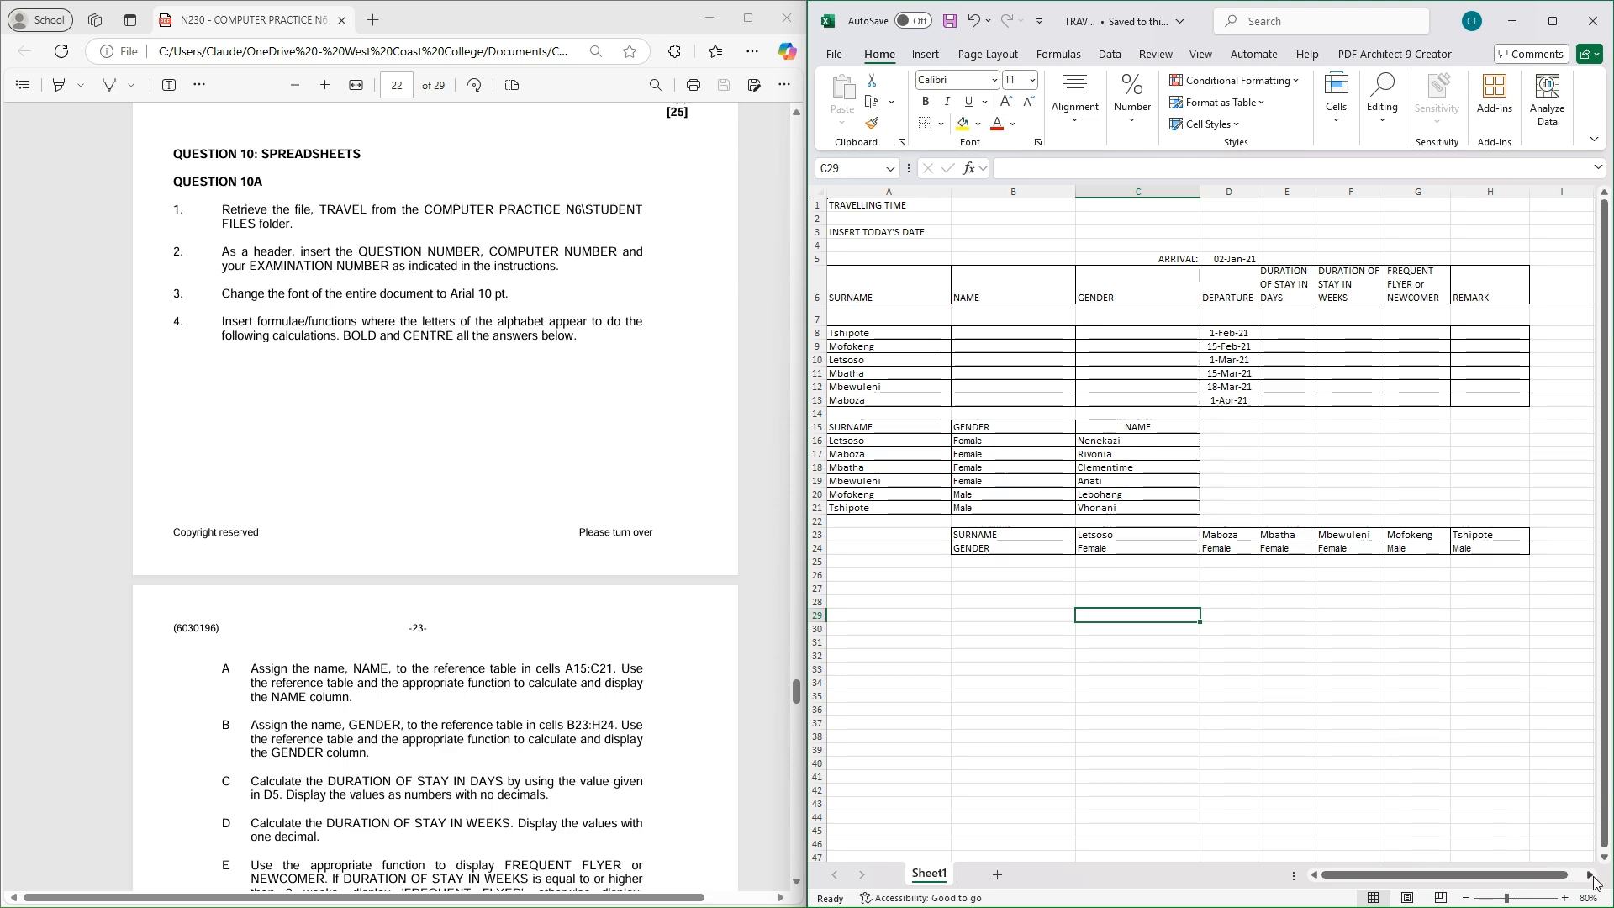
left_click(1564, 897)
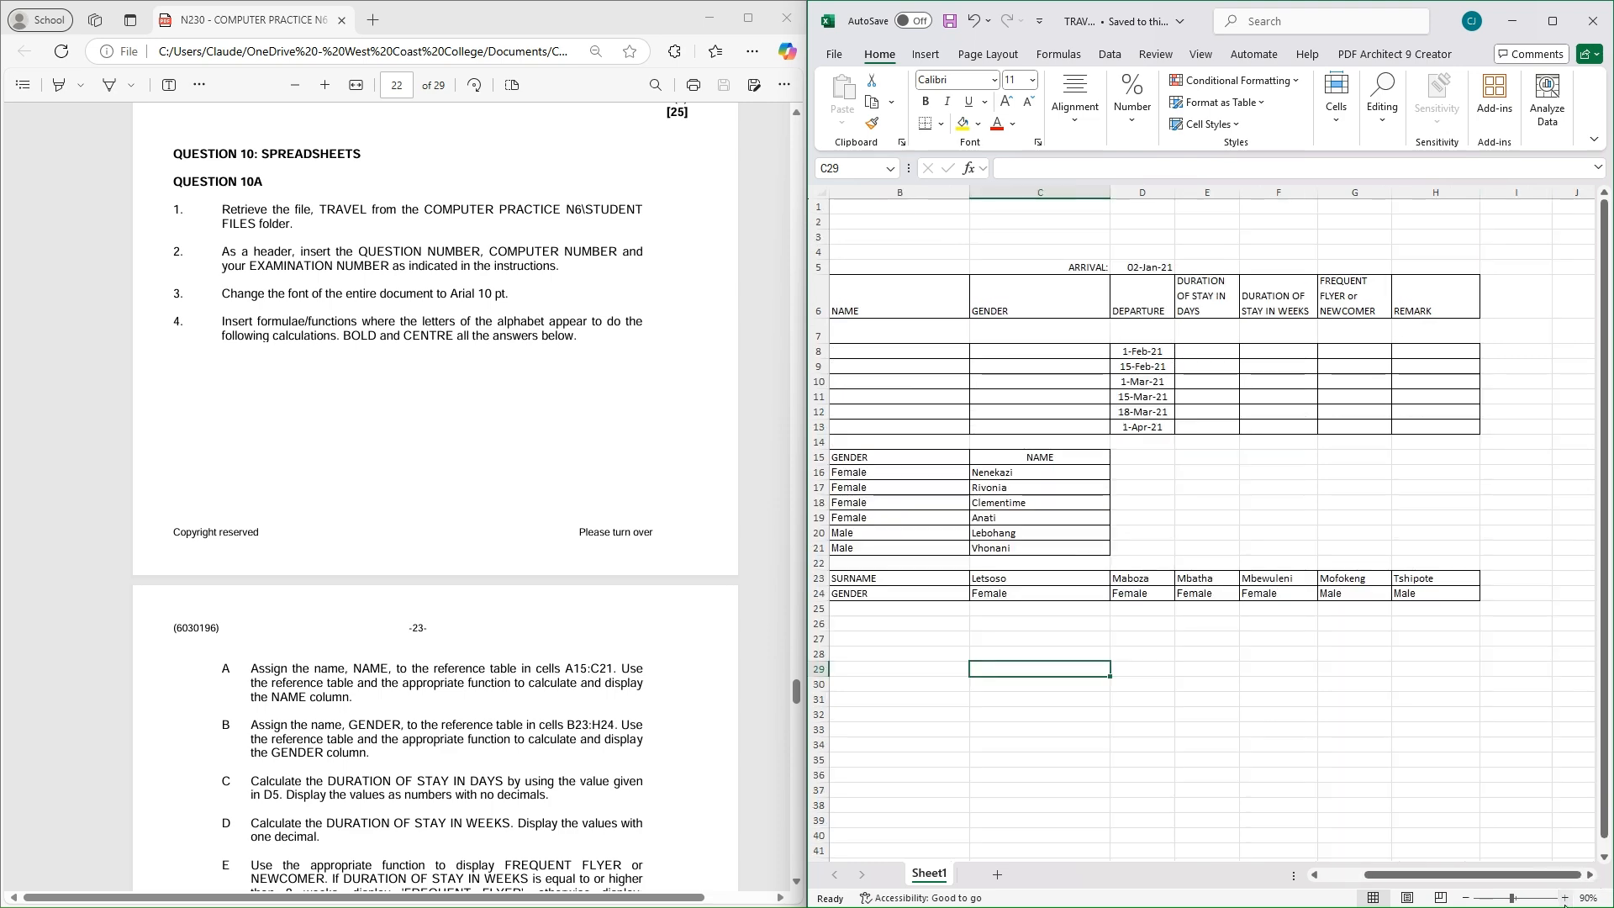
left_click(1466, 897)
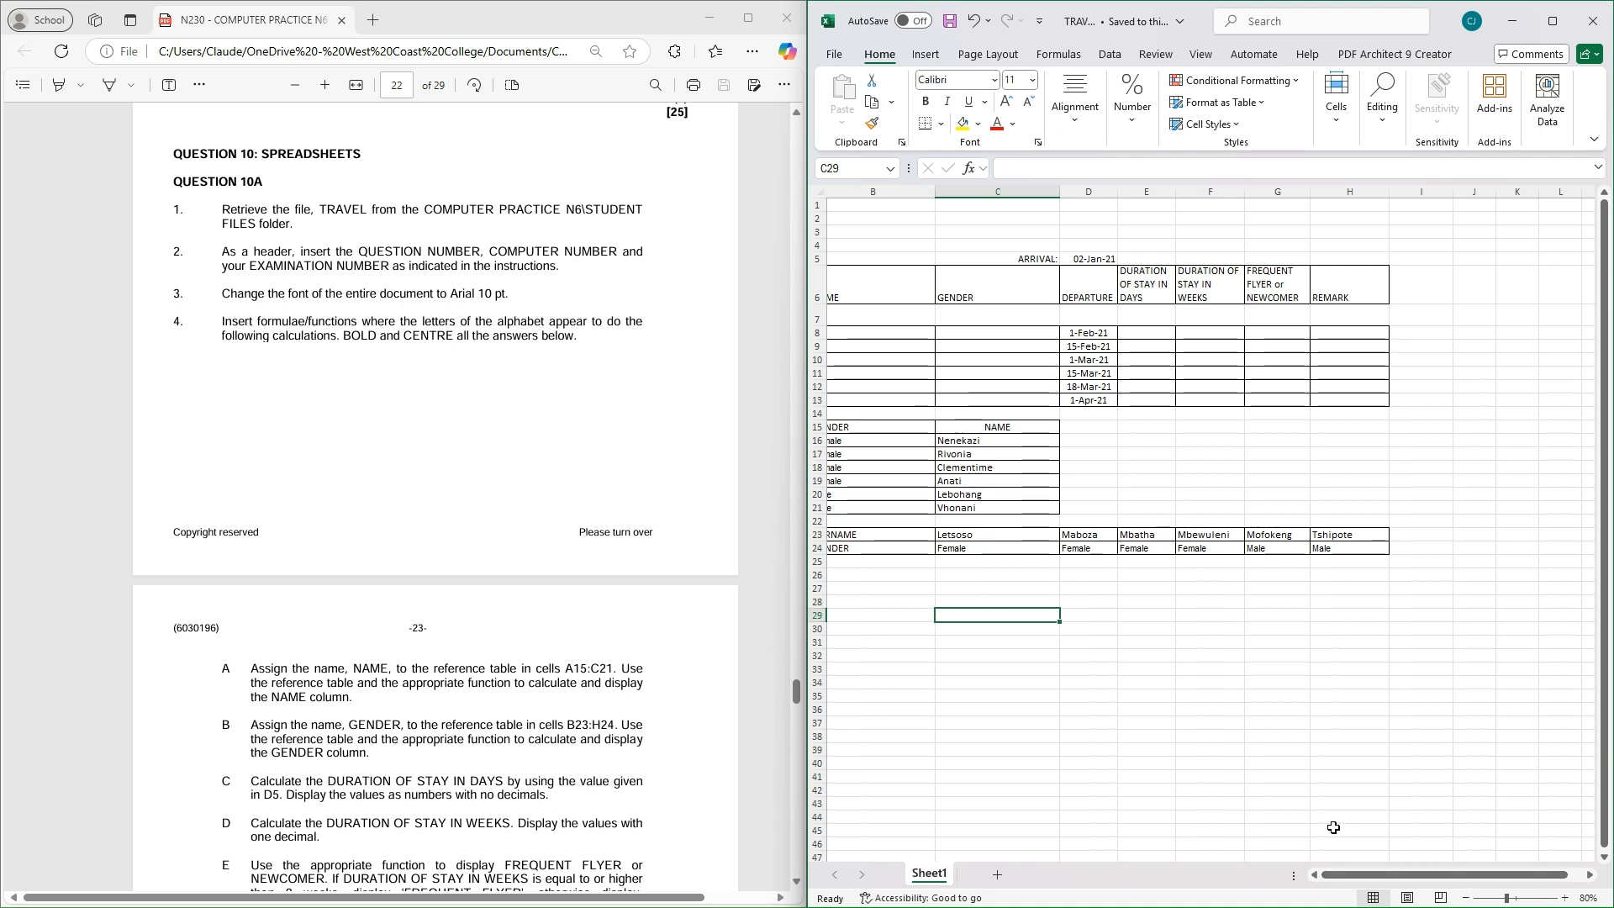
left_click_drag(1356, 875, 1341, 874)
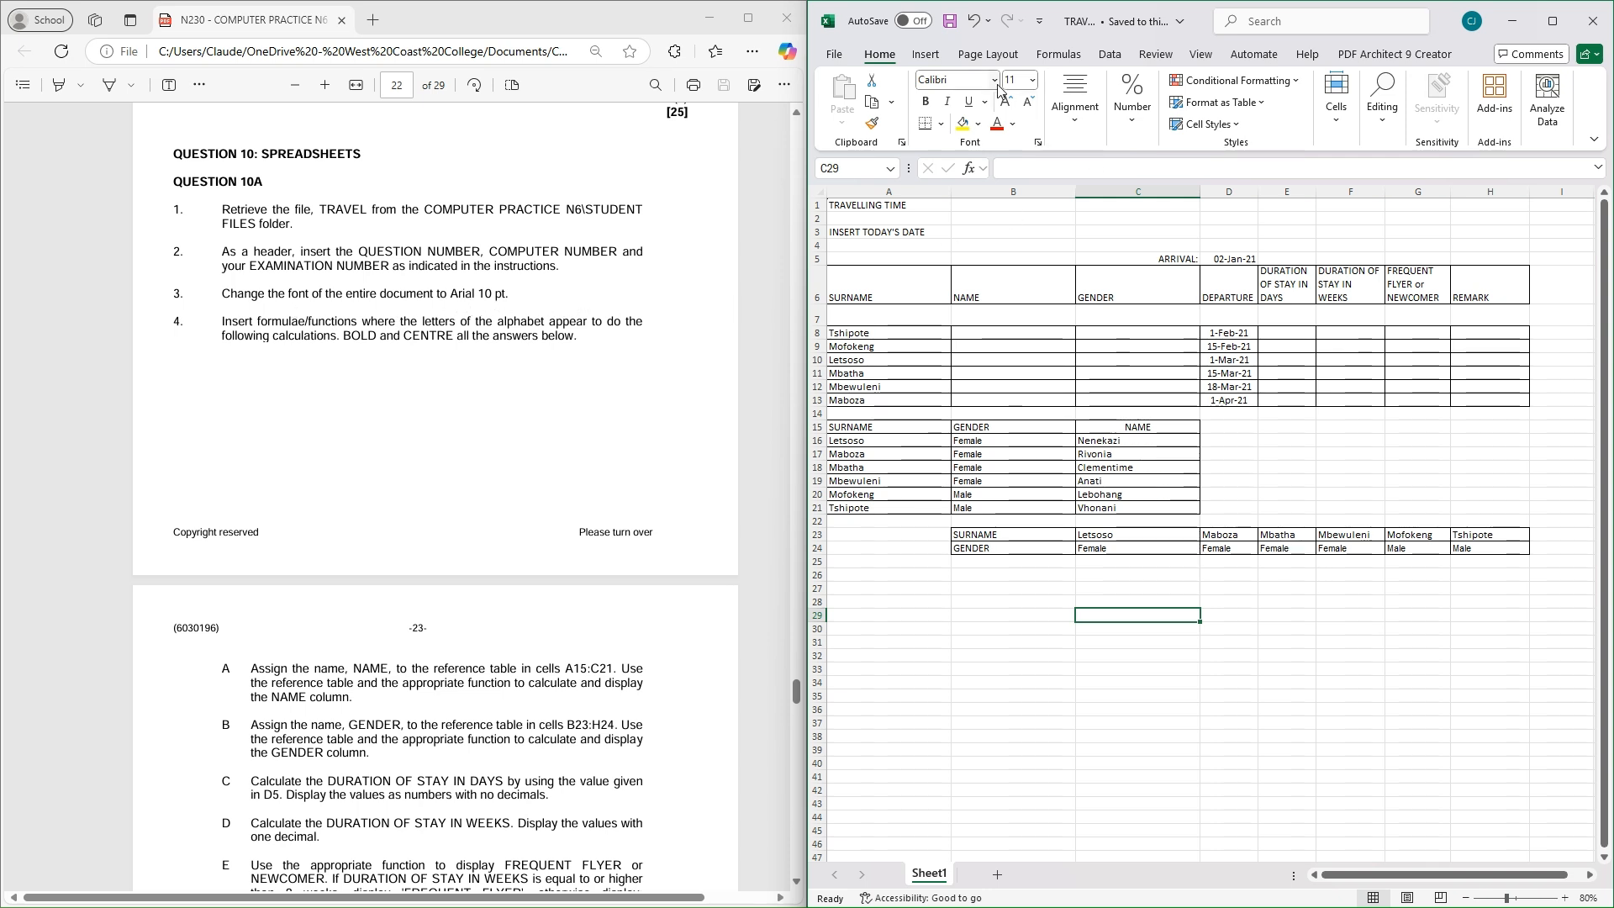
left_click(816, 195)
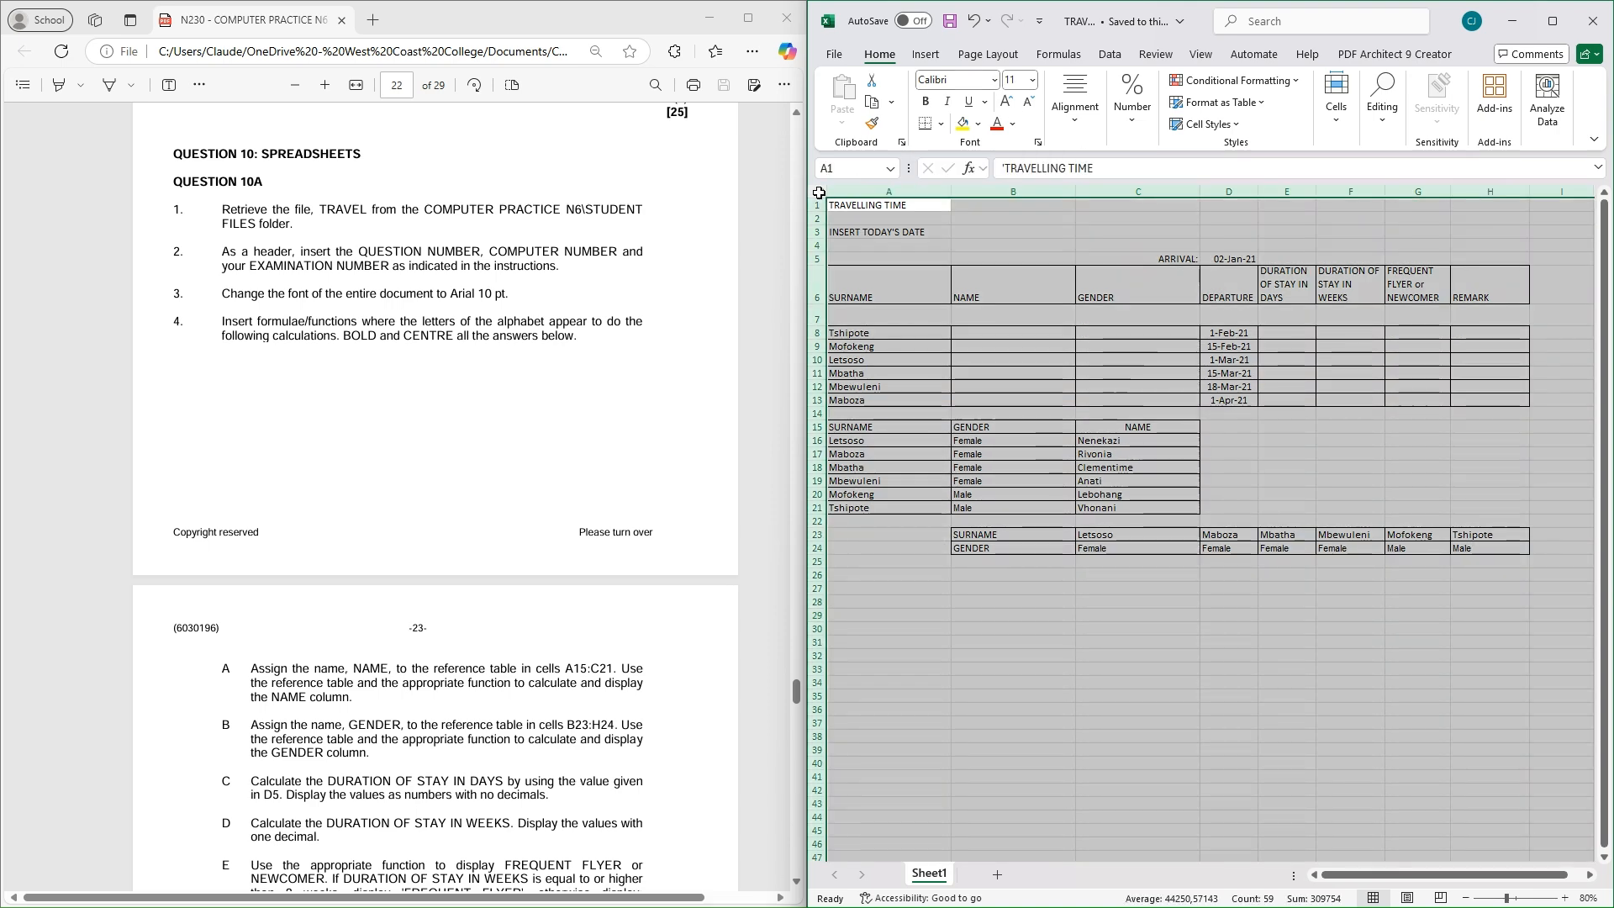
Set the entire selected worksheet to Arial, 10 pt
left_click(993, 80)
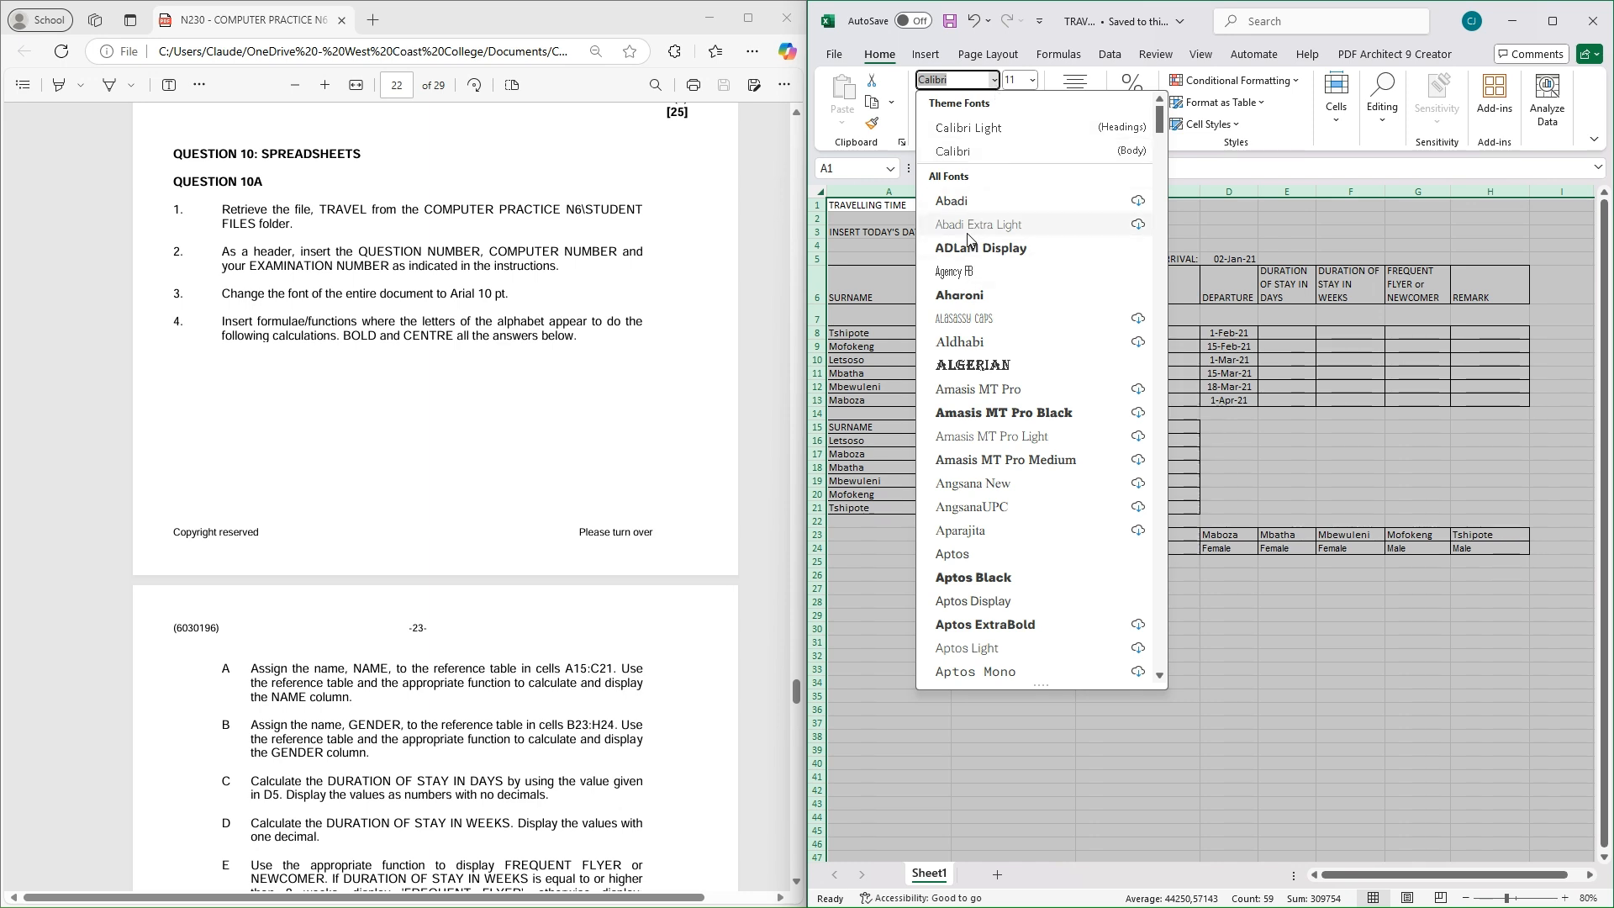
key("Down")
type("Arial")
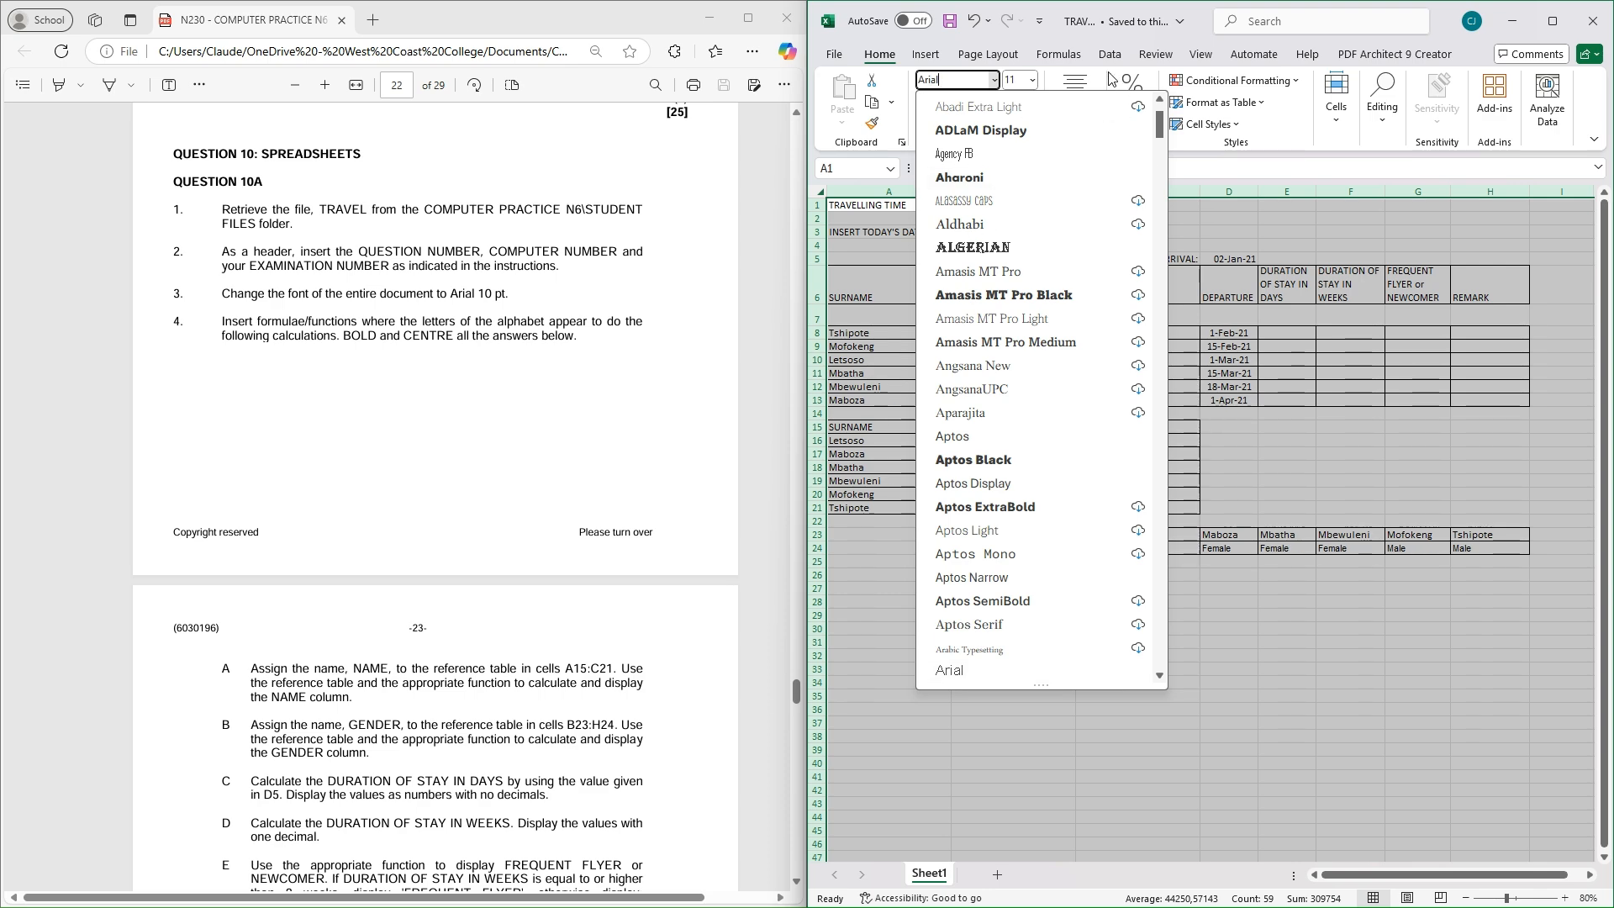
left_click(962, 670)
left_click(1032, 82)
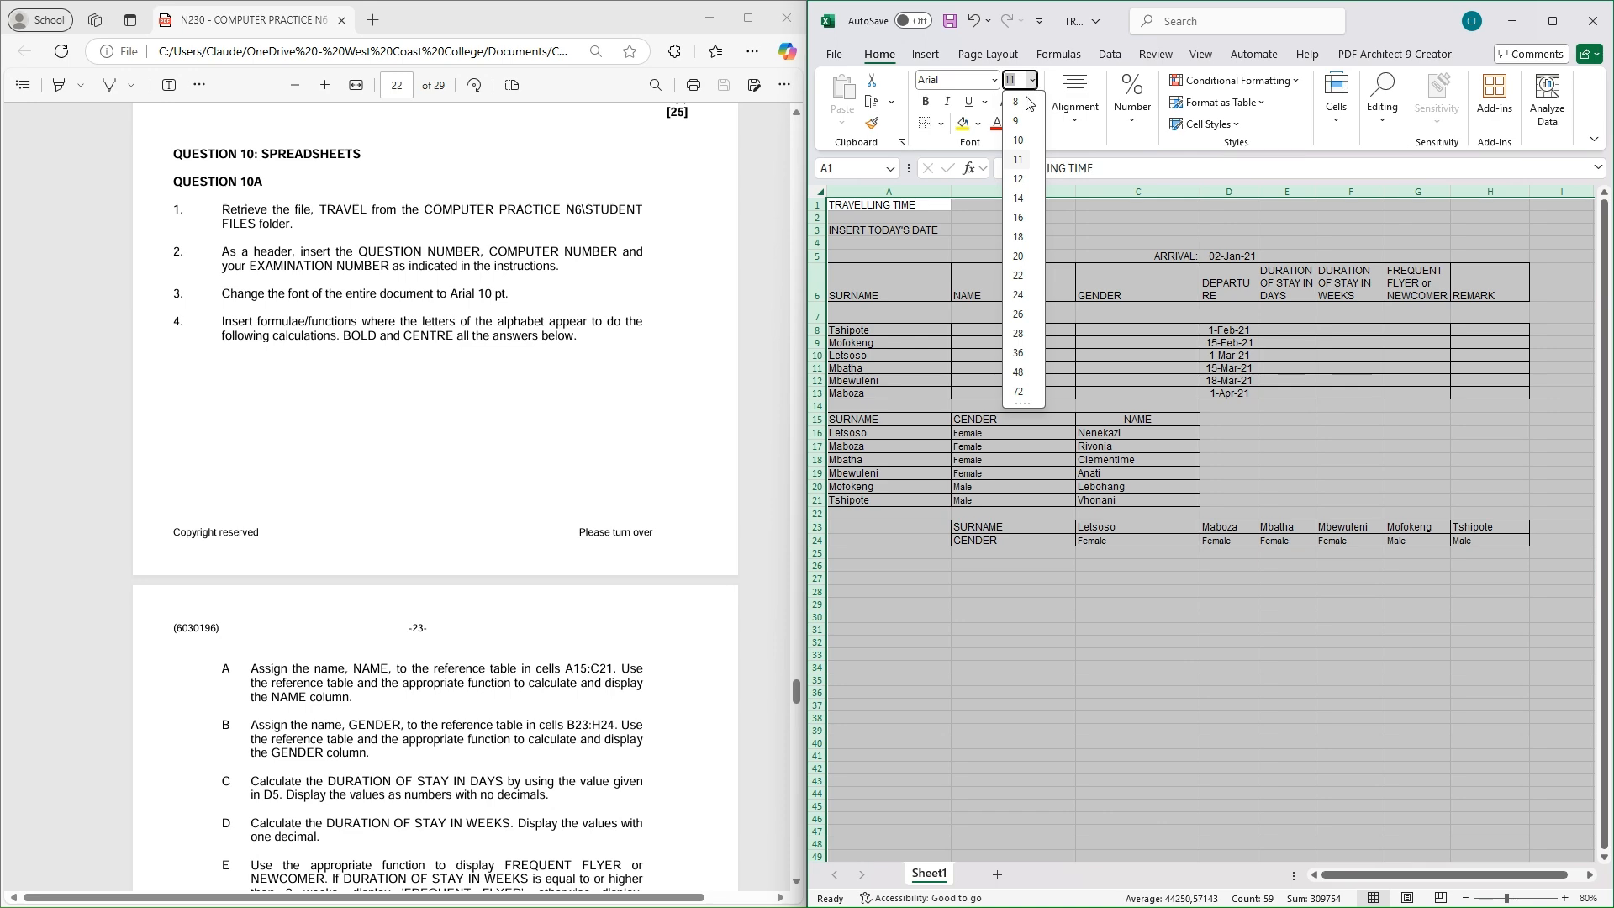
left_click(1021, 147)
left_click(943, 640)
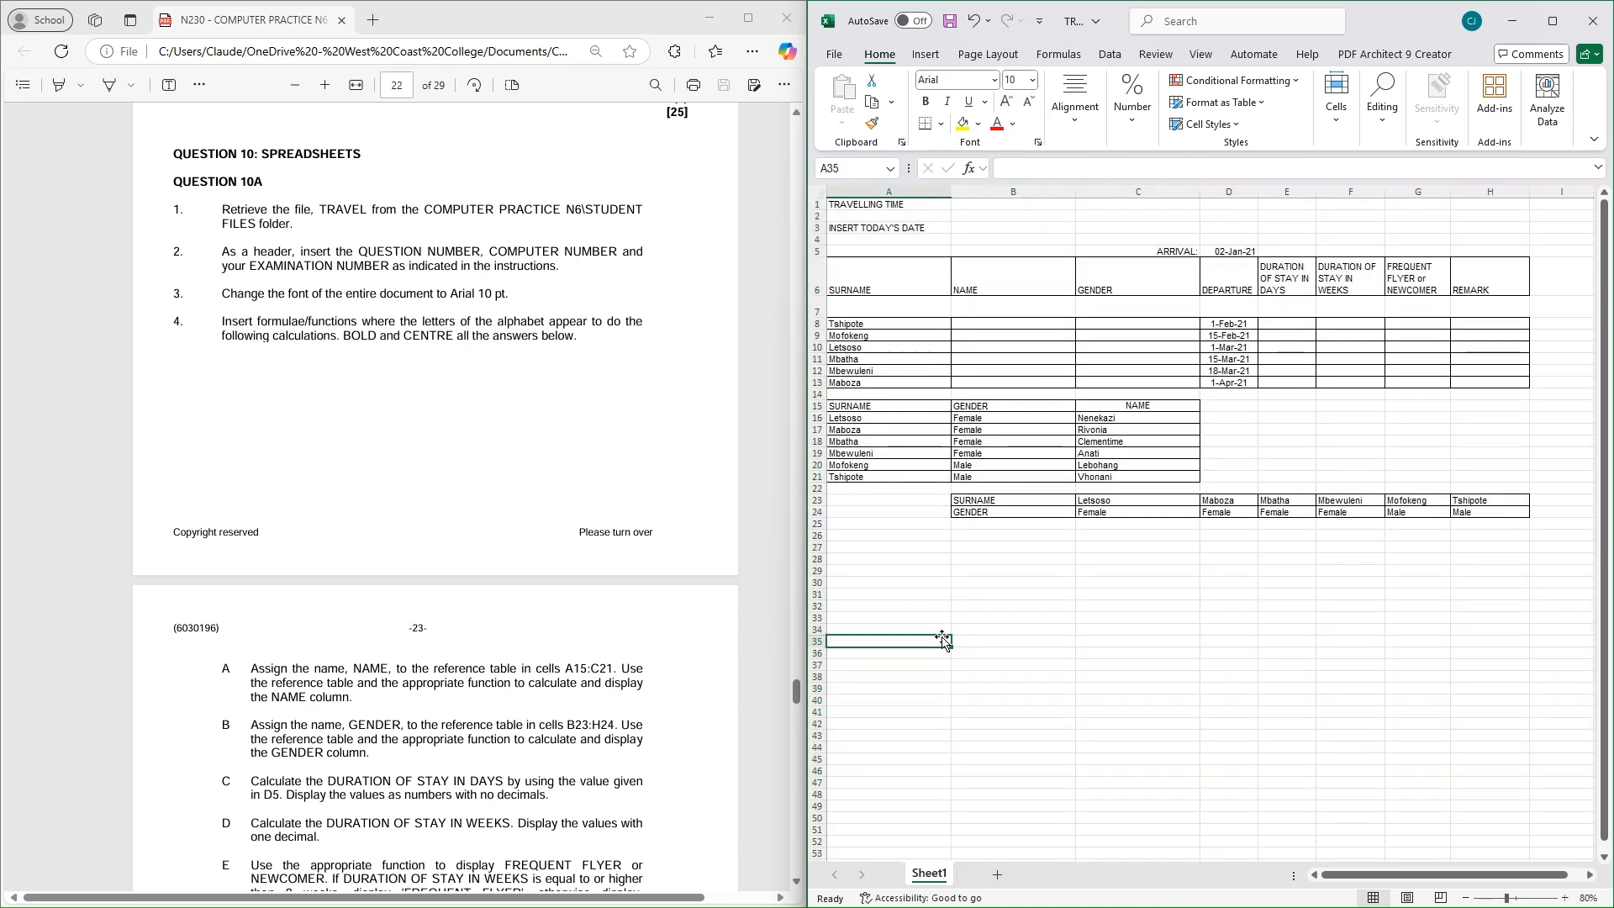
left_click(1565, 897)
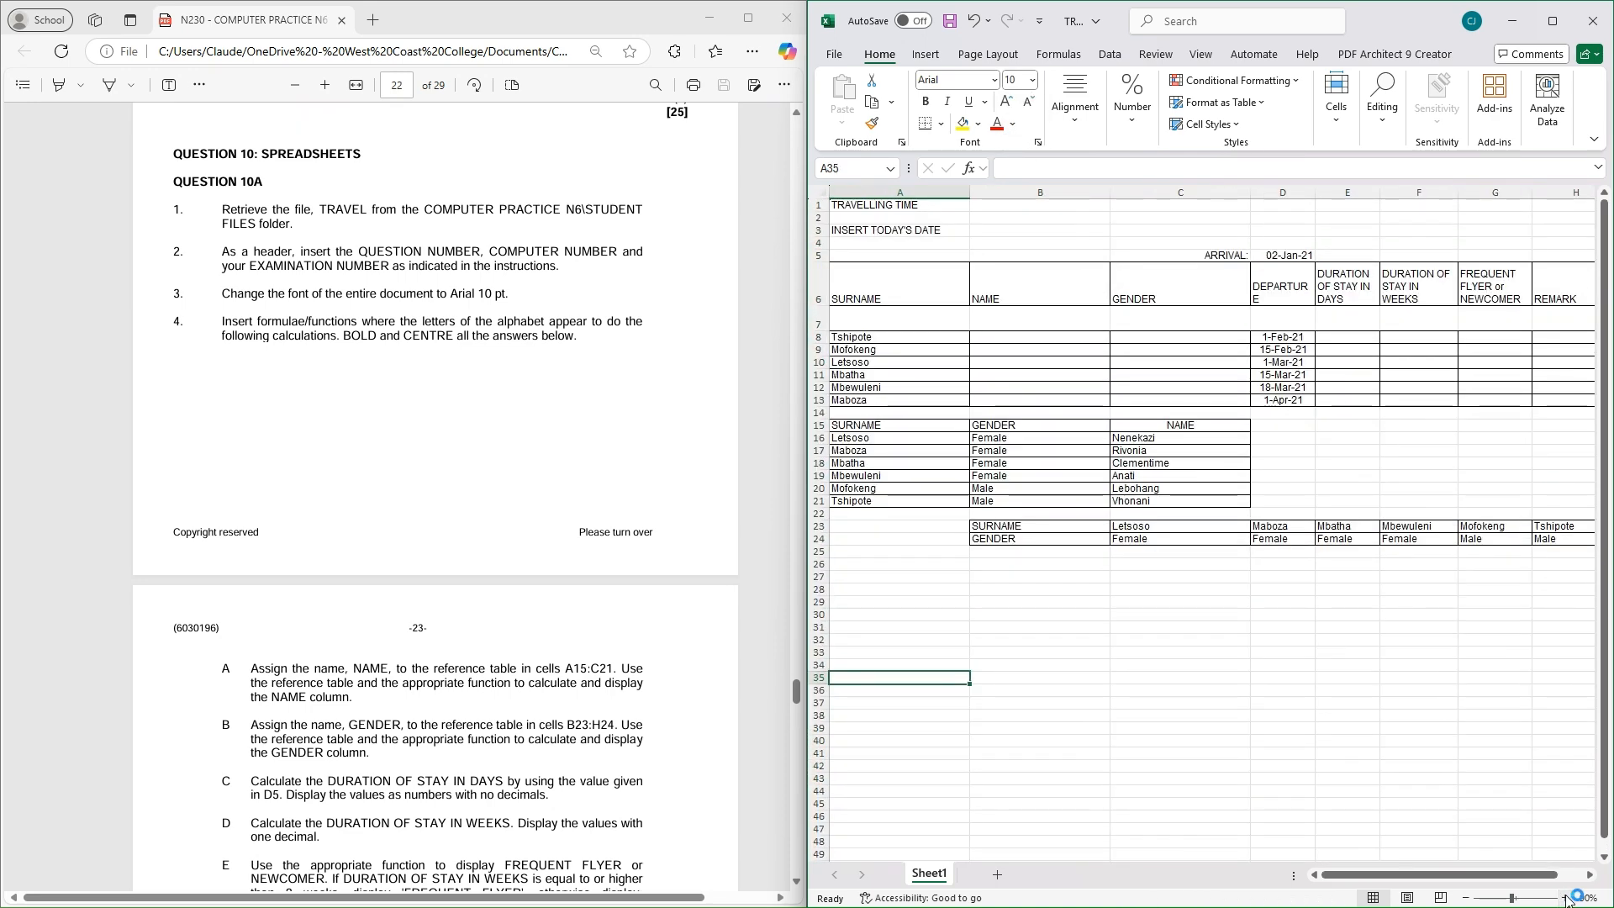
left_click(1466, 898)
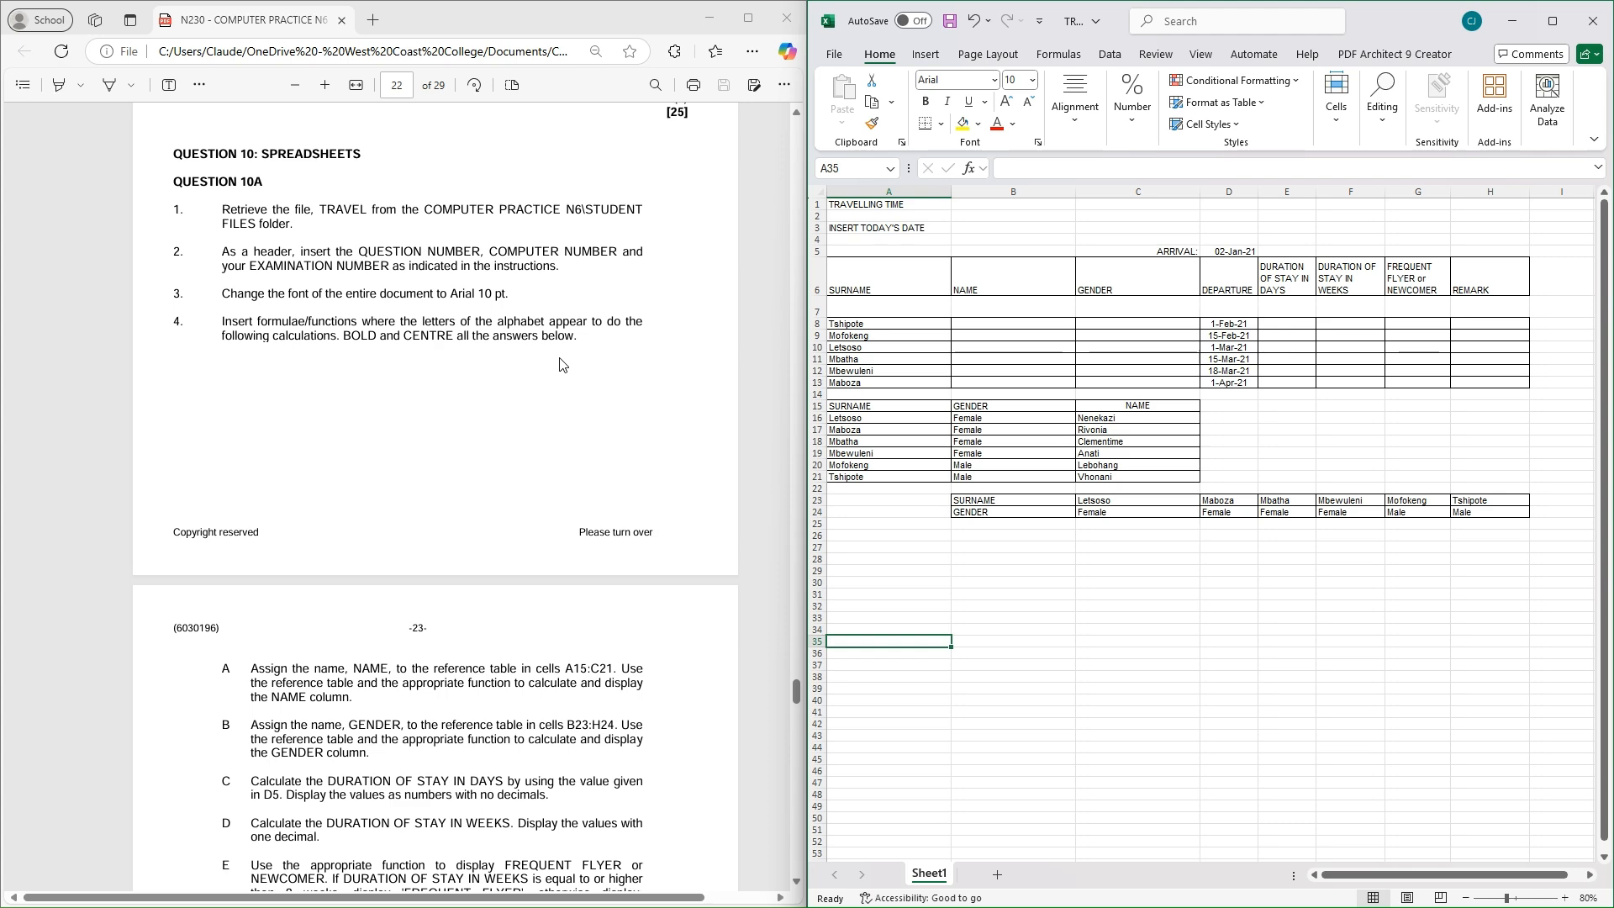
scroll(562, 364, "down", 10)
Enter the labels A and B in cells B8 and C8
scroll(530, 535, "down", 3)
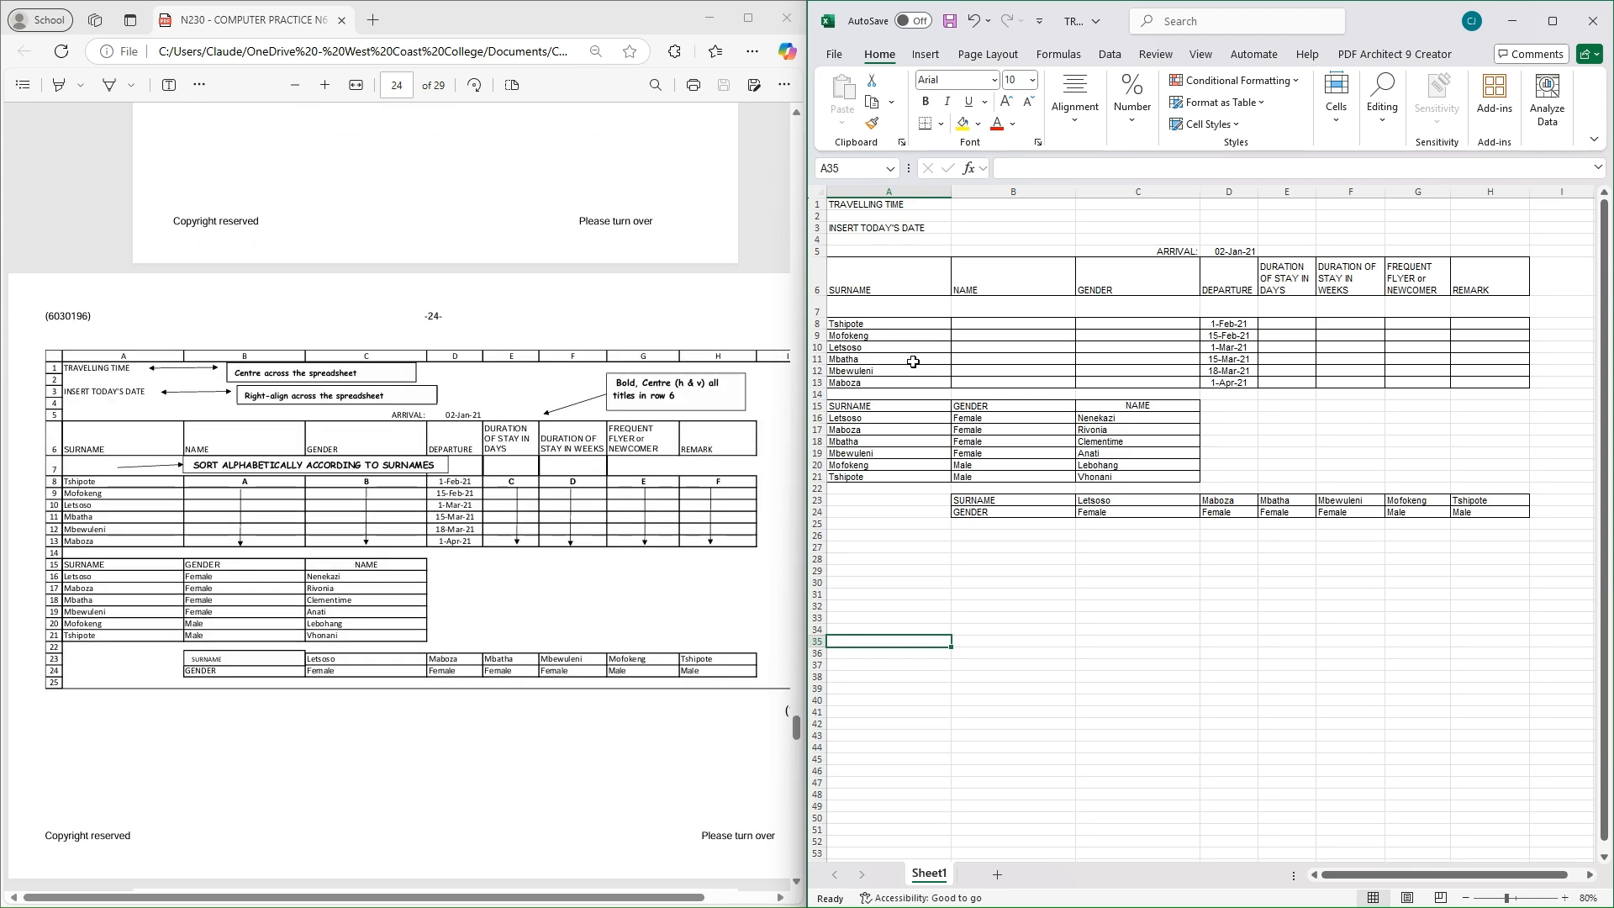
left_click(1007, 324)
type("a")
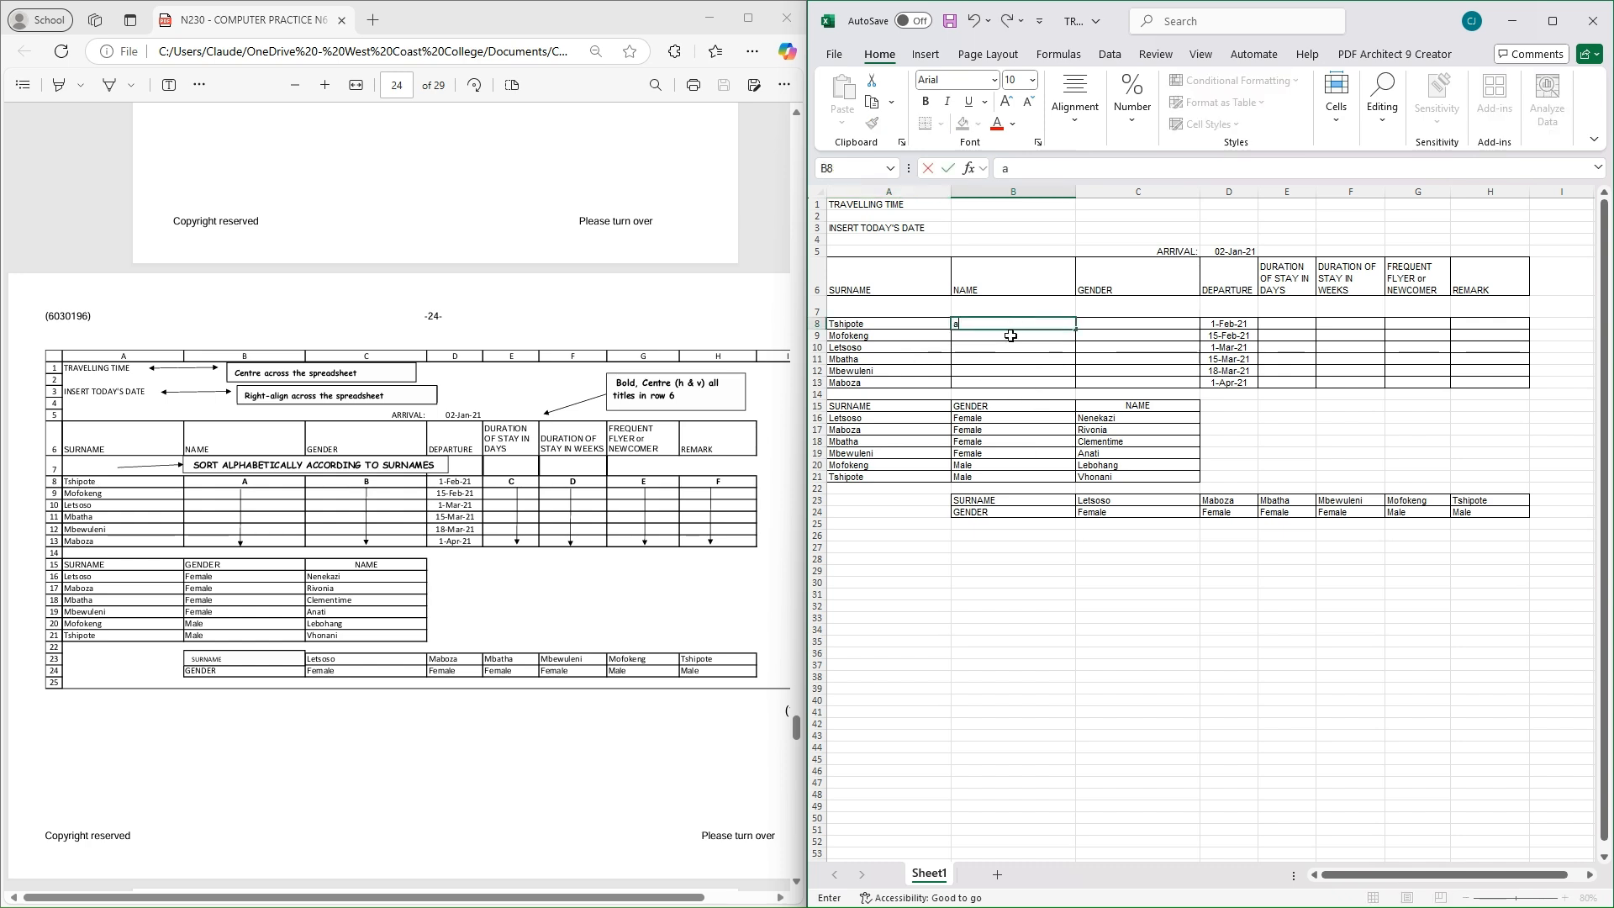
key("BackSpace")
type("A")
left_click(1122, 326)
type("B")
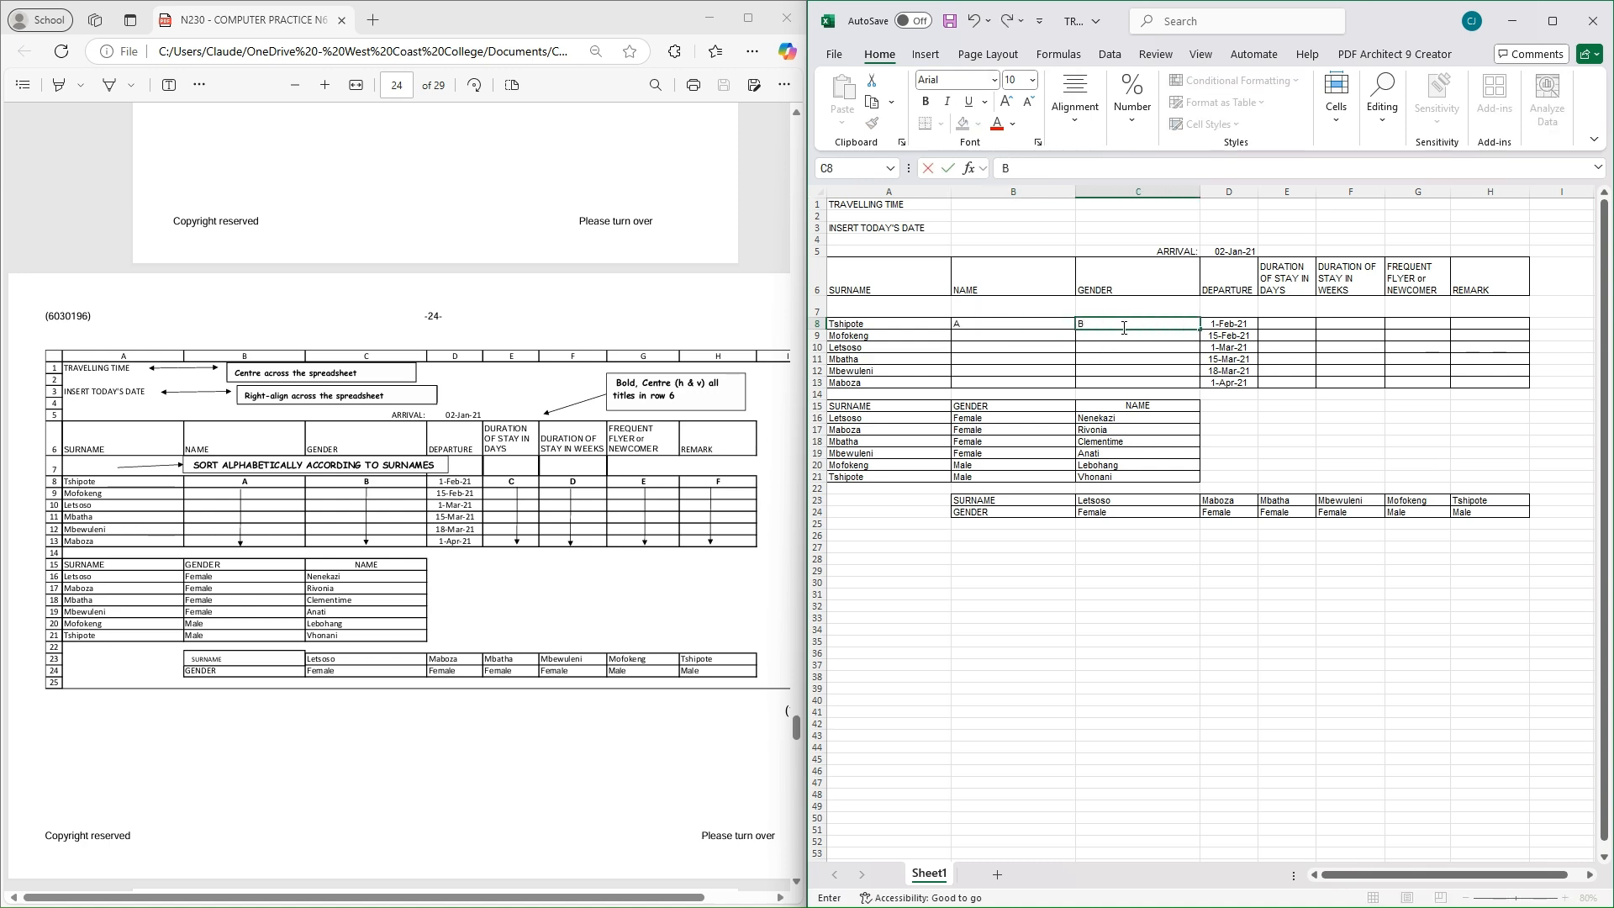
left_click(1298, 324)
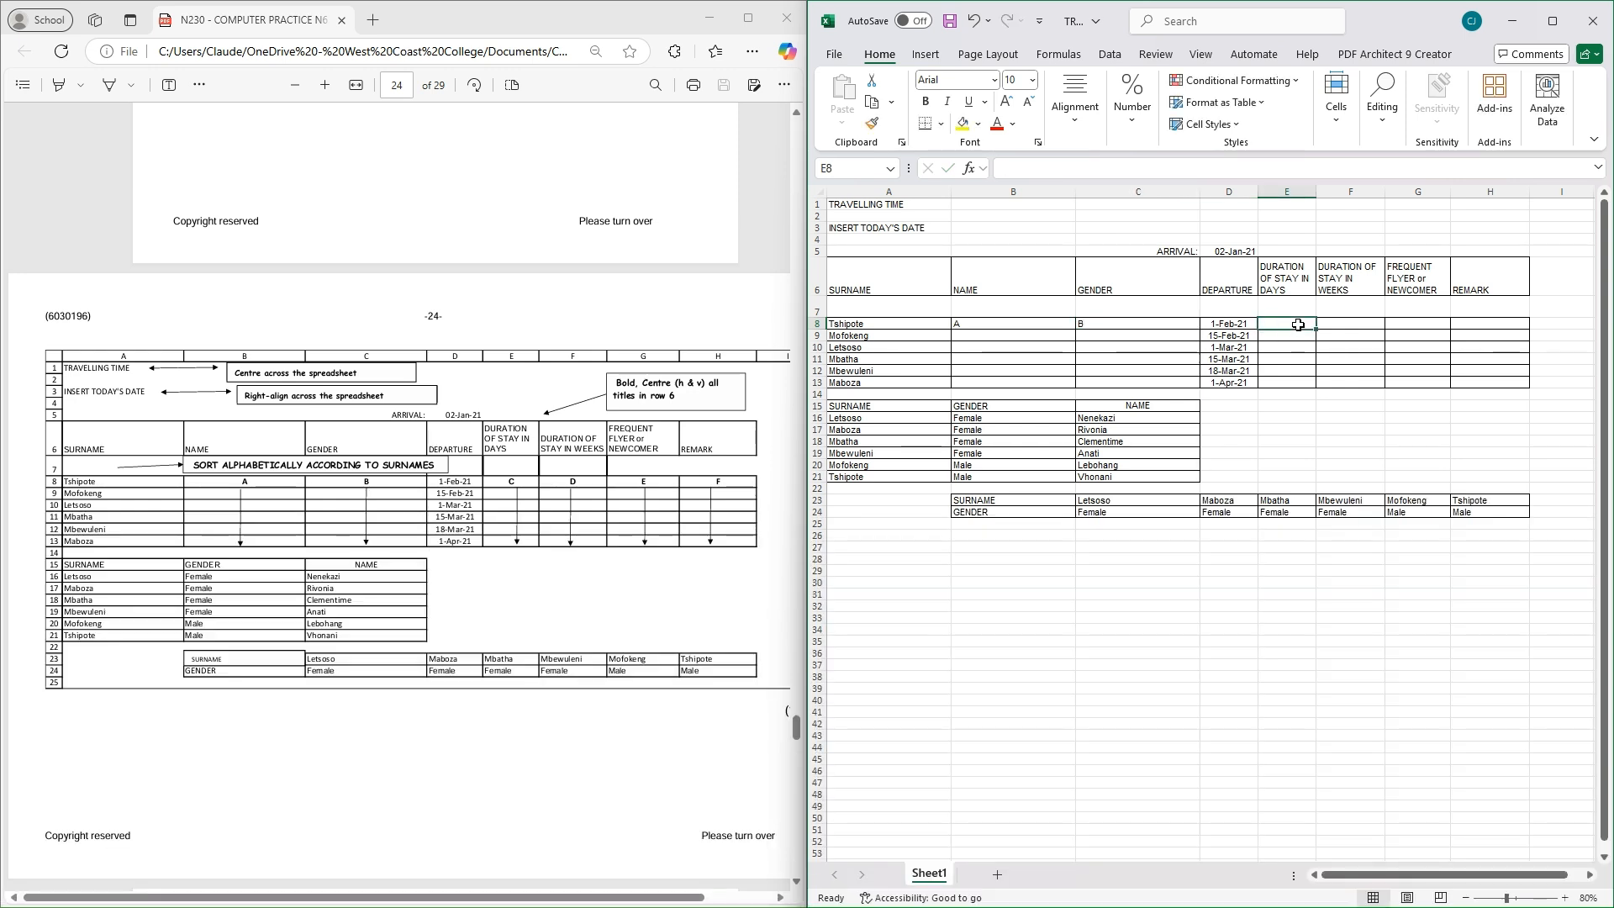
Enter the labels C, D, E and F in cells E8 to H8
type("C")
left_click(1341, 323)
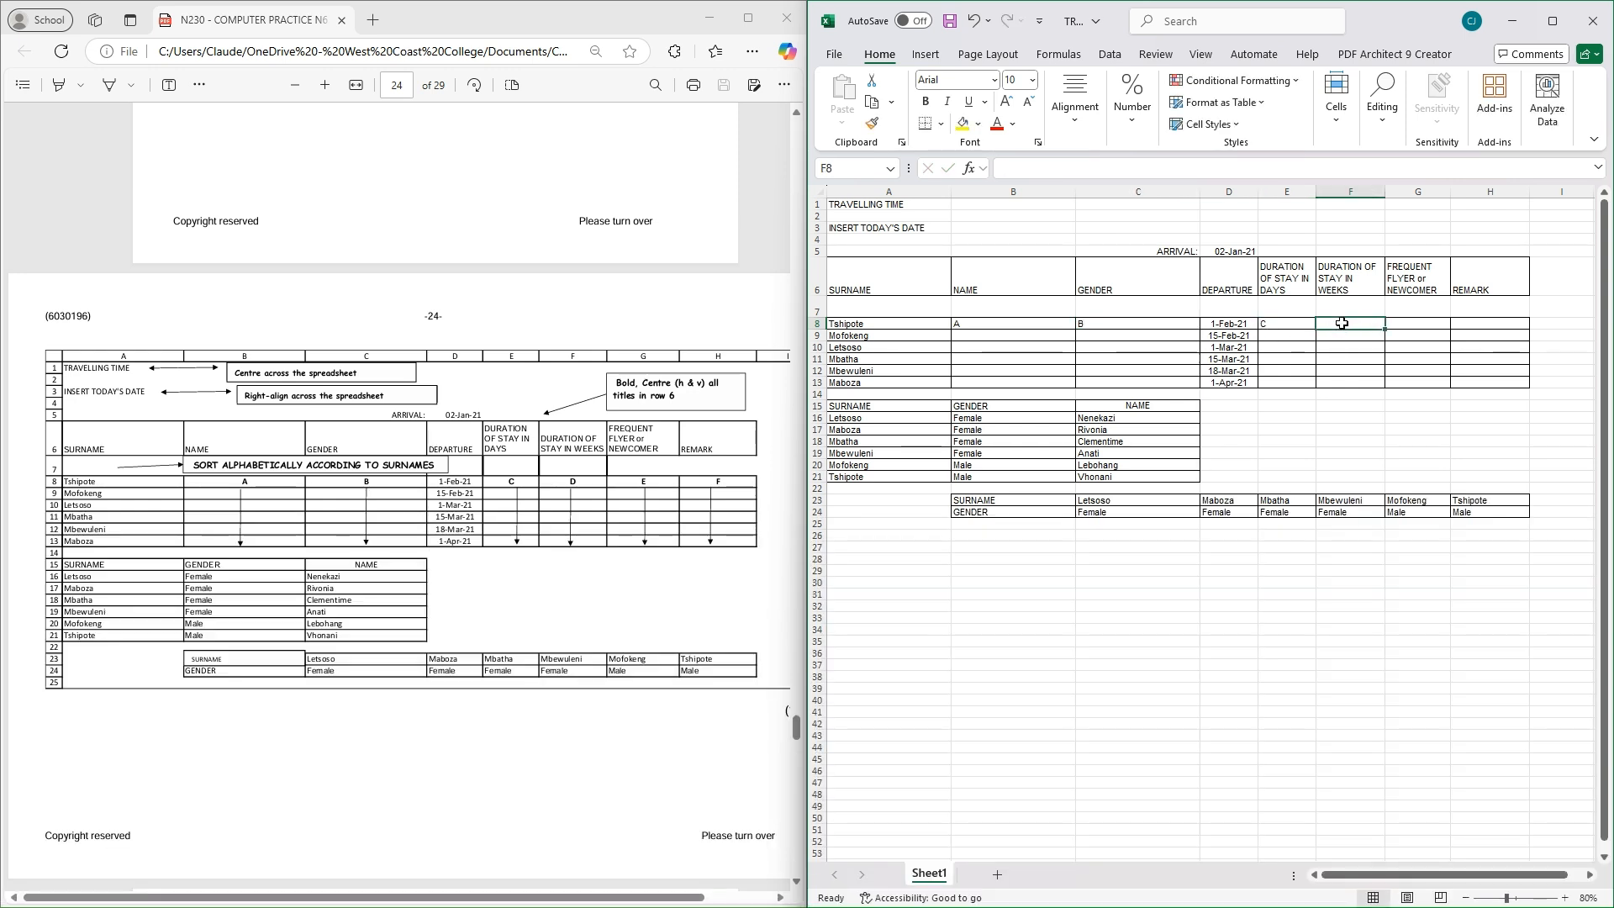
type("D")
left_click(1412, 323)
type("R")
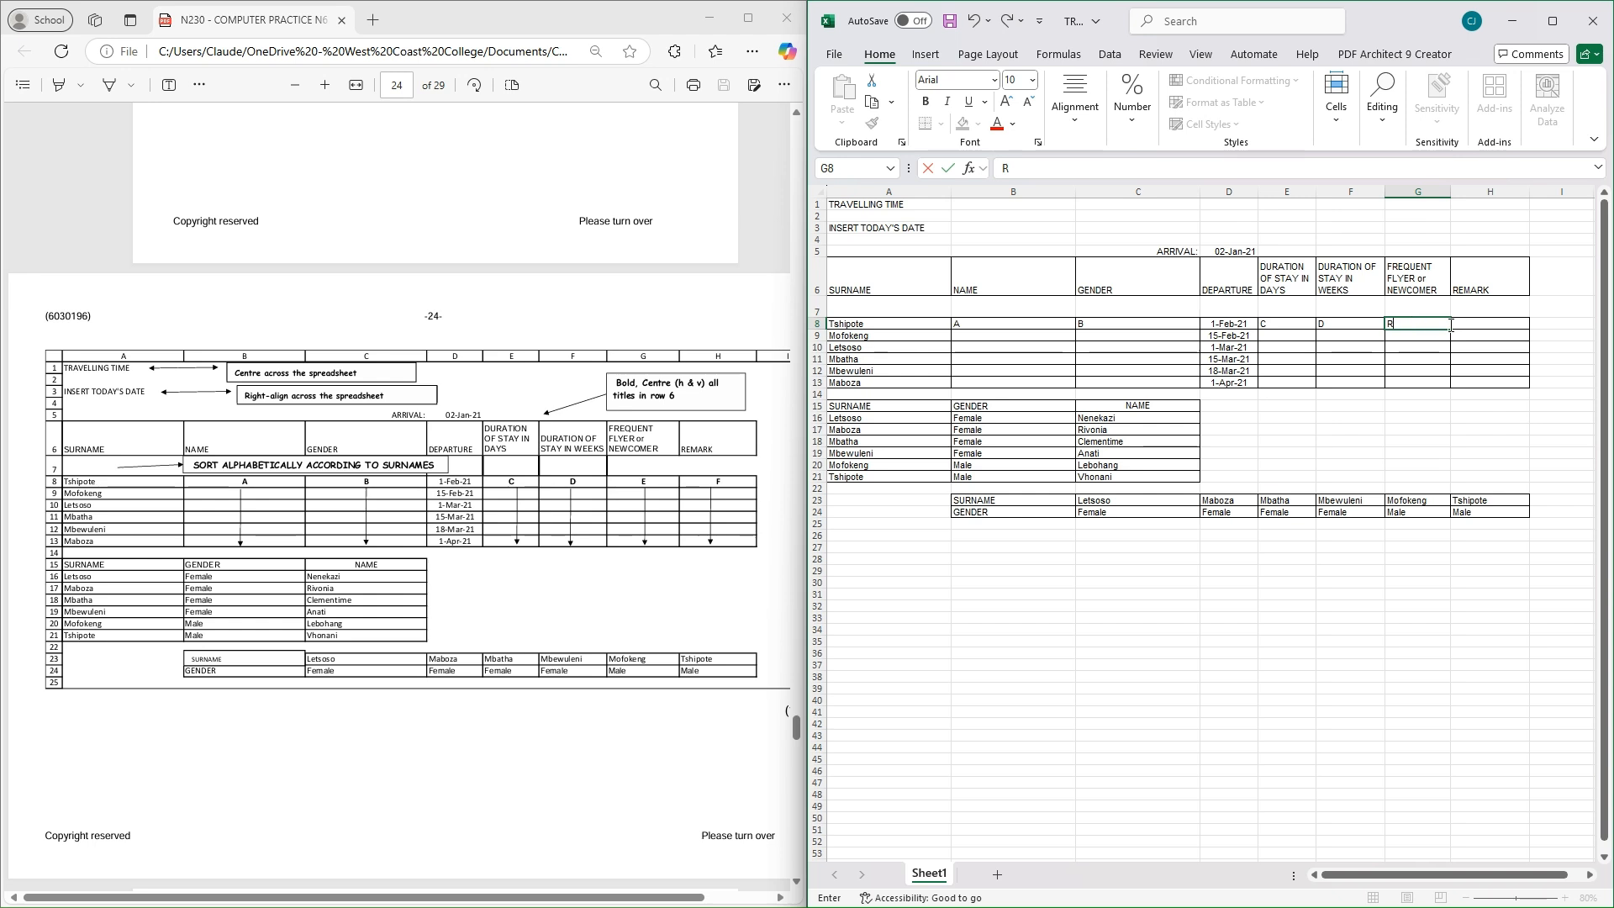
key("BackSpace")
type("E")
left_click(1470, 323)
type("F")
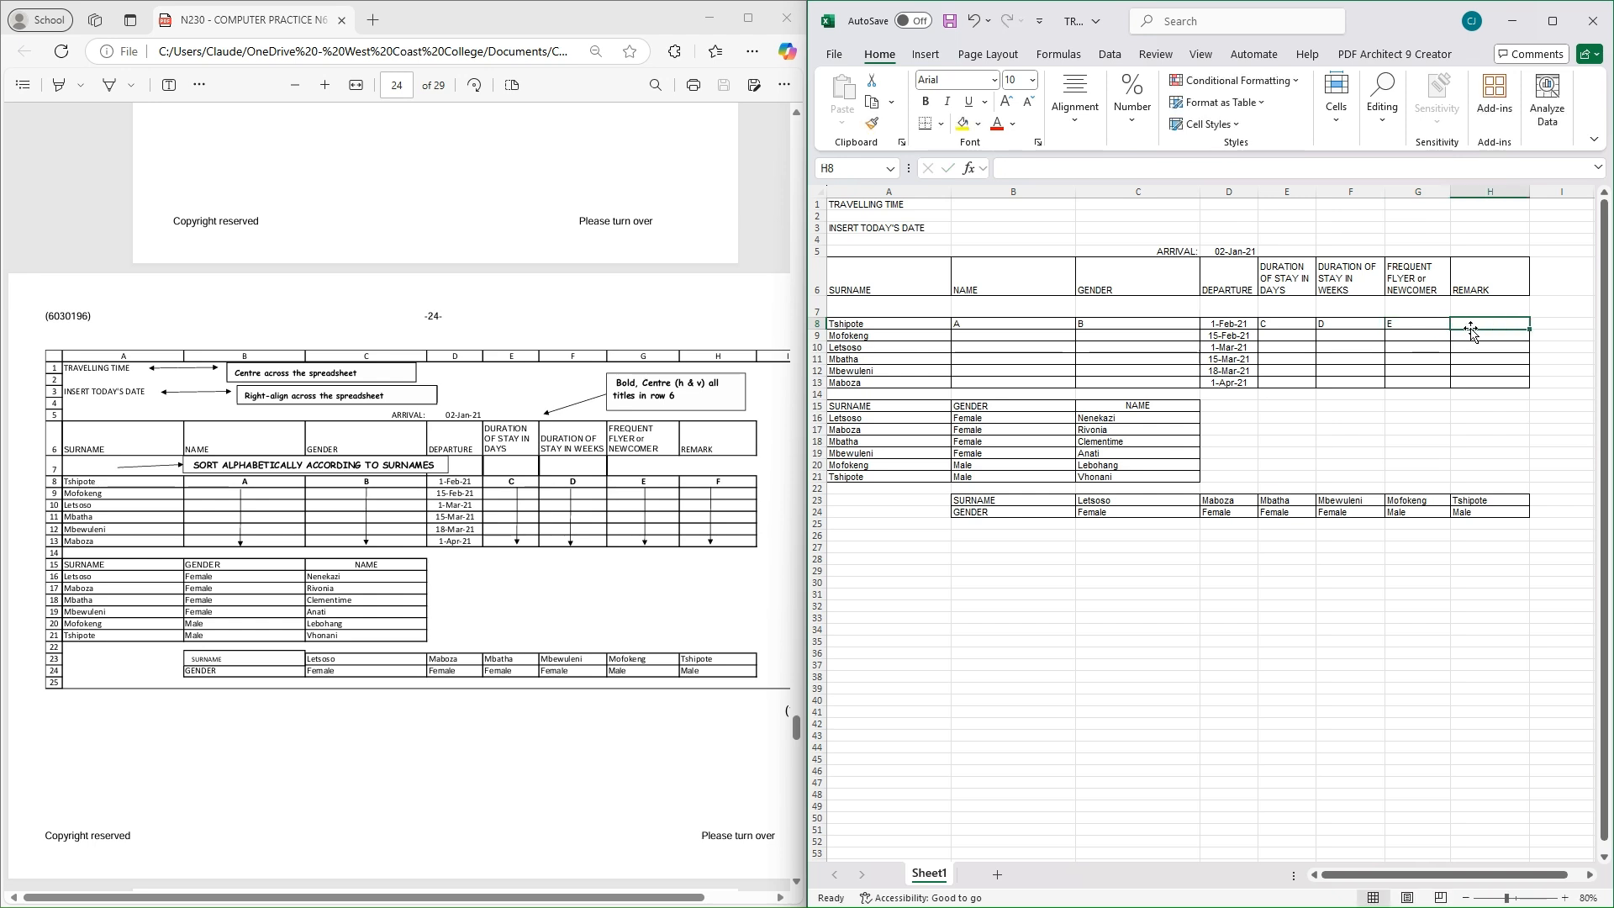
Centre the labels in E8:H8 and in B8:C8
left_click_drag(1300, 329, 1479, 329)
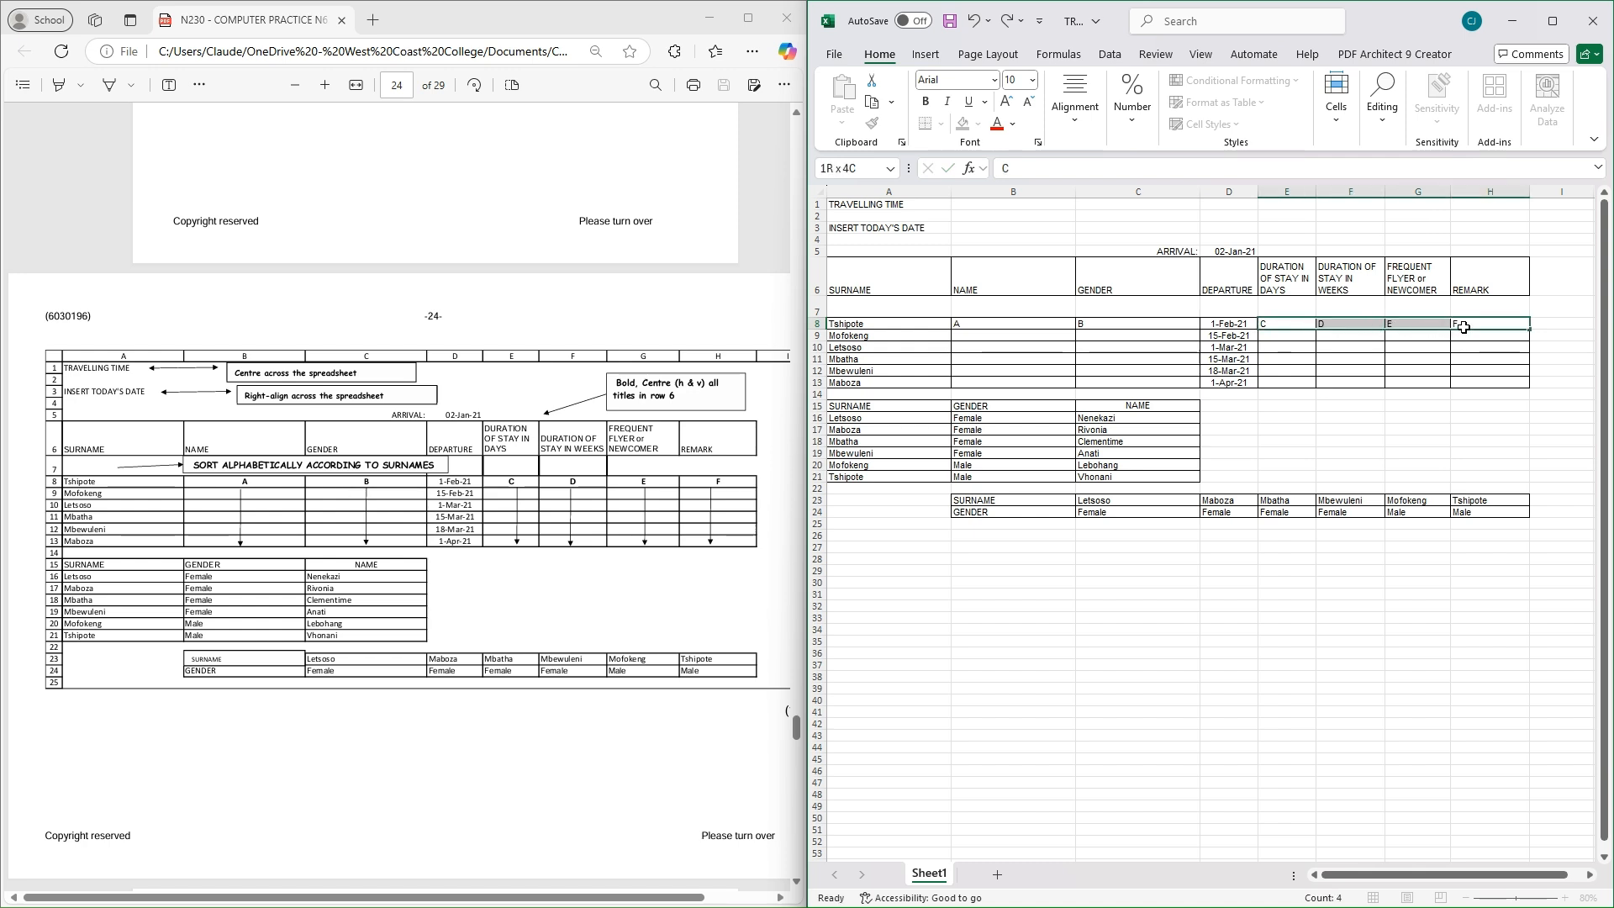
left_click(1074, 121)
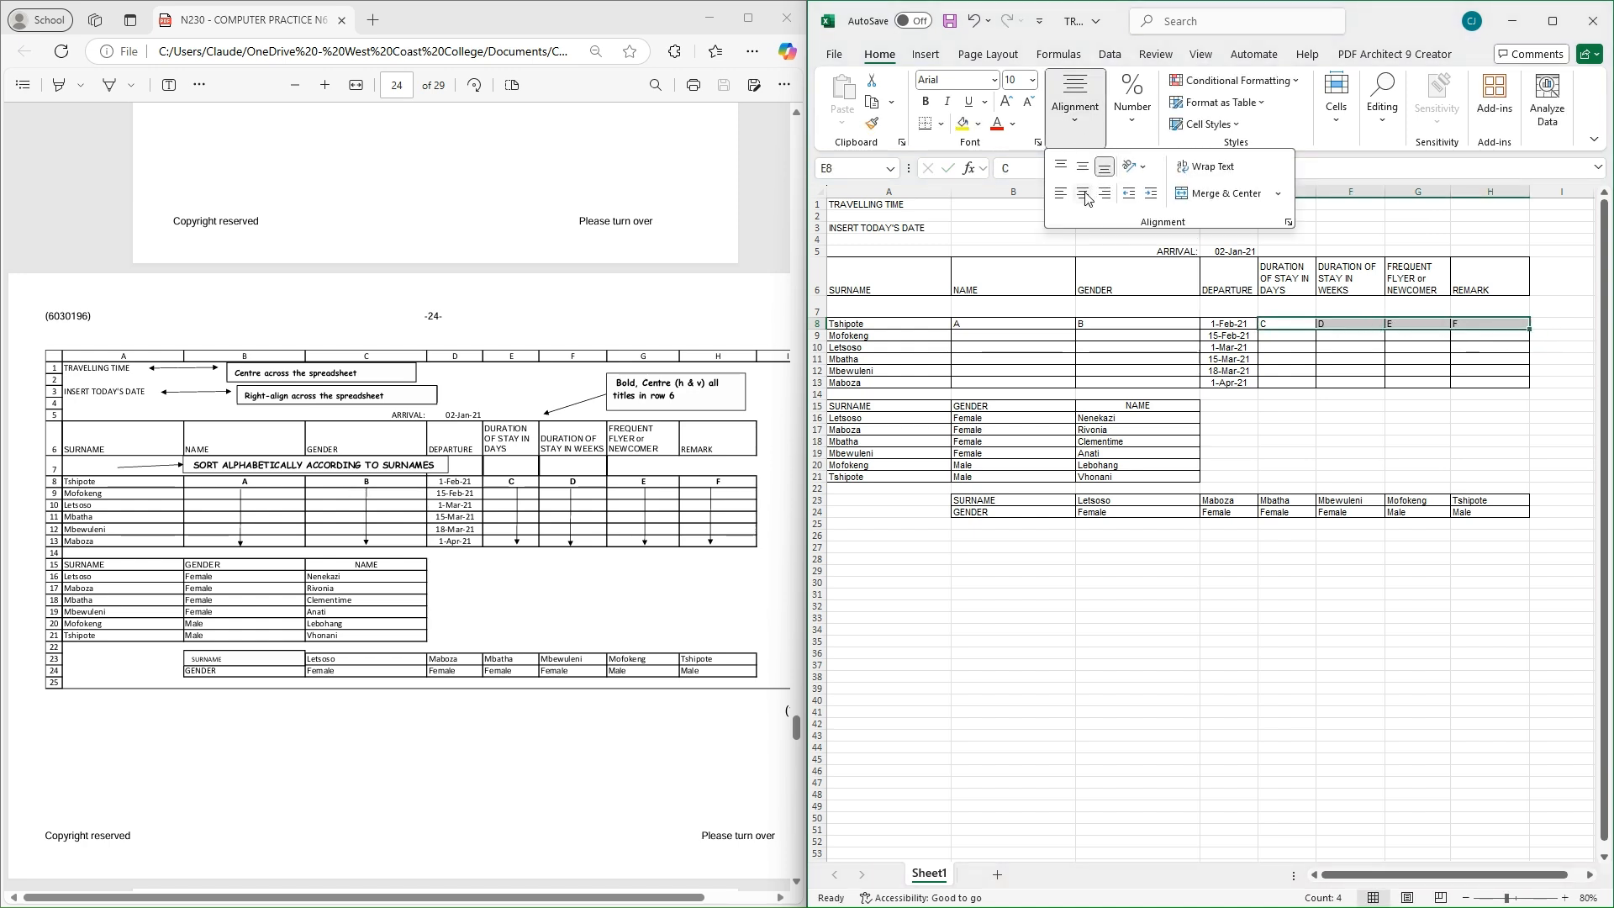
left_click(1083, 193)
left_click(999, 325)
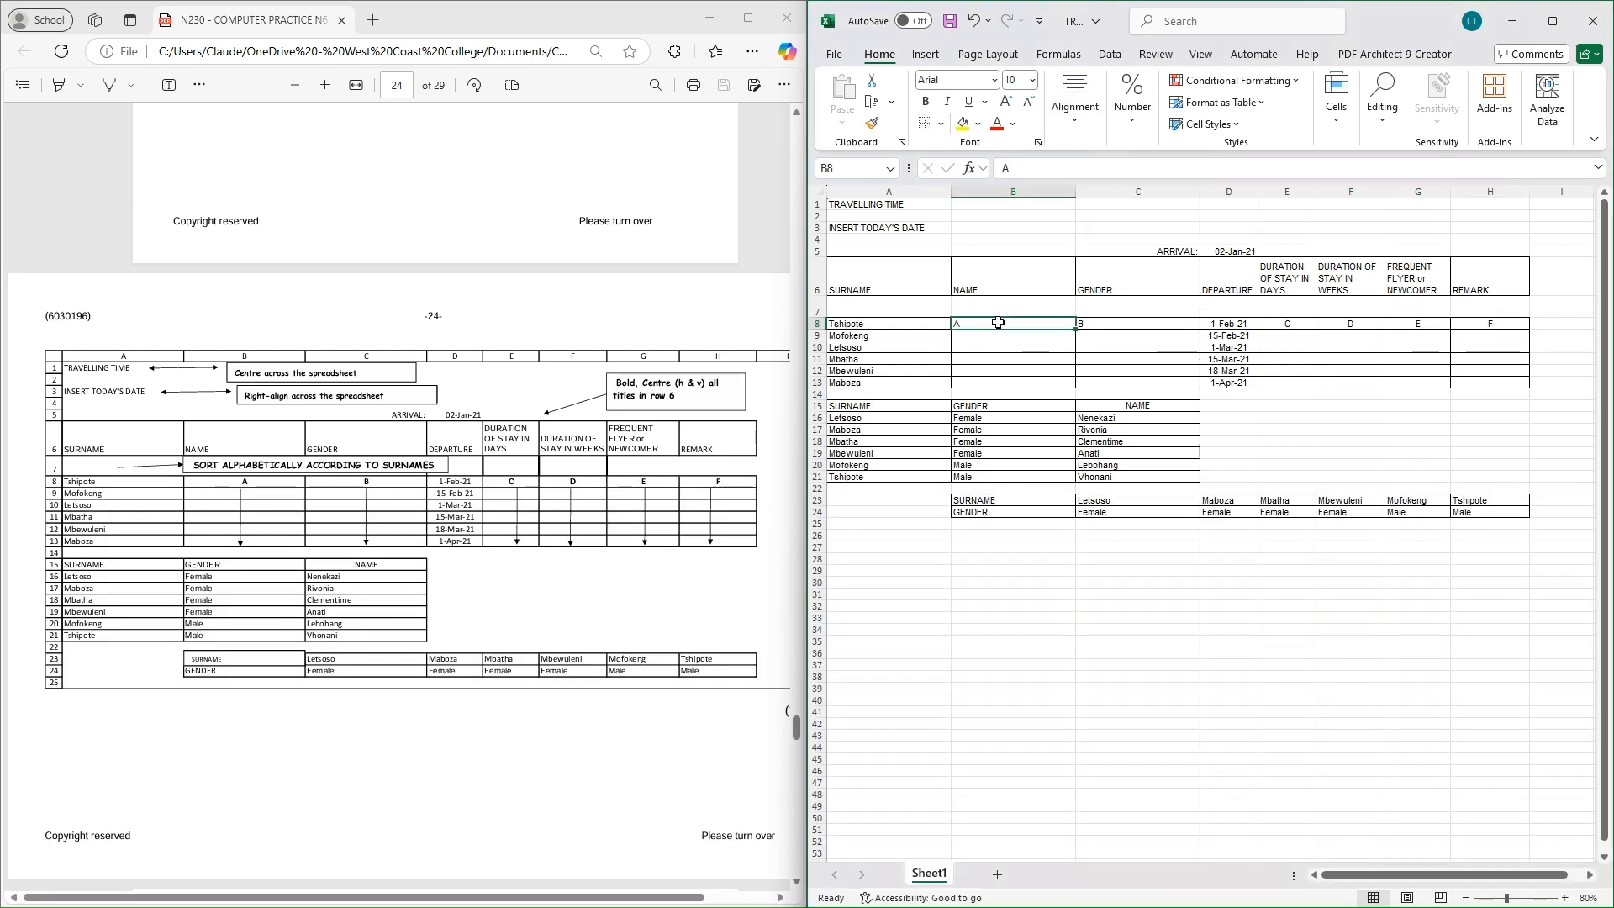
left_click_drag(999, 324, 1118, 324)
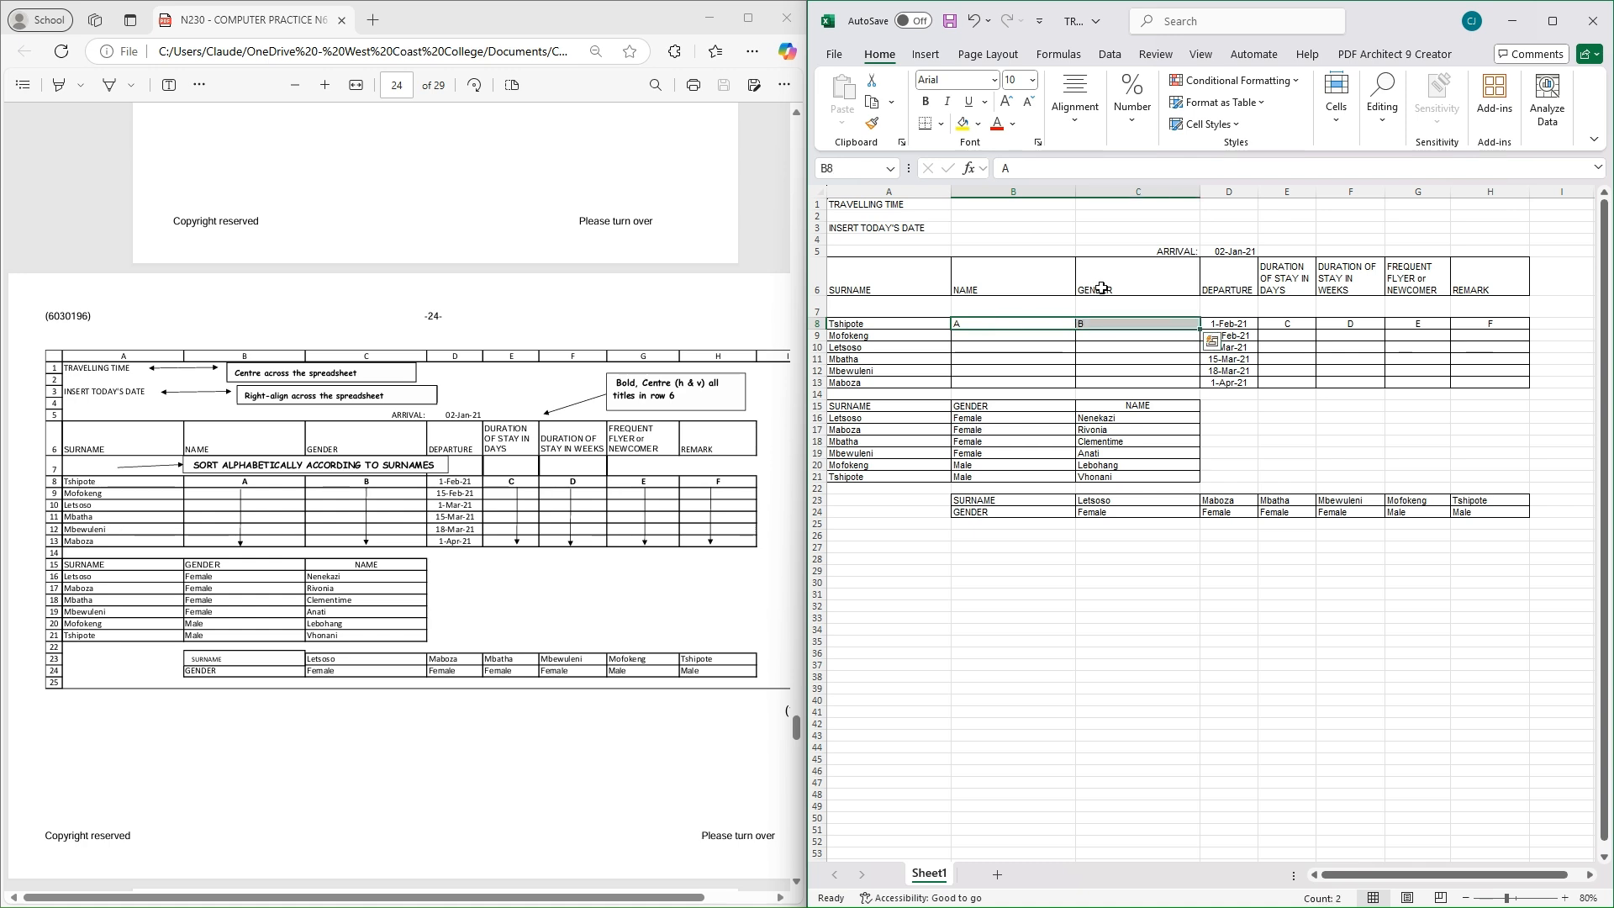
left_click(1074, 122)
left_click(1083, 194)
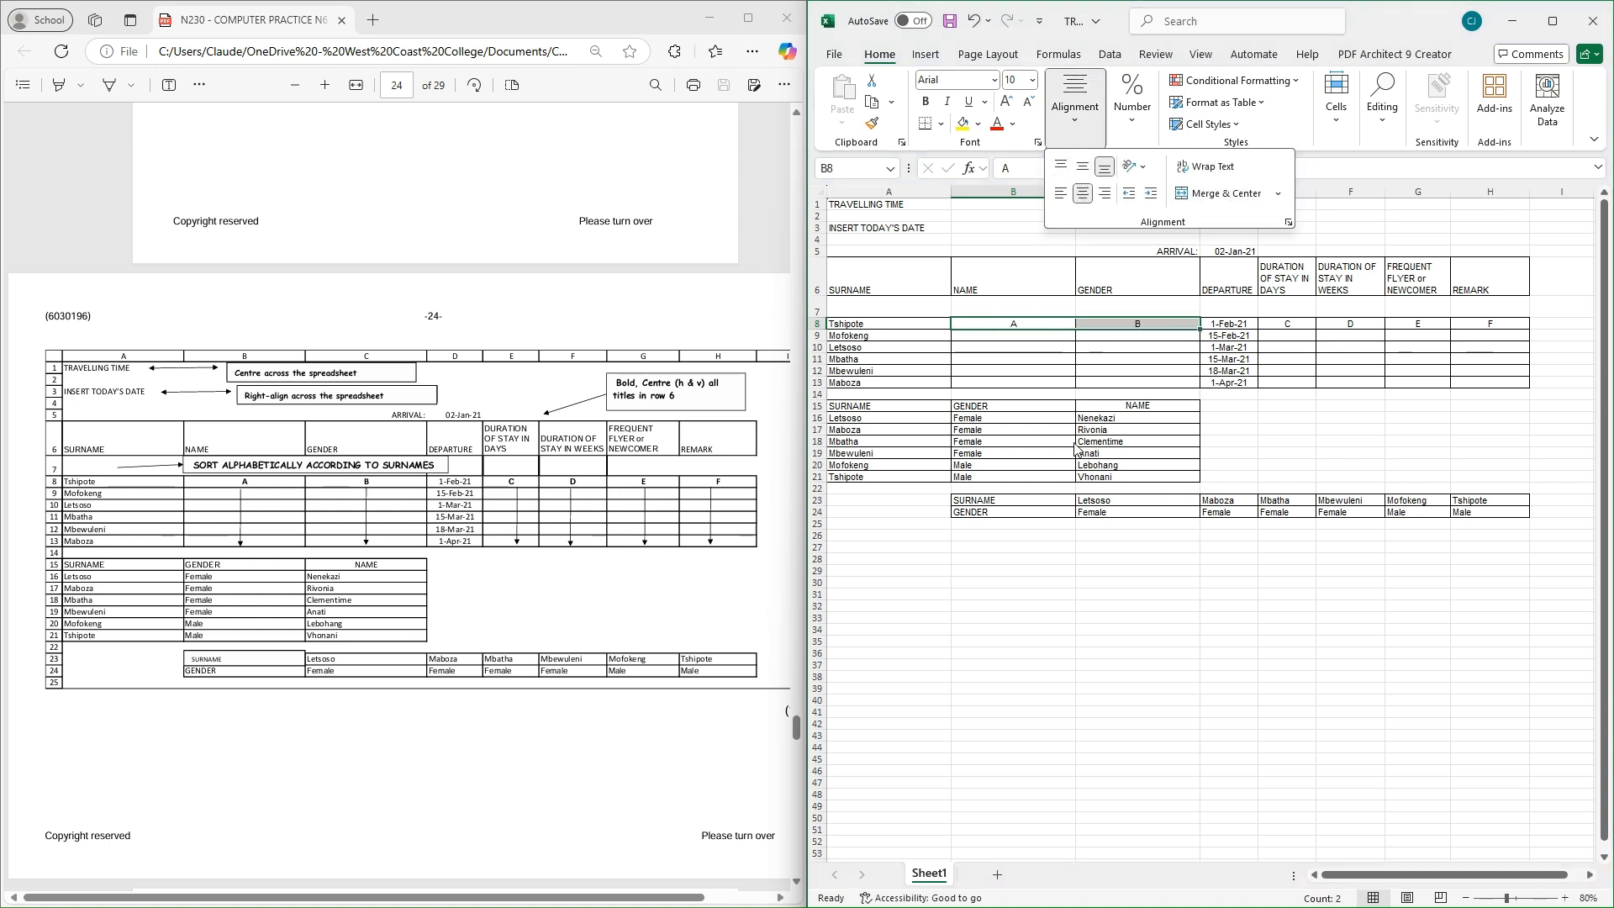
left_click(1039, 548)
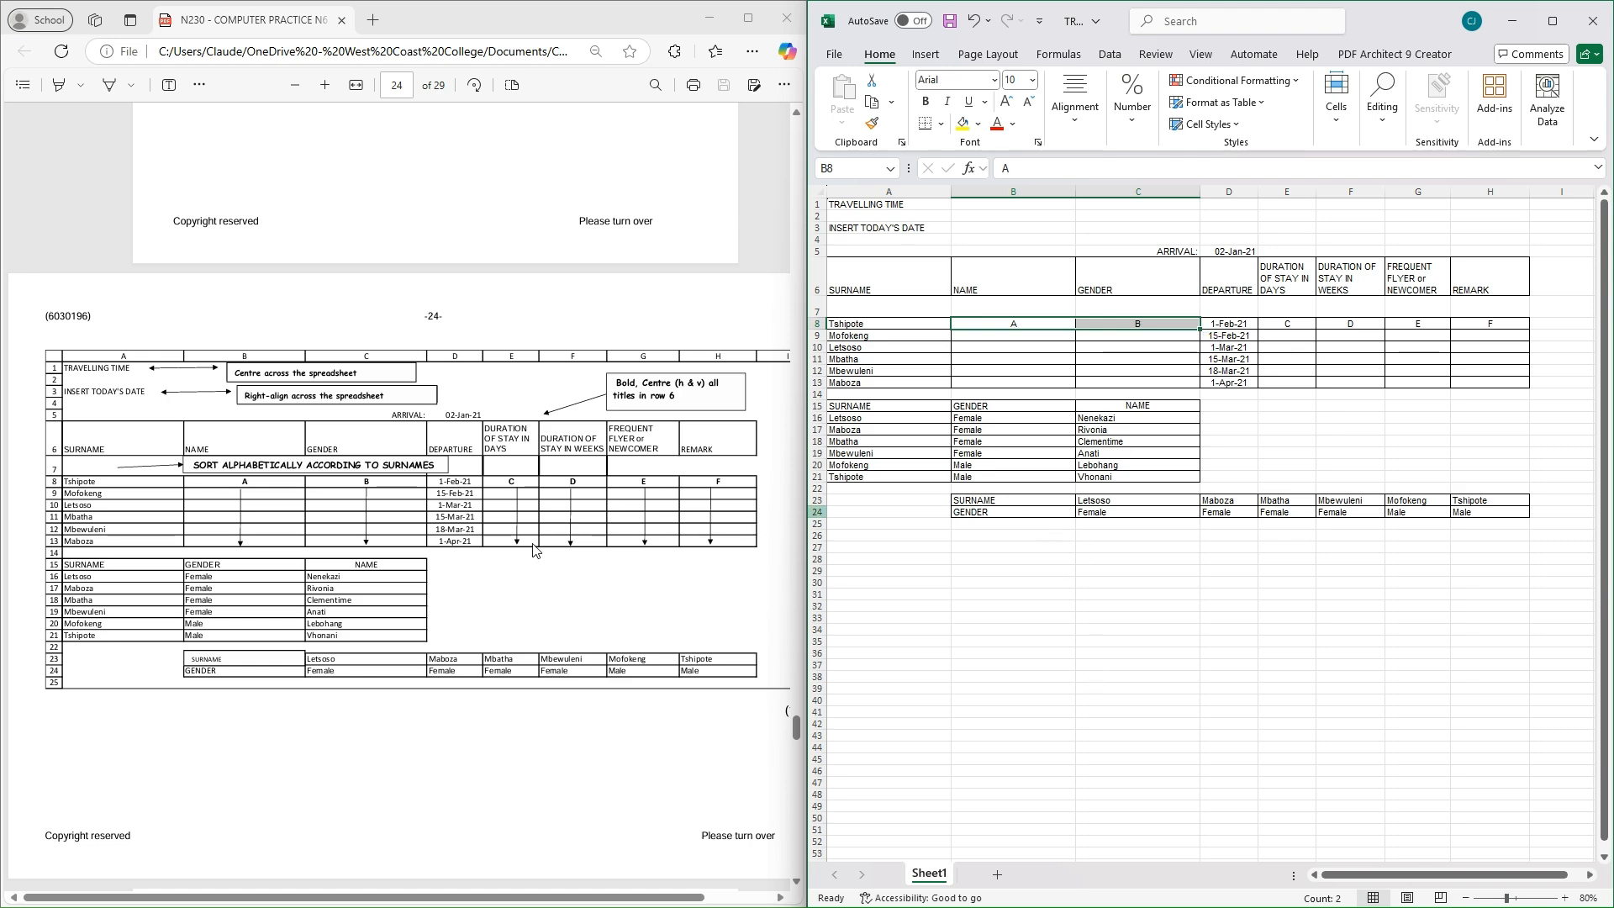
Scroll the exam PDF from page 24 up to page 23's instructions and items A–F
scroll(533, 550, "up", 8)
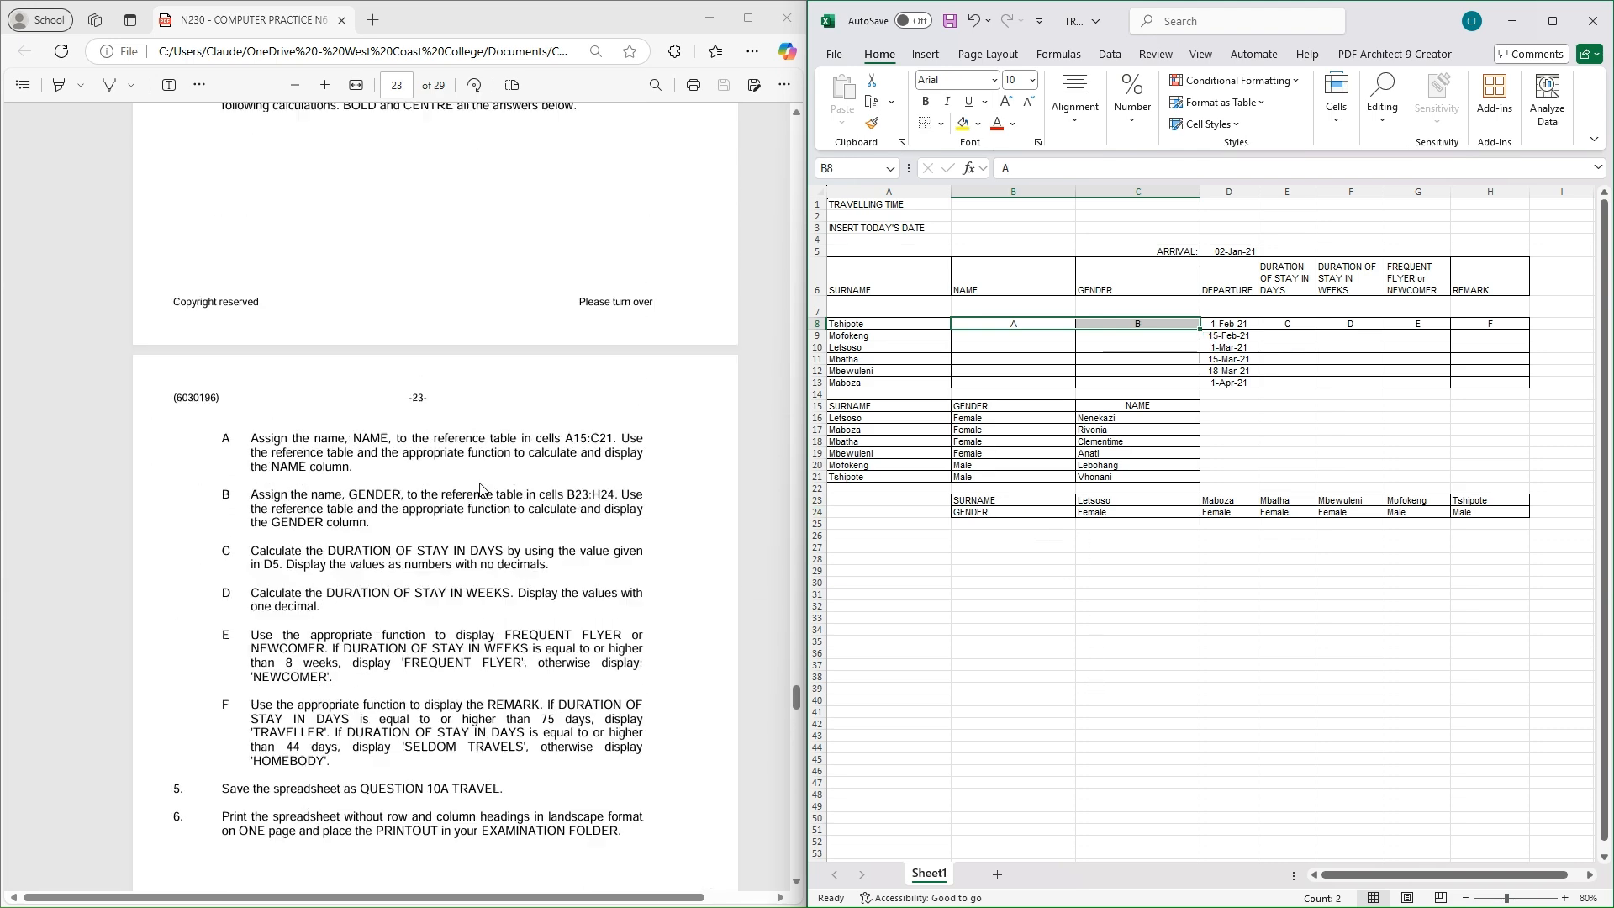
scroll(480, 488, "up", 3)
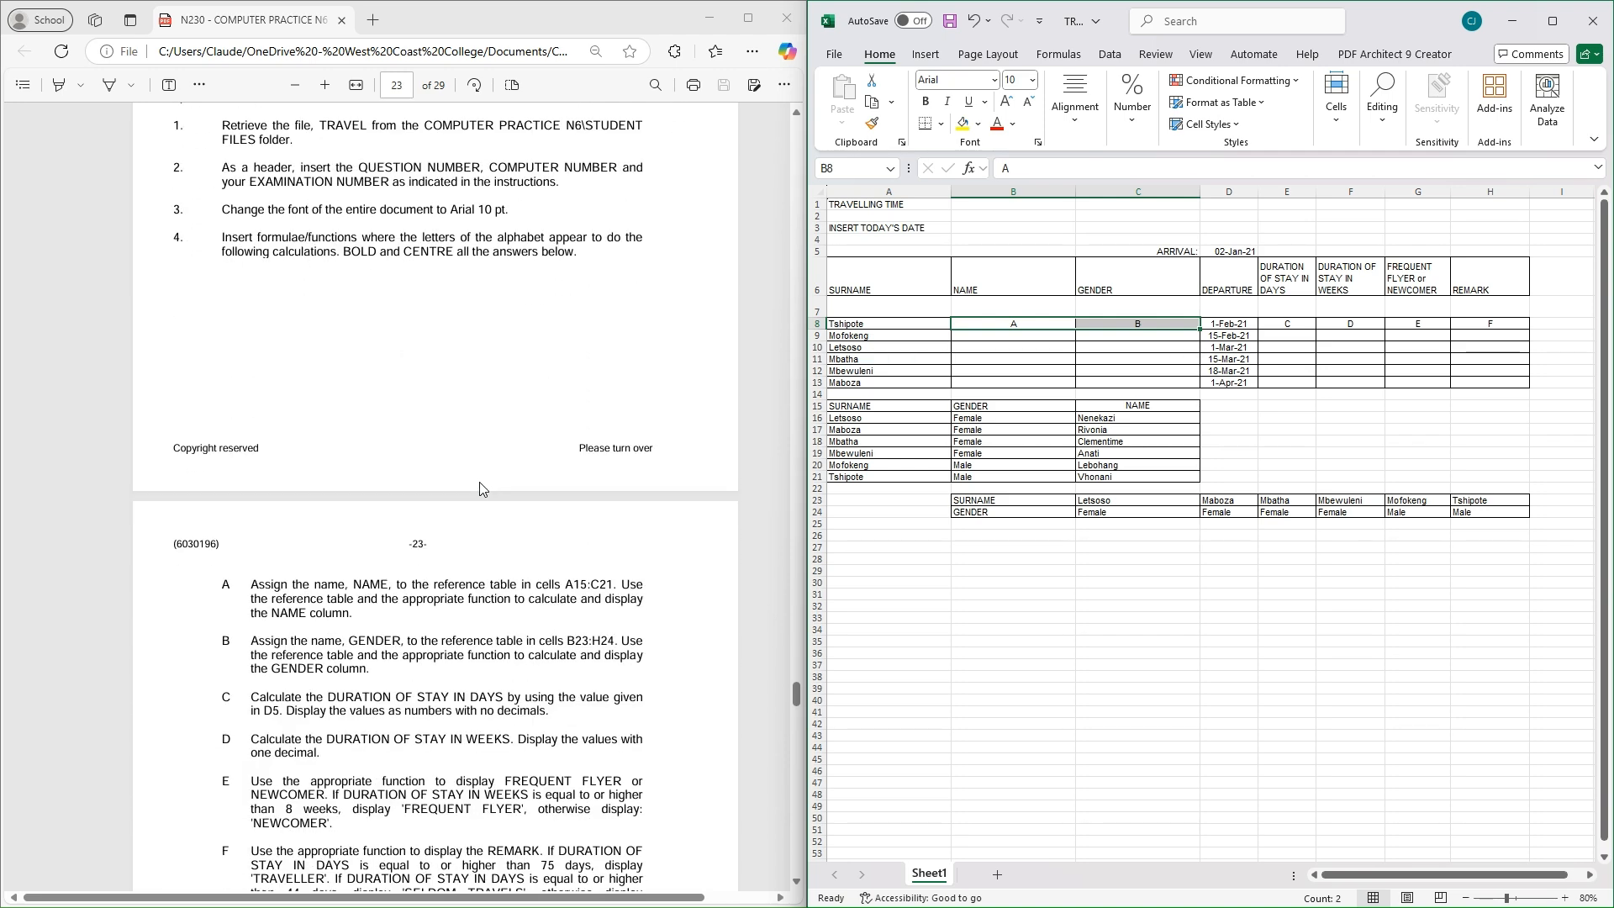
scroll(400, 400, "down", 5)
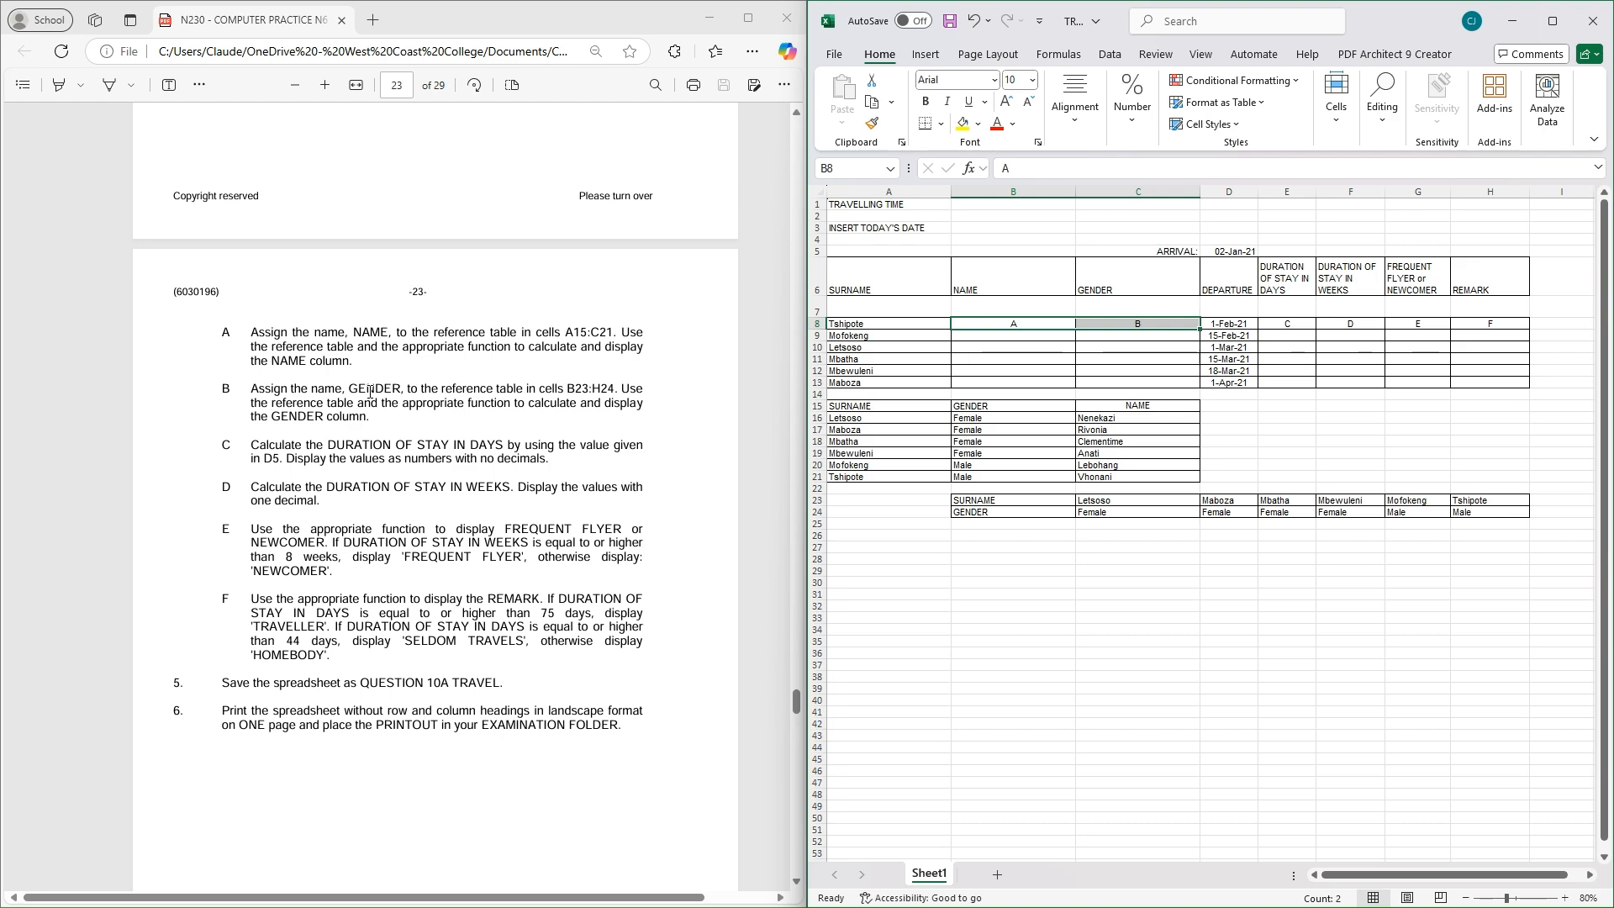
scroll(404, 370, "up", 5)
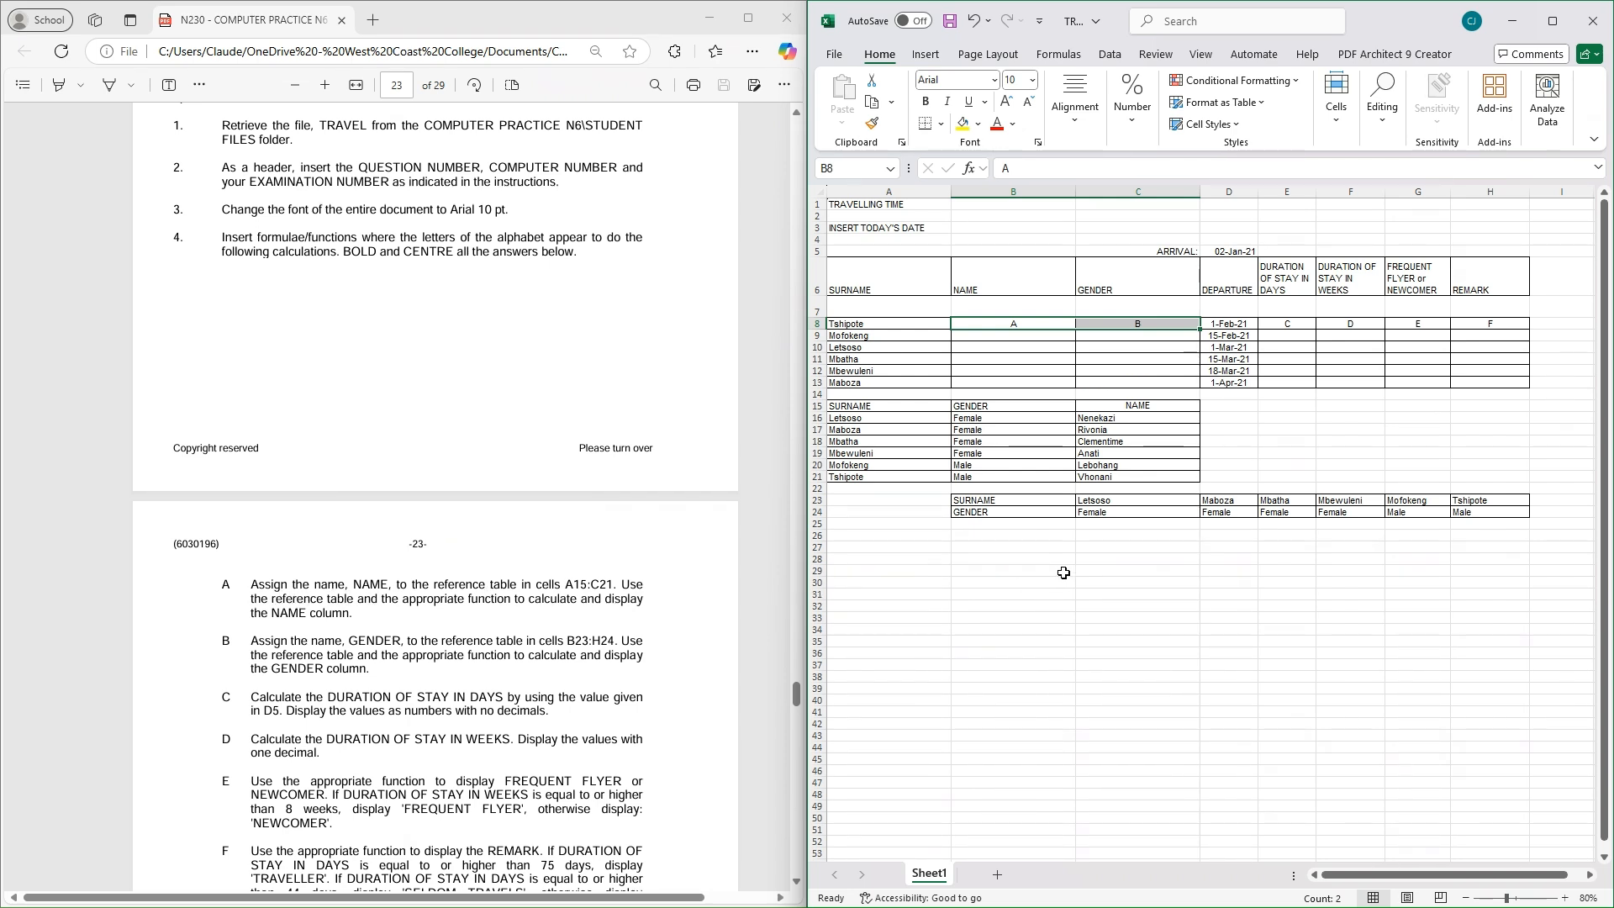
Name the range A15:C21 'NAME' using the Name Box
left_click(895, 404)
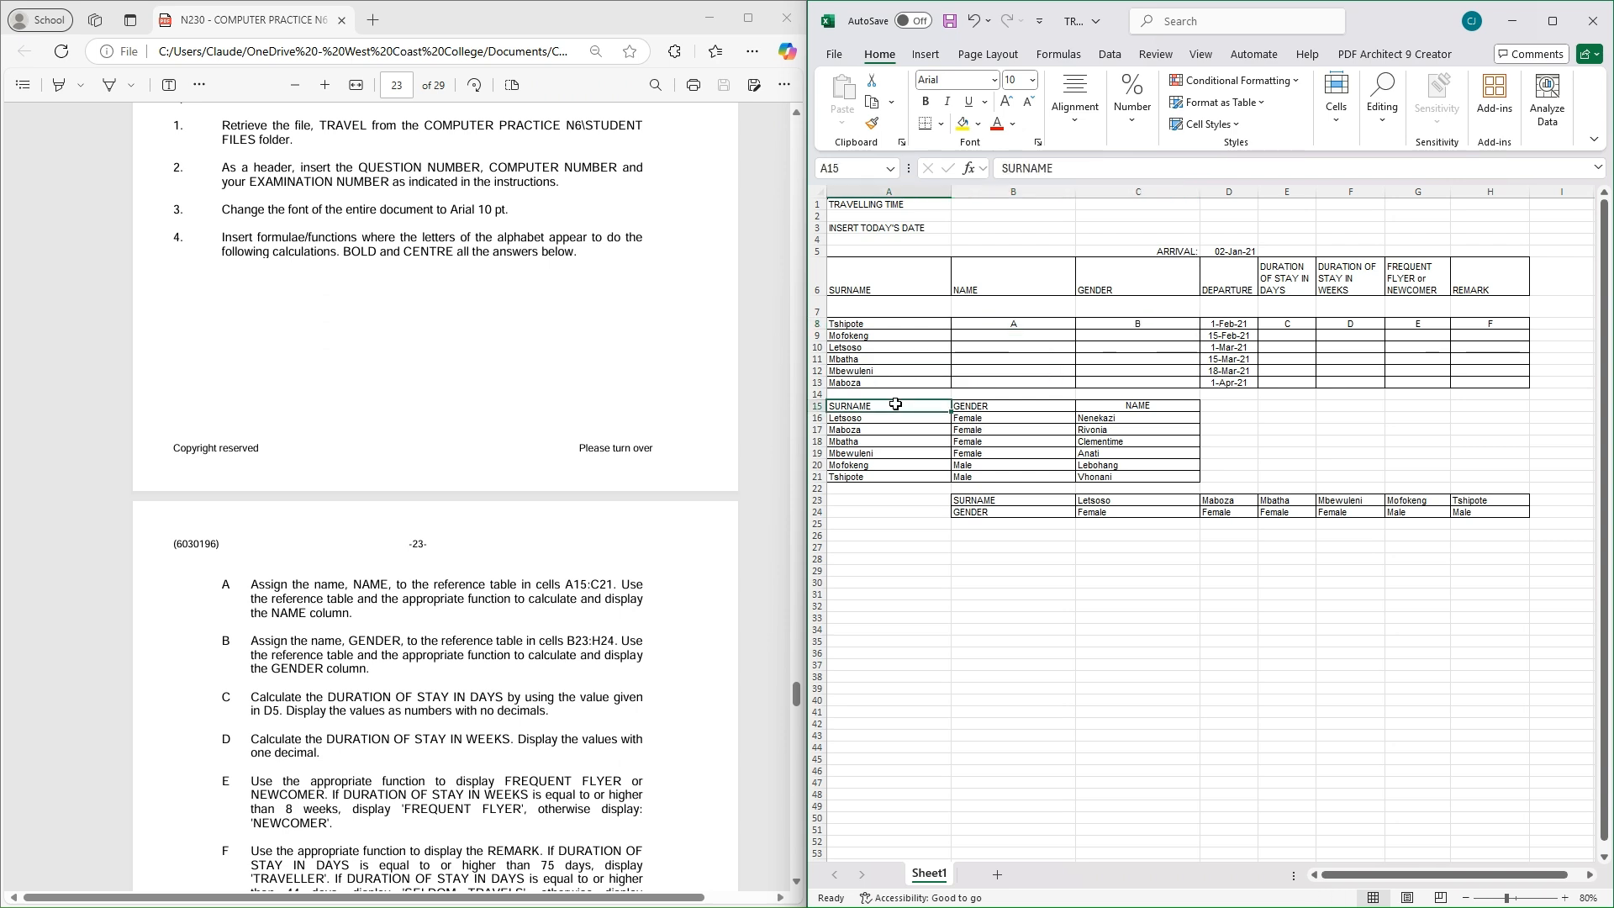
left_click_drag(895, 404, 1130, 470)
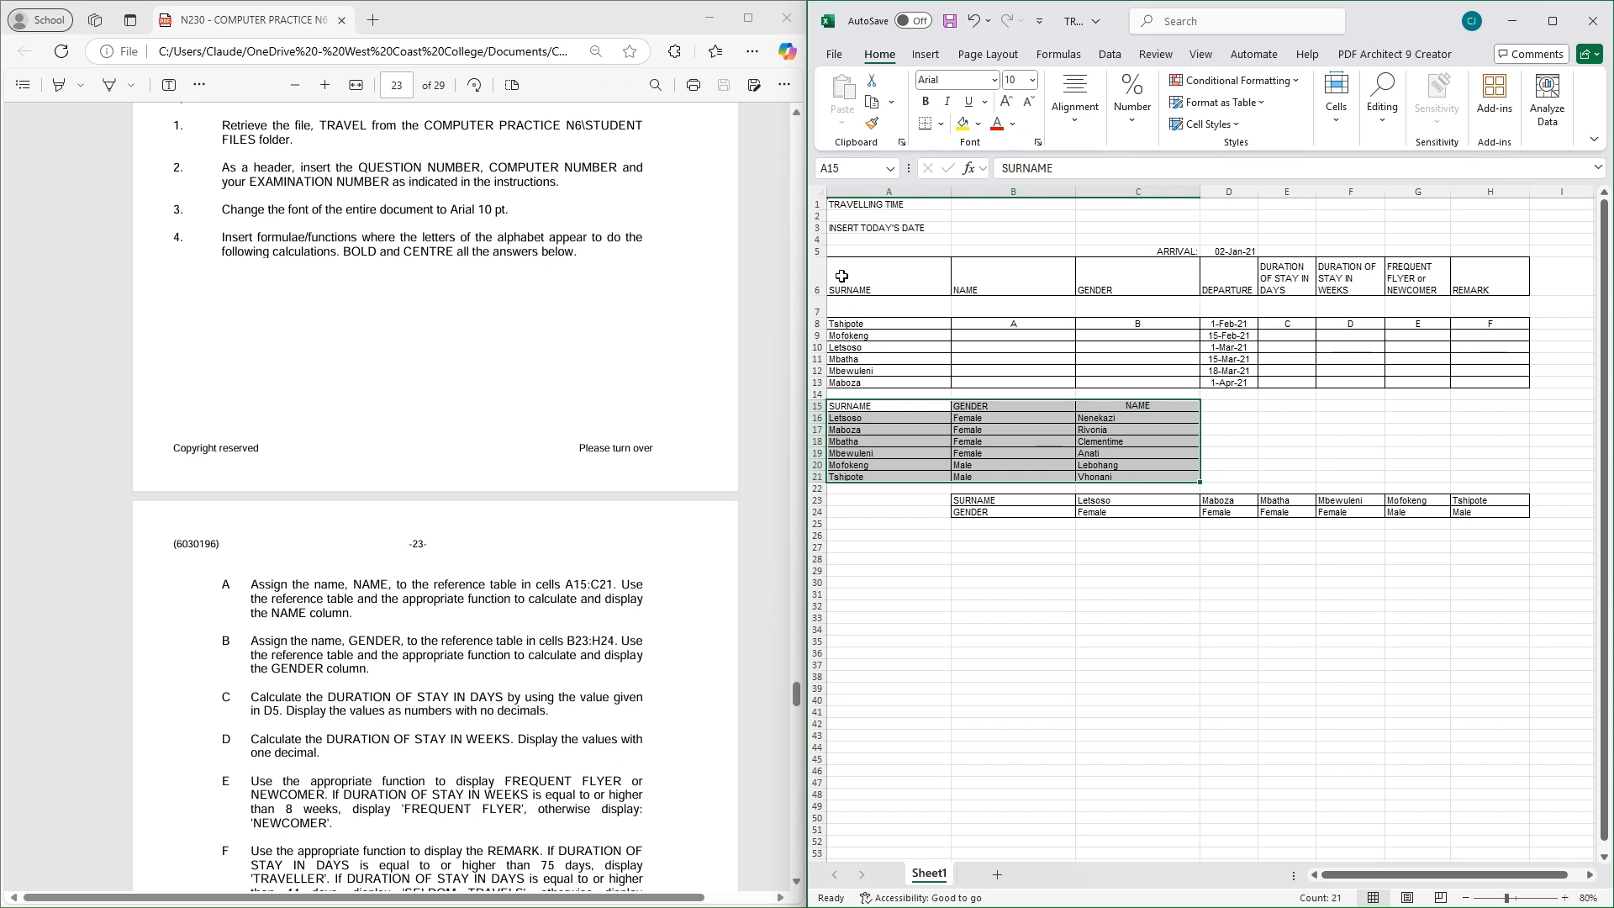
left_click(844, 167)
key("BackSpace")
type("A")
key("BackSpace")
type("NAME")
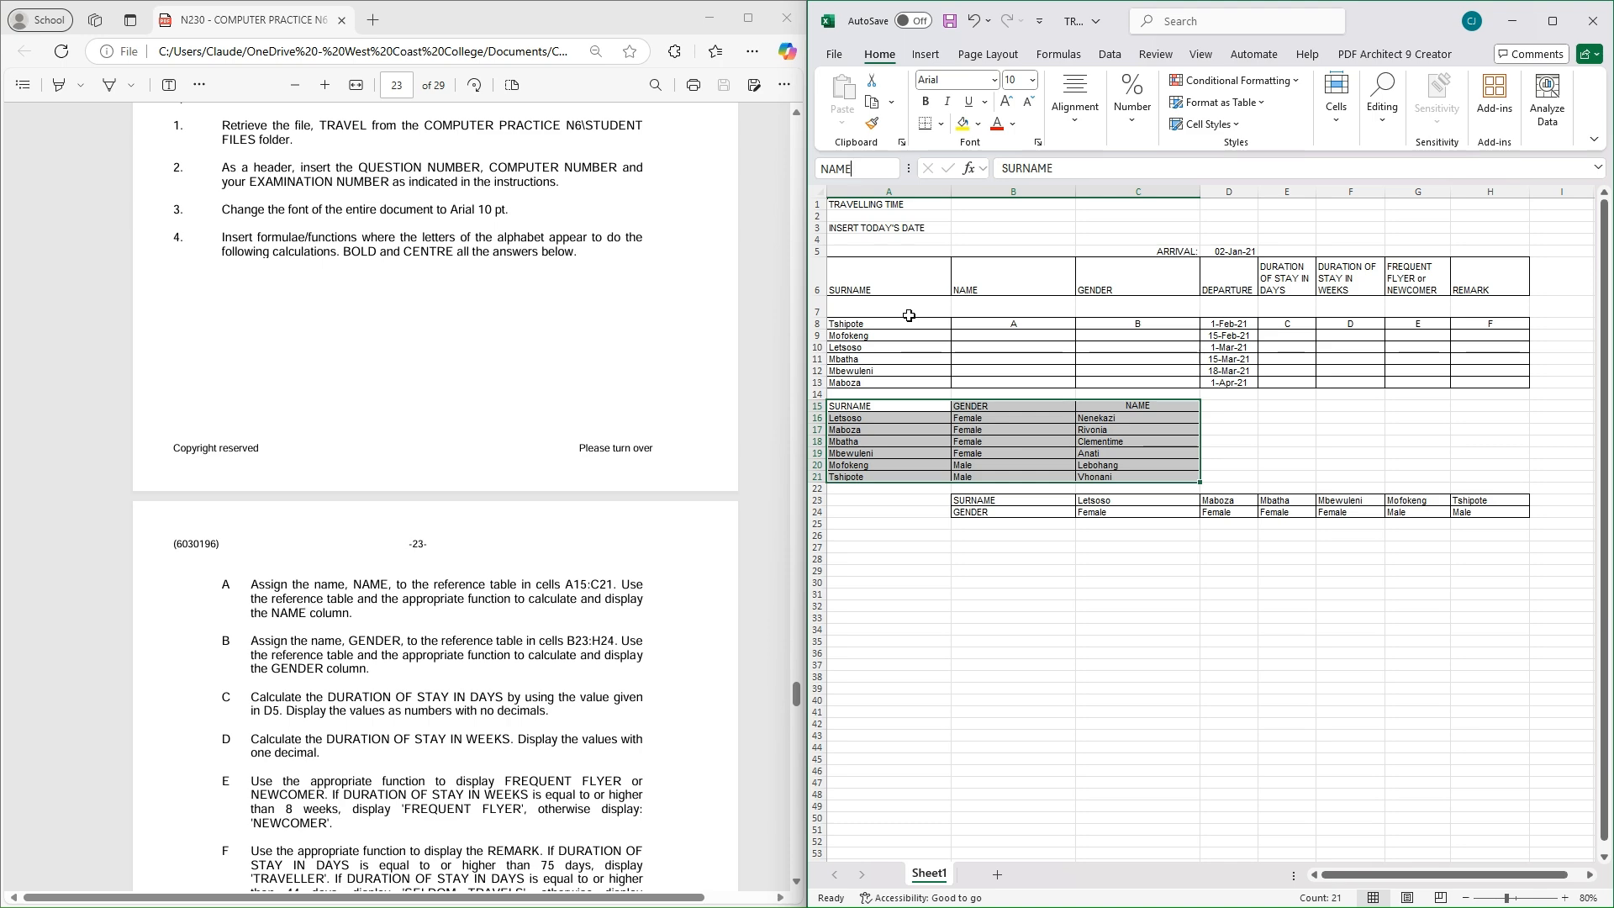
key("Return")
left_click(1012, 582)
left_click(1010, 326)
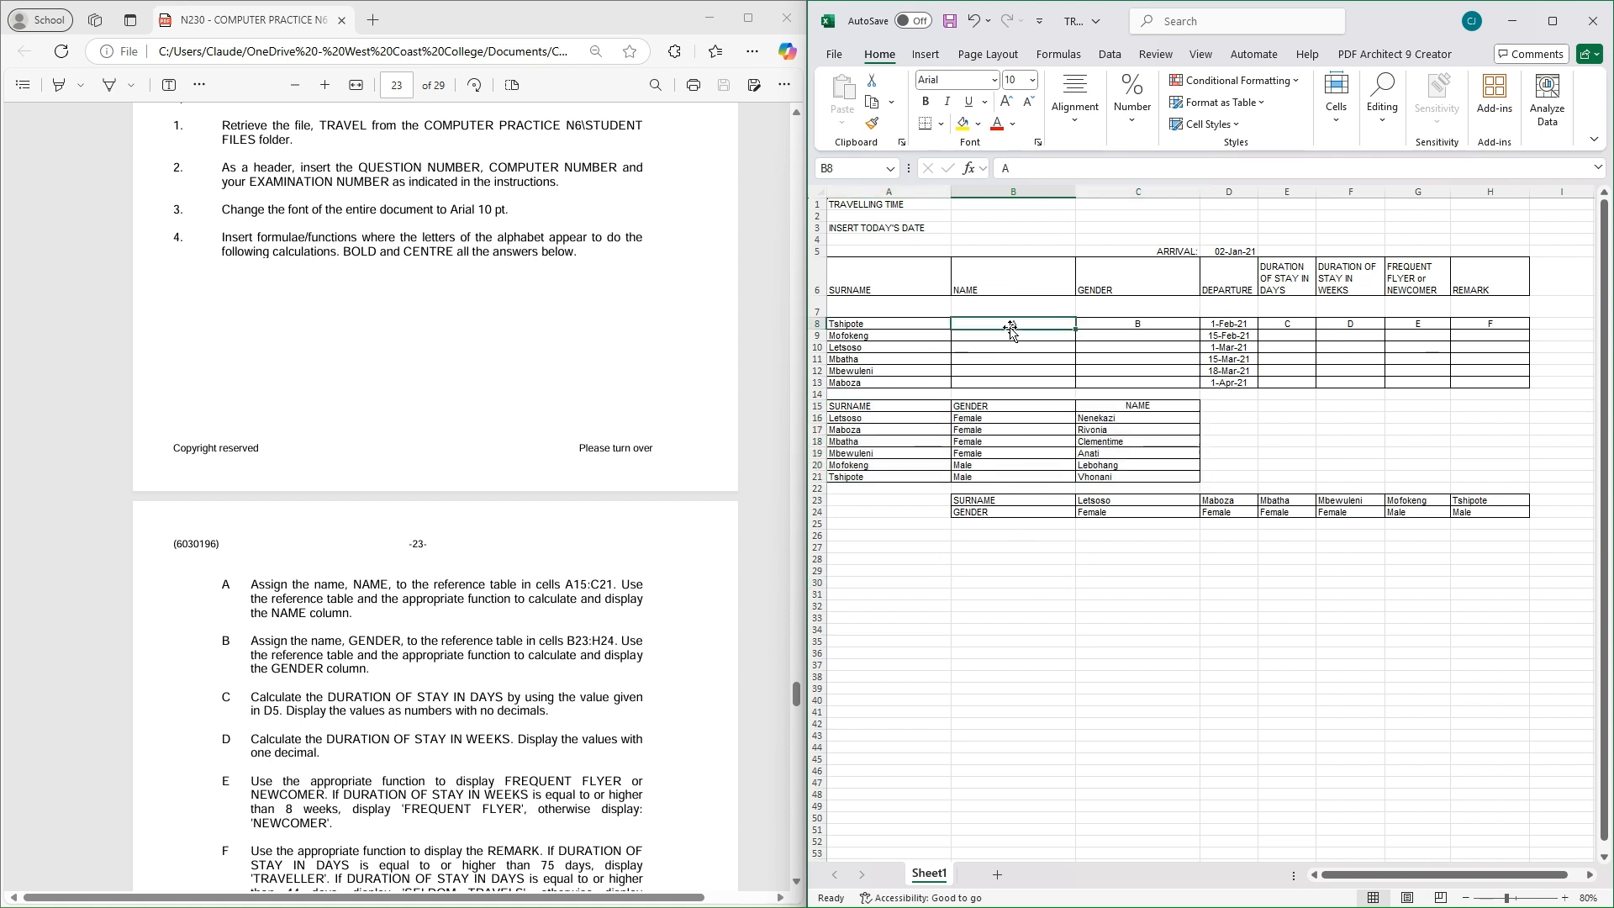
key("BackSpace")
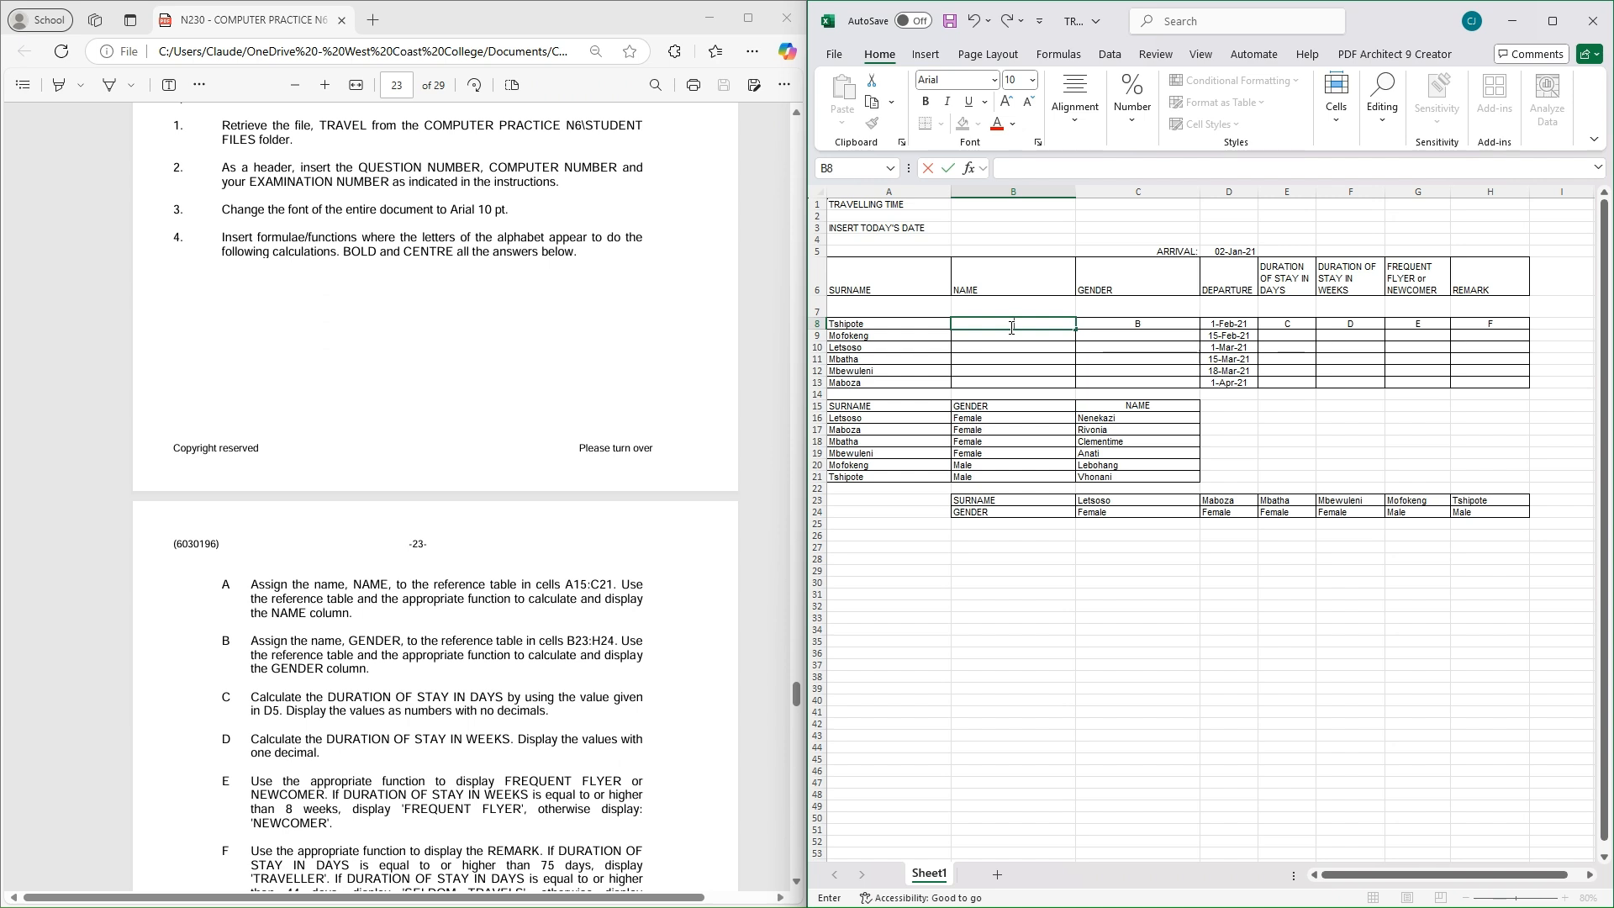
Start a VLOOKUP in B8 using A8 as lookup value and the NAME range as table
type("=VLOO")
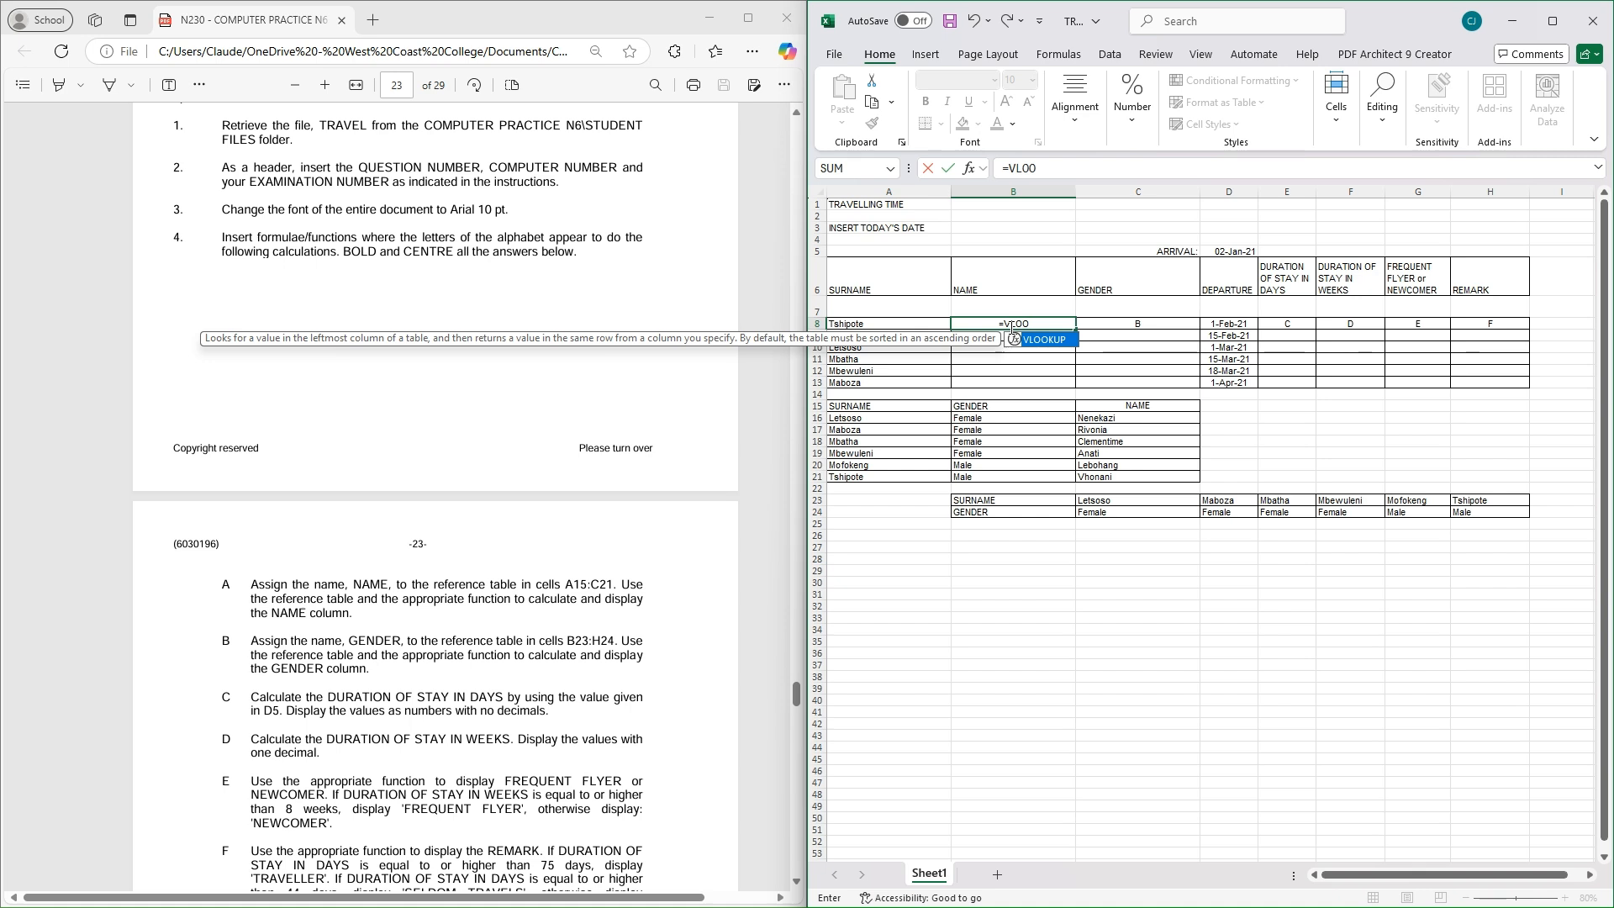
double_click(1043, 340)
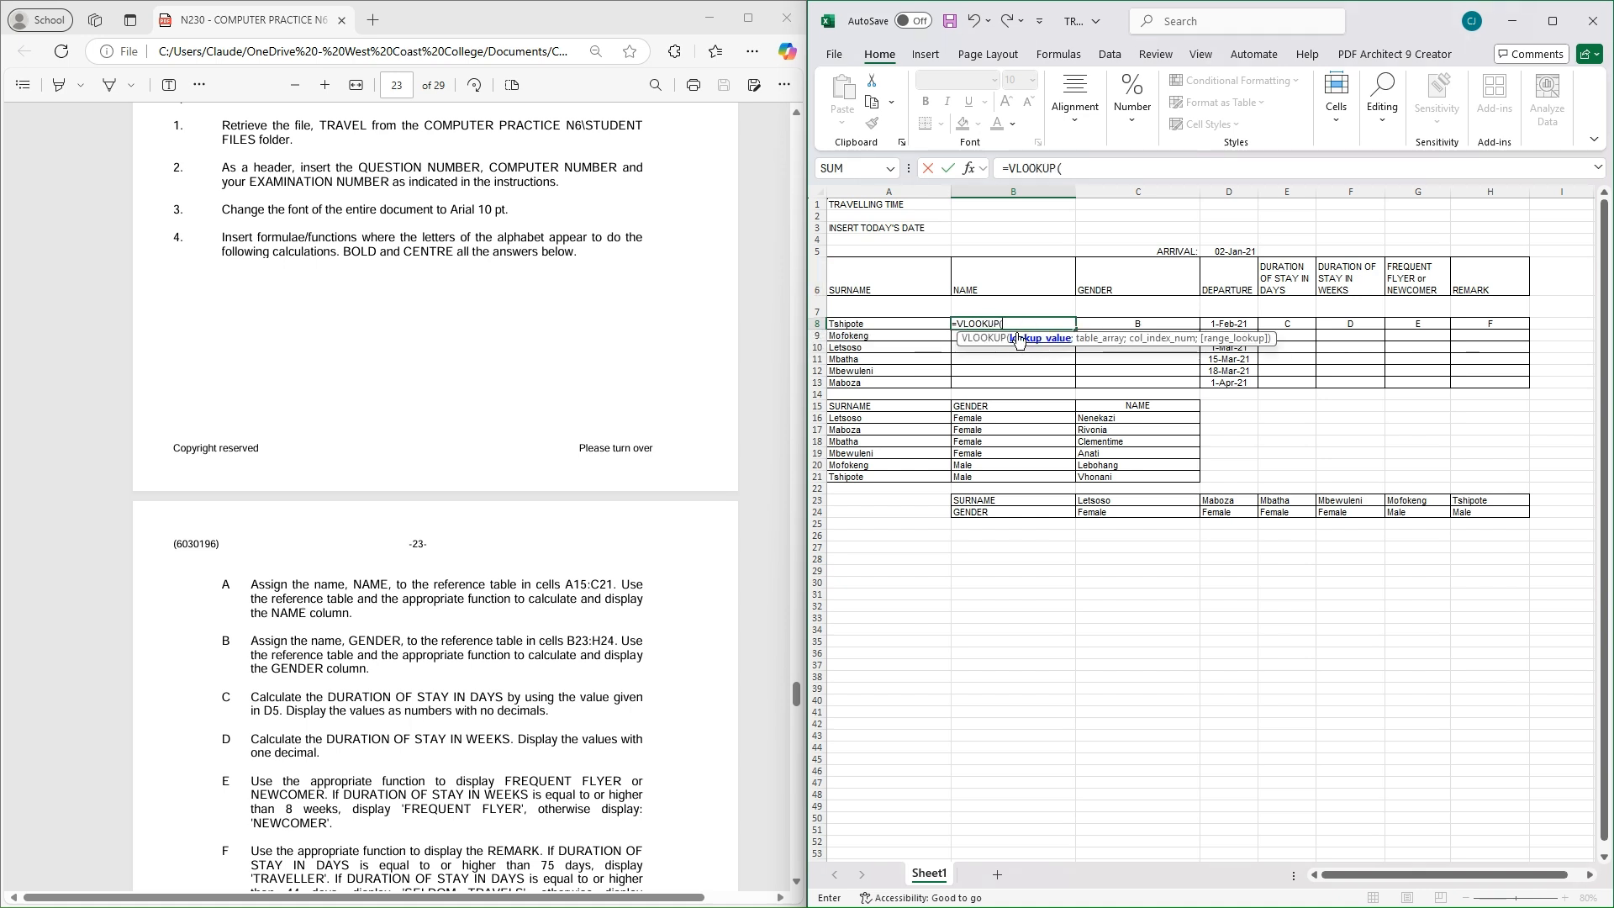
type("NAME")
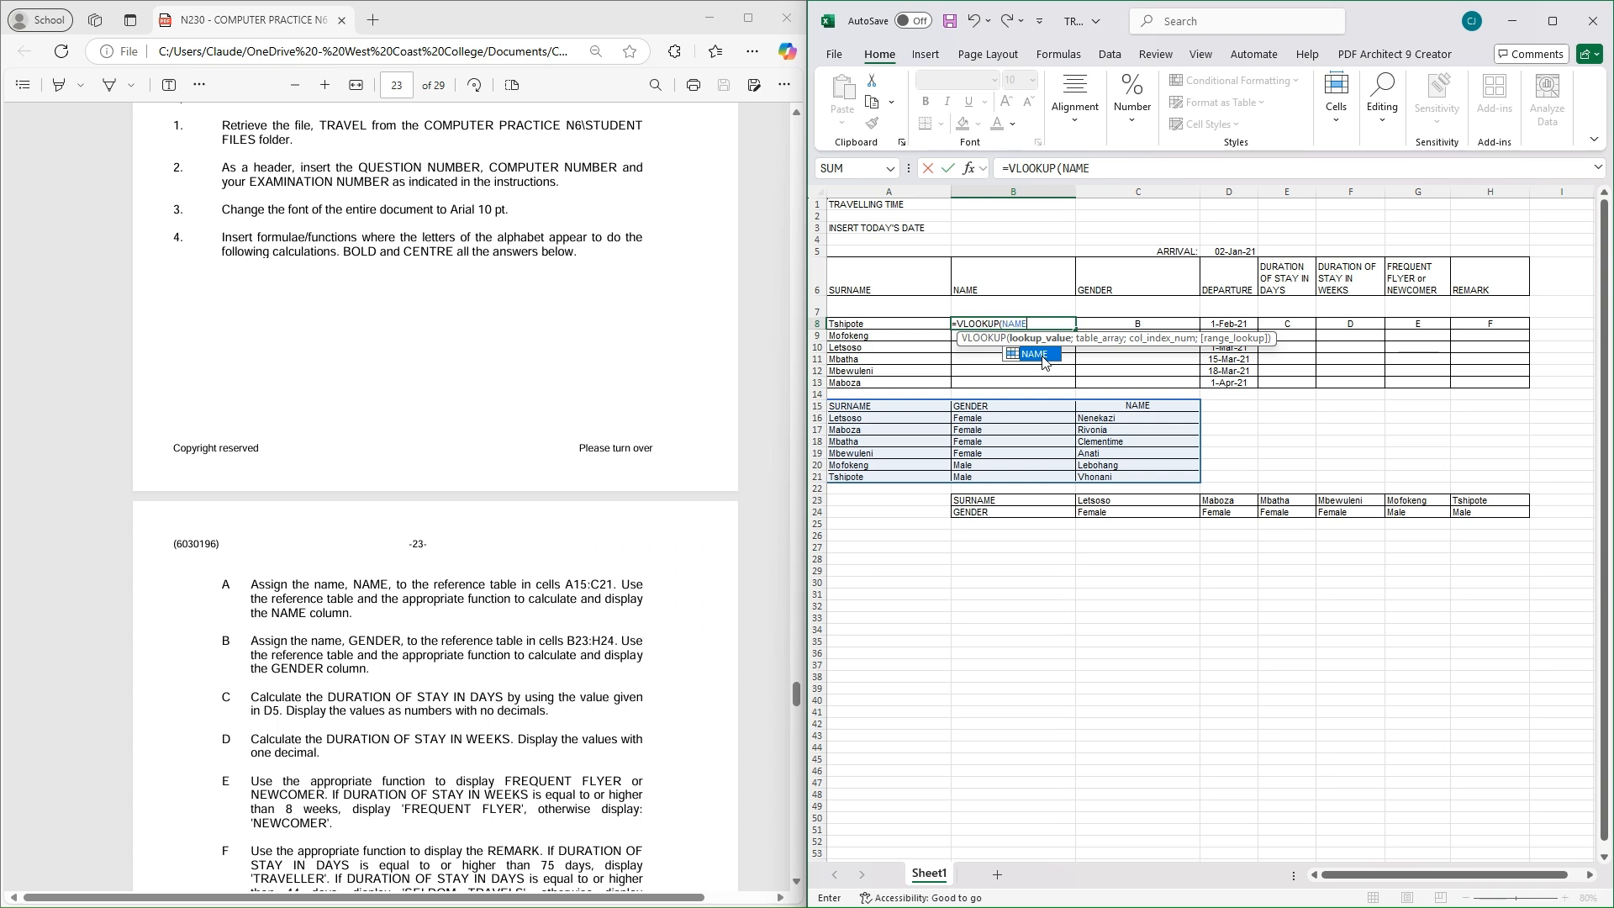
key("BackSpace")
key("BackSpace")
key("BackSpace")
key("BackSpace")
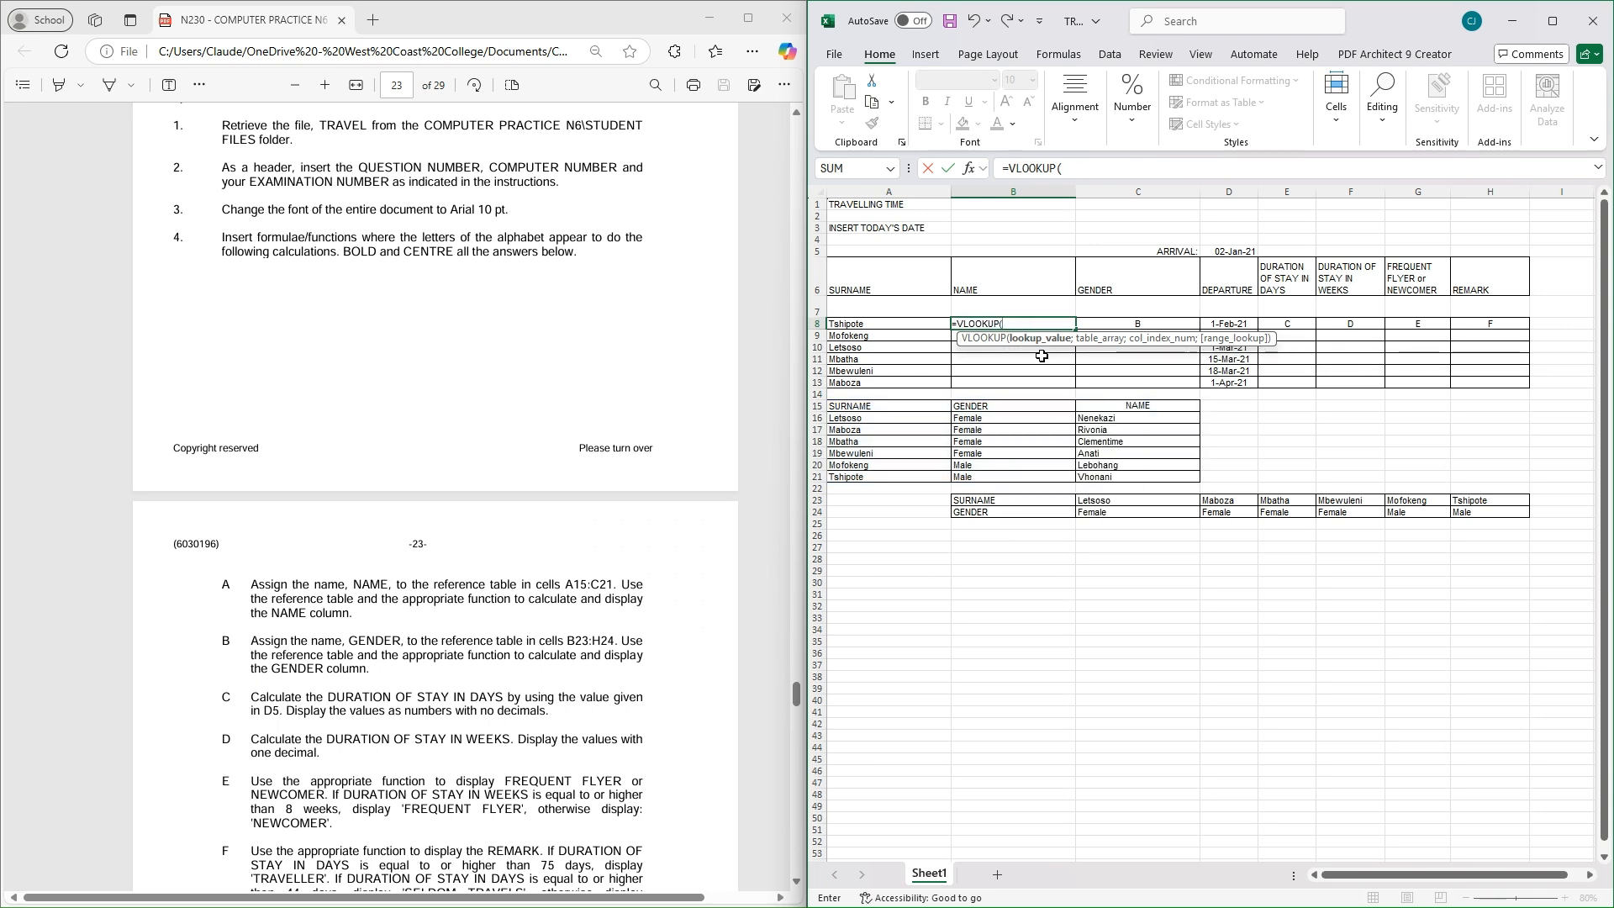
left_click(885, 322)
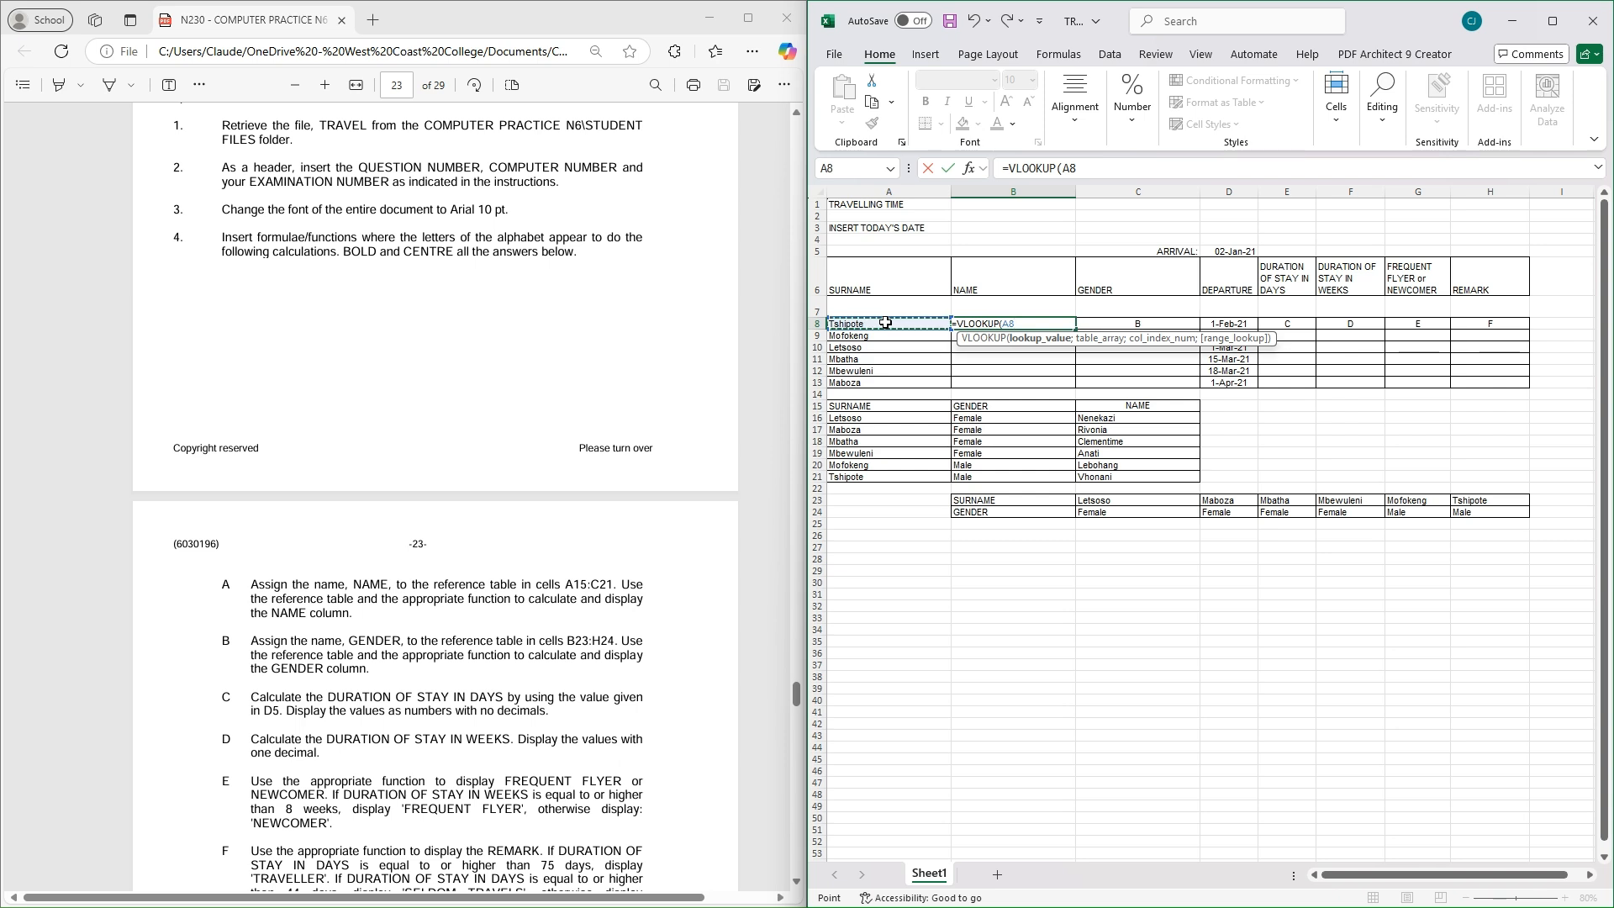
type(";")
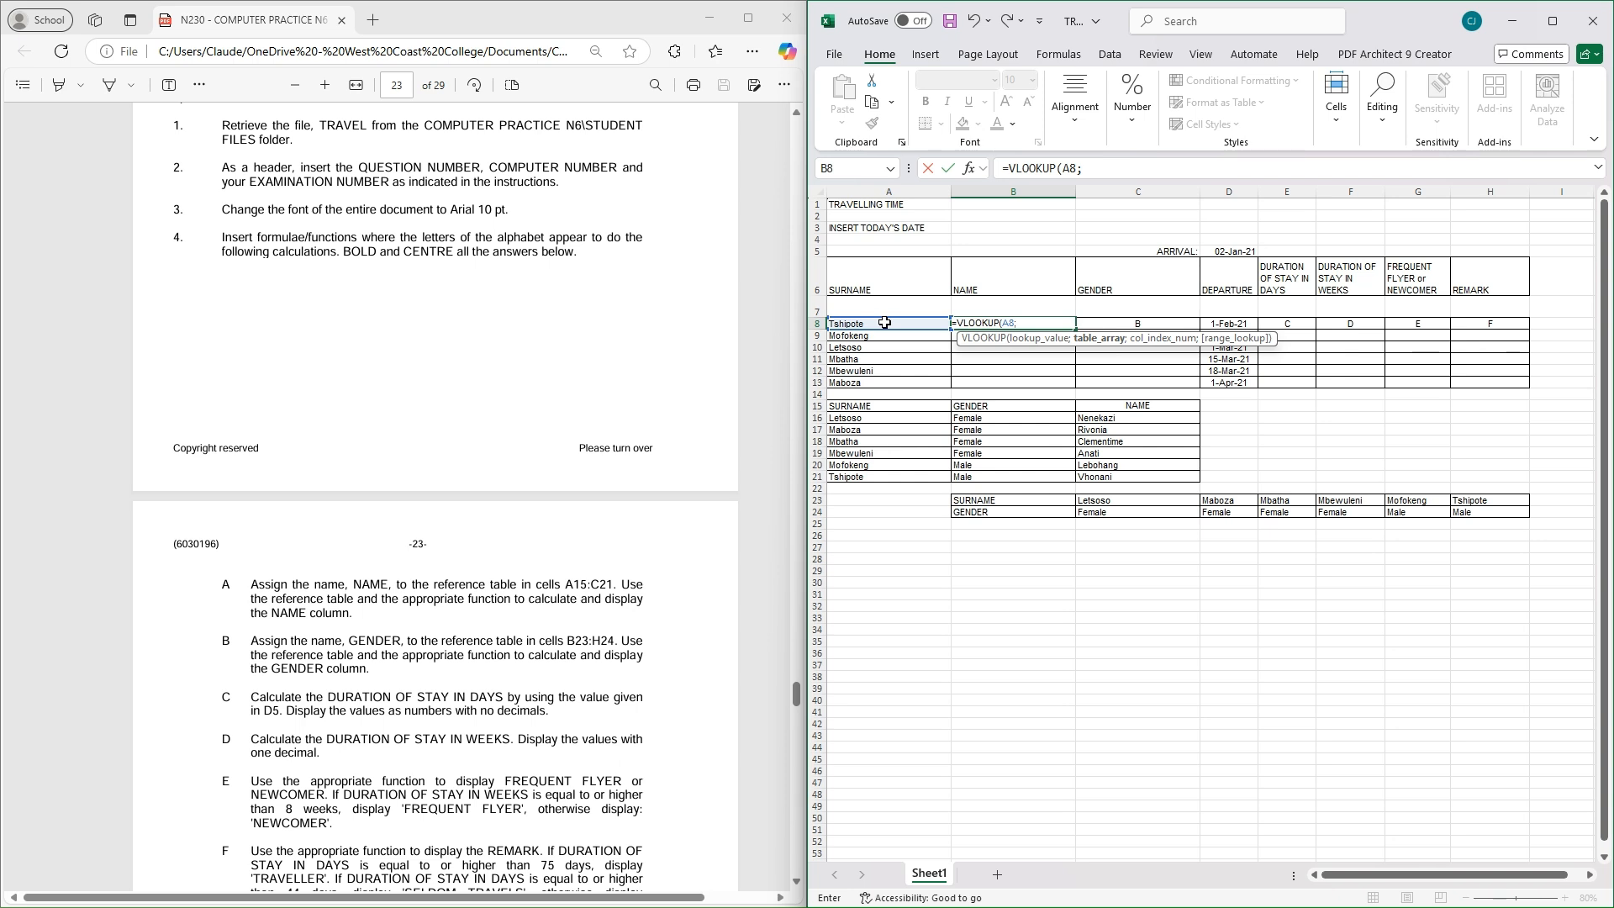
type("NAME")
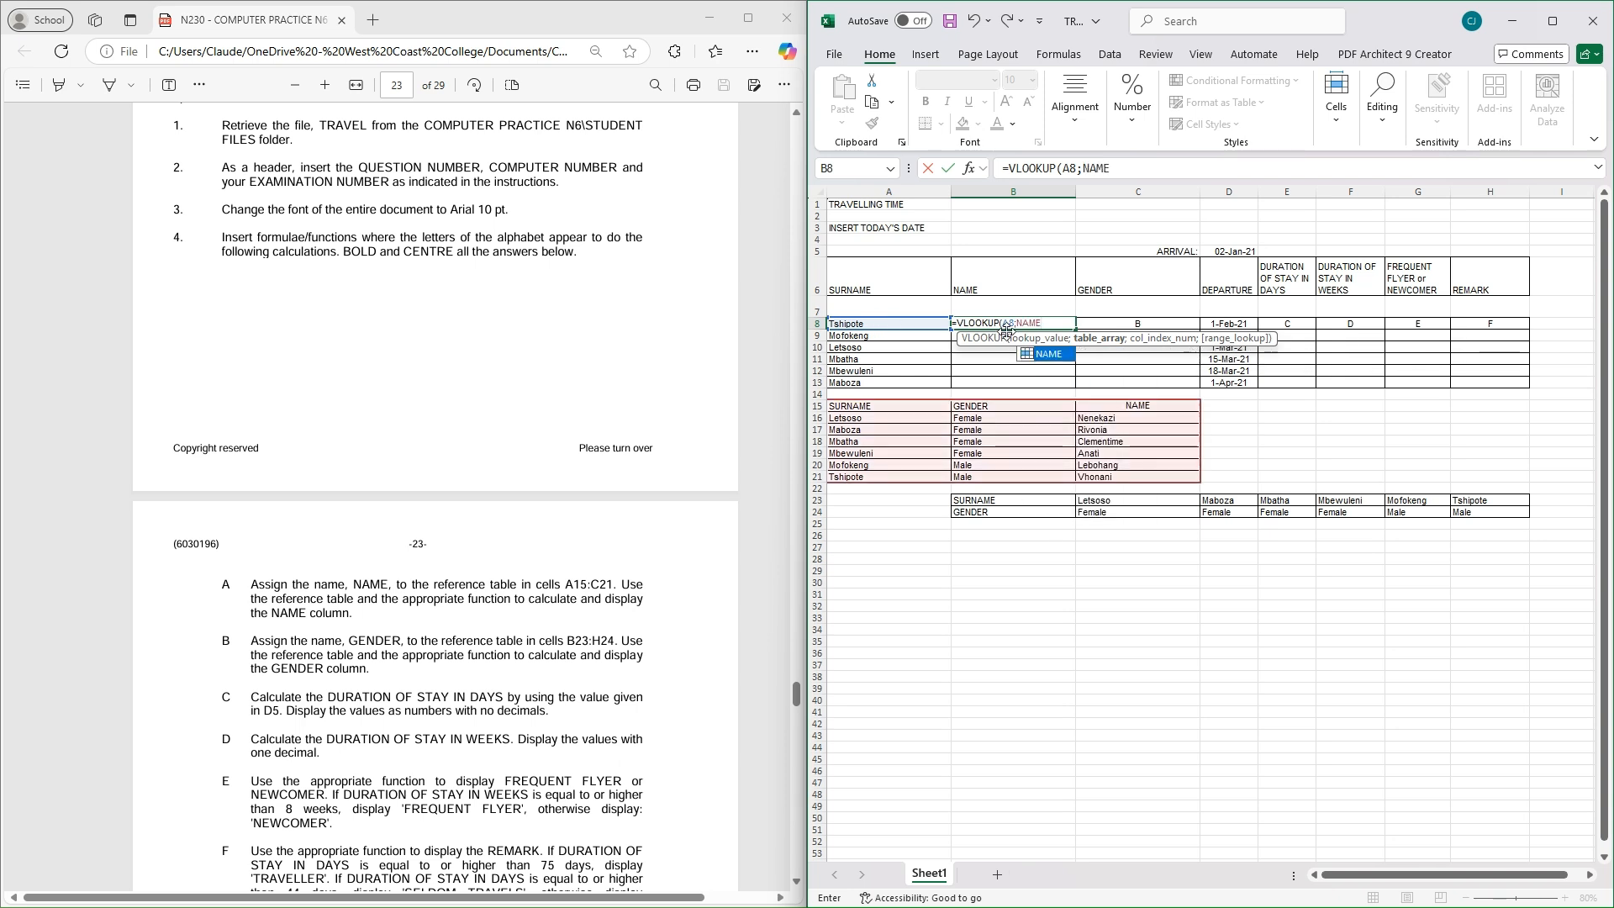
double_click(1048, 356)
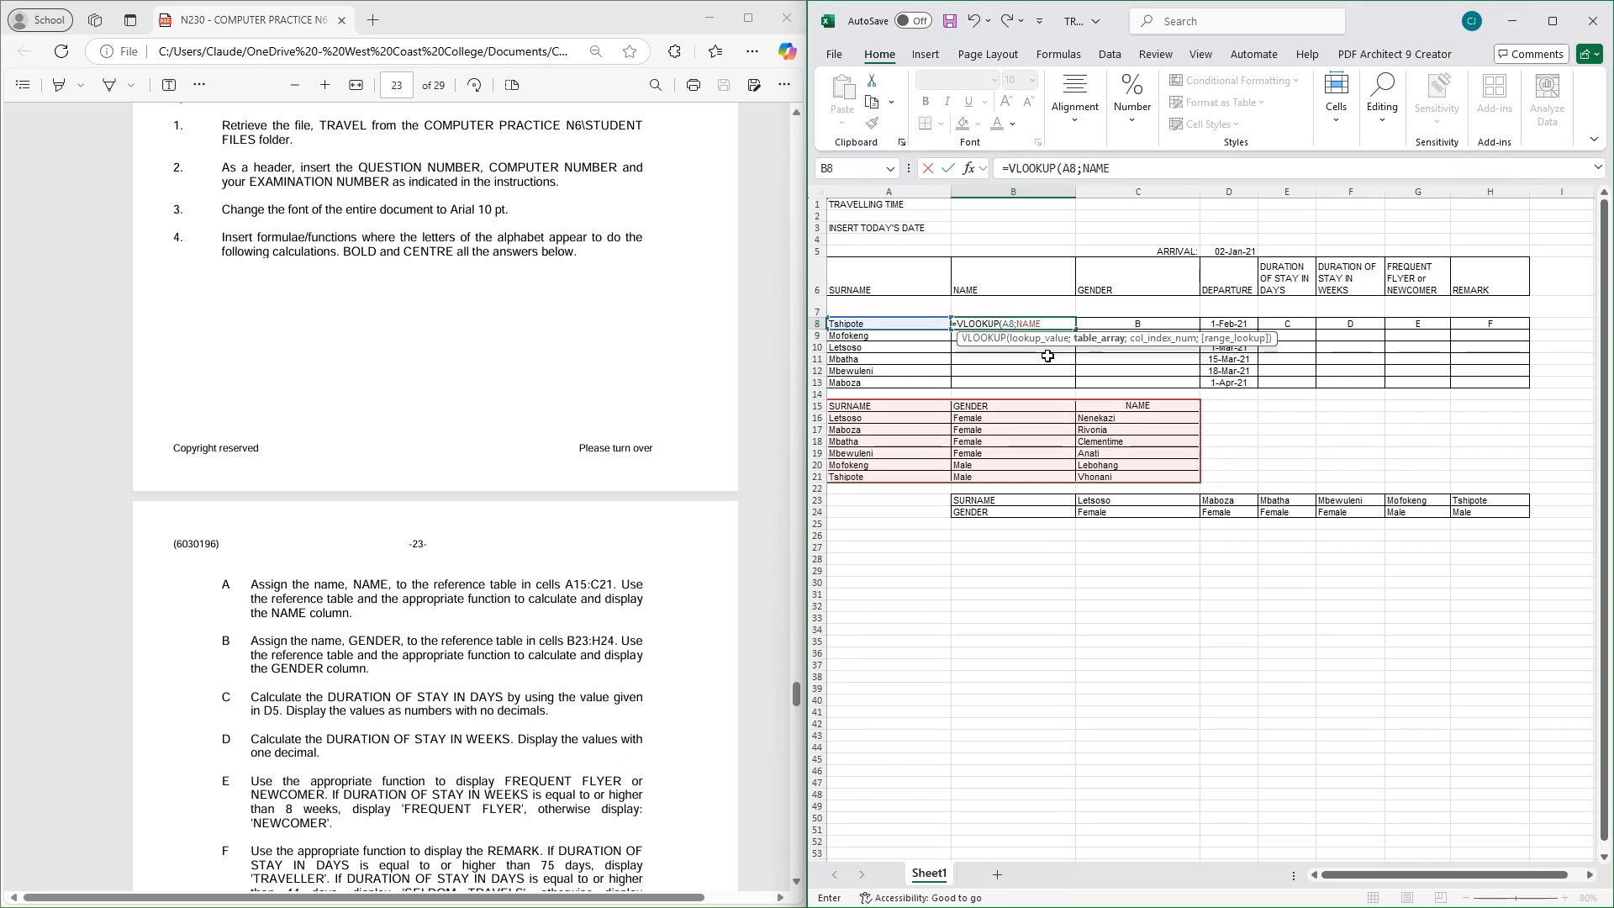
Finish the formula with column index 3, giving =VLOOKUP(A8;NAME;3) in B8
type(";A:A")
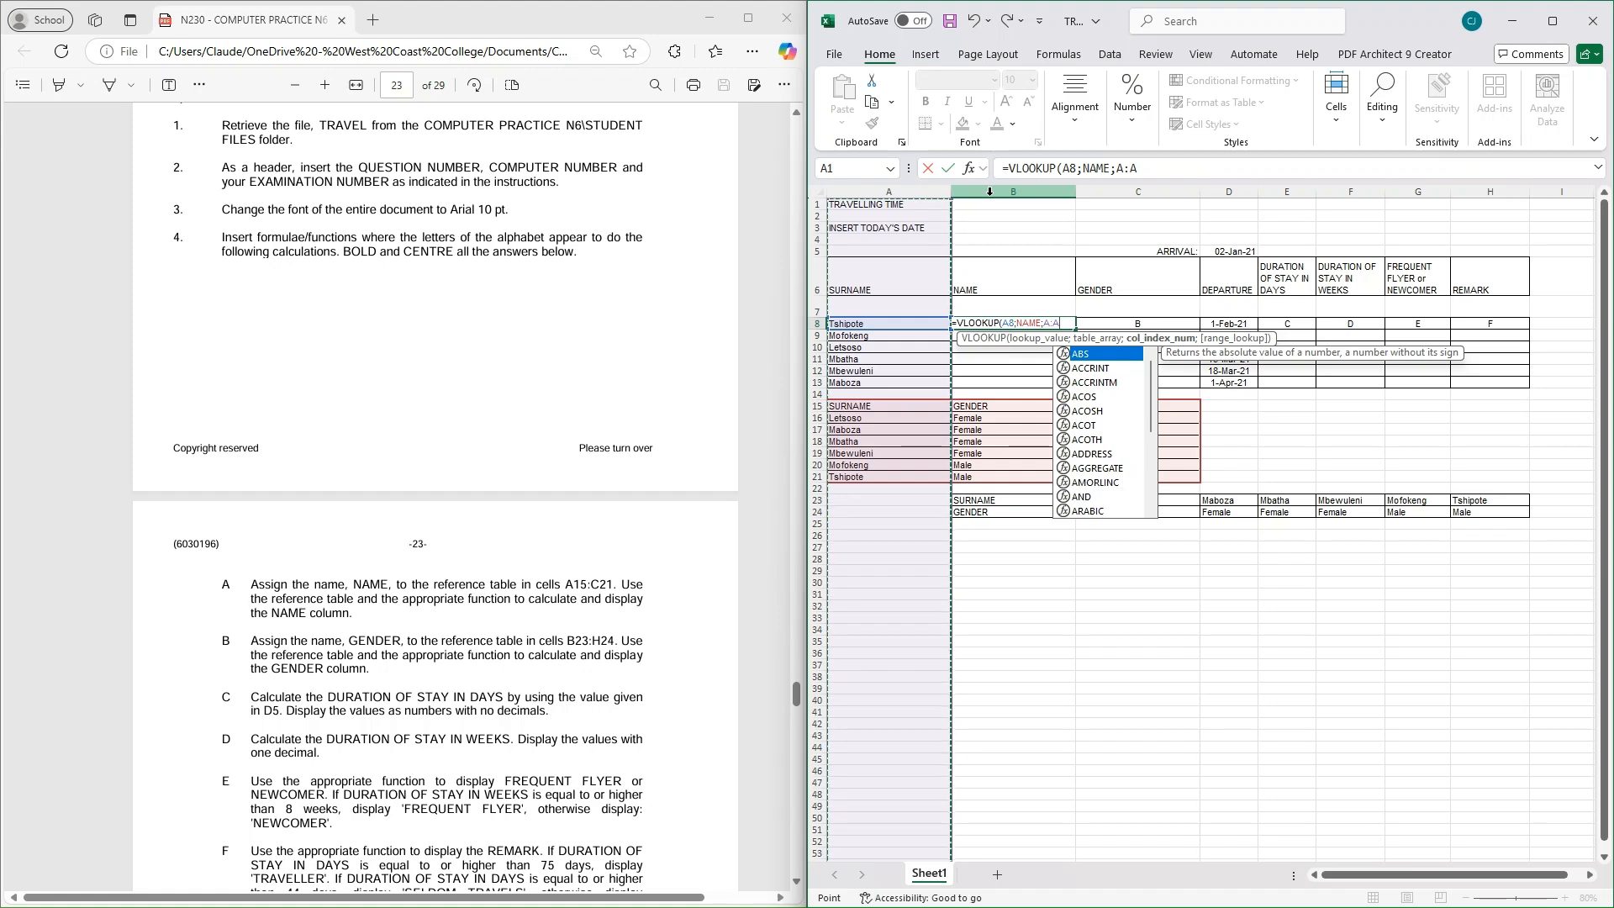
left_click(1021, 192)
left_click(1112, 193)
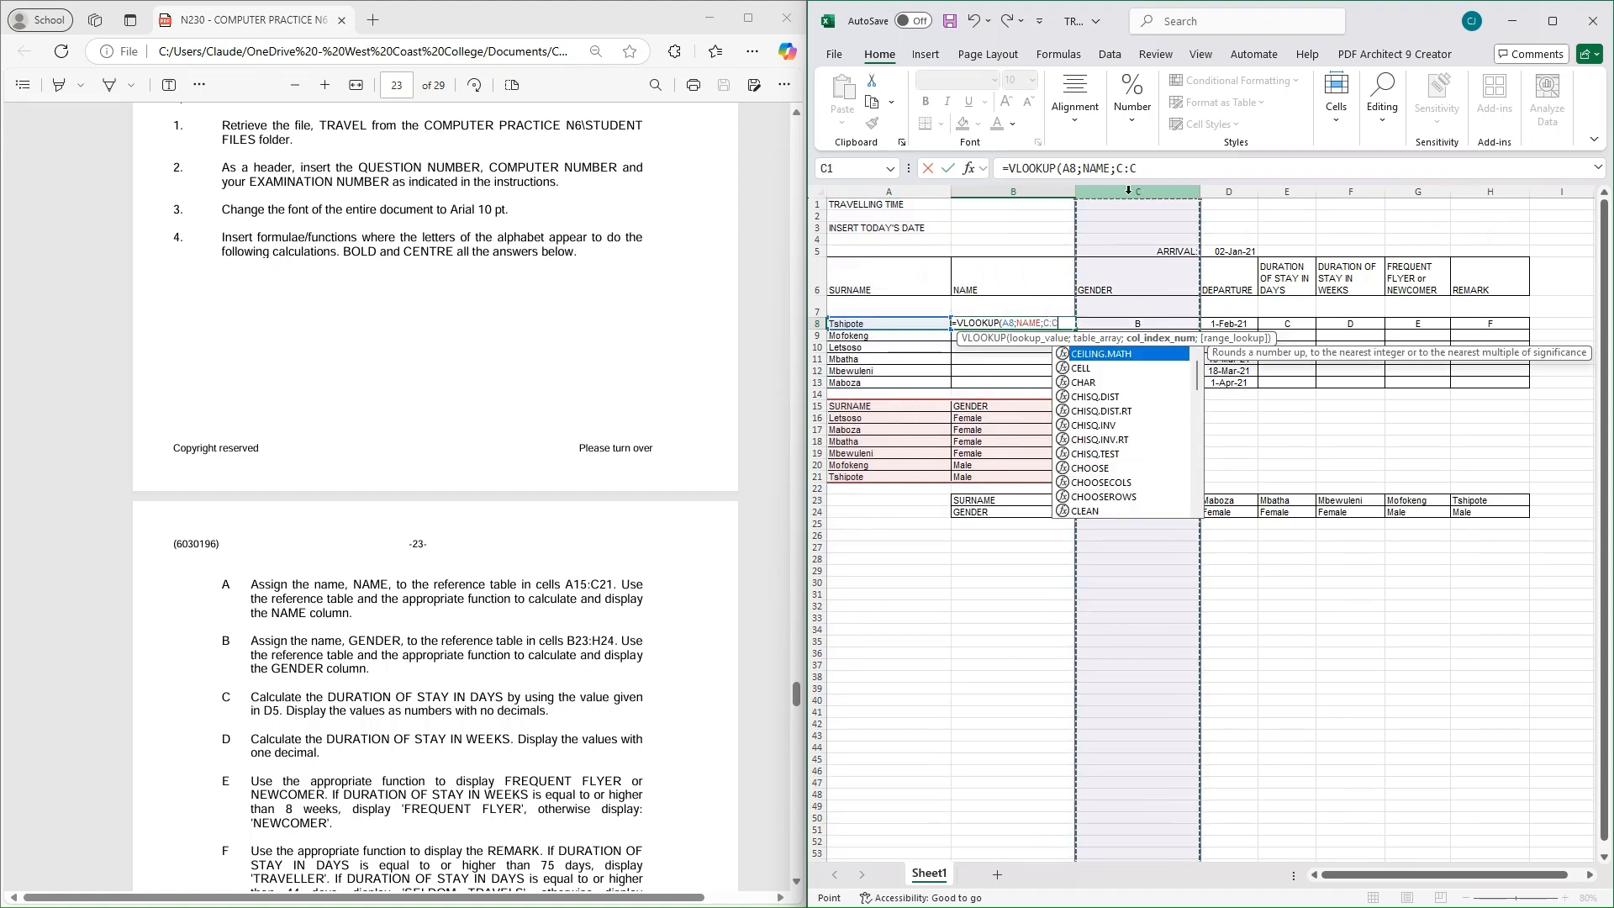
left_click(1162, 166)
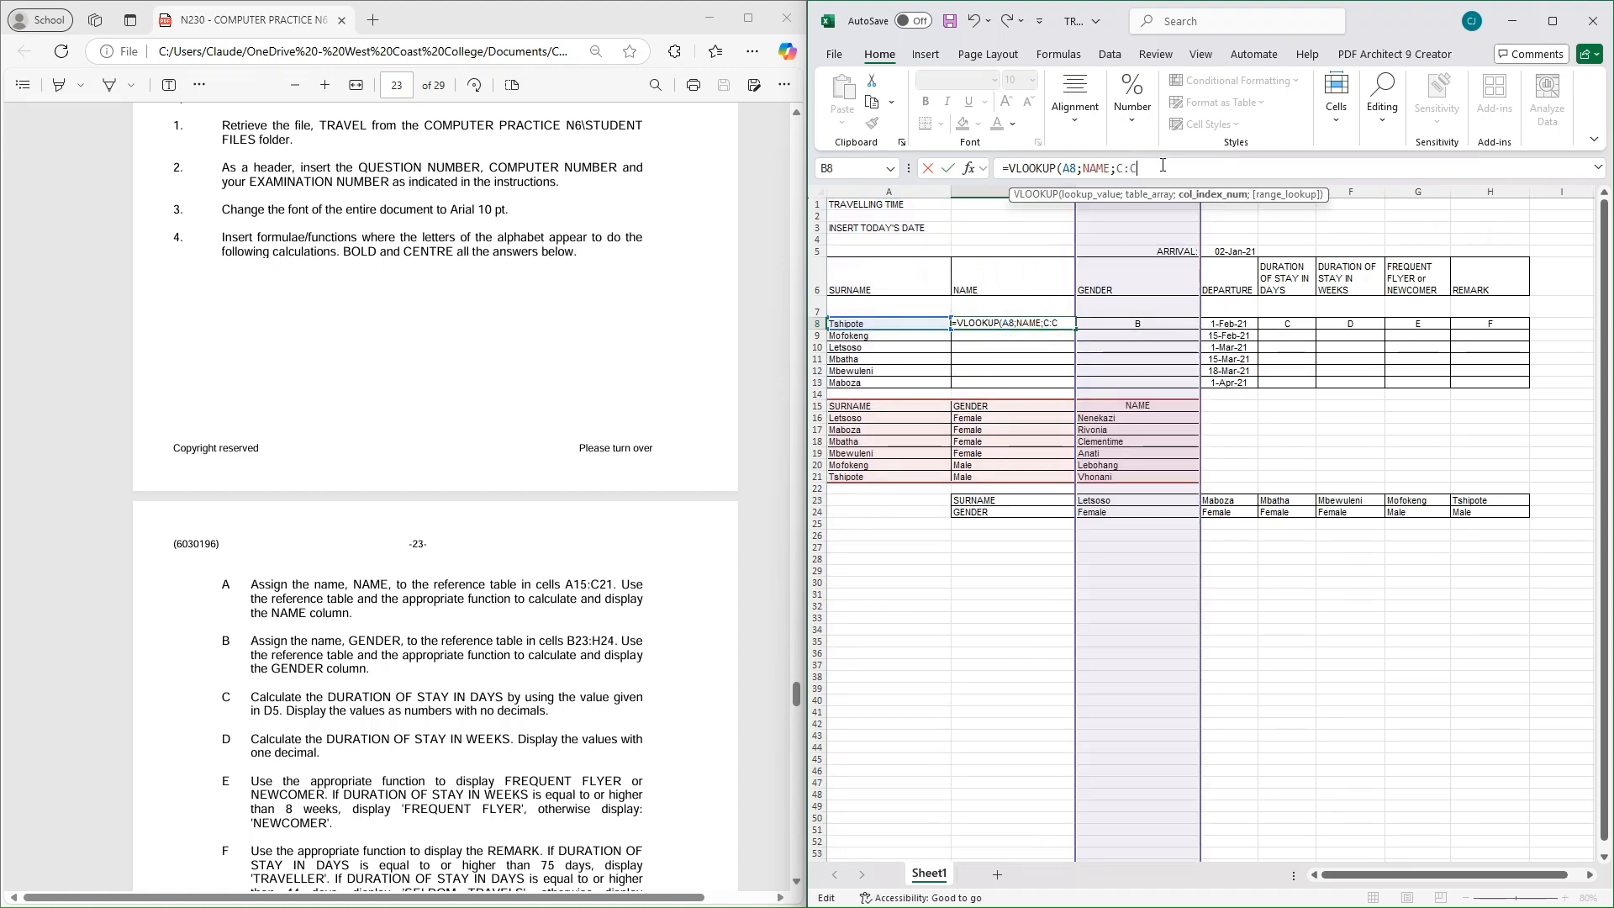
key("BackSpace")
key("BackSpace")
key("BackSpace")
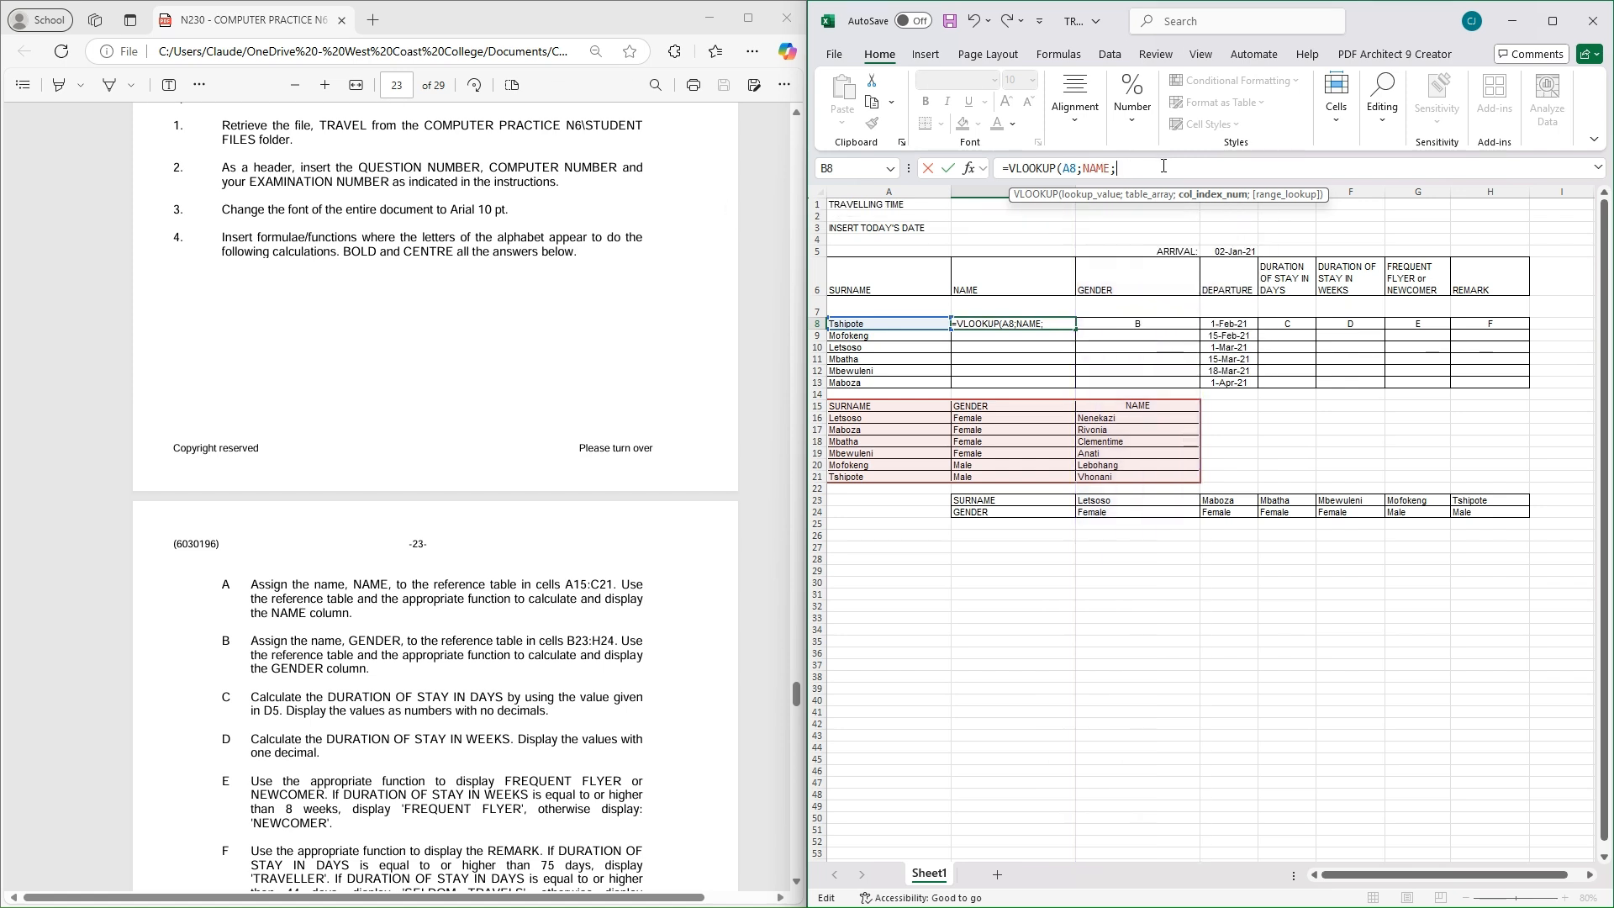
type("3)")
key("Return")
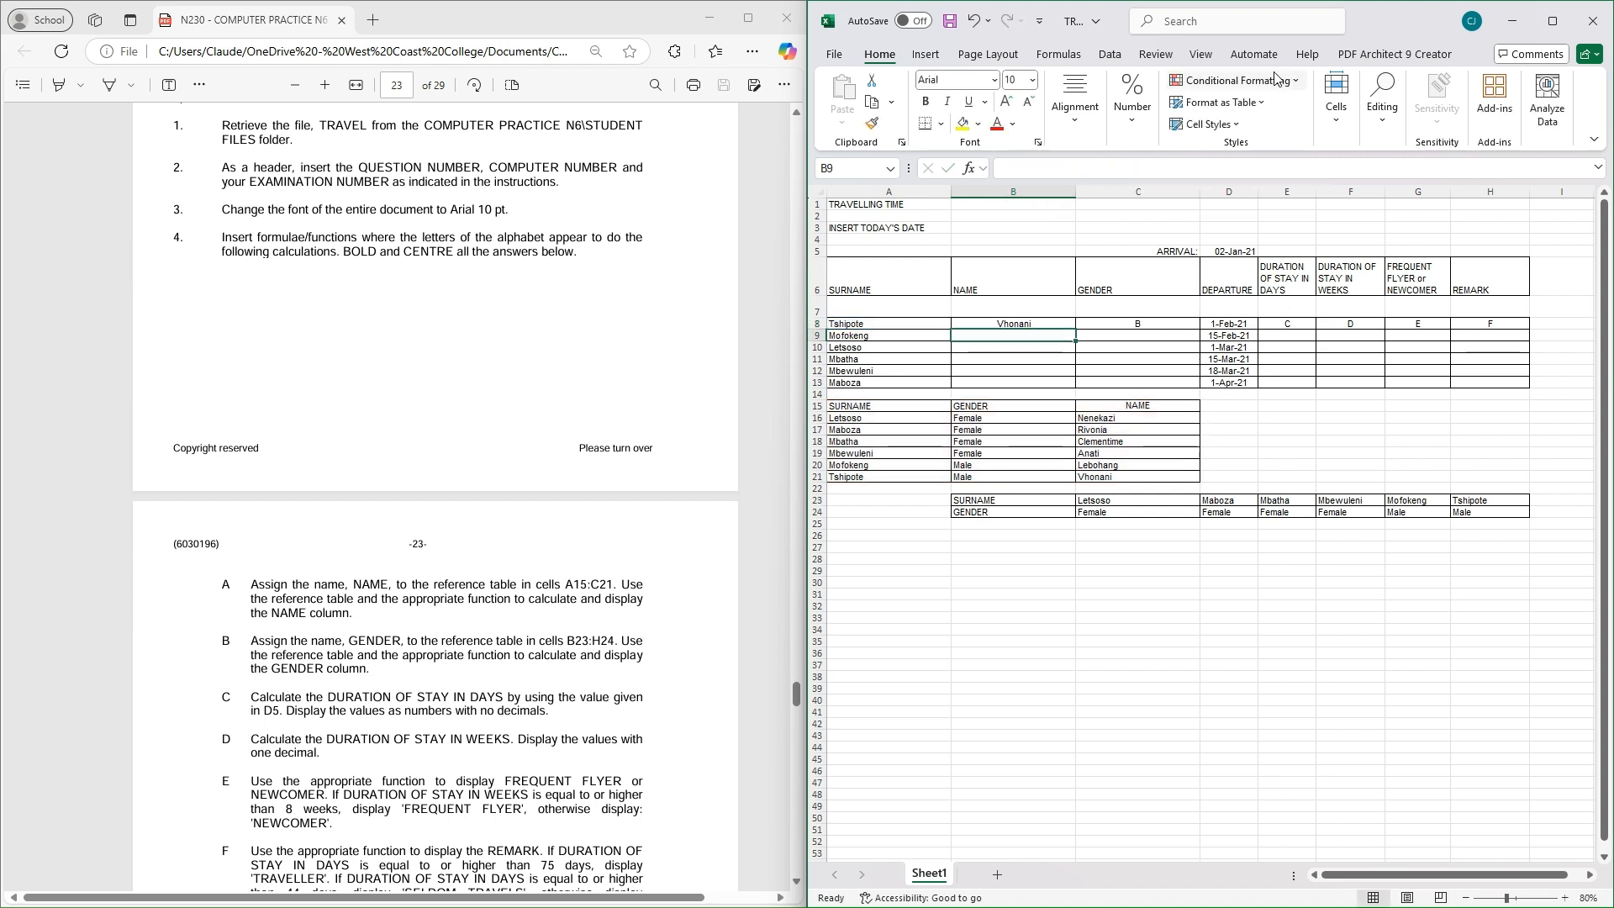
left_click(1044, 323)
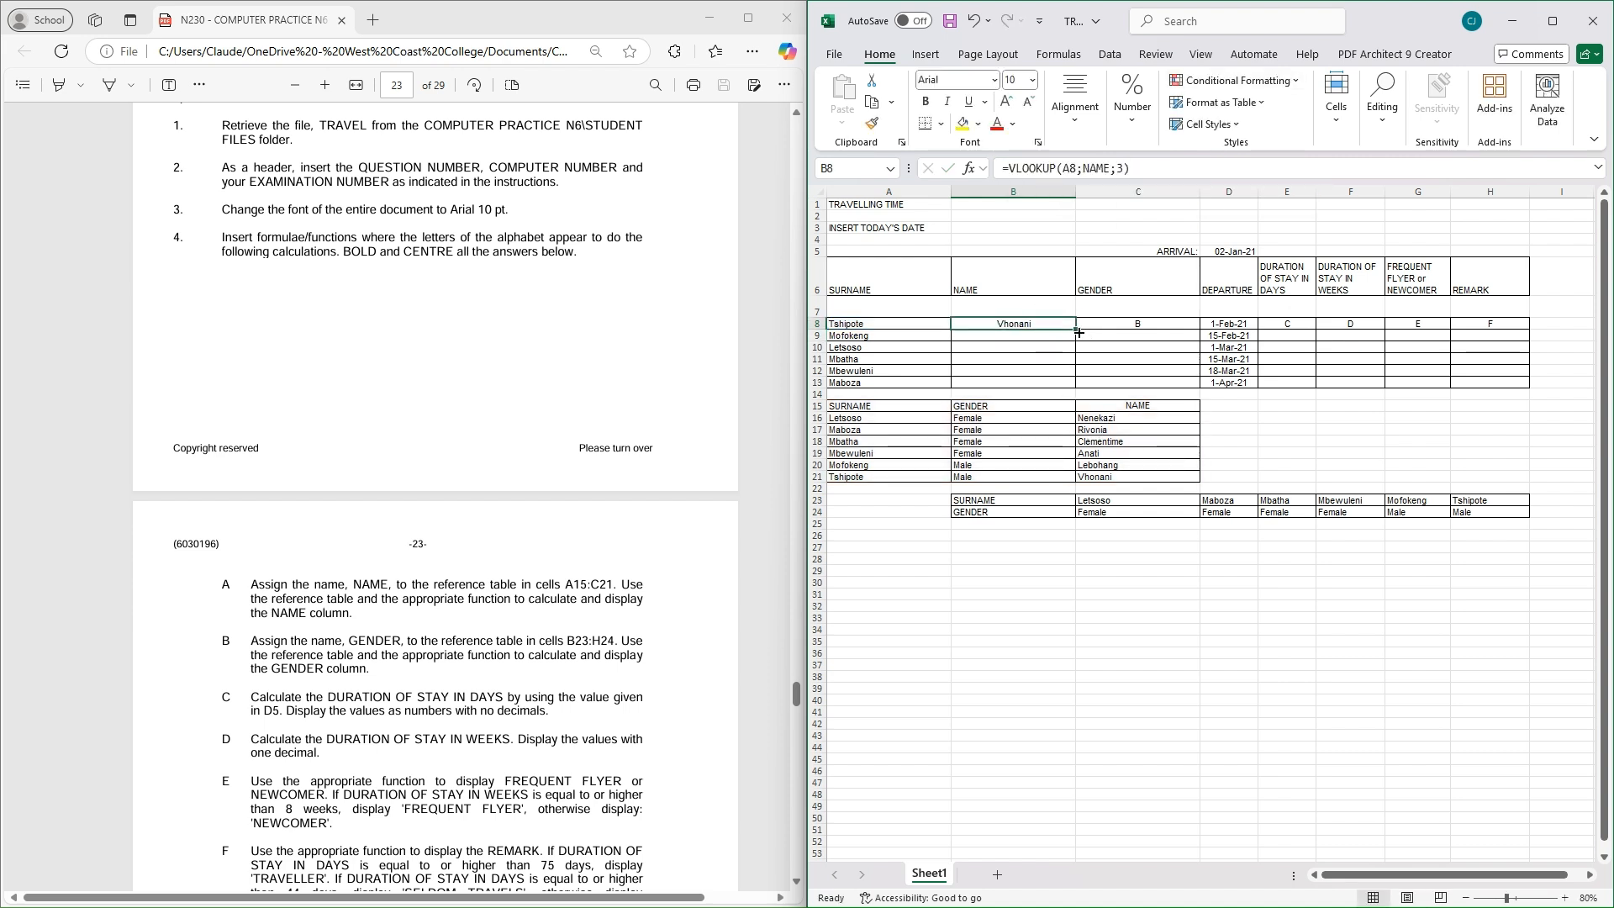
Fill B8's VLOOKUP formula down through B13
left_click_drag(1074, 329, 1072, 393)
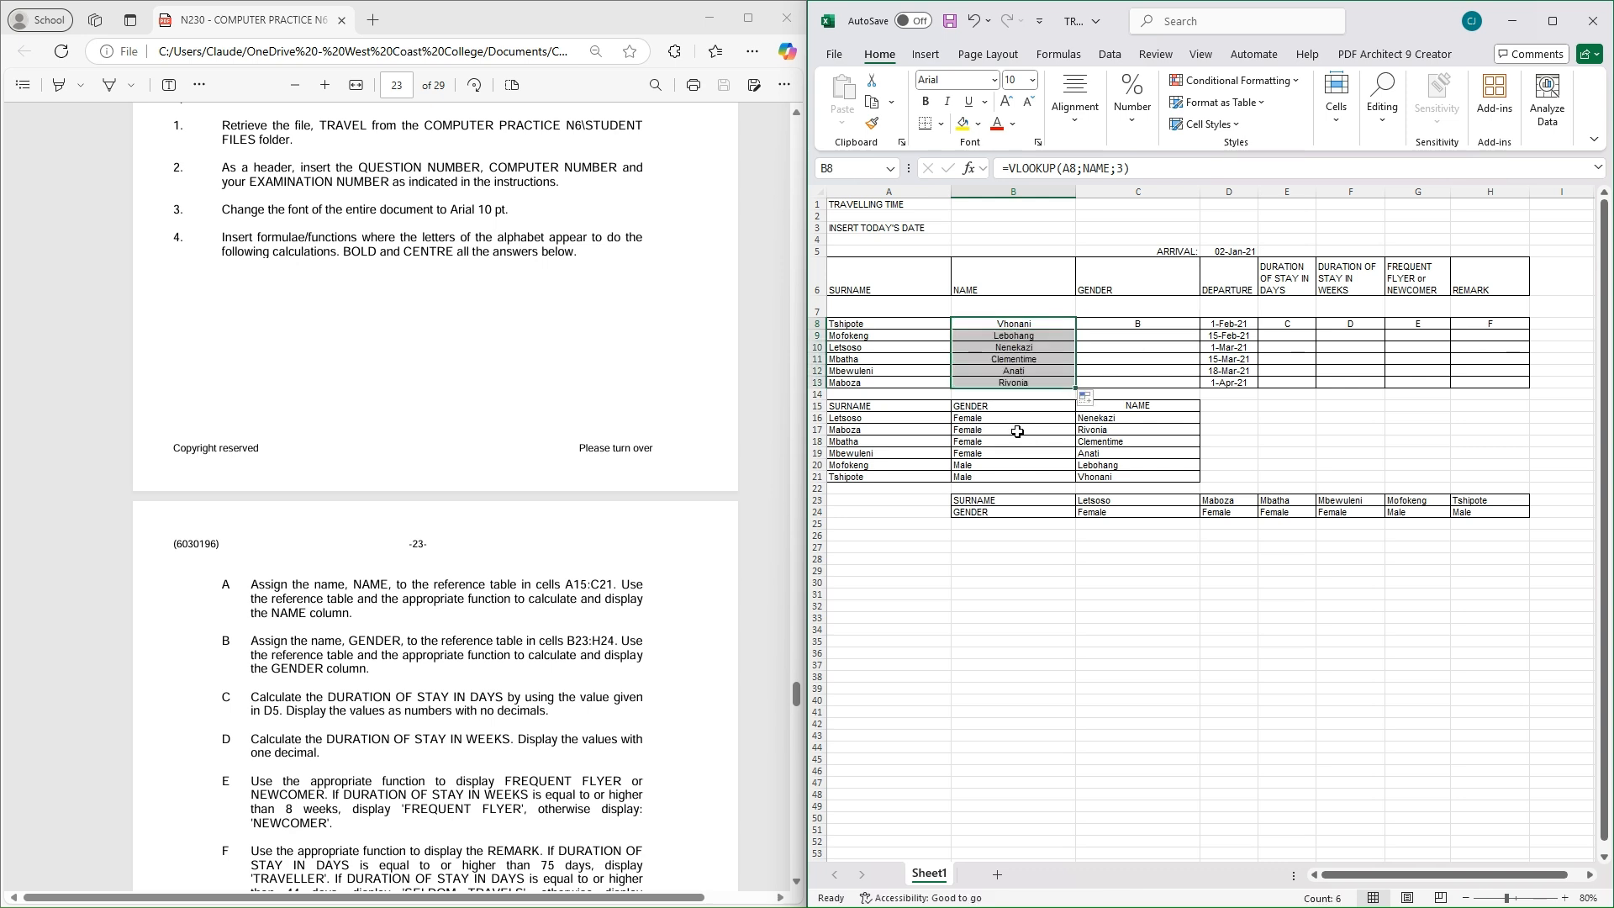
scroll(458, 475, "down", 2)
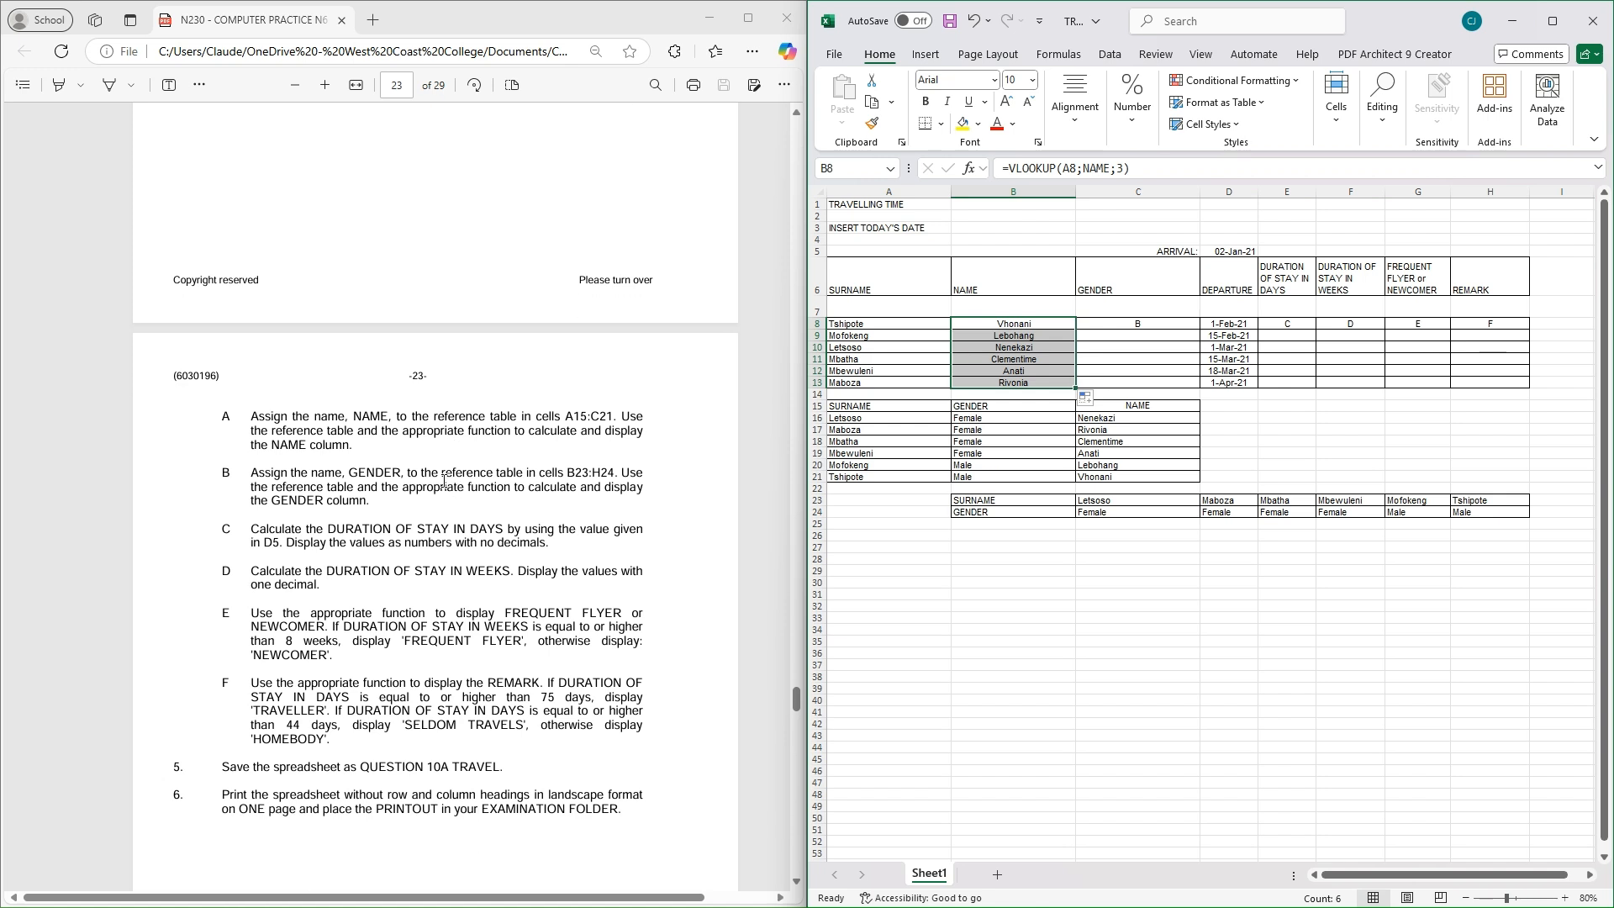
scroll(415, 477, "down", 1)
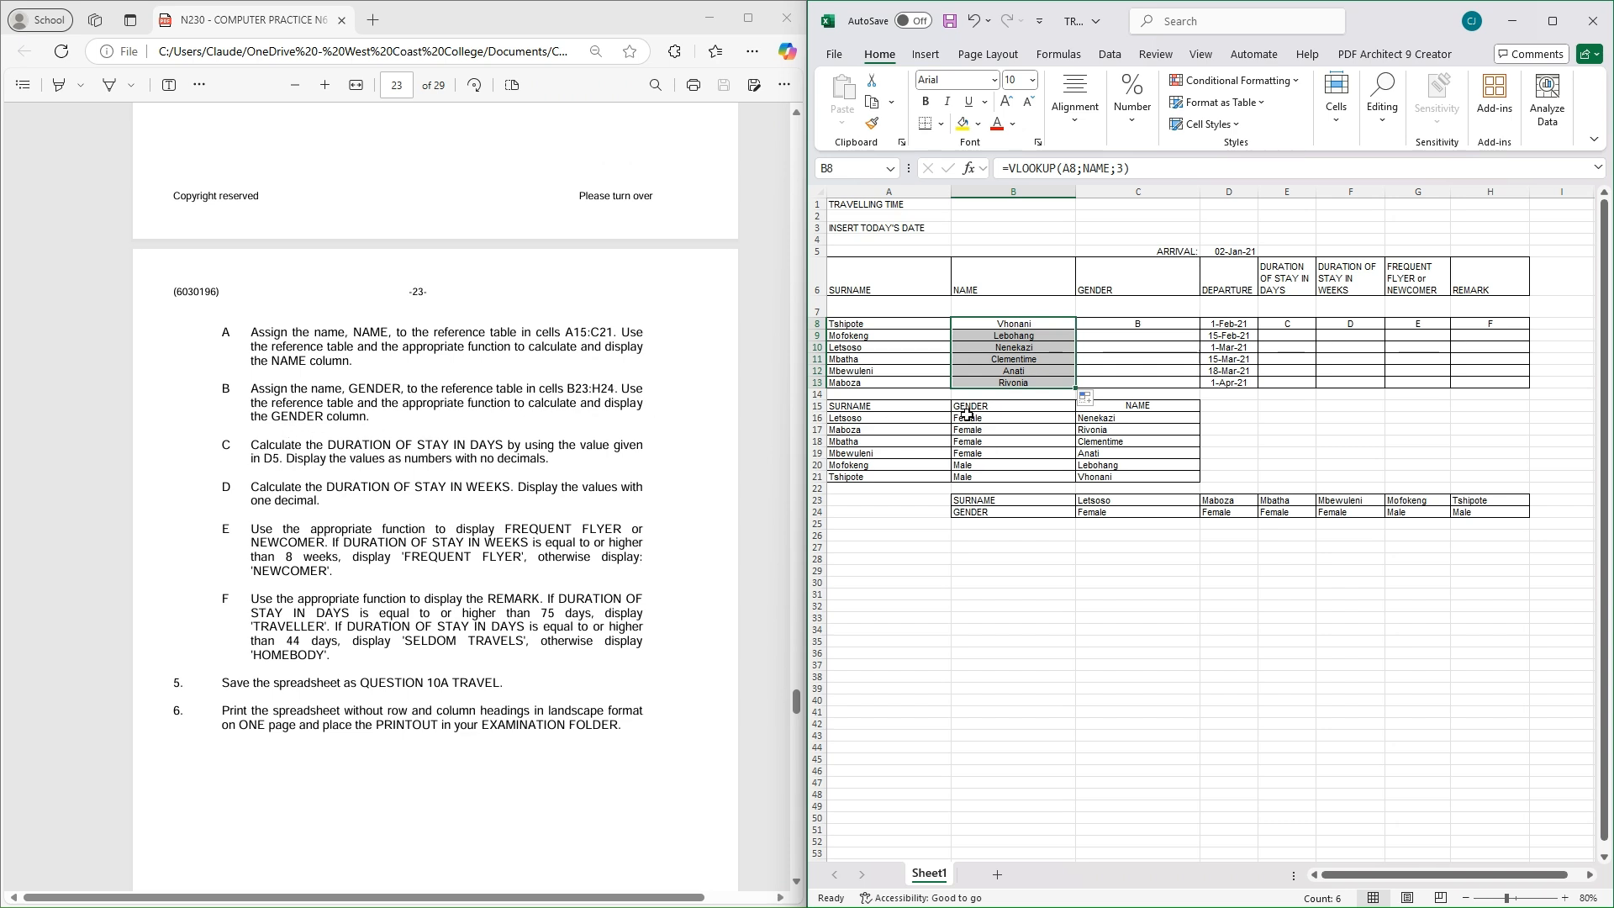
Name the range B23:H24 'GENDER' using the Name Box
left_click(1141, 327)
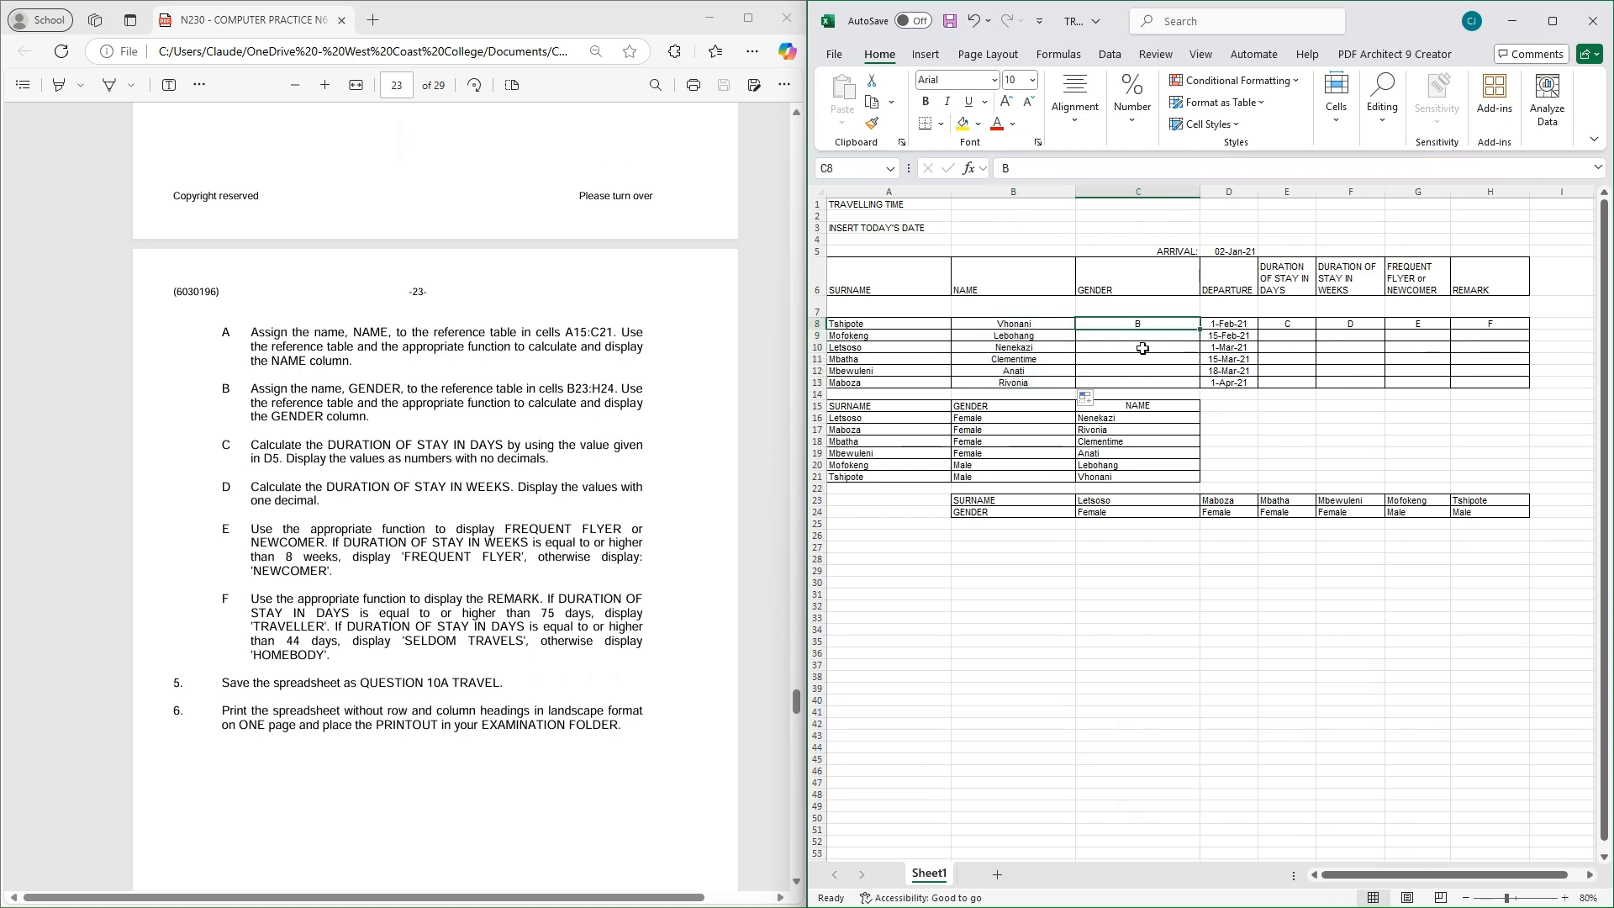
left_click(1003, 499)
left_click_drag(1002, 499, 1492, 518)
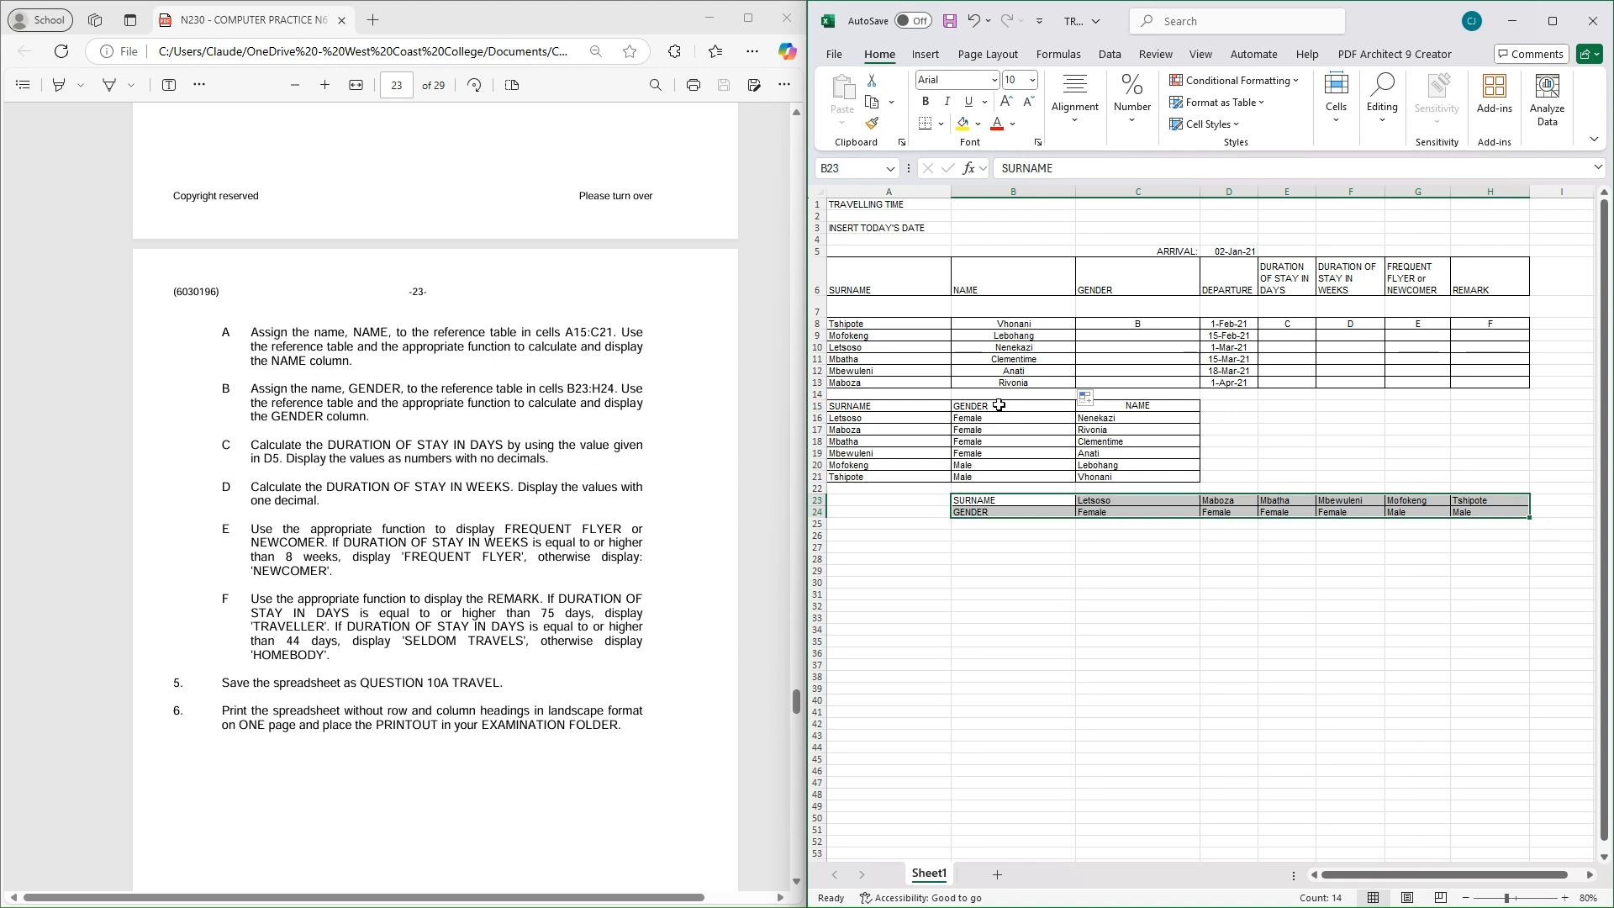
left_click(841, 166)
key("BackSpace")
type("GENDER")
key("Return")
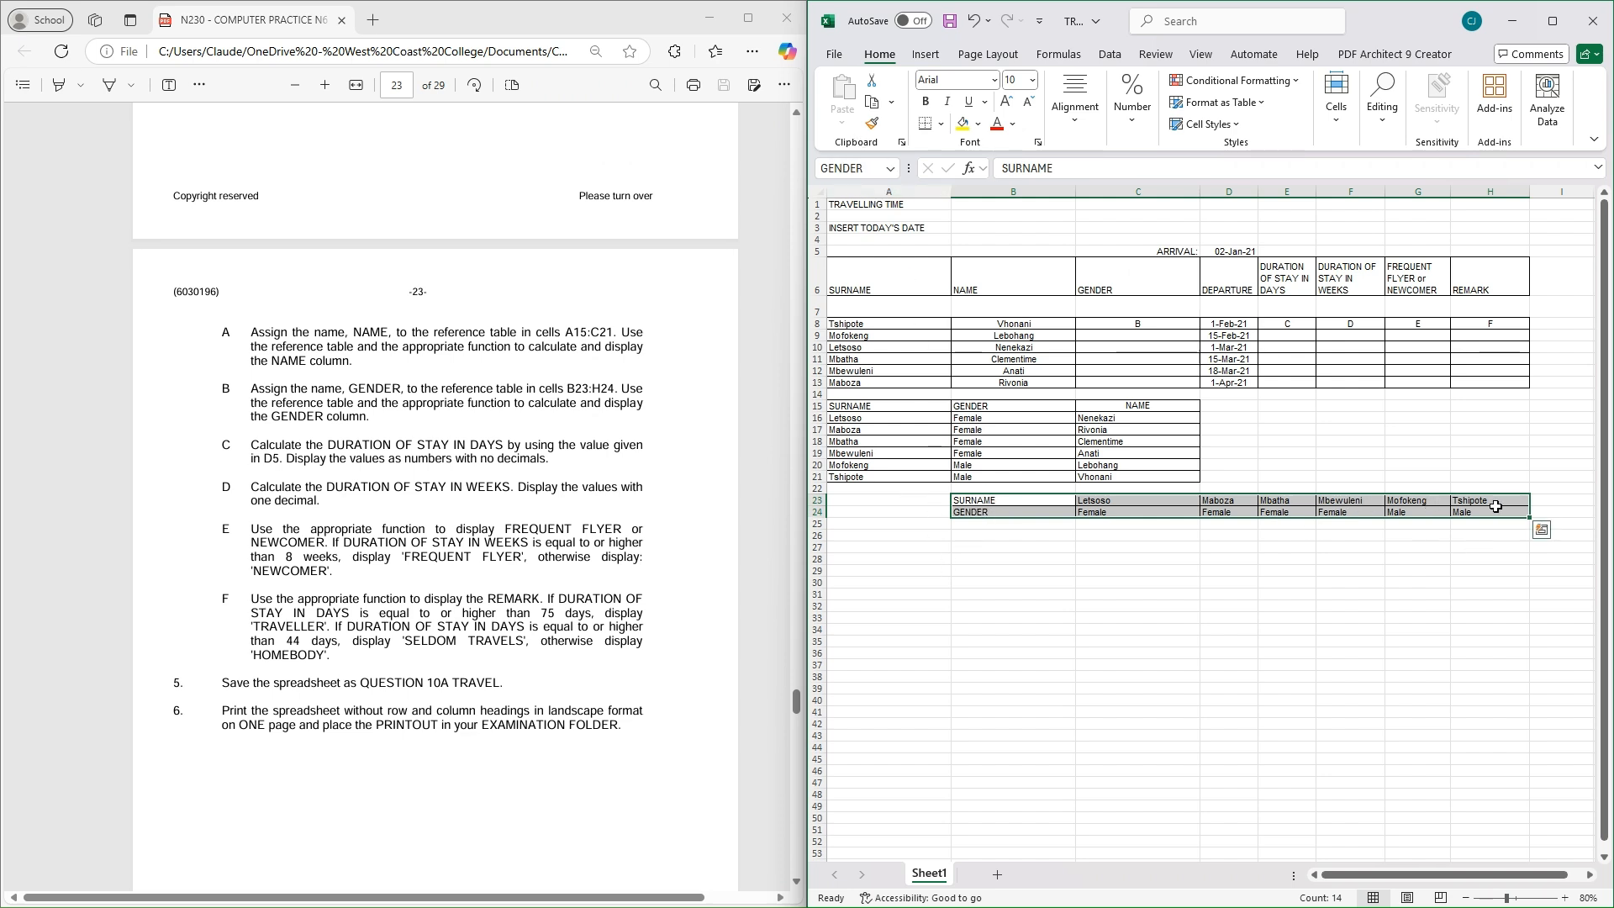
left_click(1144, 324)
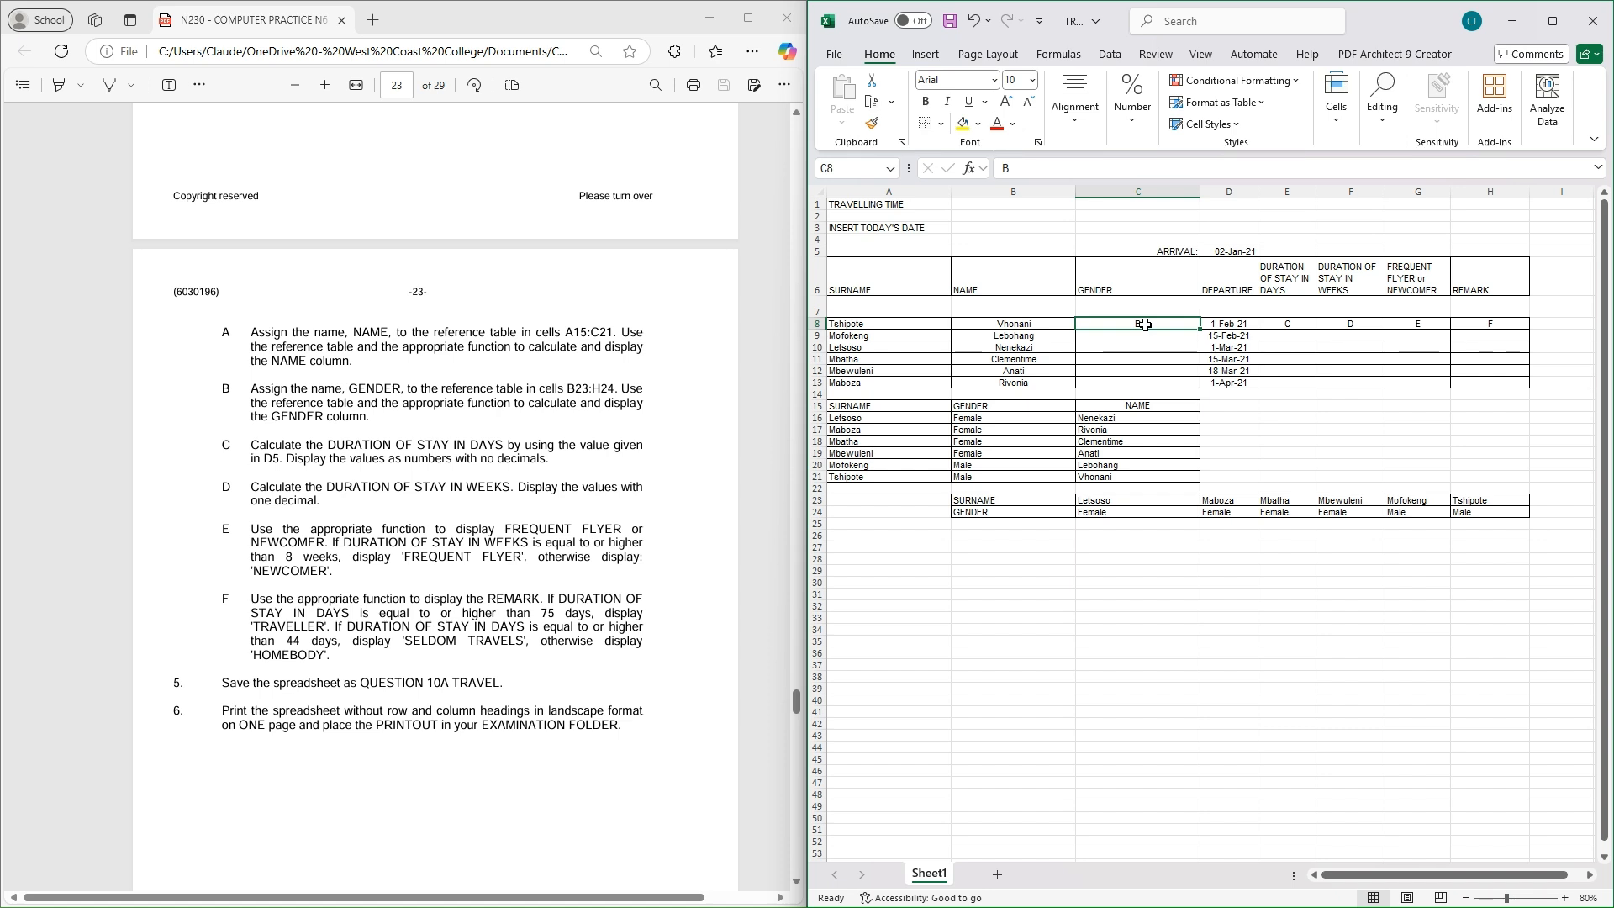
Enter =HLOOKUP(A8;GENDER;2) in C8
type("=HLOO")
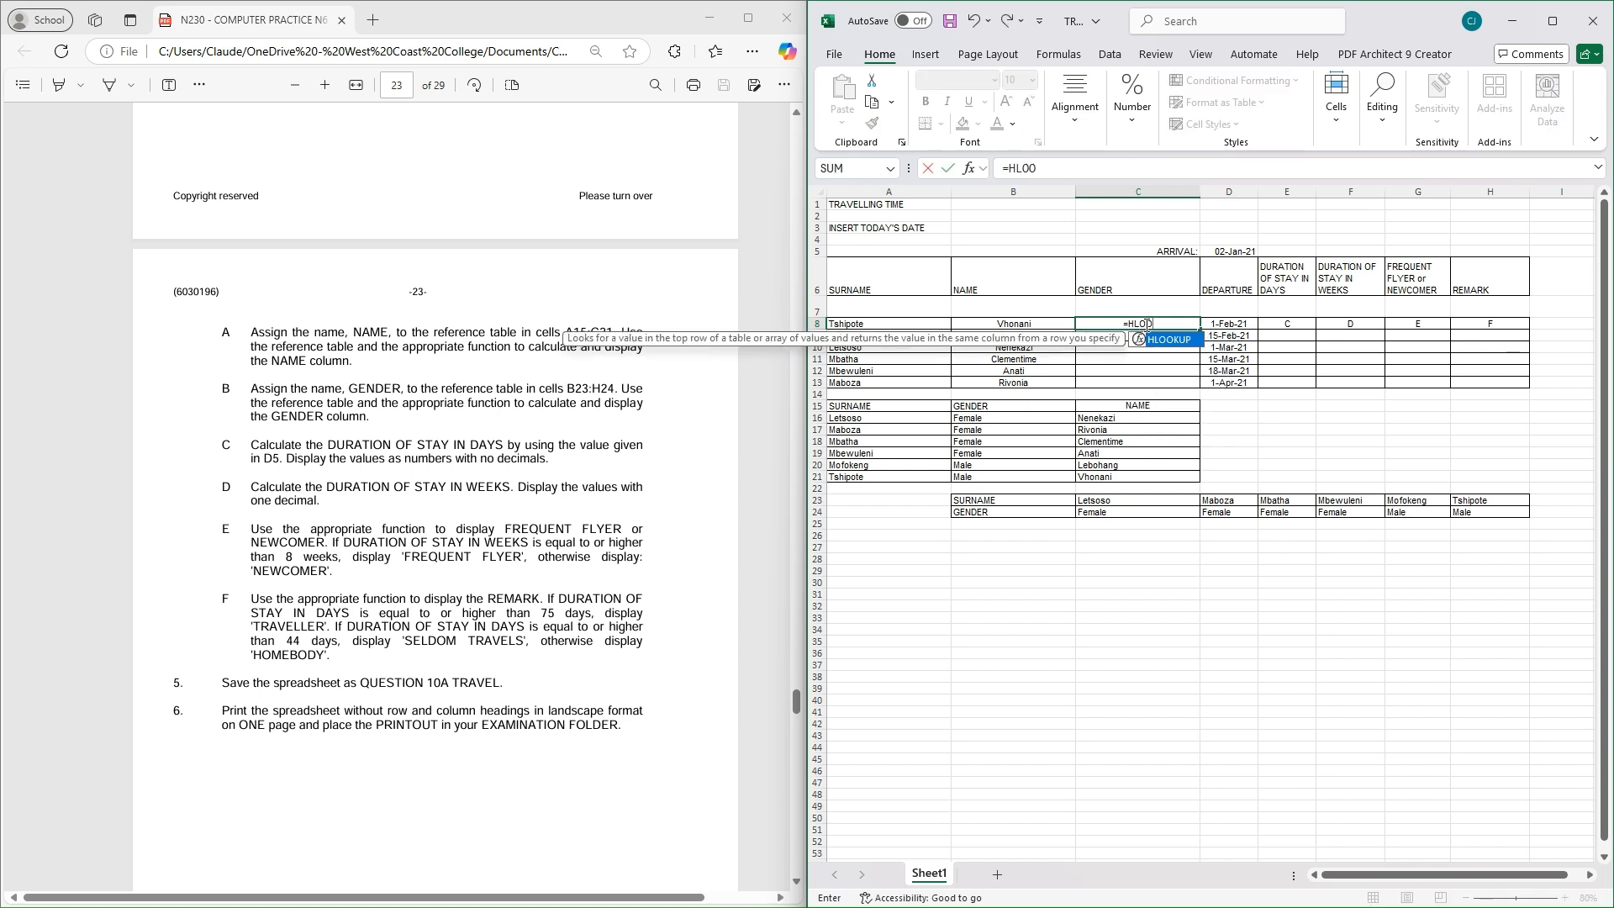
double_click(1166, 340)
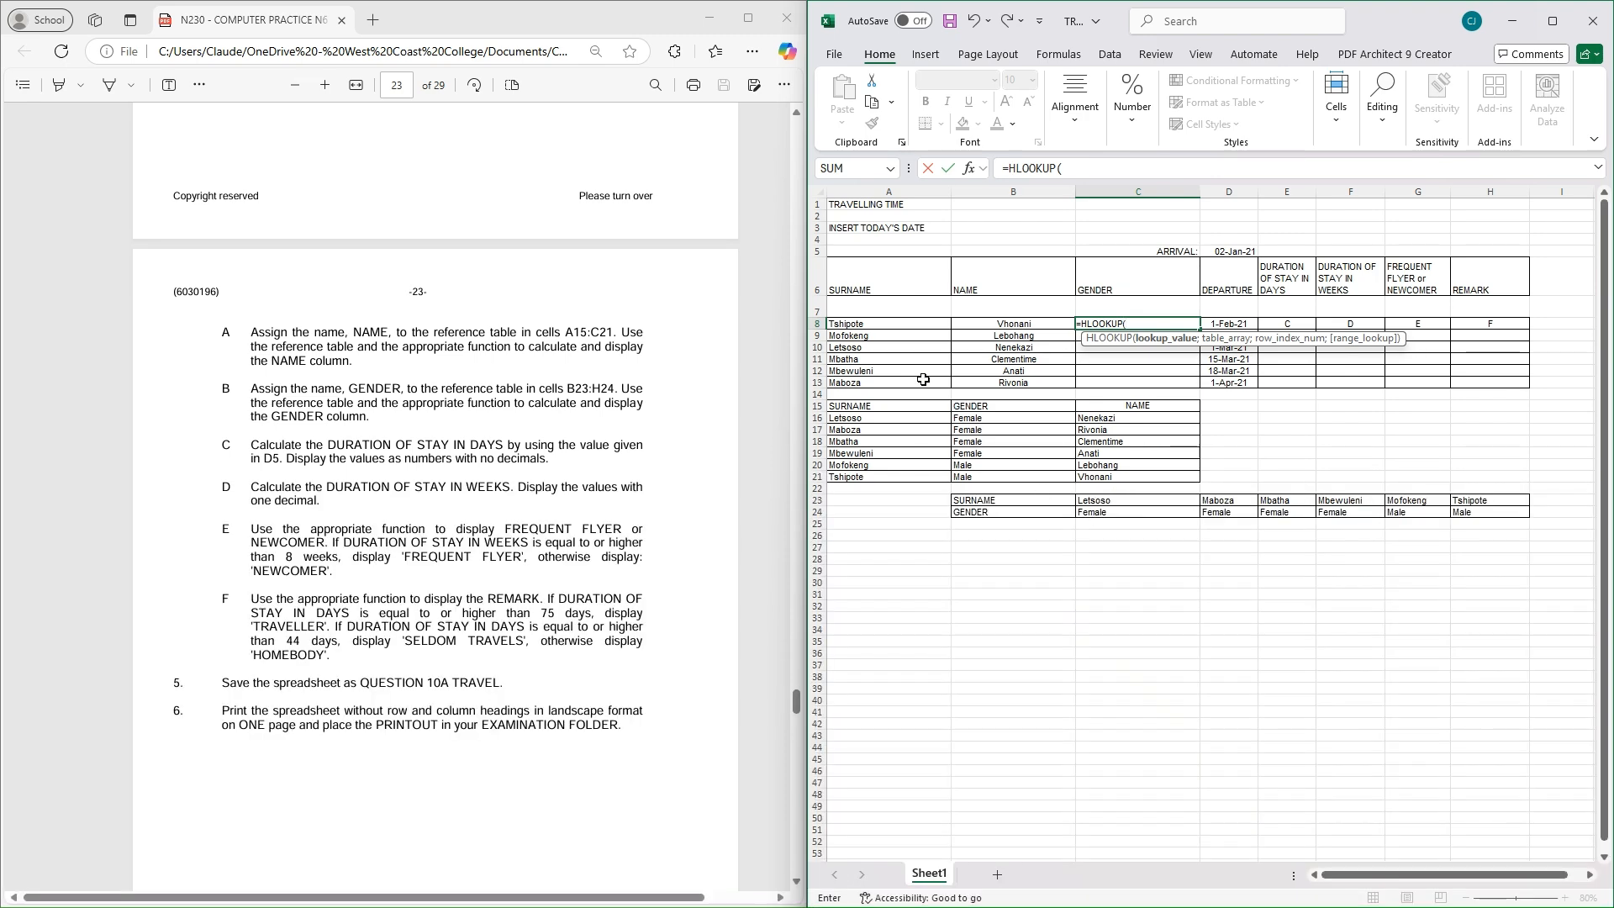
left_click(857, 323)
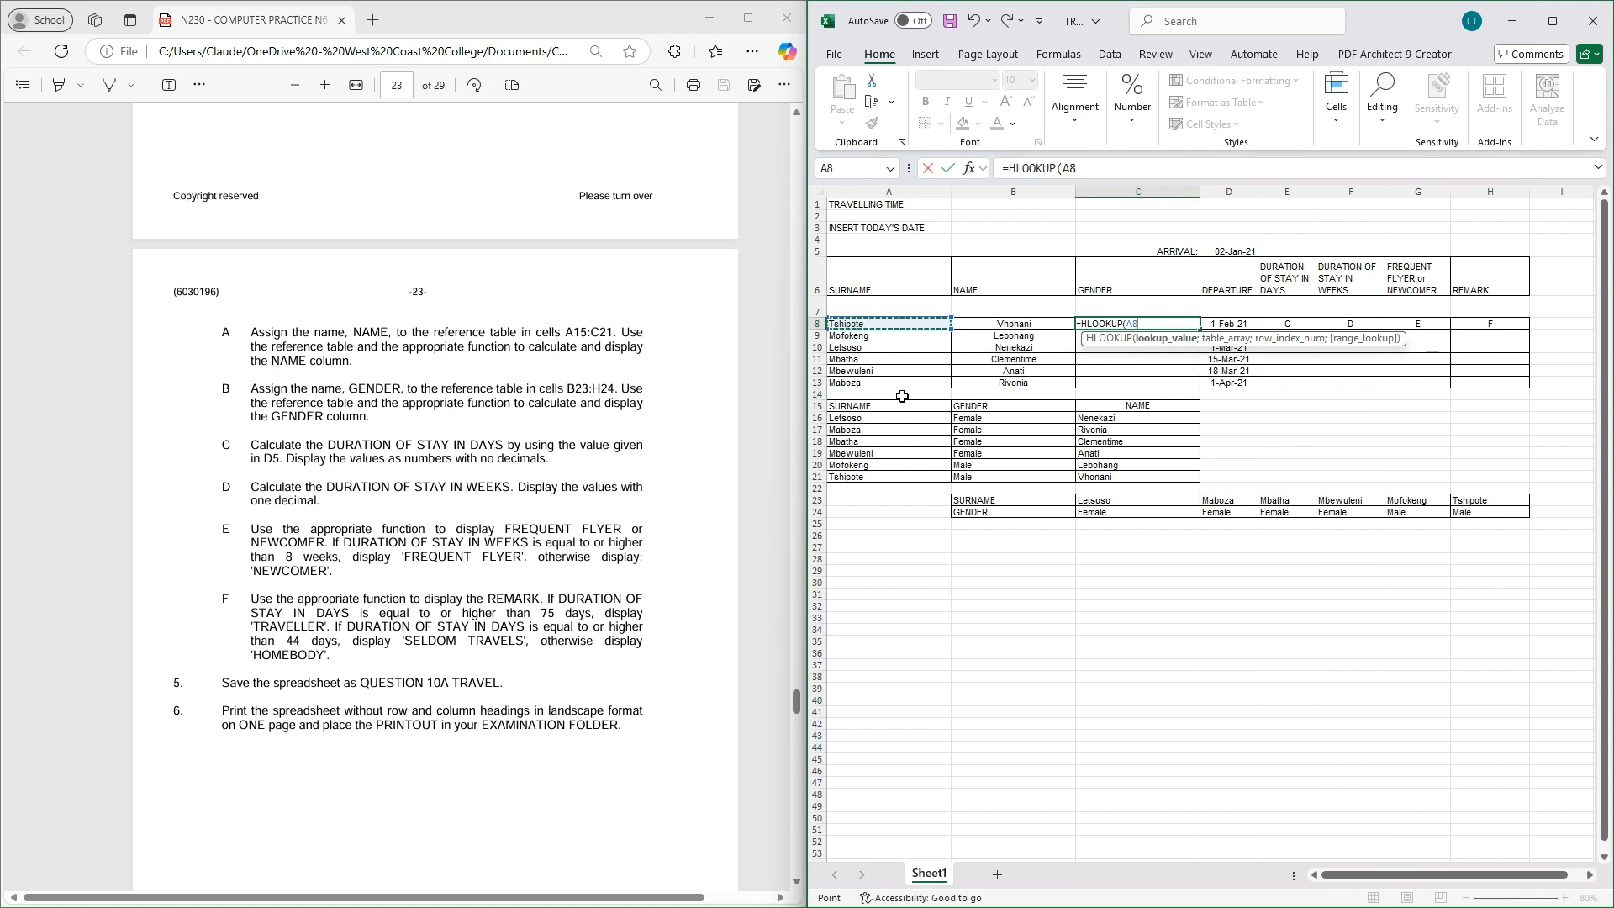
type(";")
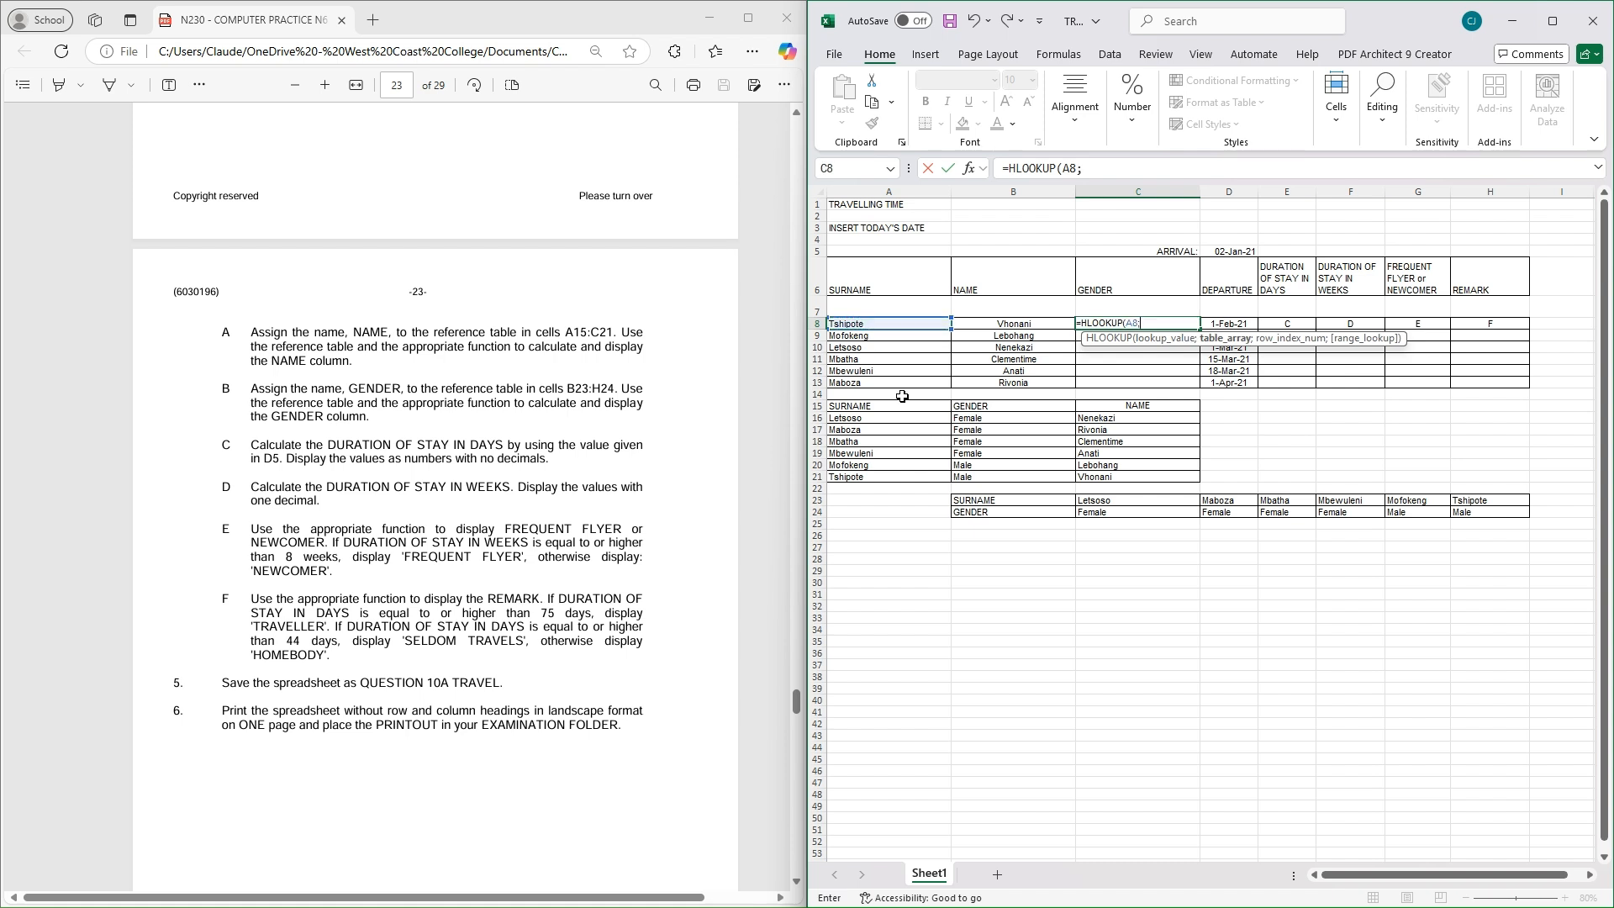
type("G")
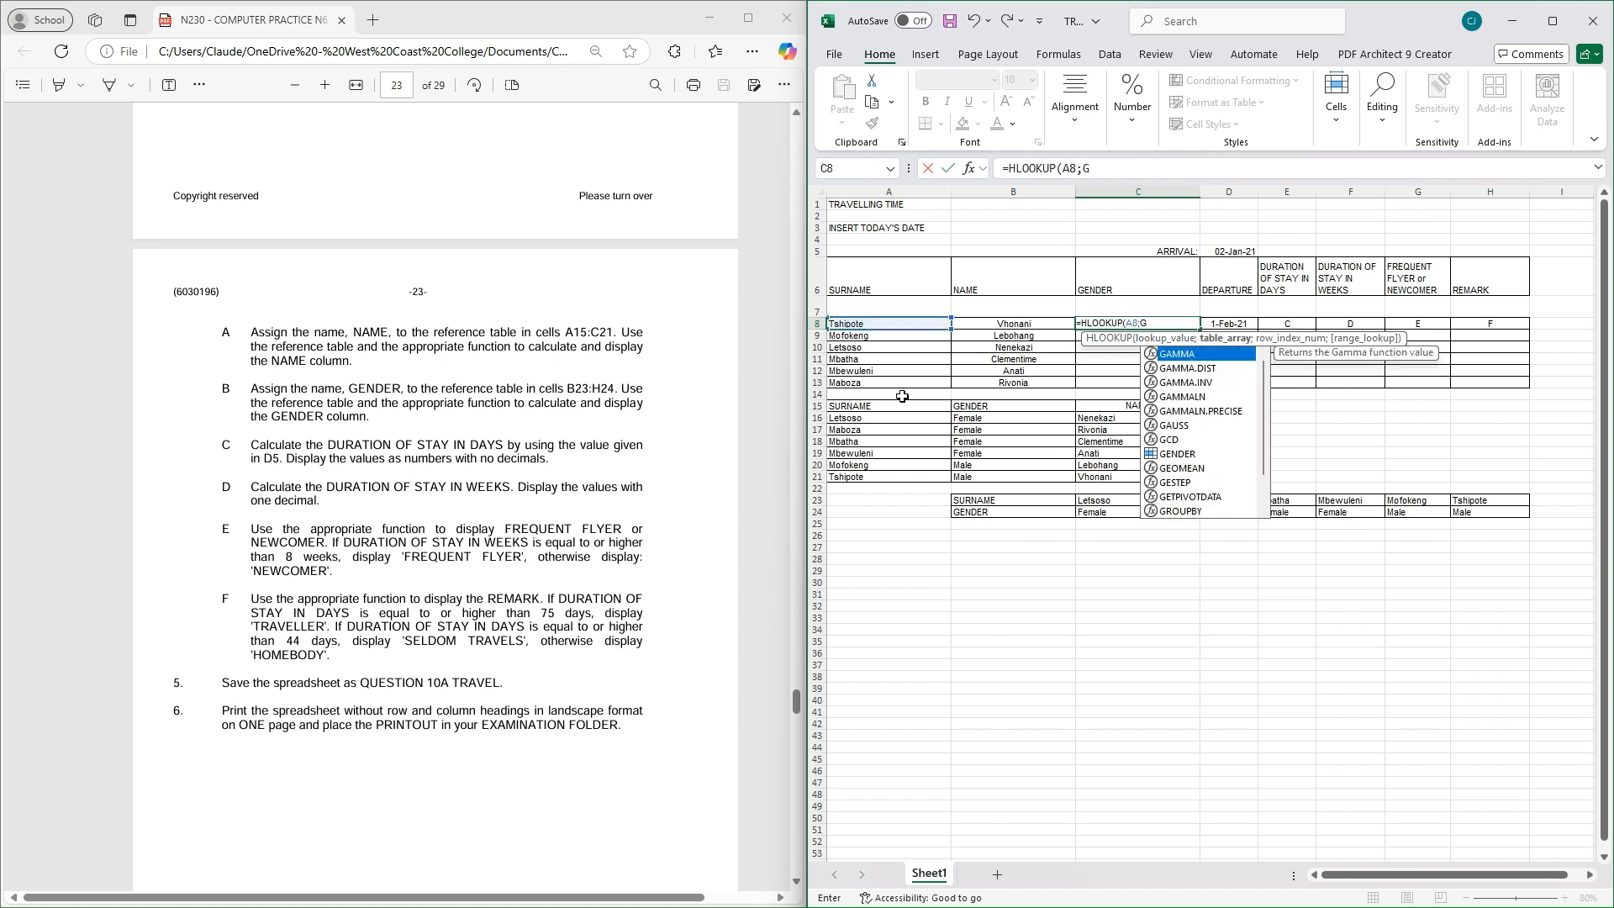
type("E")
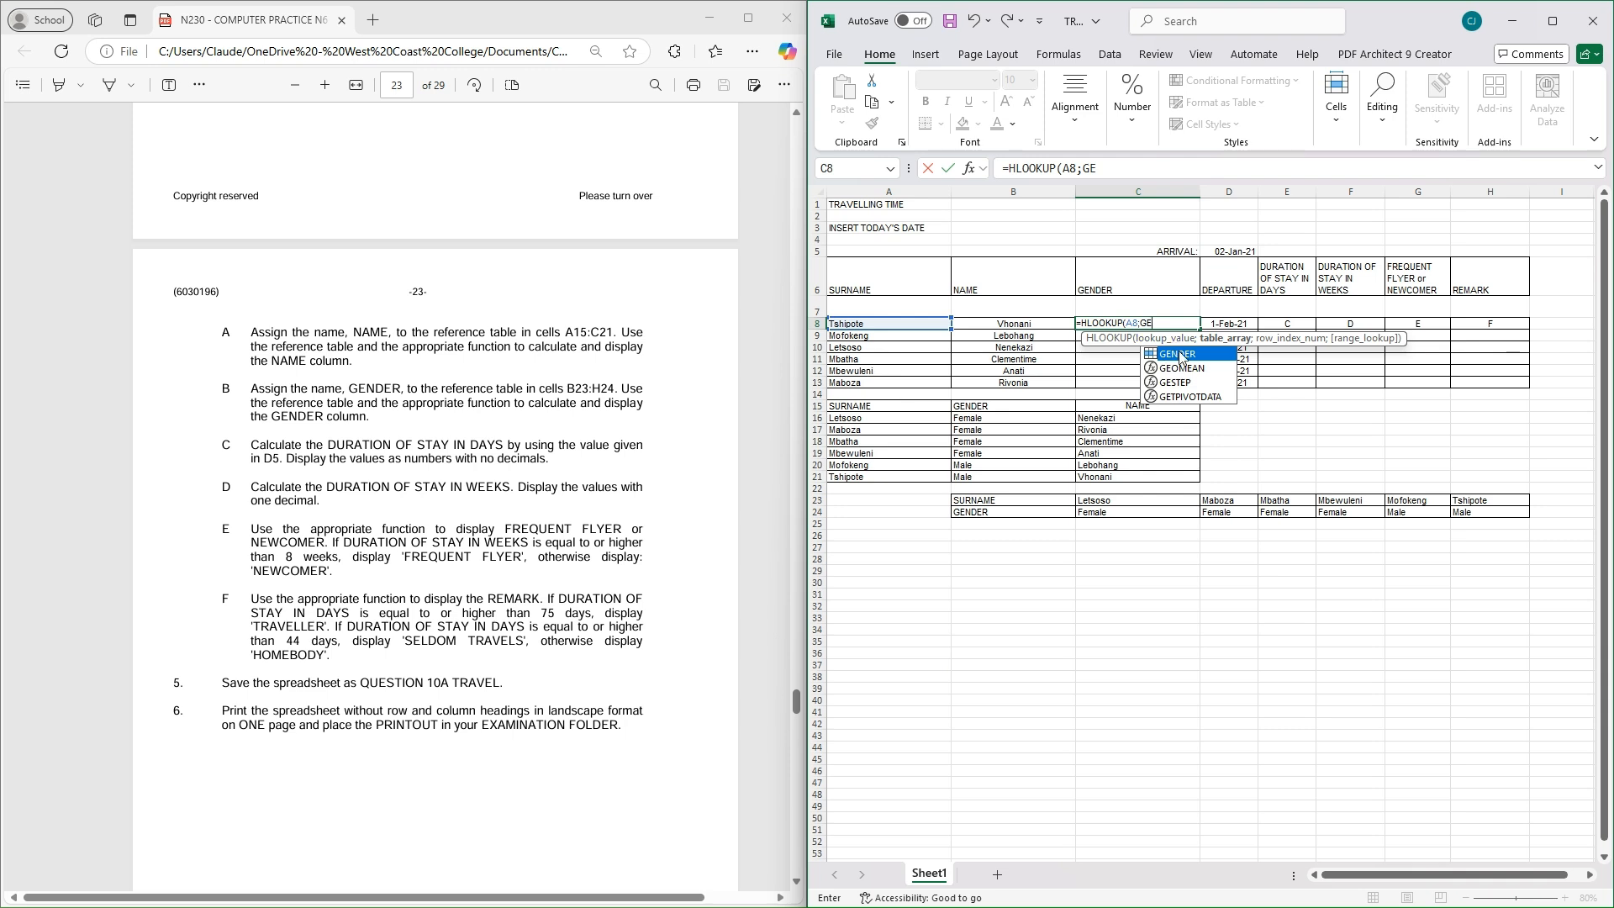
double_click(1181, 356)
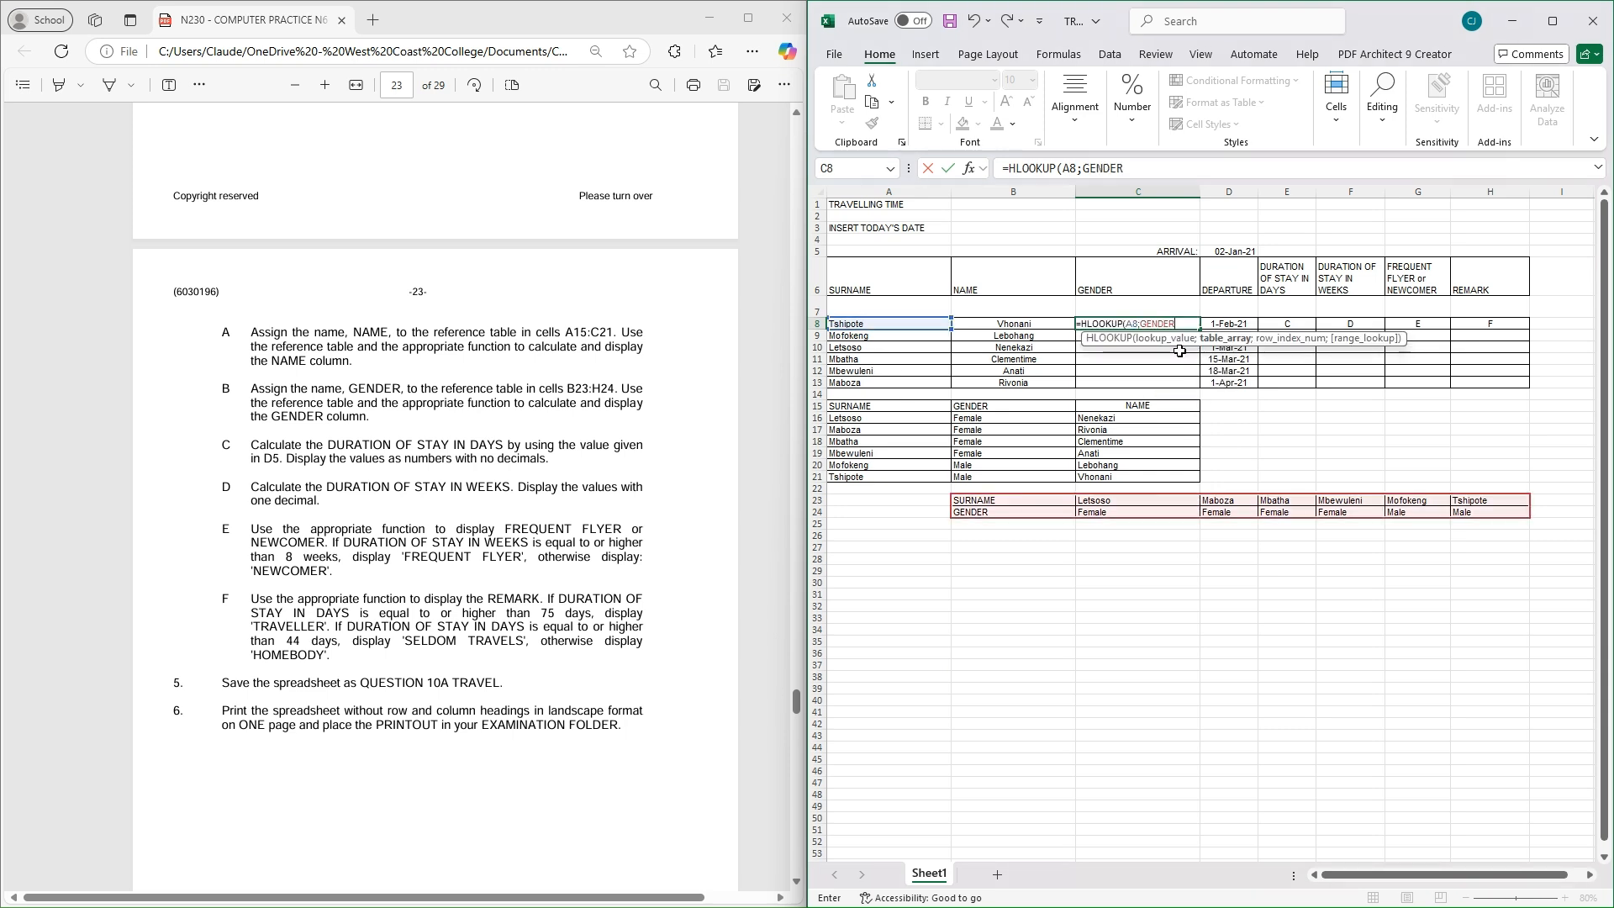
type(";")
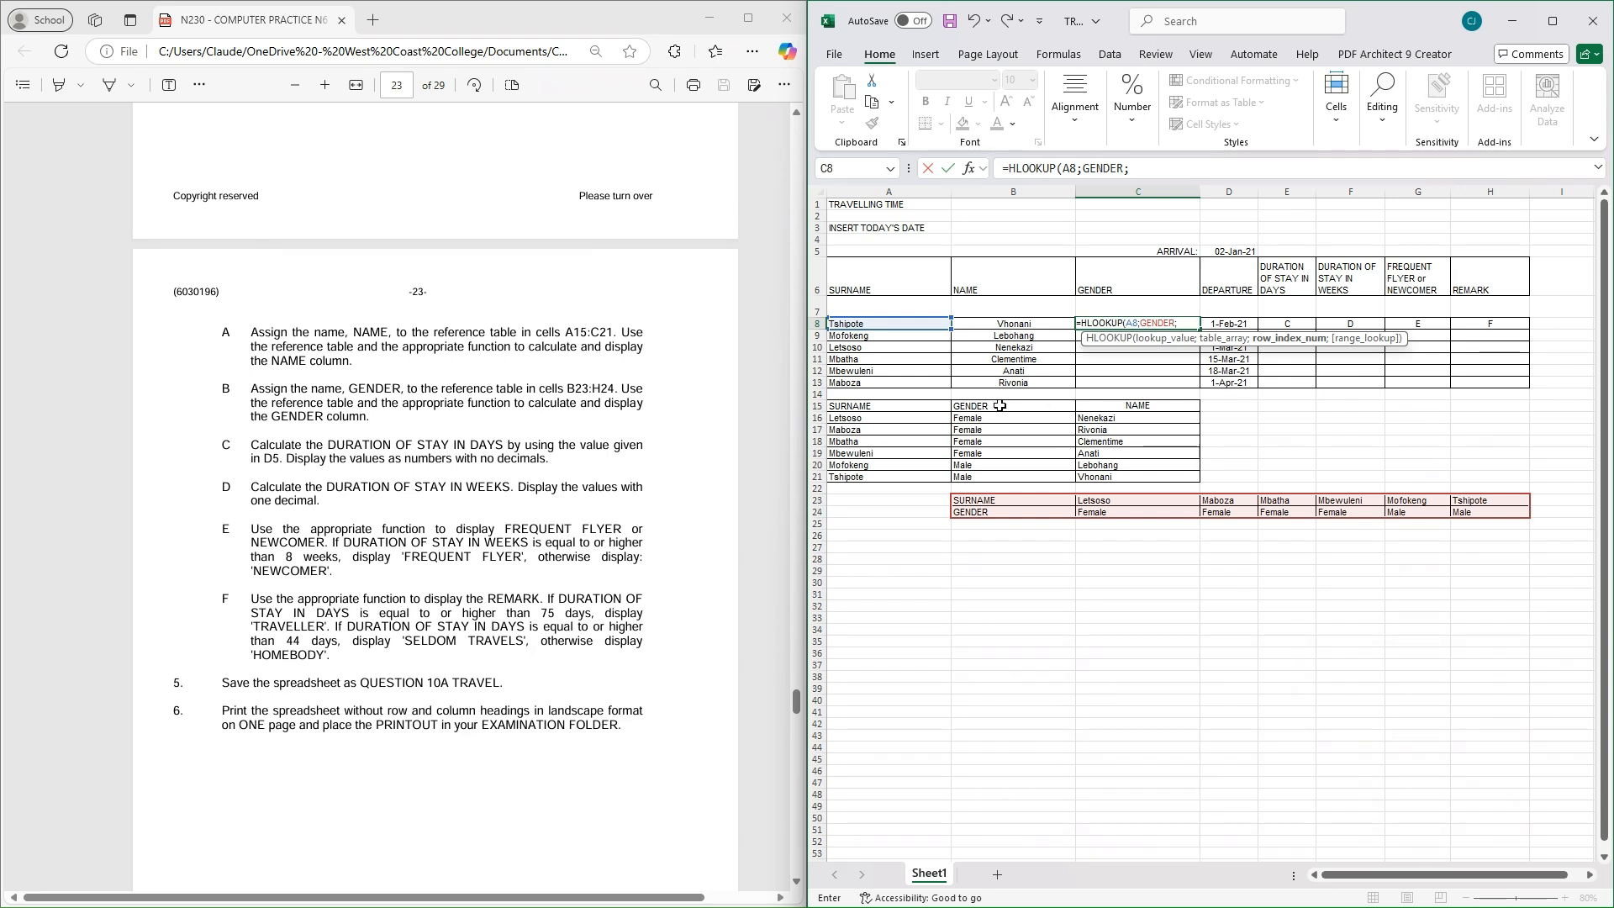
type(")")
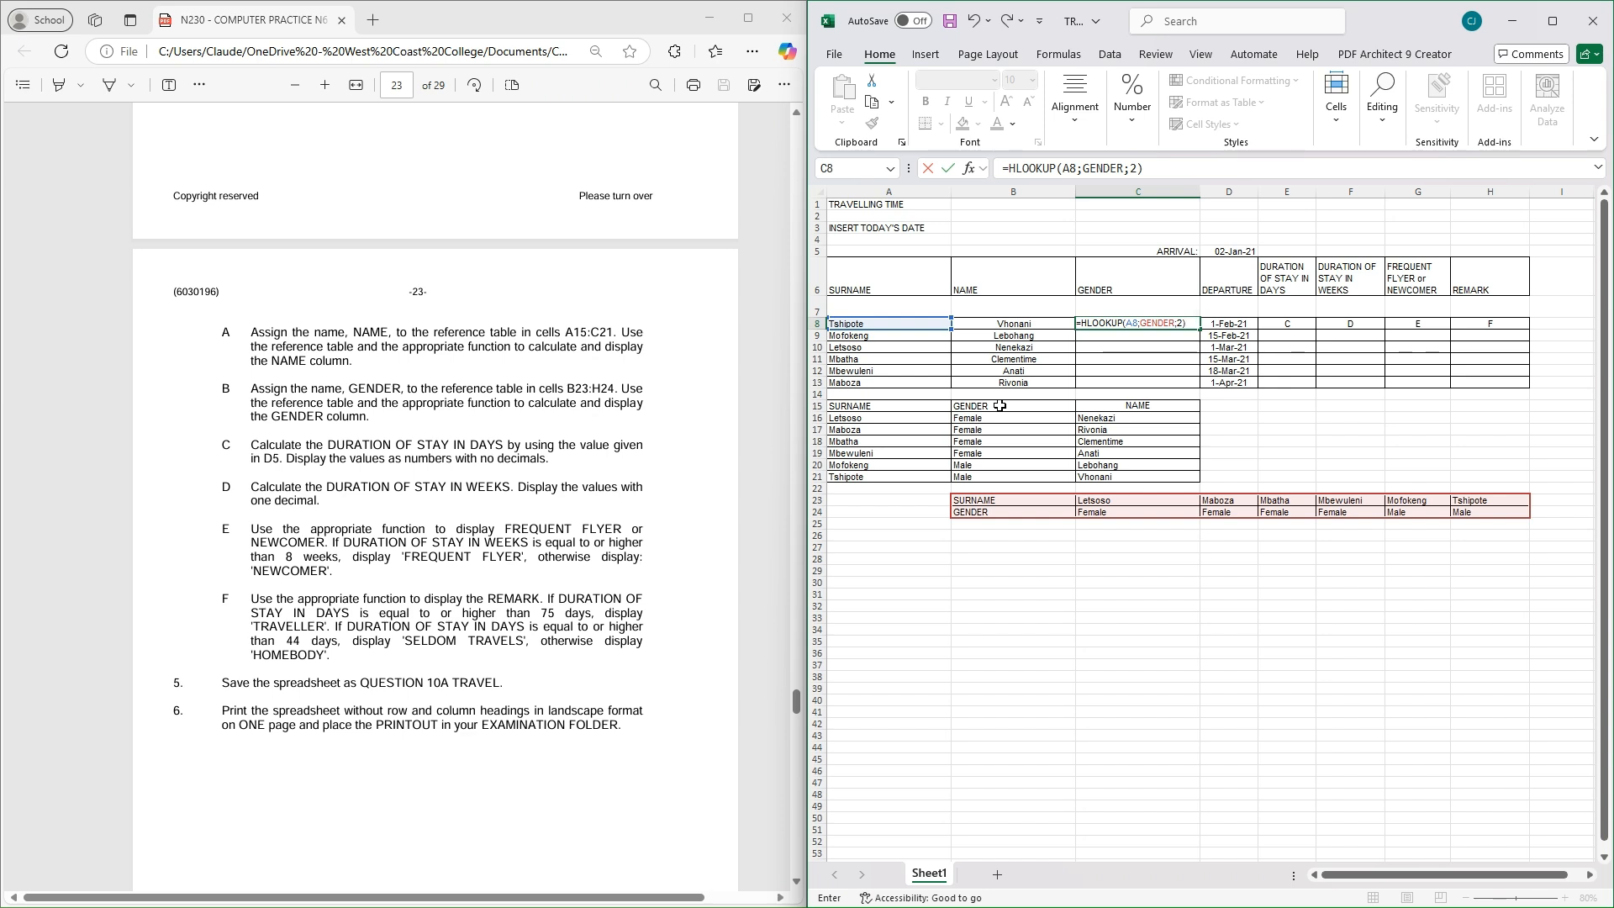
key("Return")
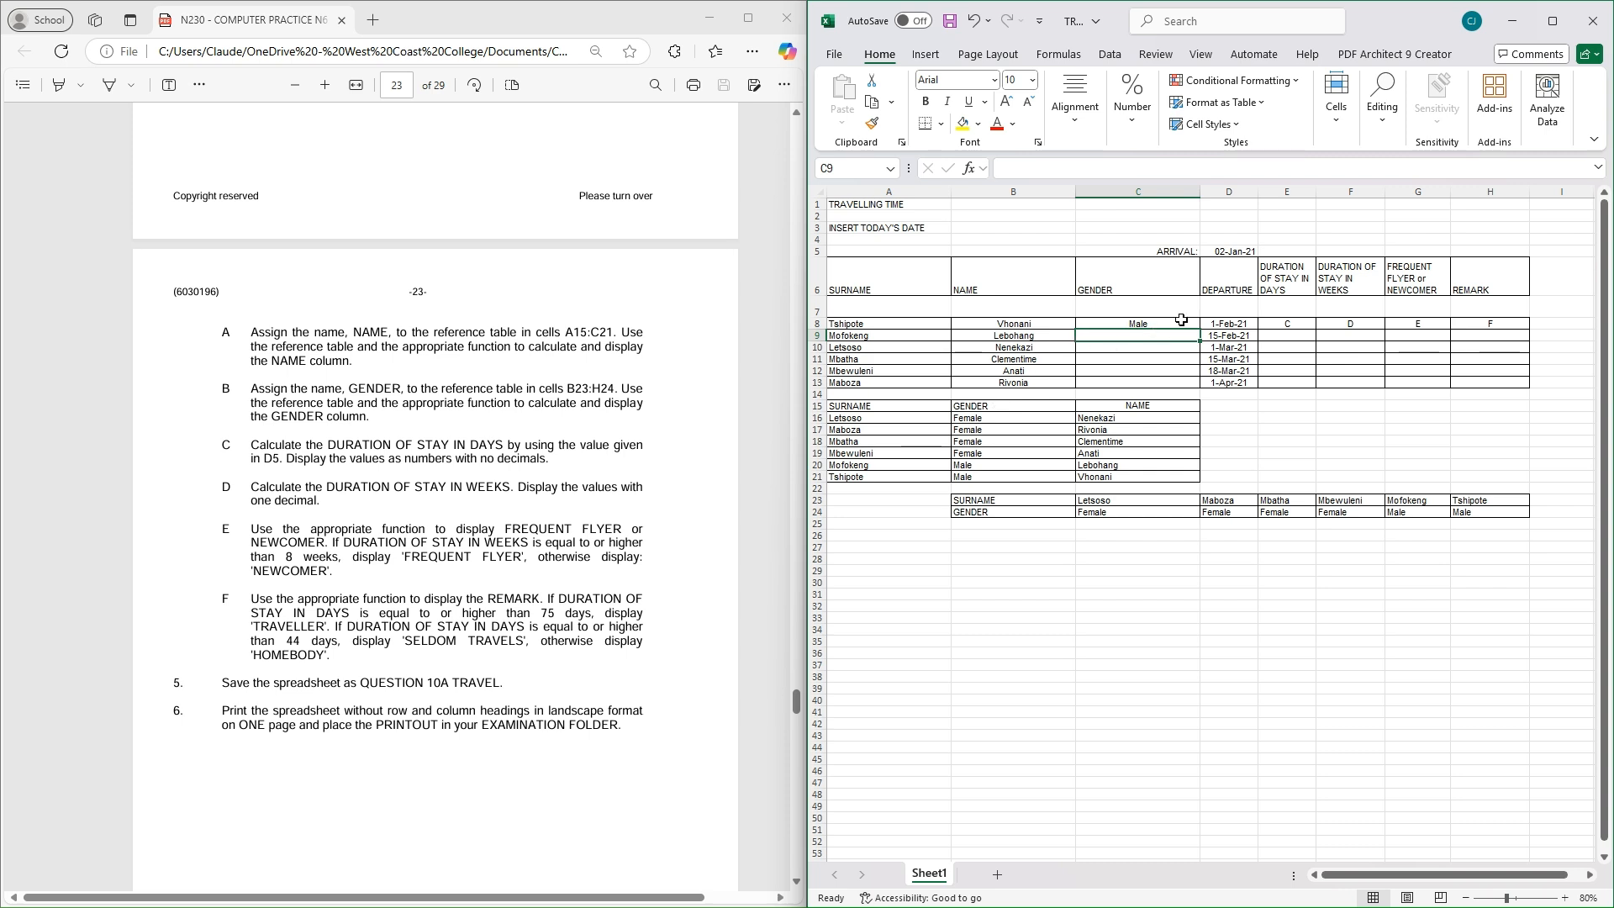
Copy the C8 gender formula down to C13
left_click(1181, 323)
left_click_drag(1199, 330, 1198, 393)
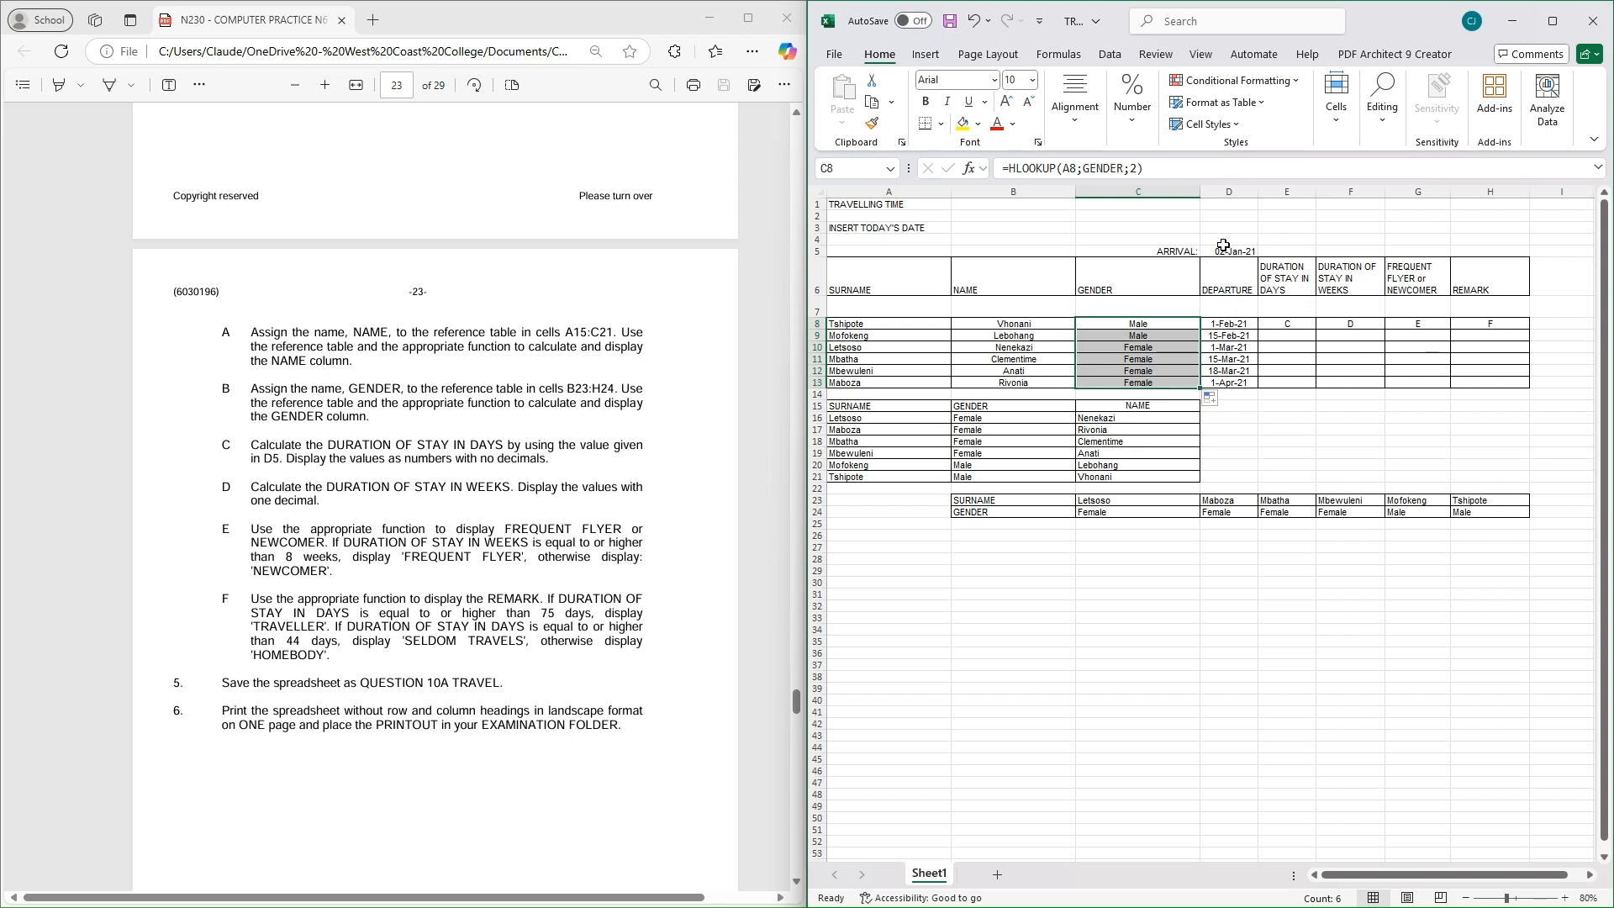
left_click(1284, 324)
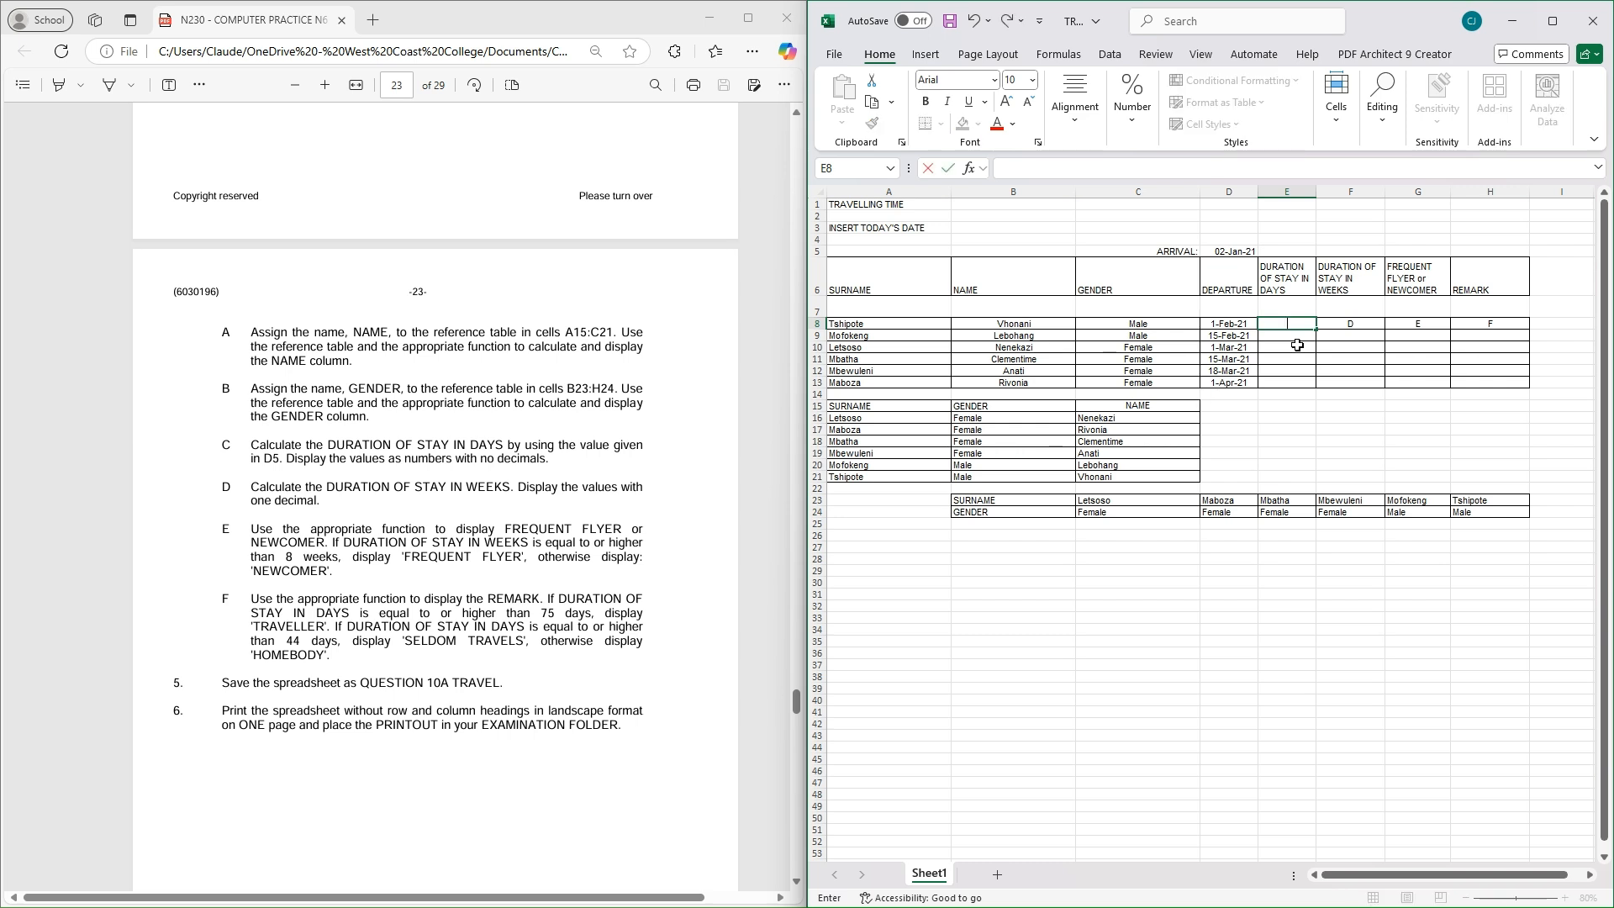
Enter =(D8-$D$5) in E8 and fill it down to E13, giving 30 to 89 days
type("=")
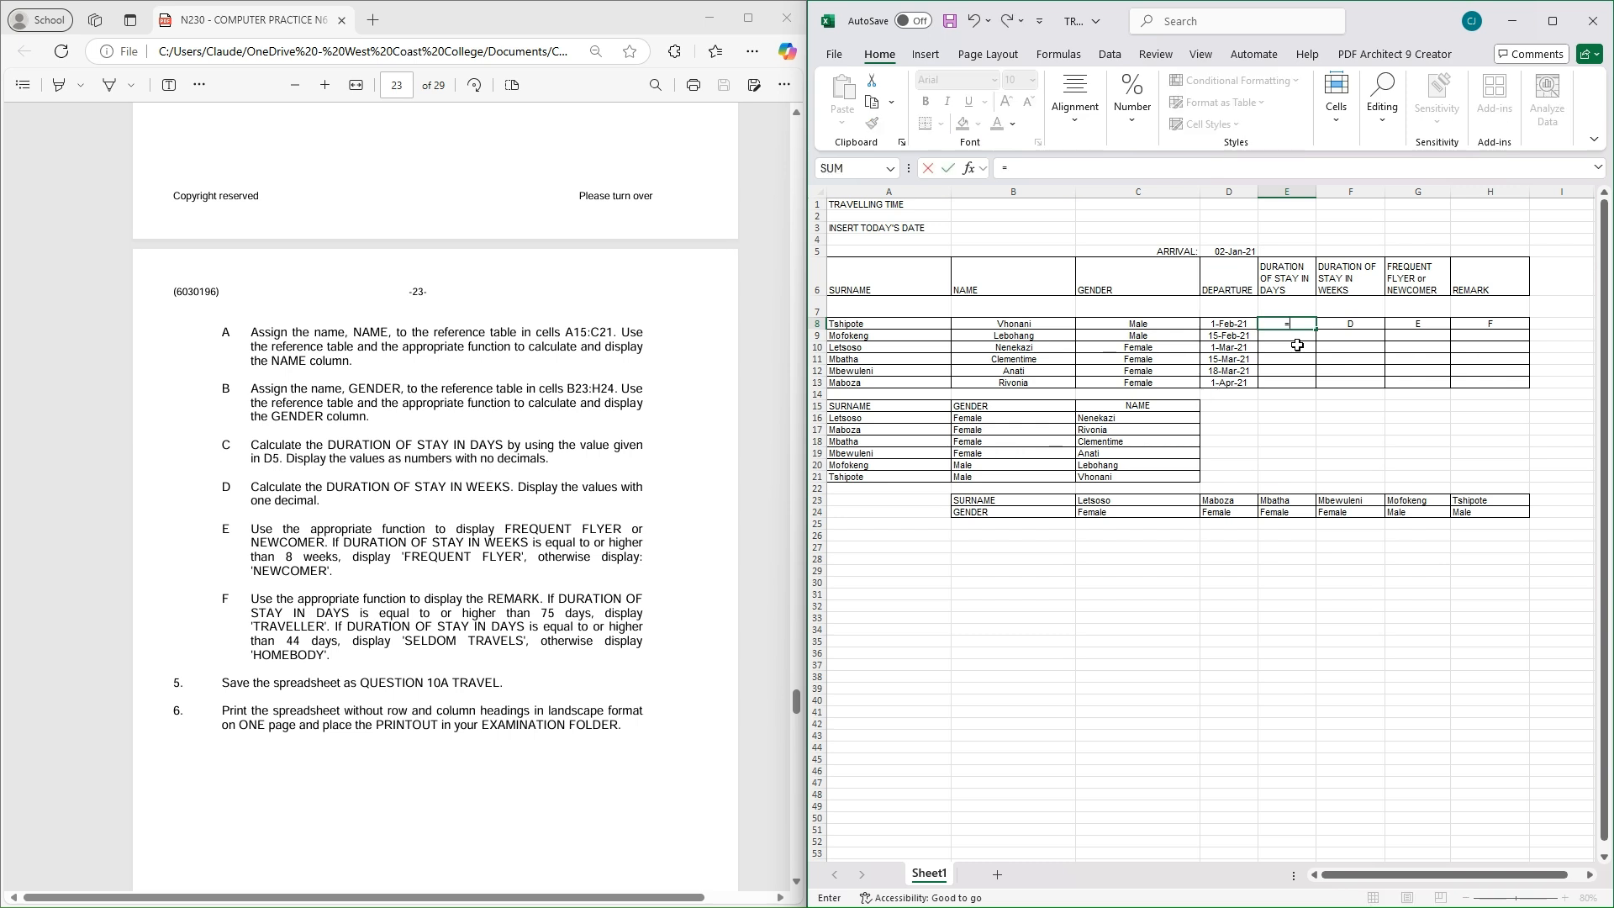
type("(")
left_click(1225, 325)
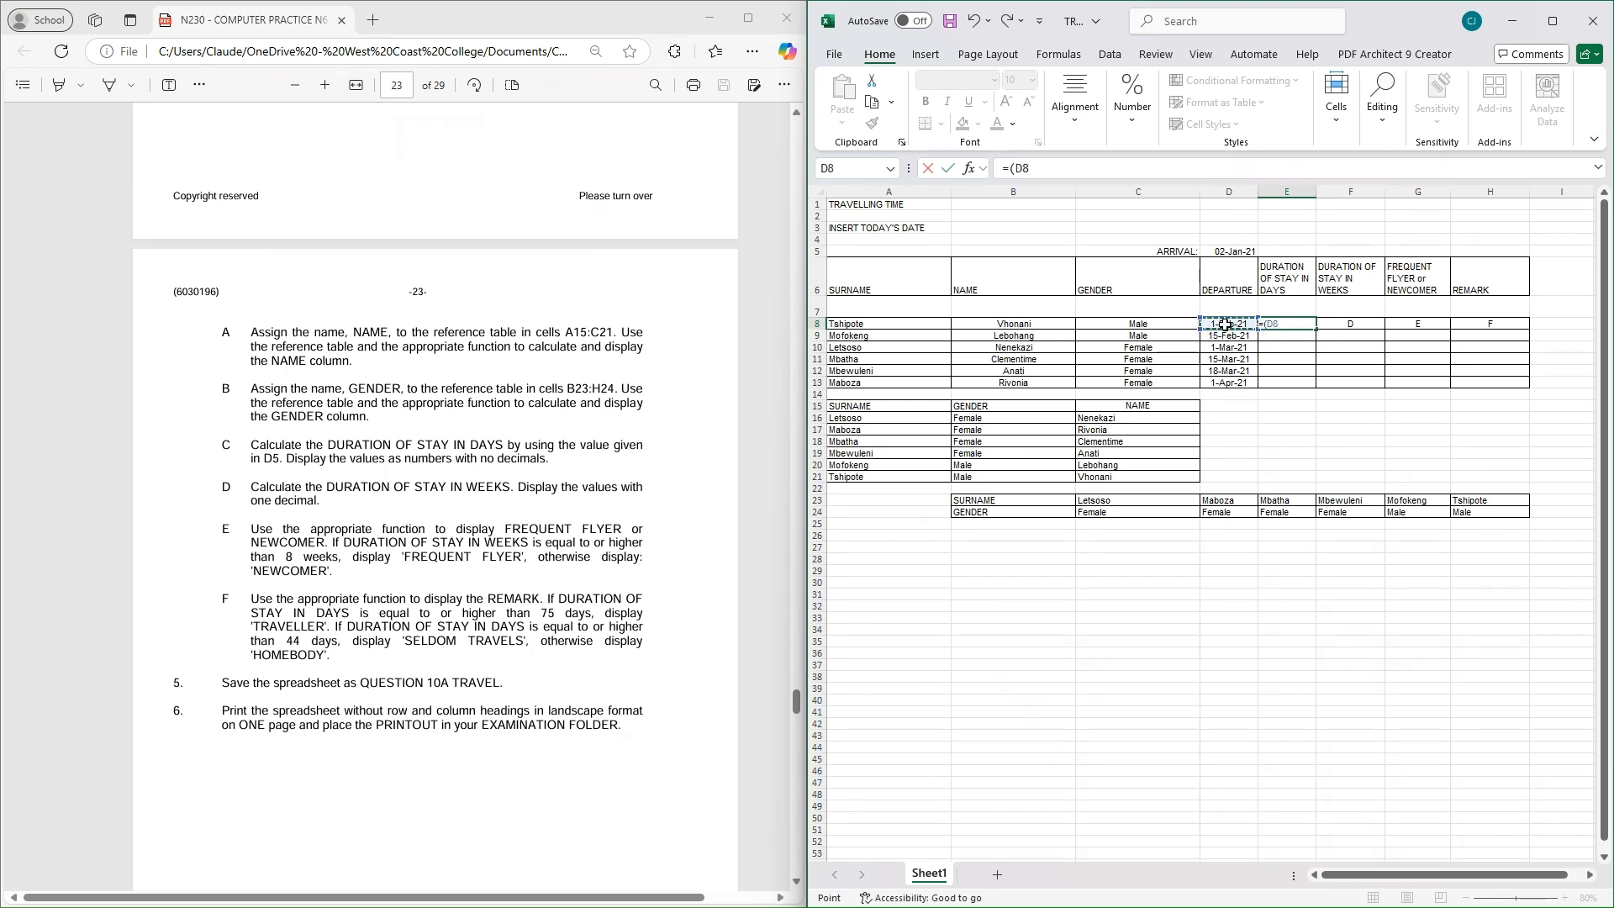
type("-")
left_click(1229, 251)
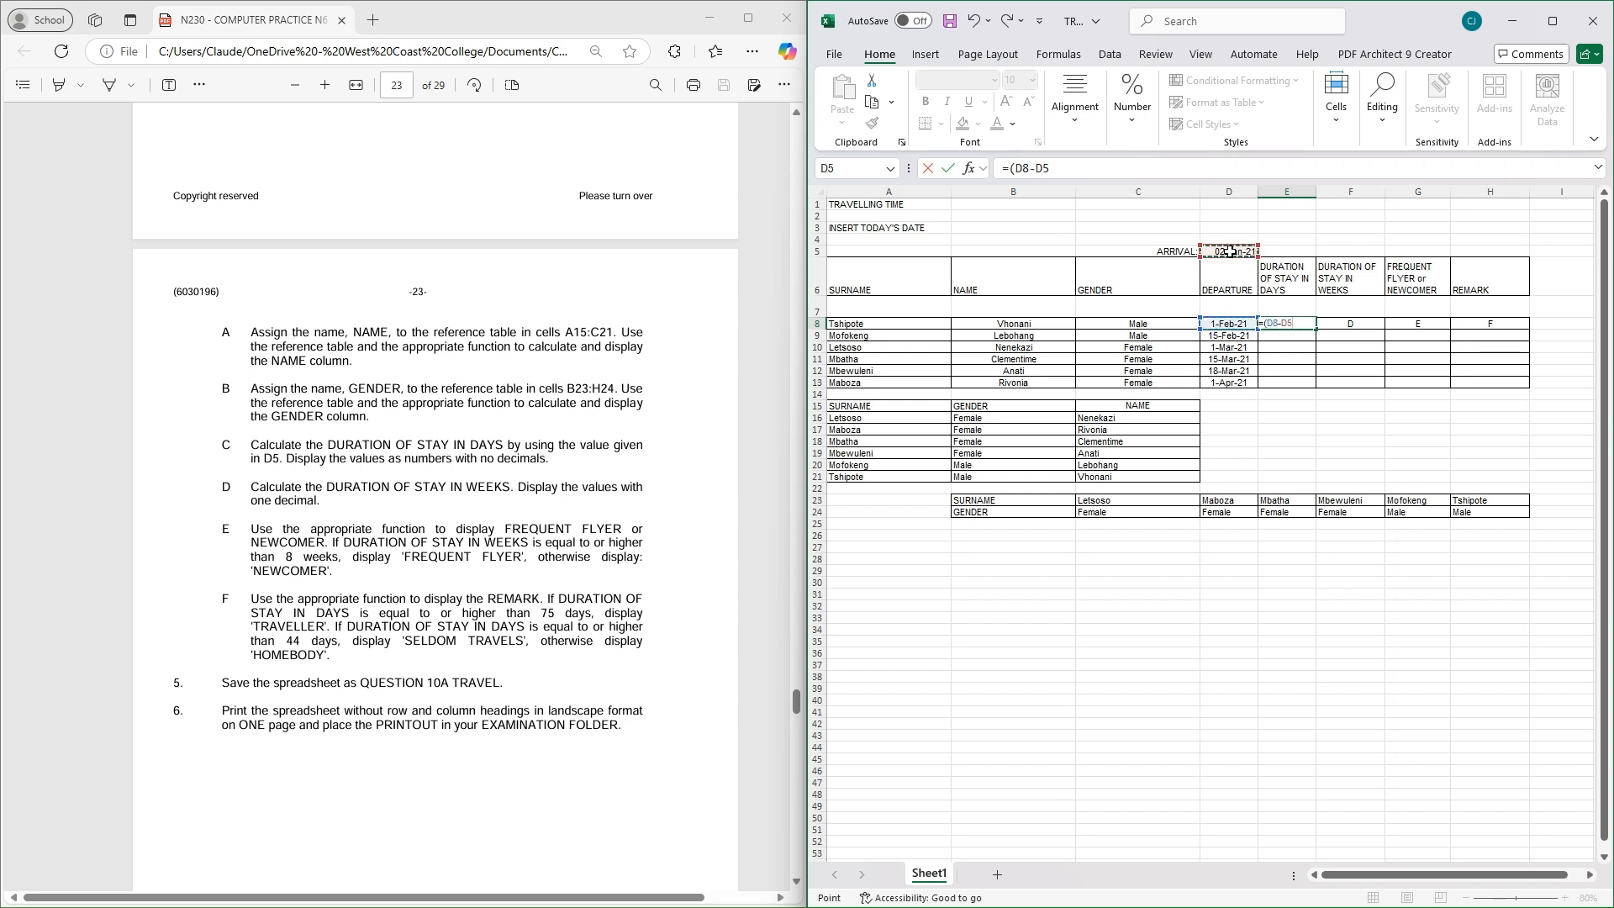
key("F4")
type(")")
key("Return")
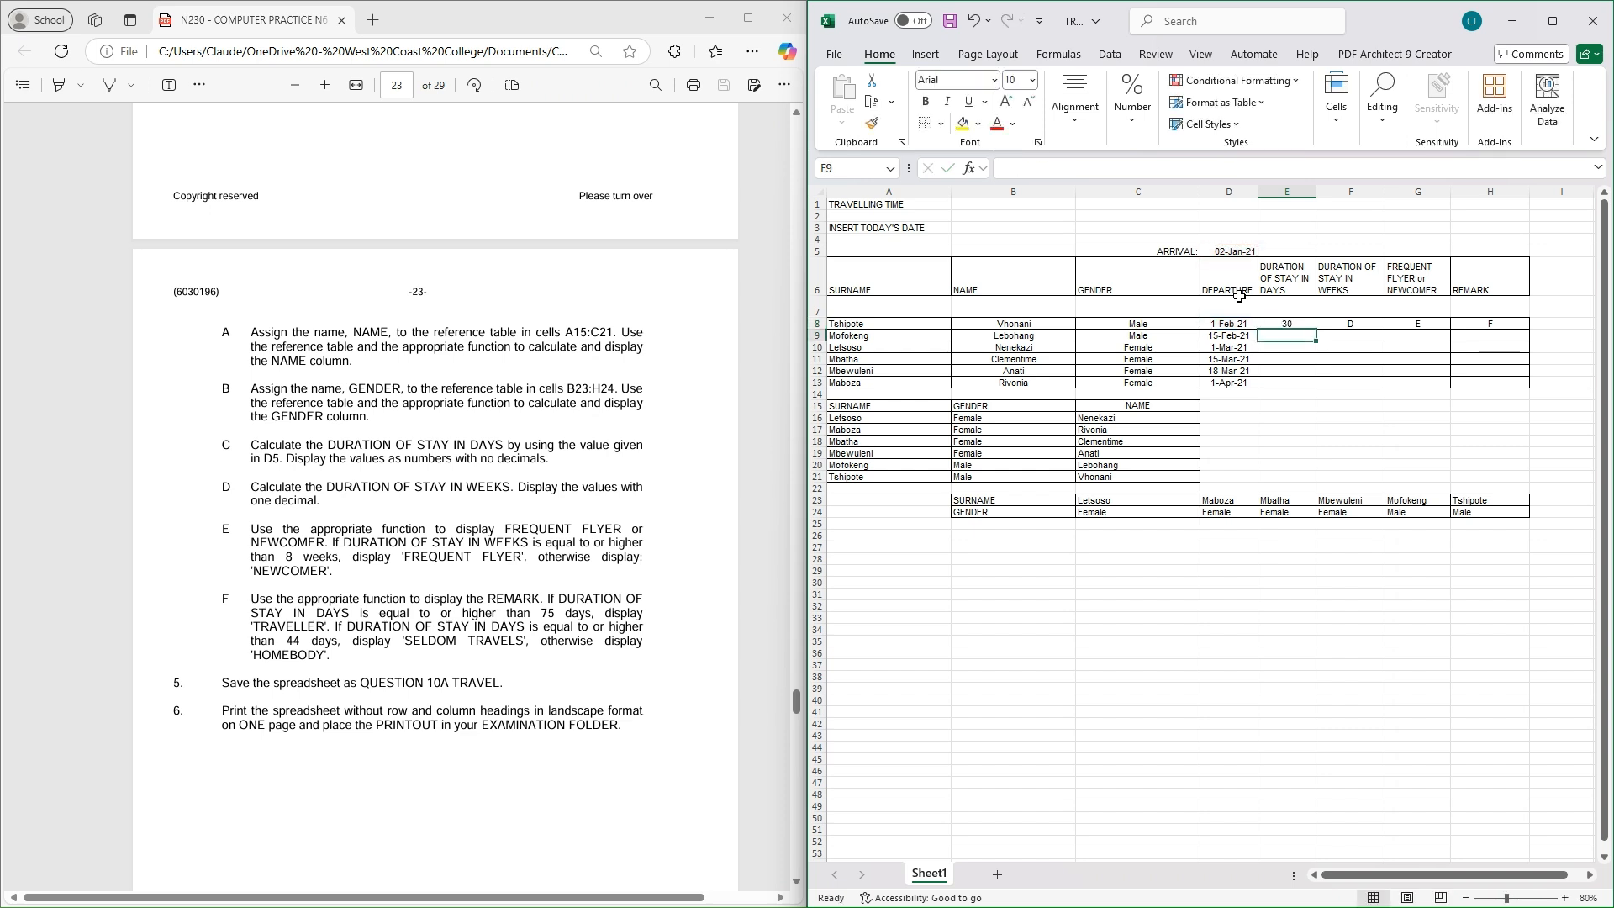
left_click(1287, 323)
left_click_drag(1317, 329, 1317, 388)
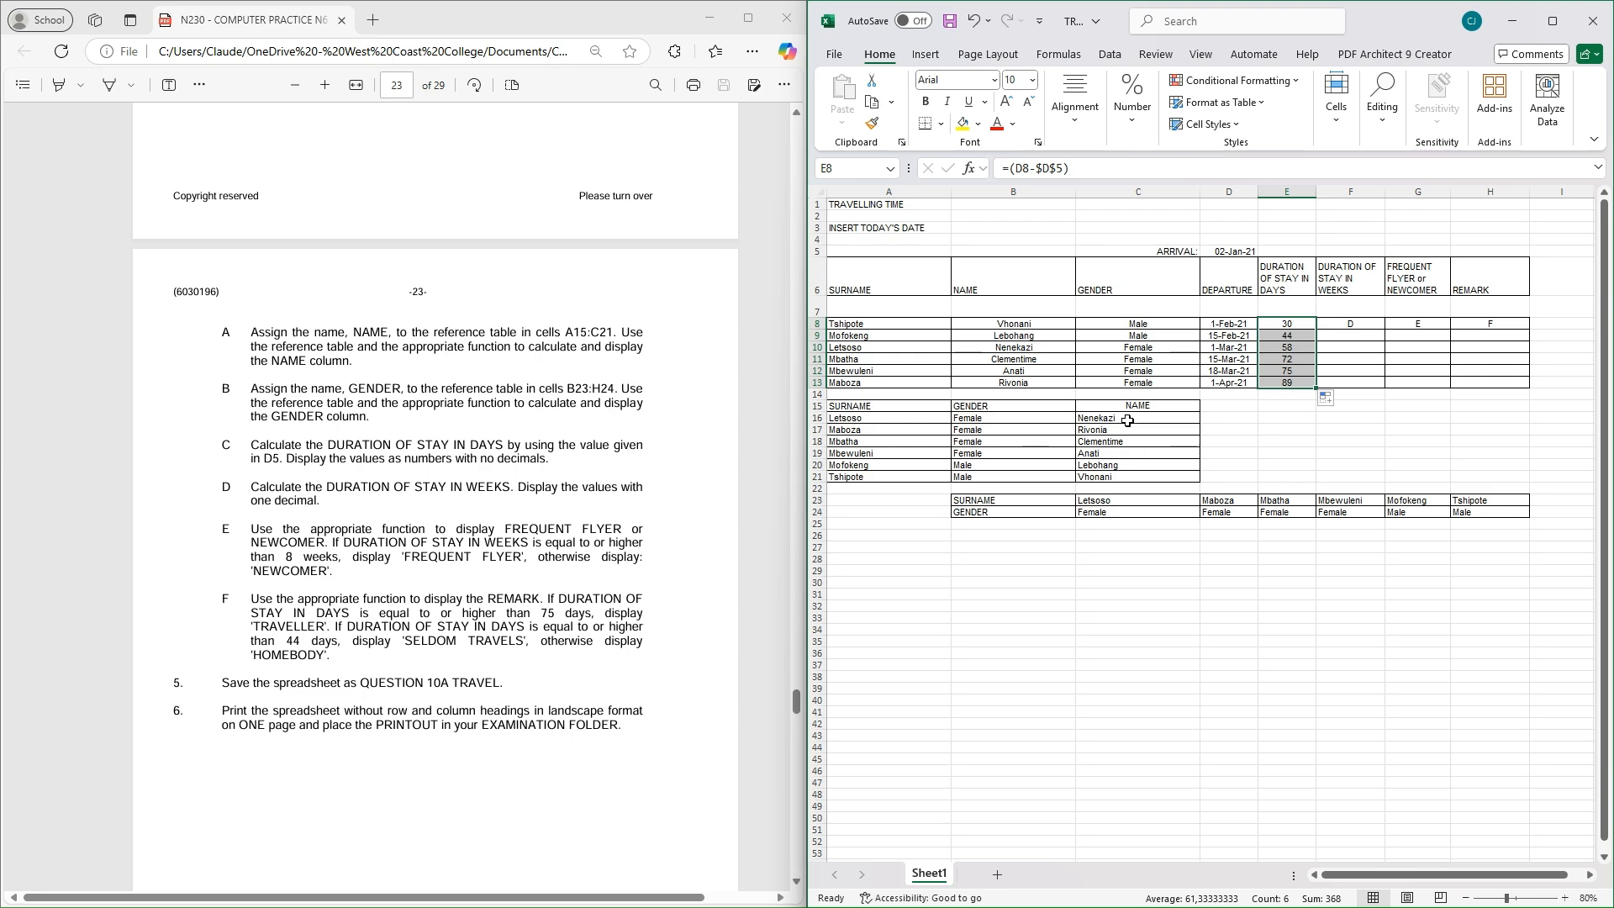
left_click(1350, 324)
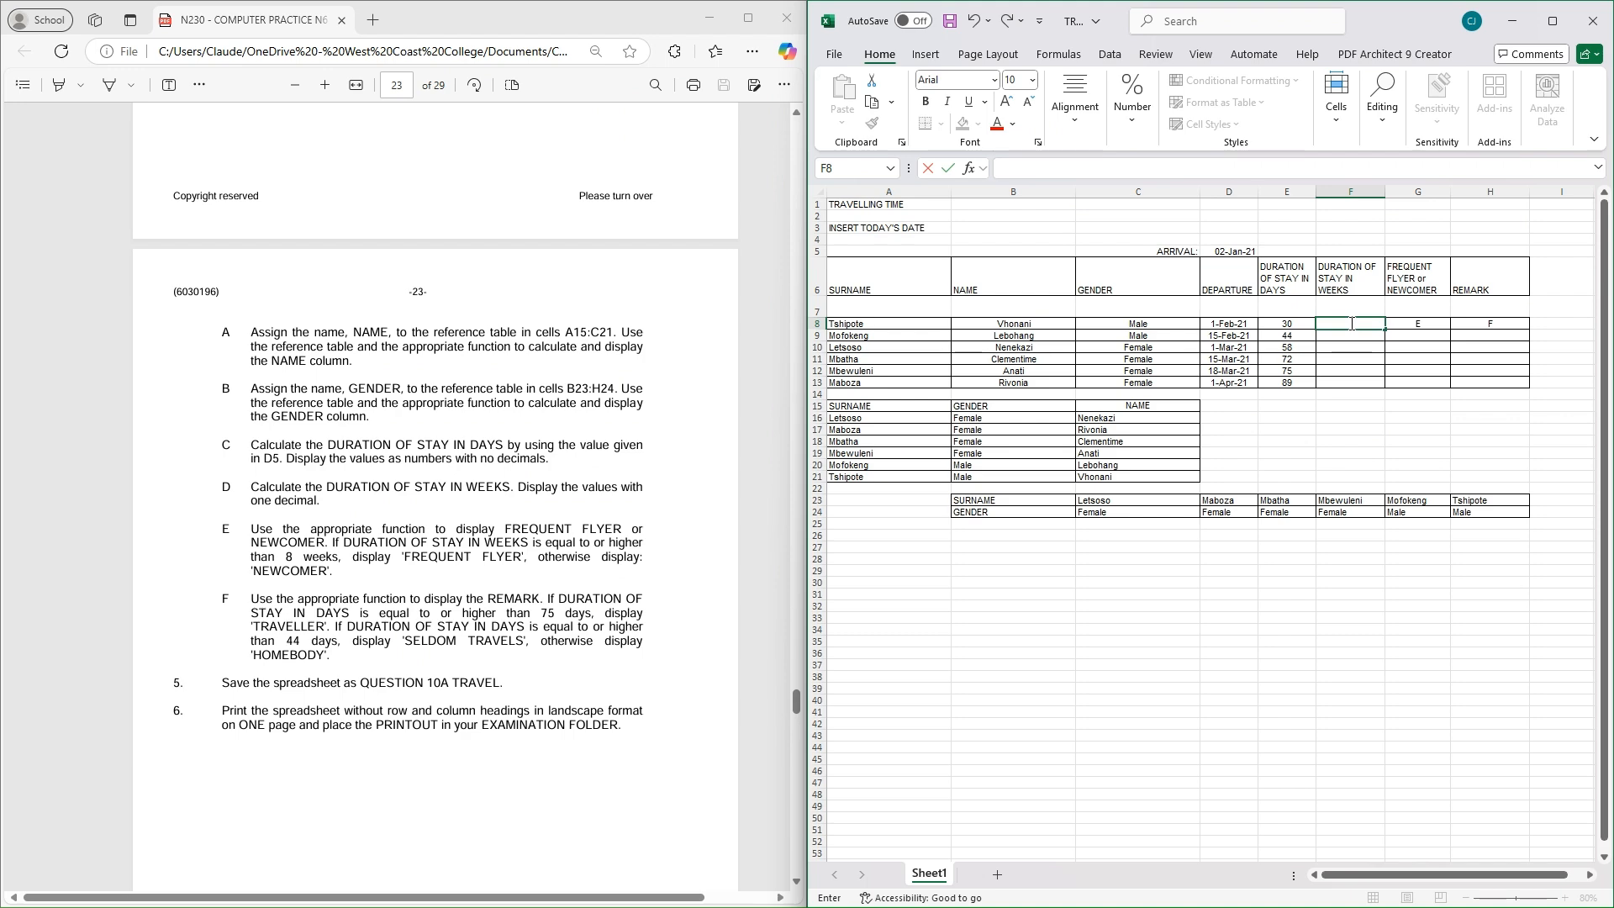
Enter =E8/7 in F8, copy it down to F13 for 4,3 to 12,7 weeks, and clear G8
type("=")
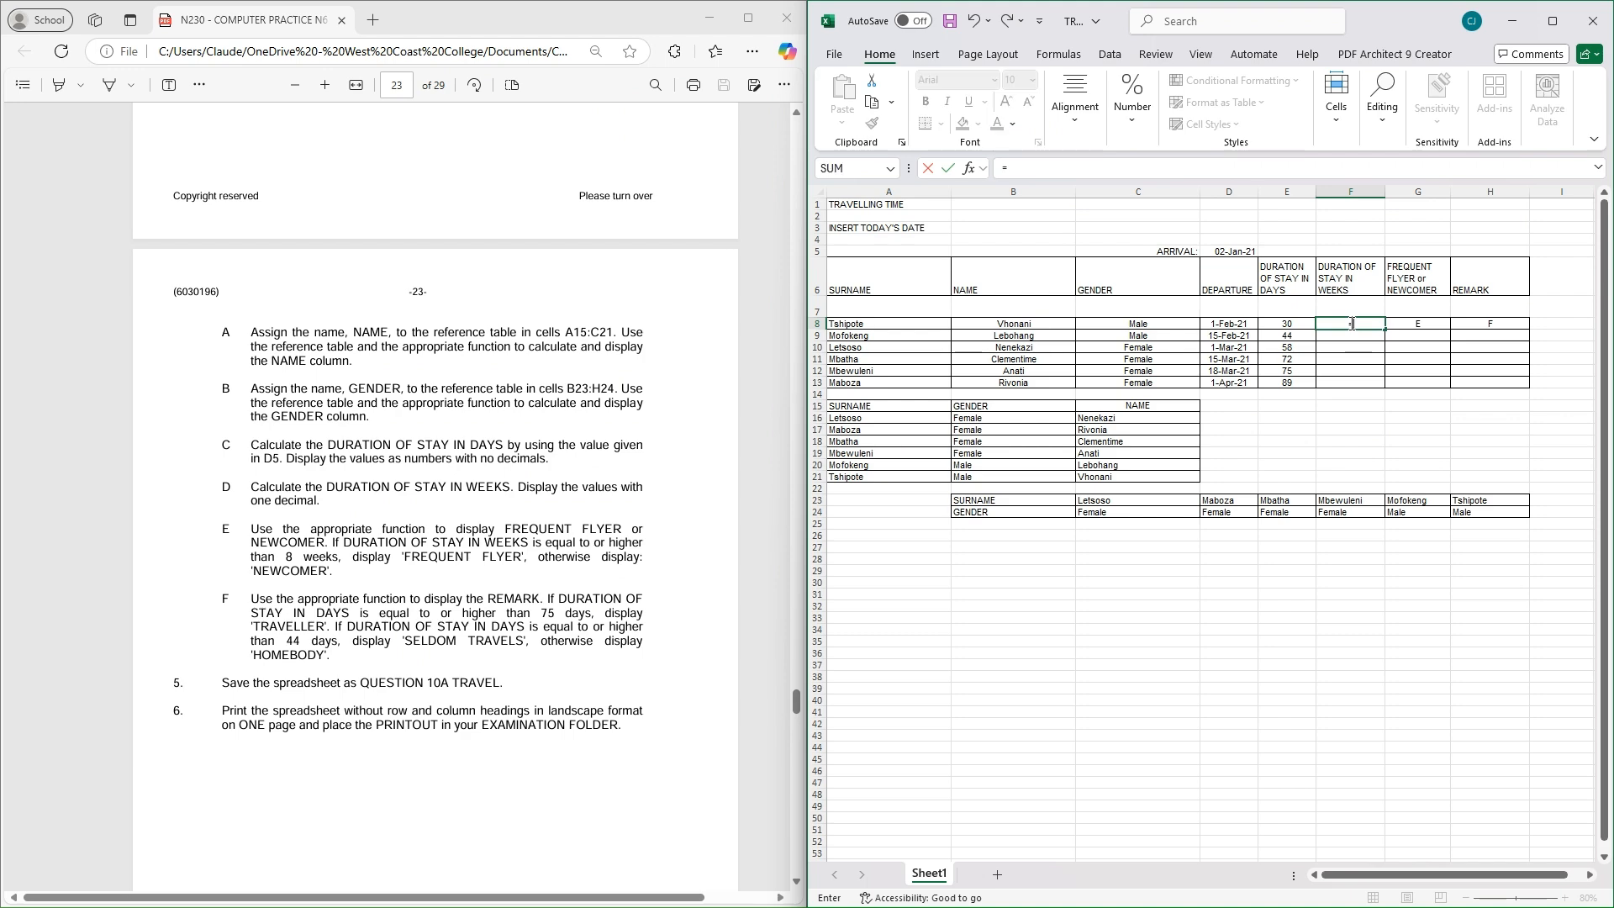
left_click(1287, 324)
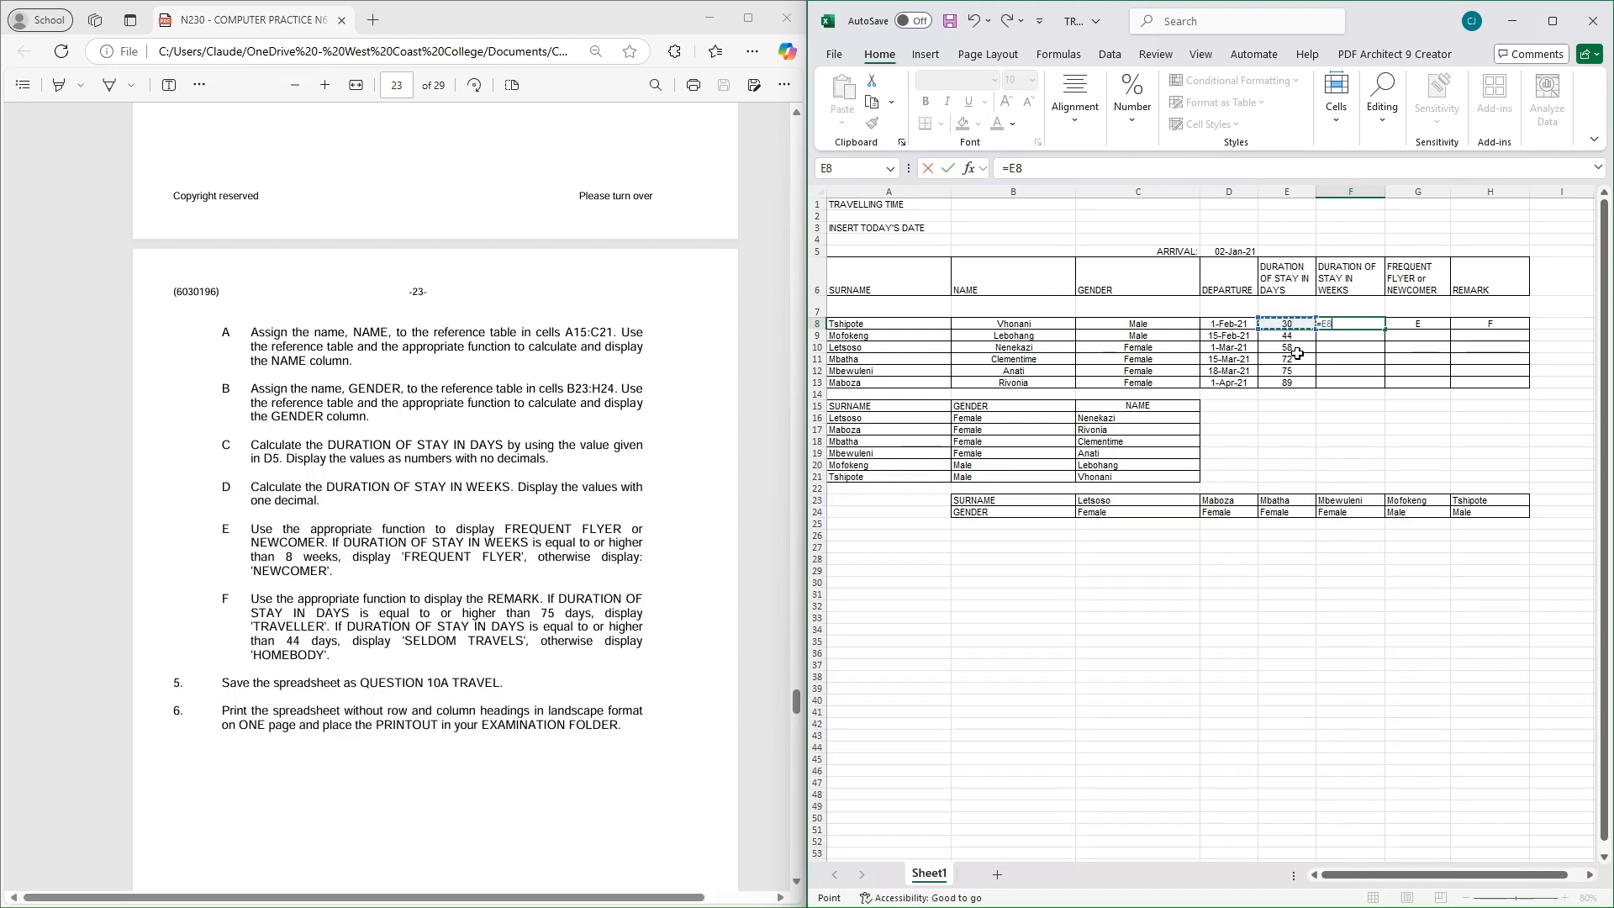
type("/7")
key("Return")
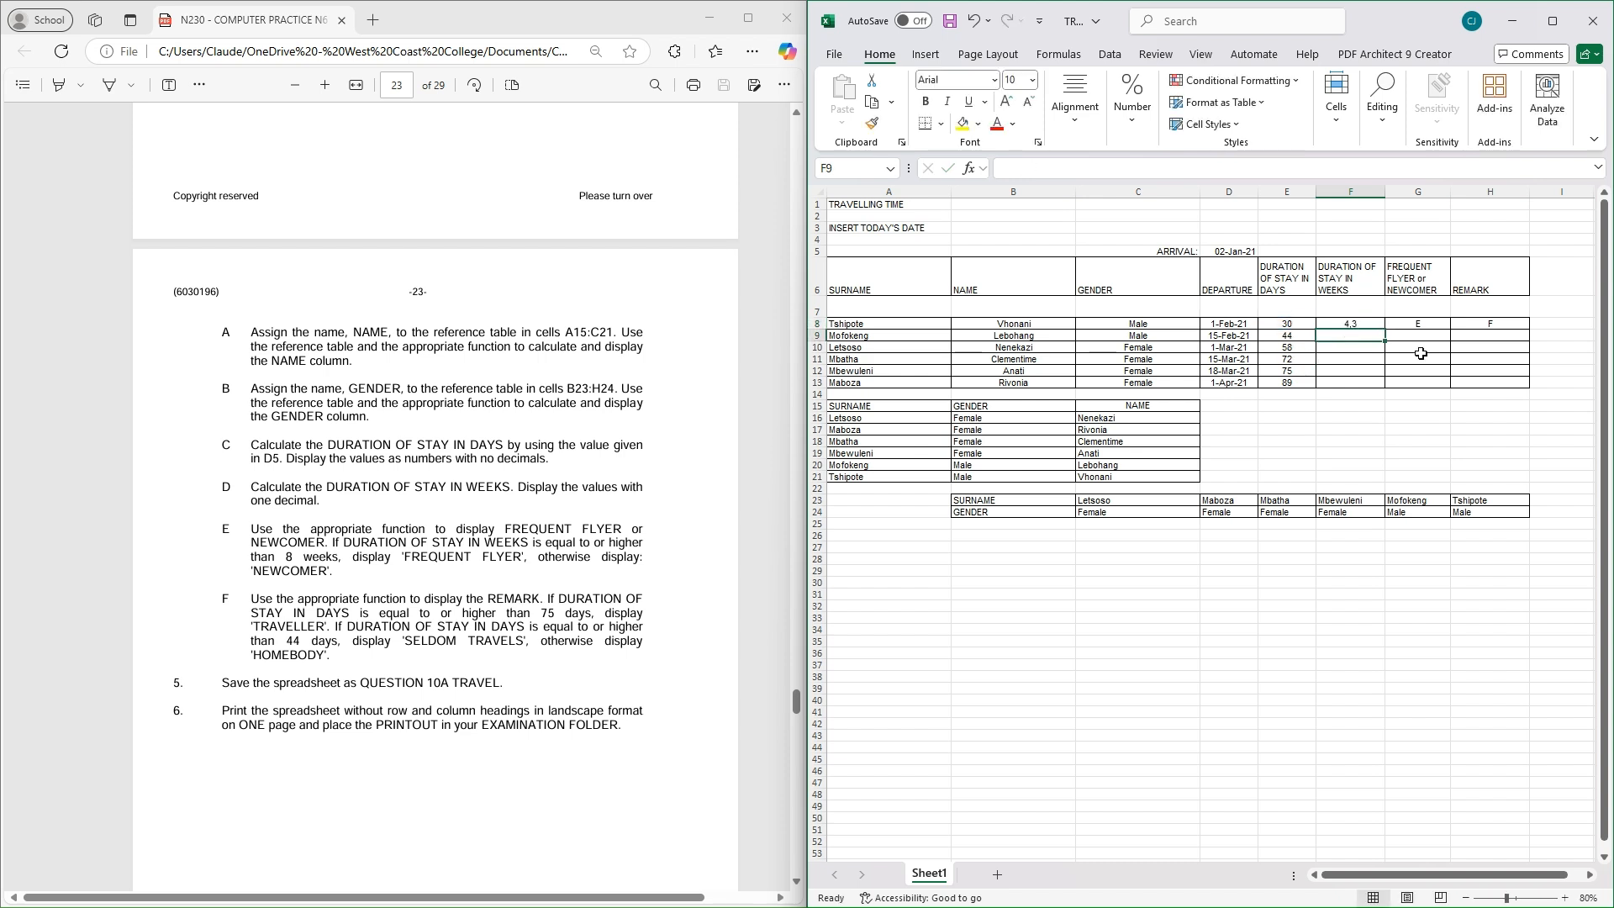
left_click(1360, 324)
left_click_drag(1387, 330, 1375, 385)
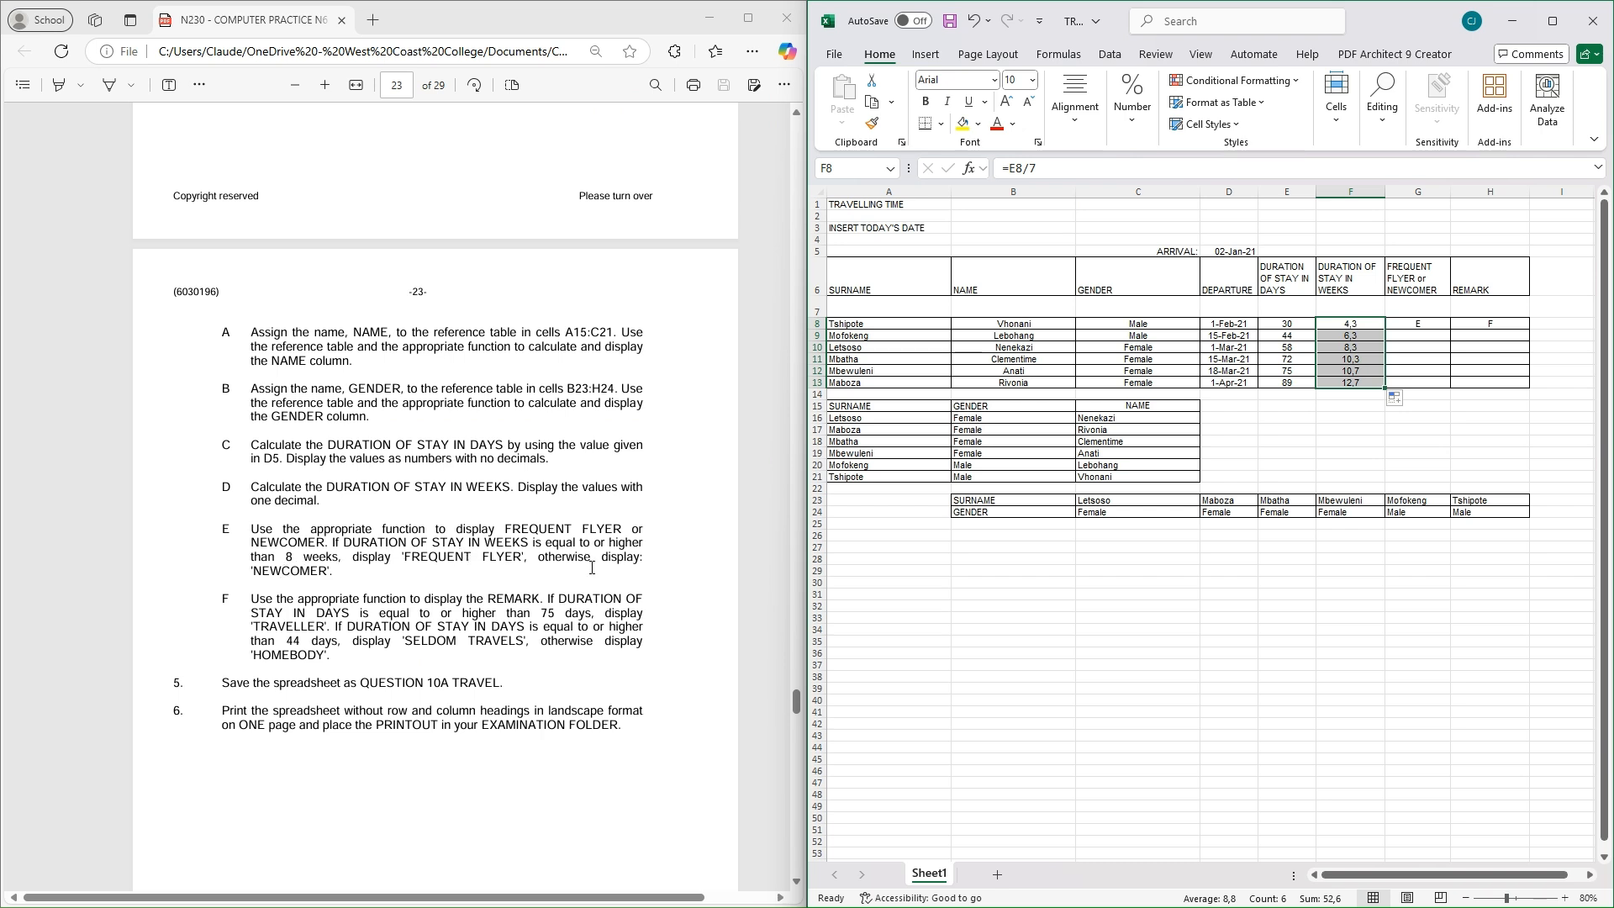
left_click(1432, 325)
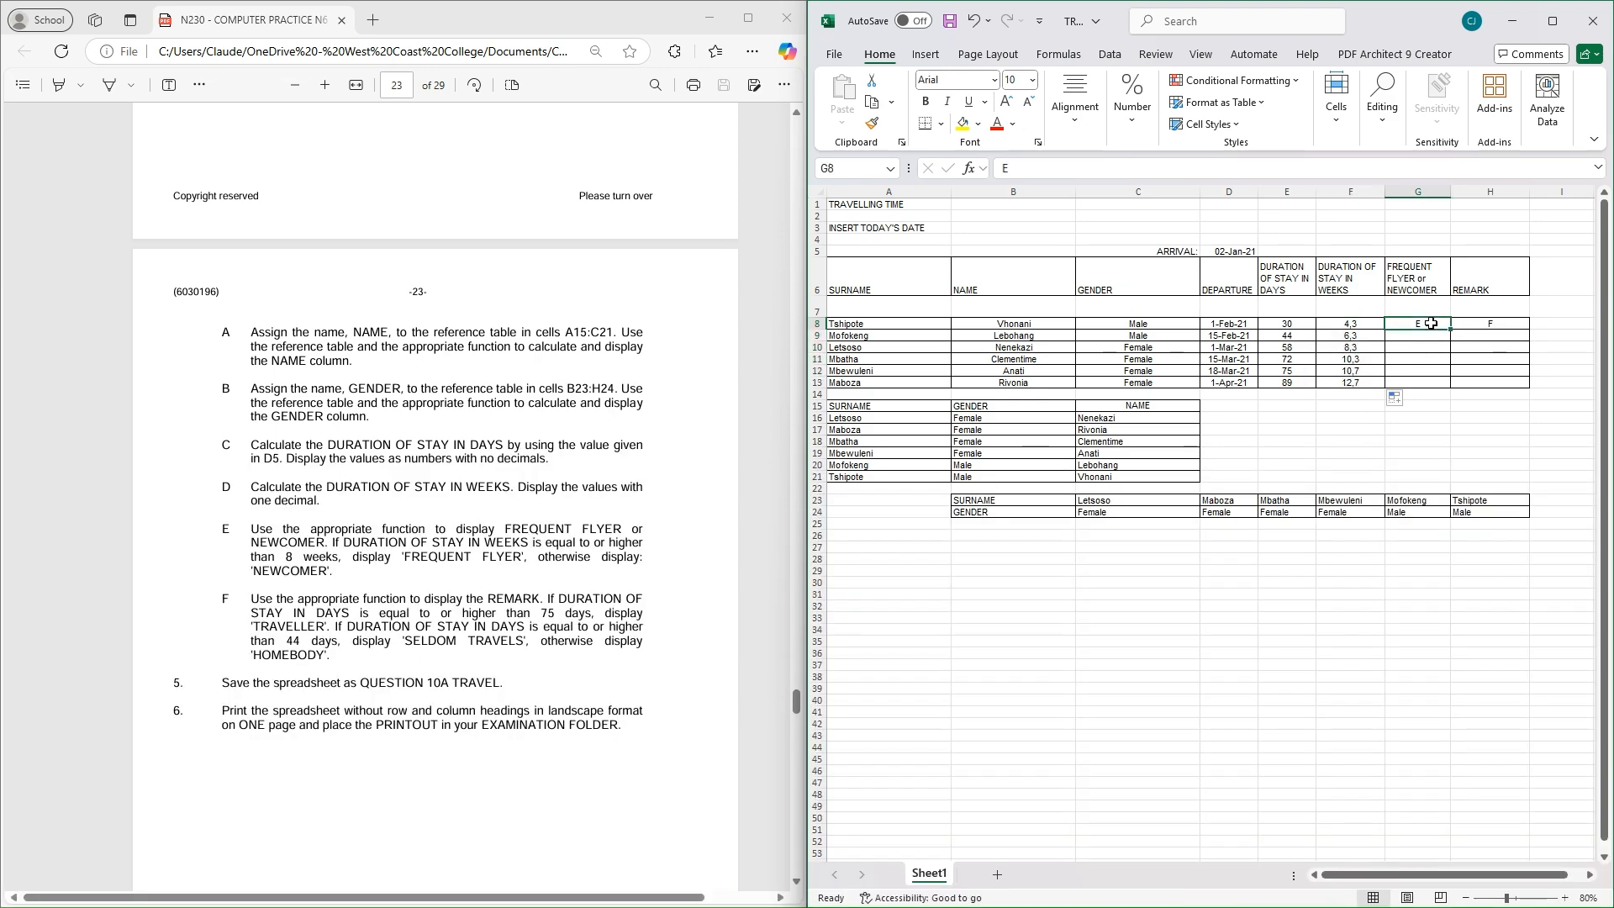
key("BackSpace")
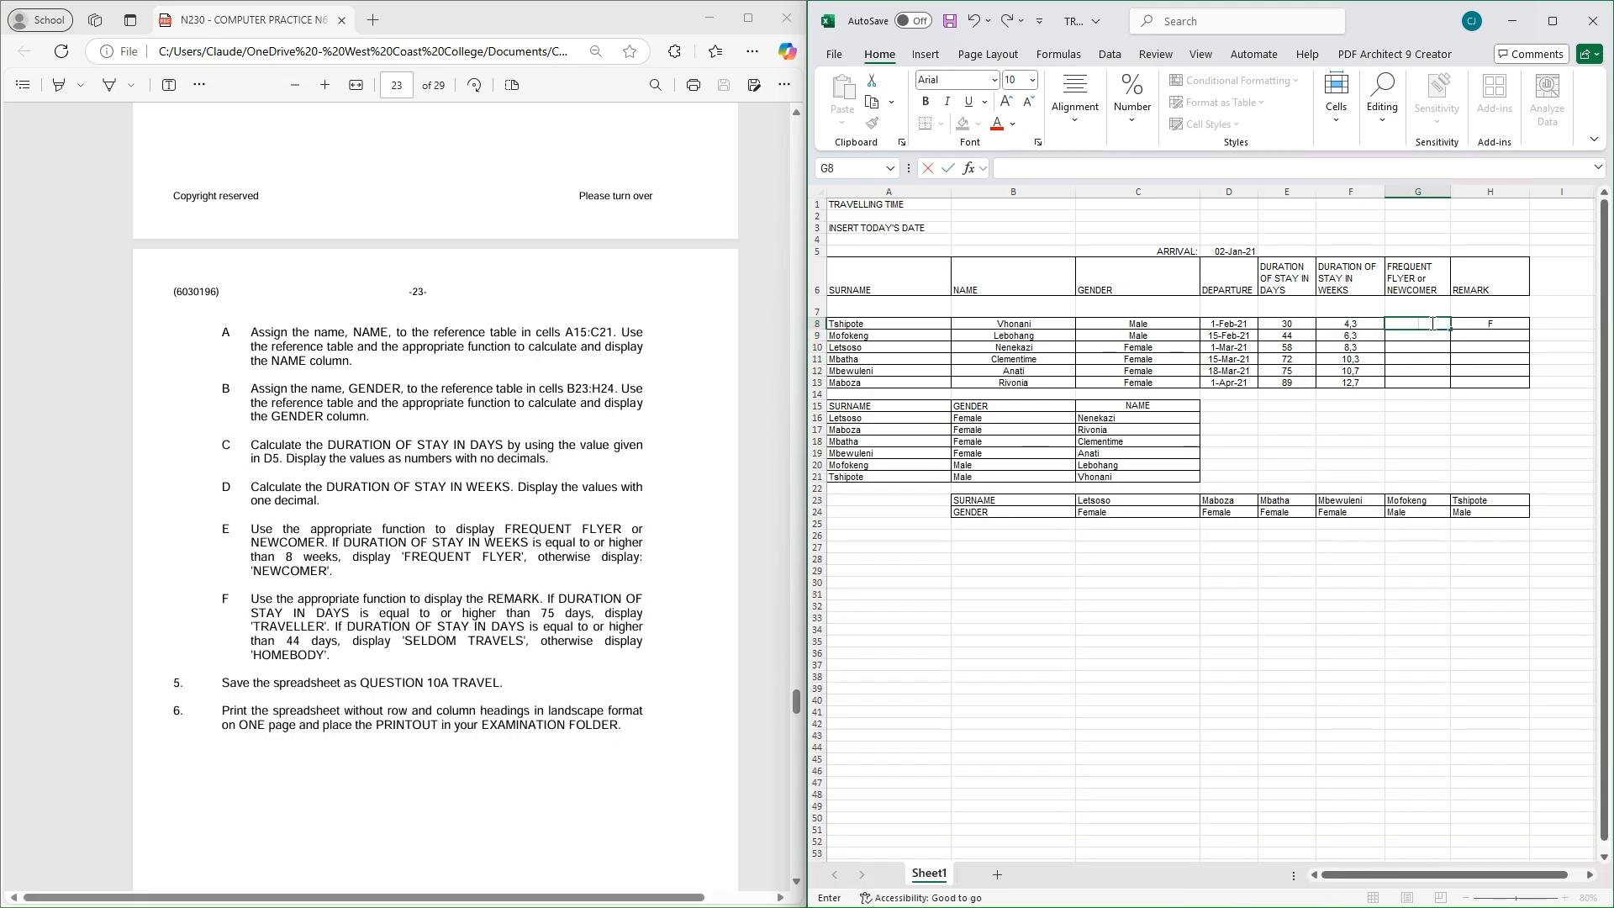
Insert an IF function in G8 with the condition F8>8
type("=")
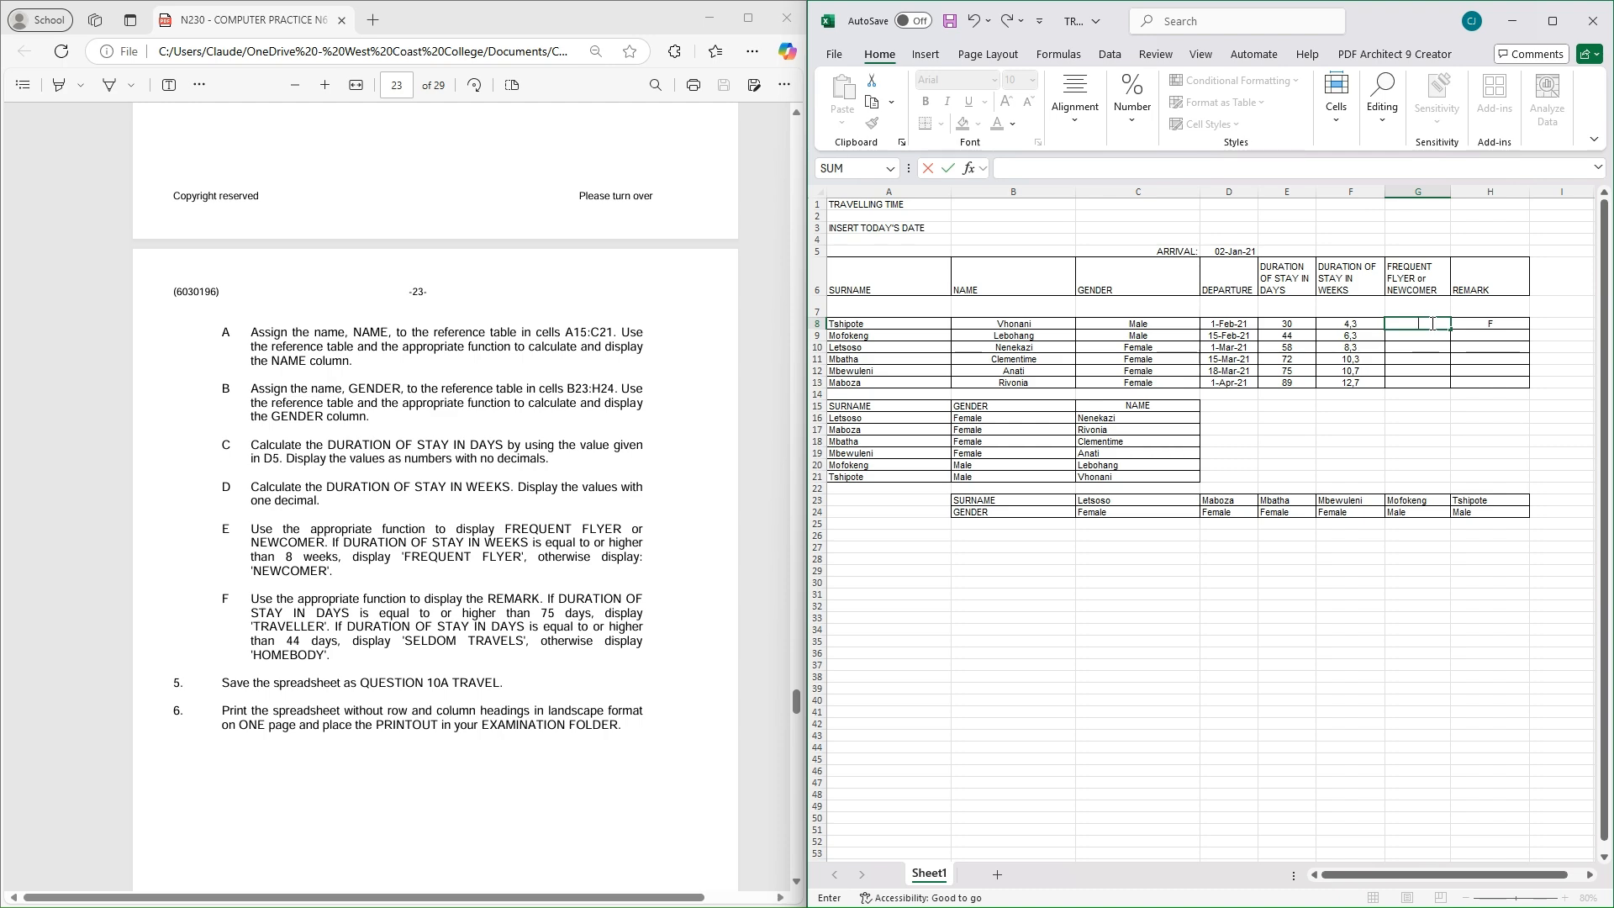
key("BackSpace")
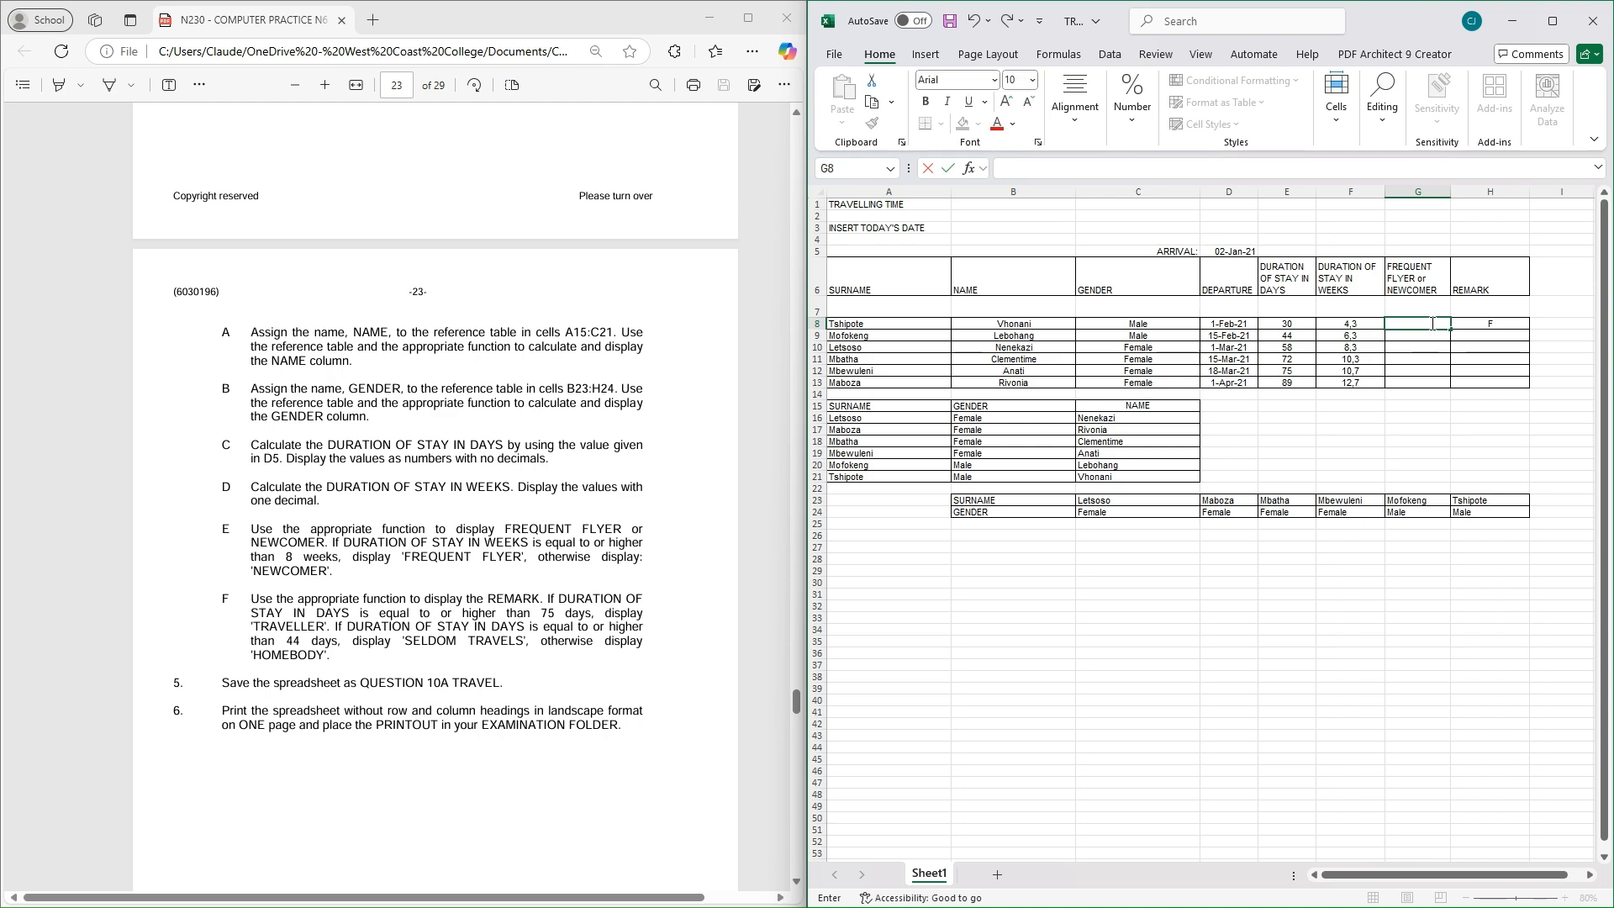
left_click(969, 168)
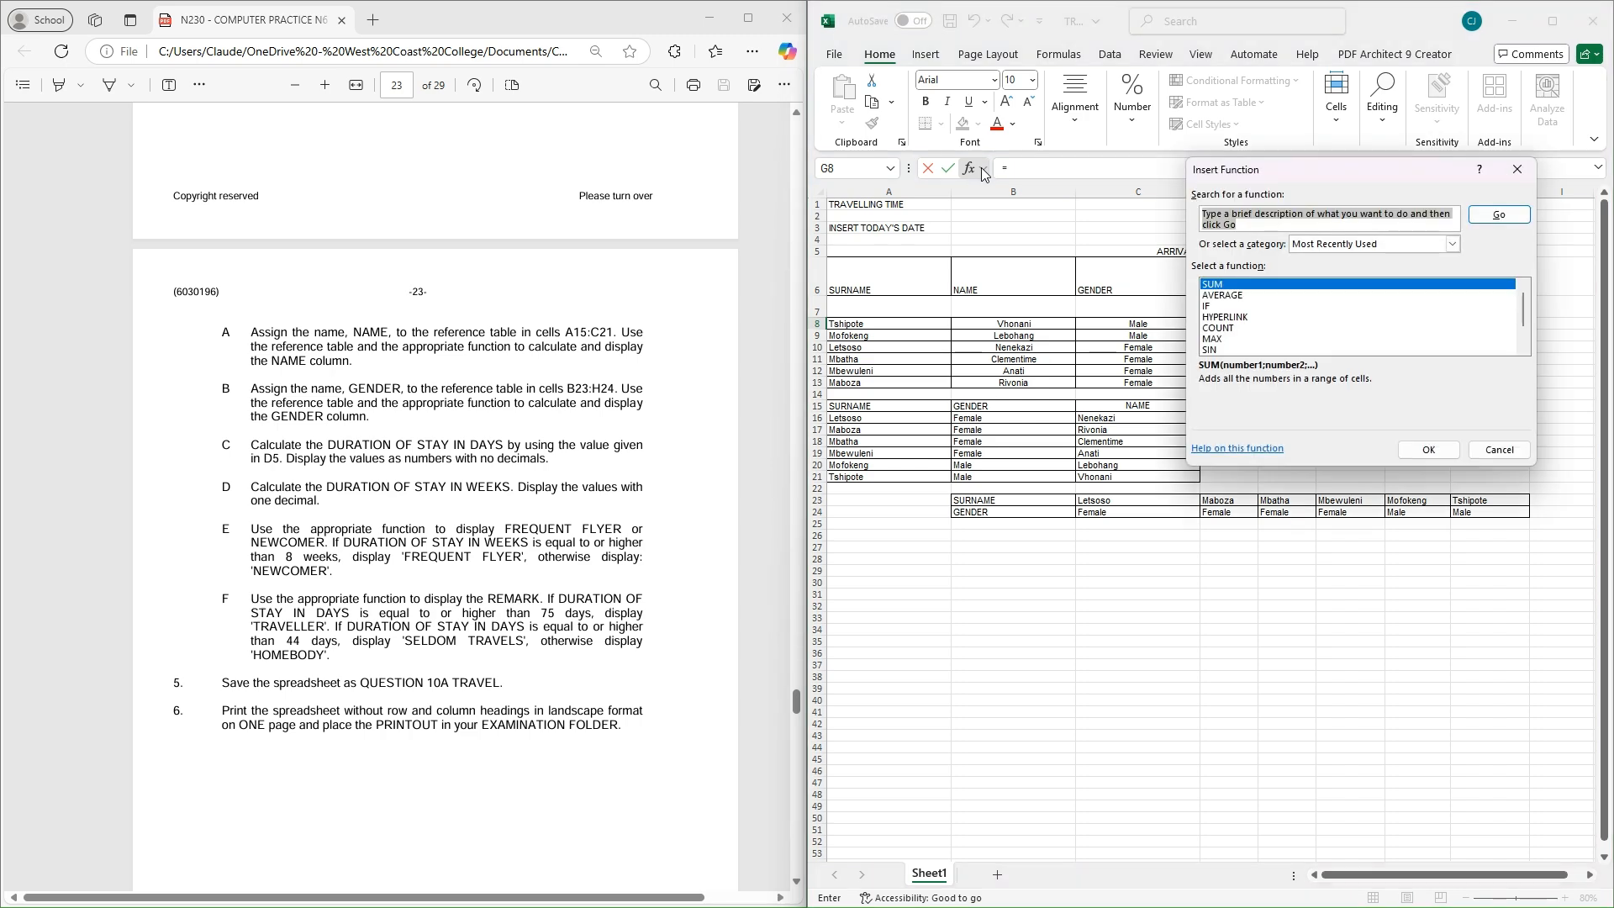
double_click(1225, 306)
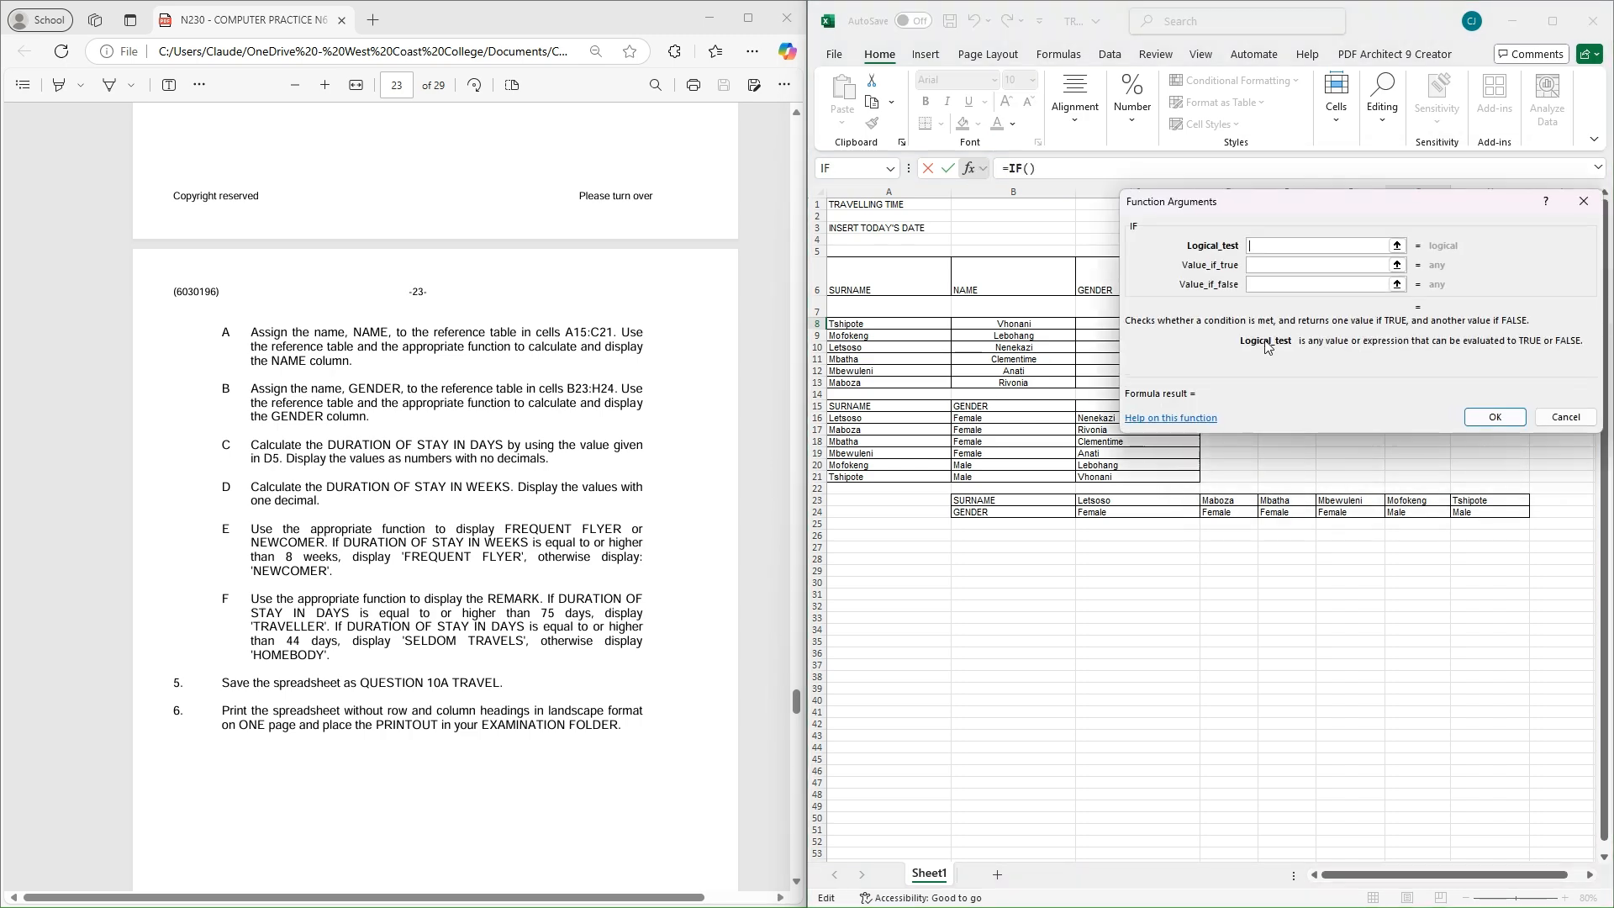
left_click_drag(1288, 200, 1257, 454)
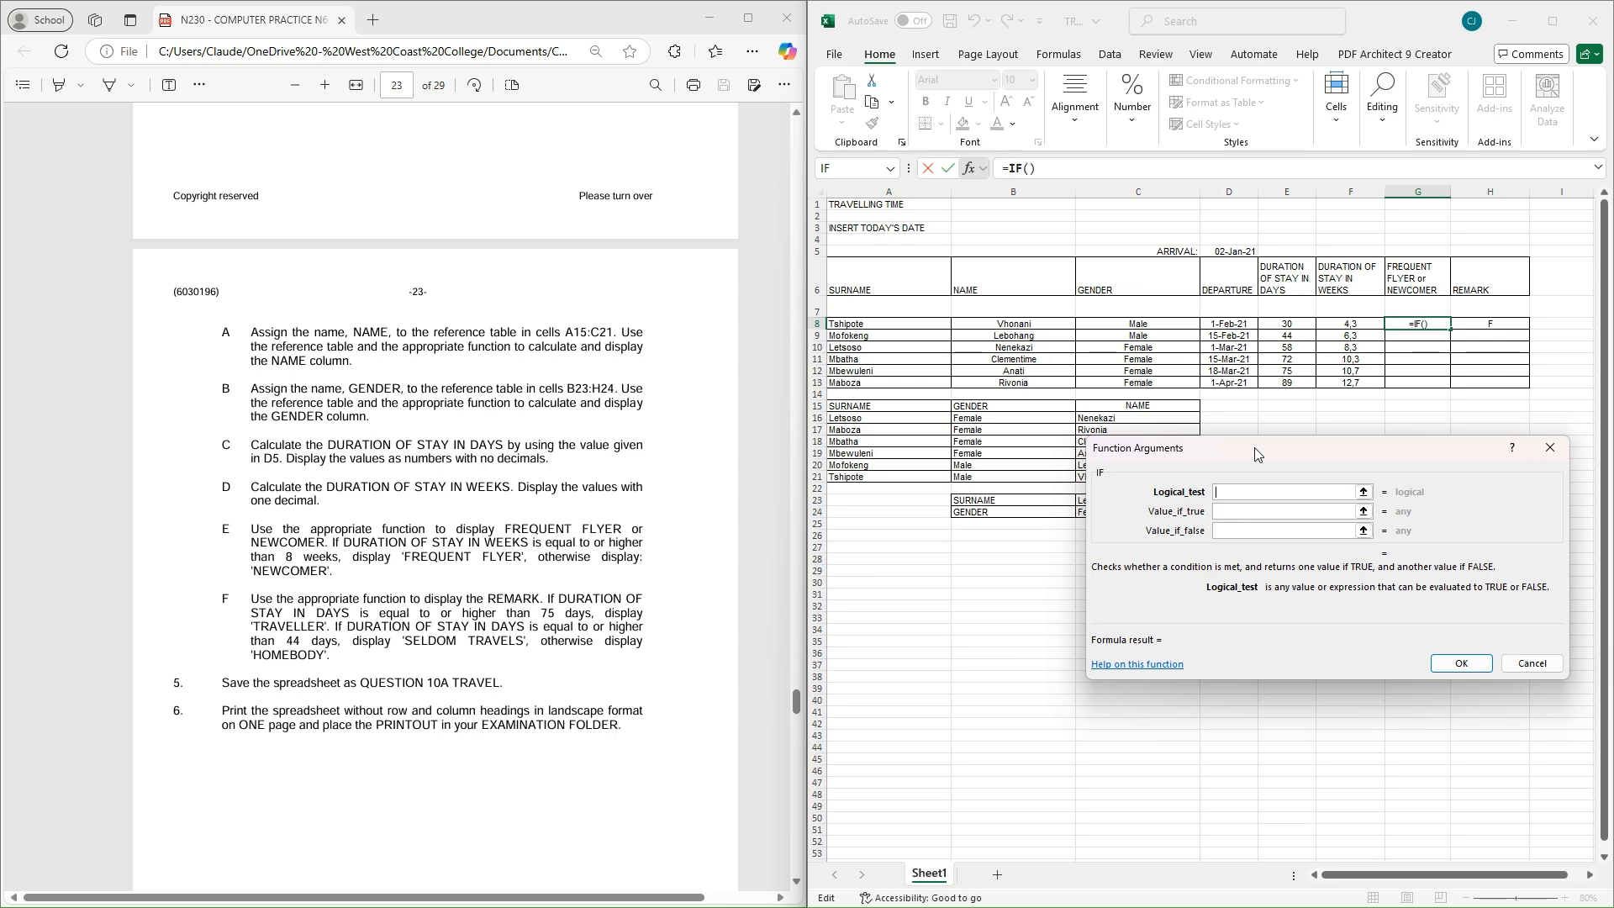
left_click(1354, 324)
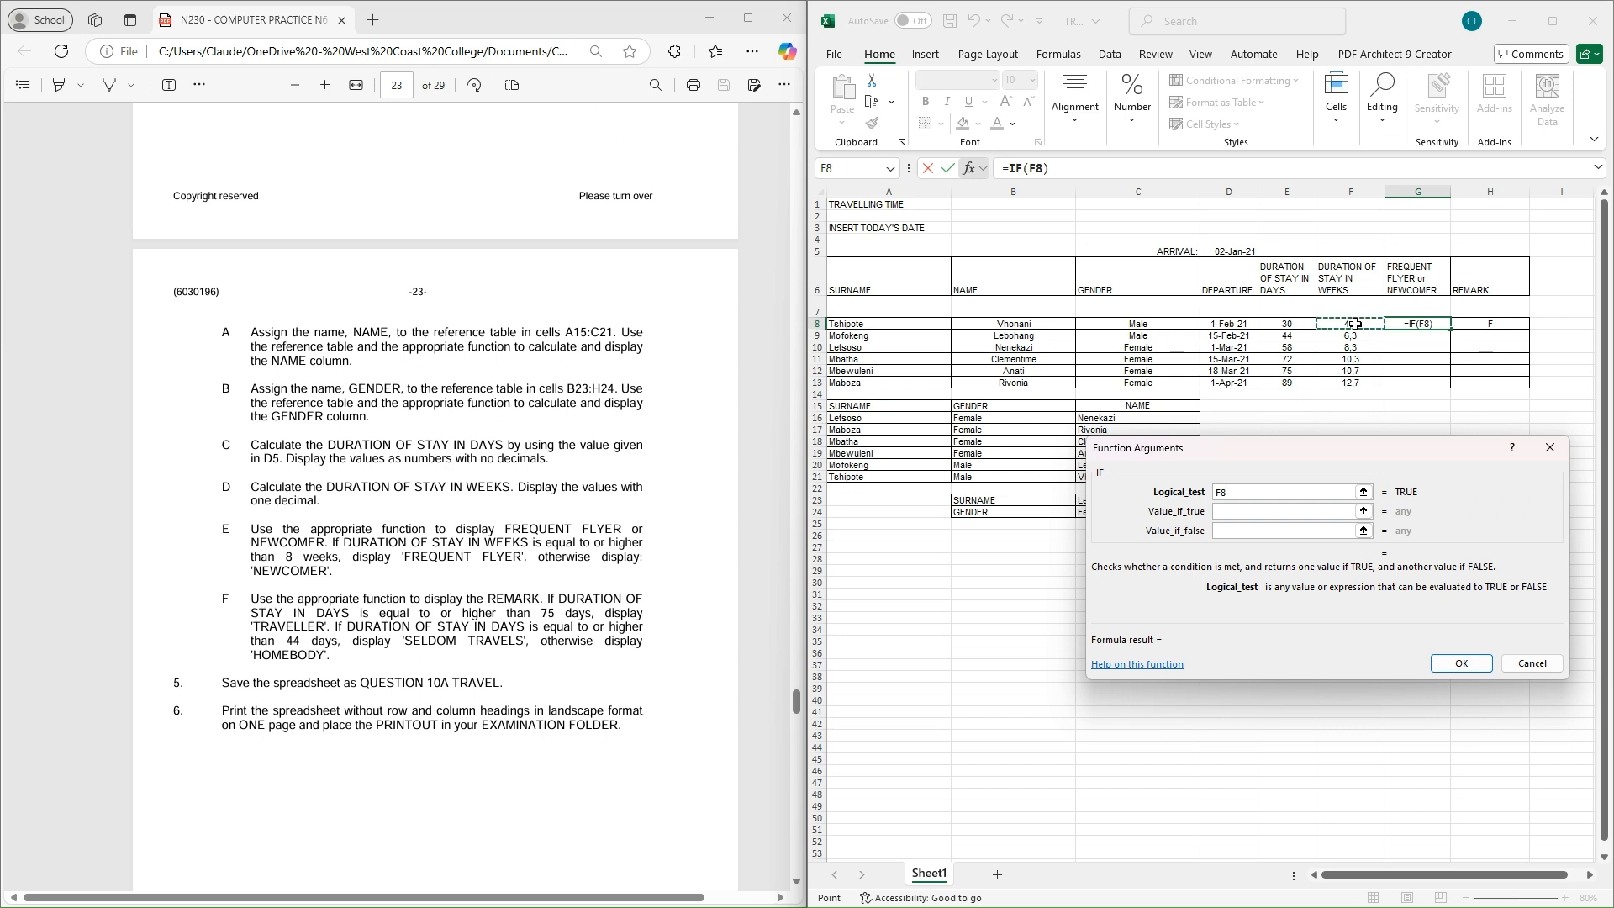
type(">")
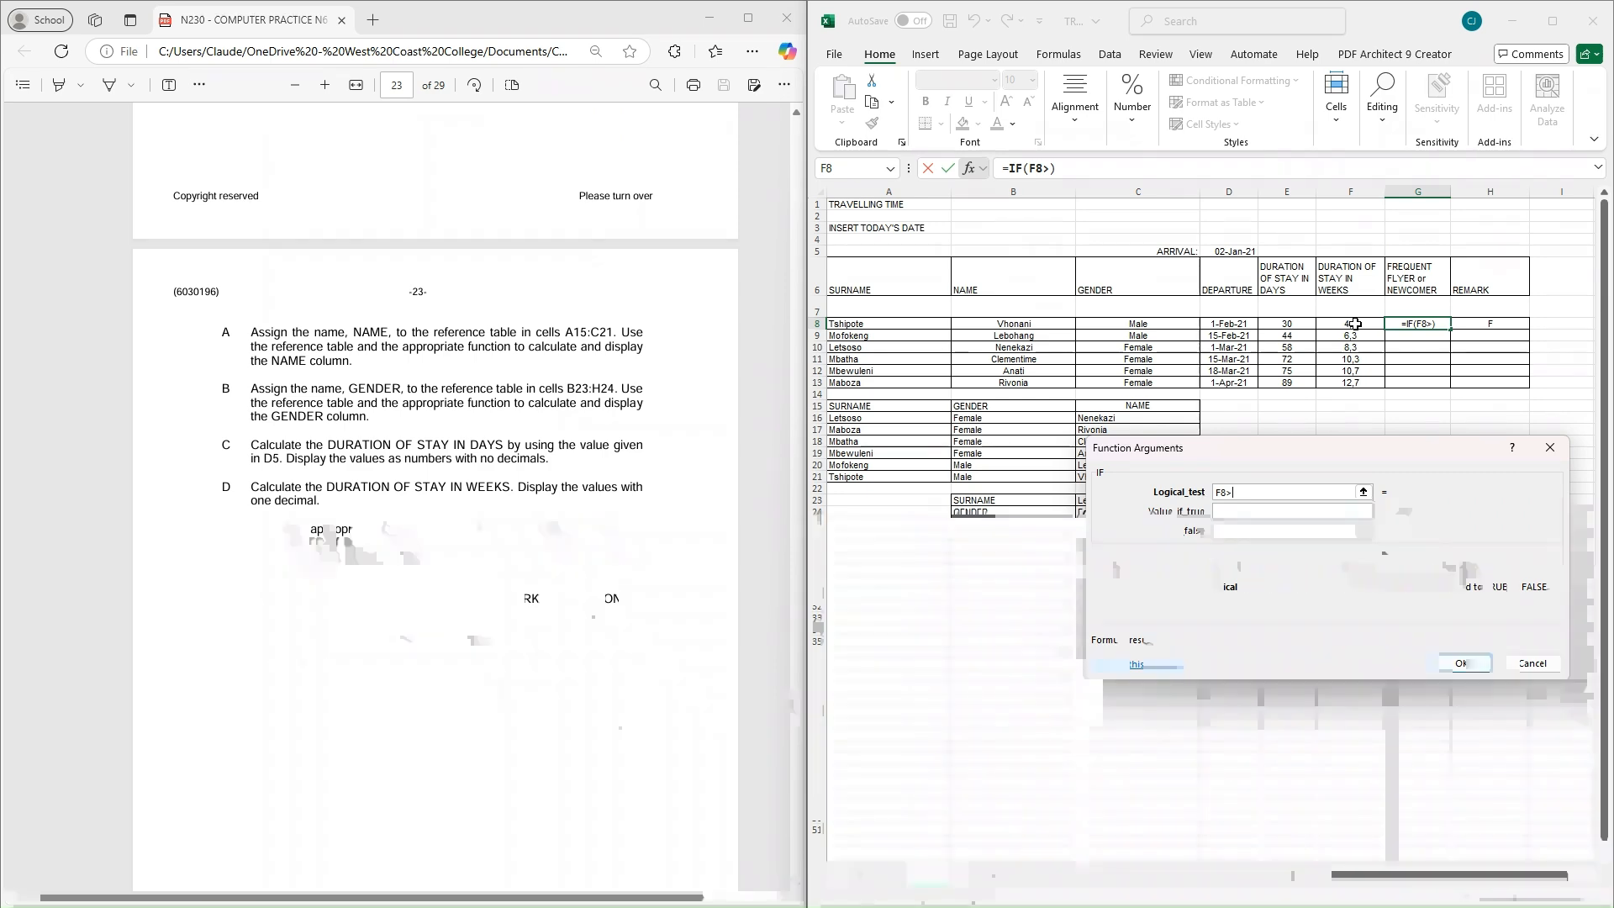
type("8")
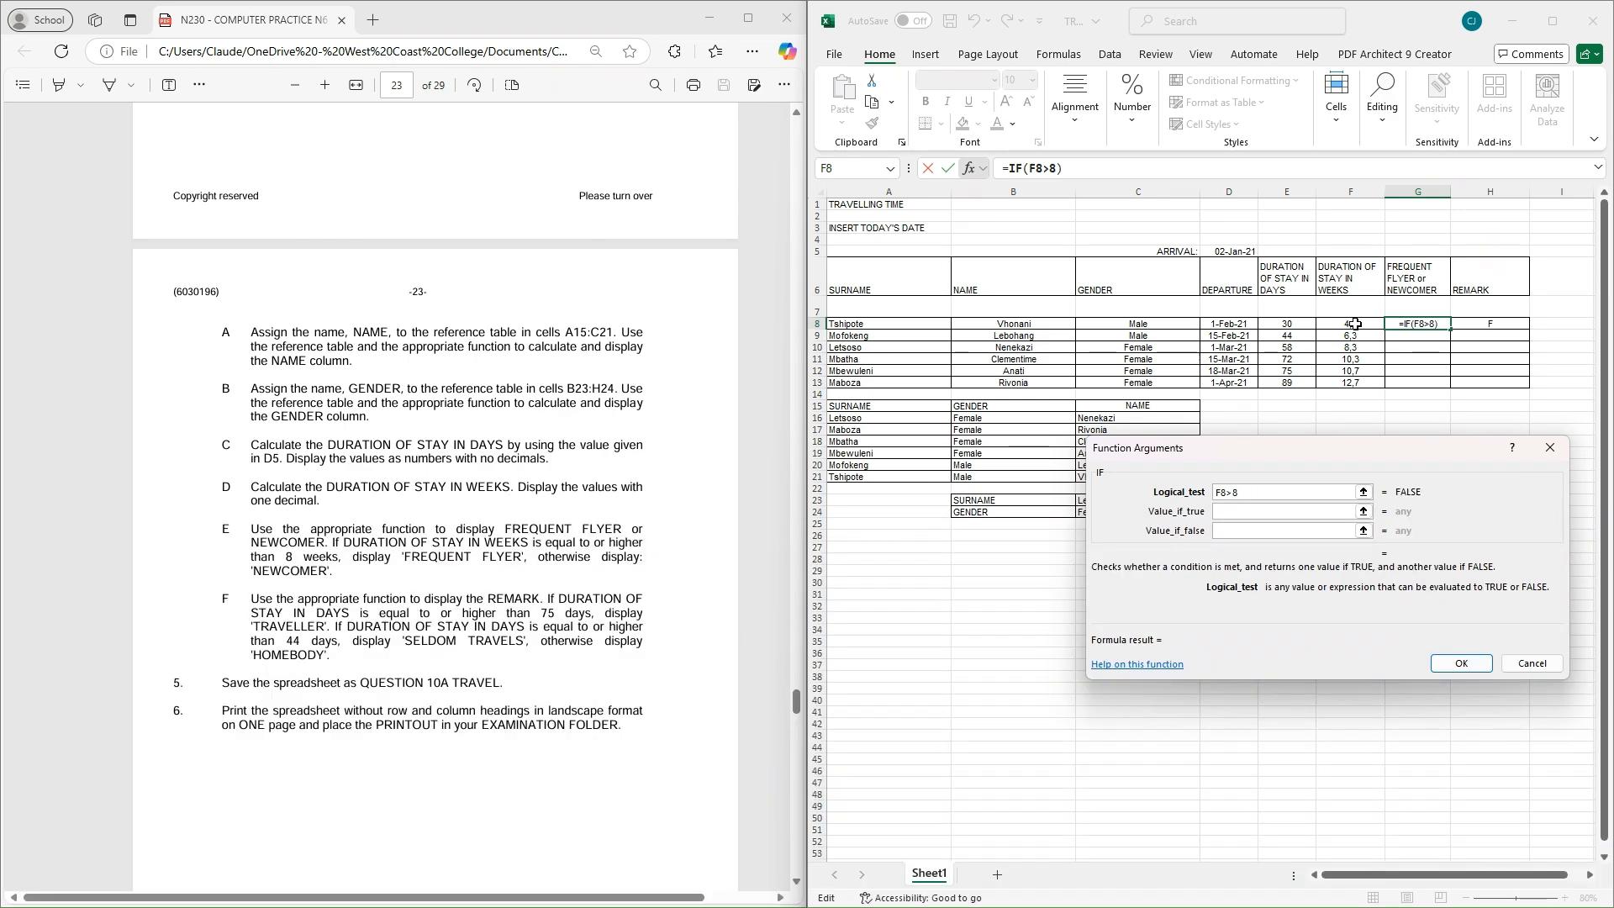
Set the IF results to "FREQUENT FLYER" when true and "NEWCOMERS" when false, and confirm
left_click(1233, 509)
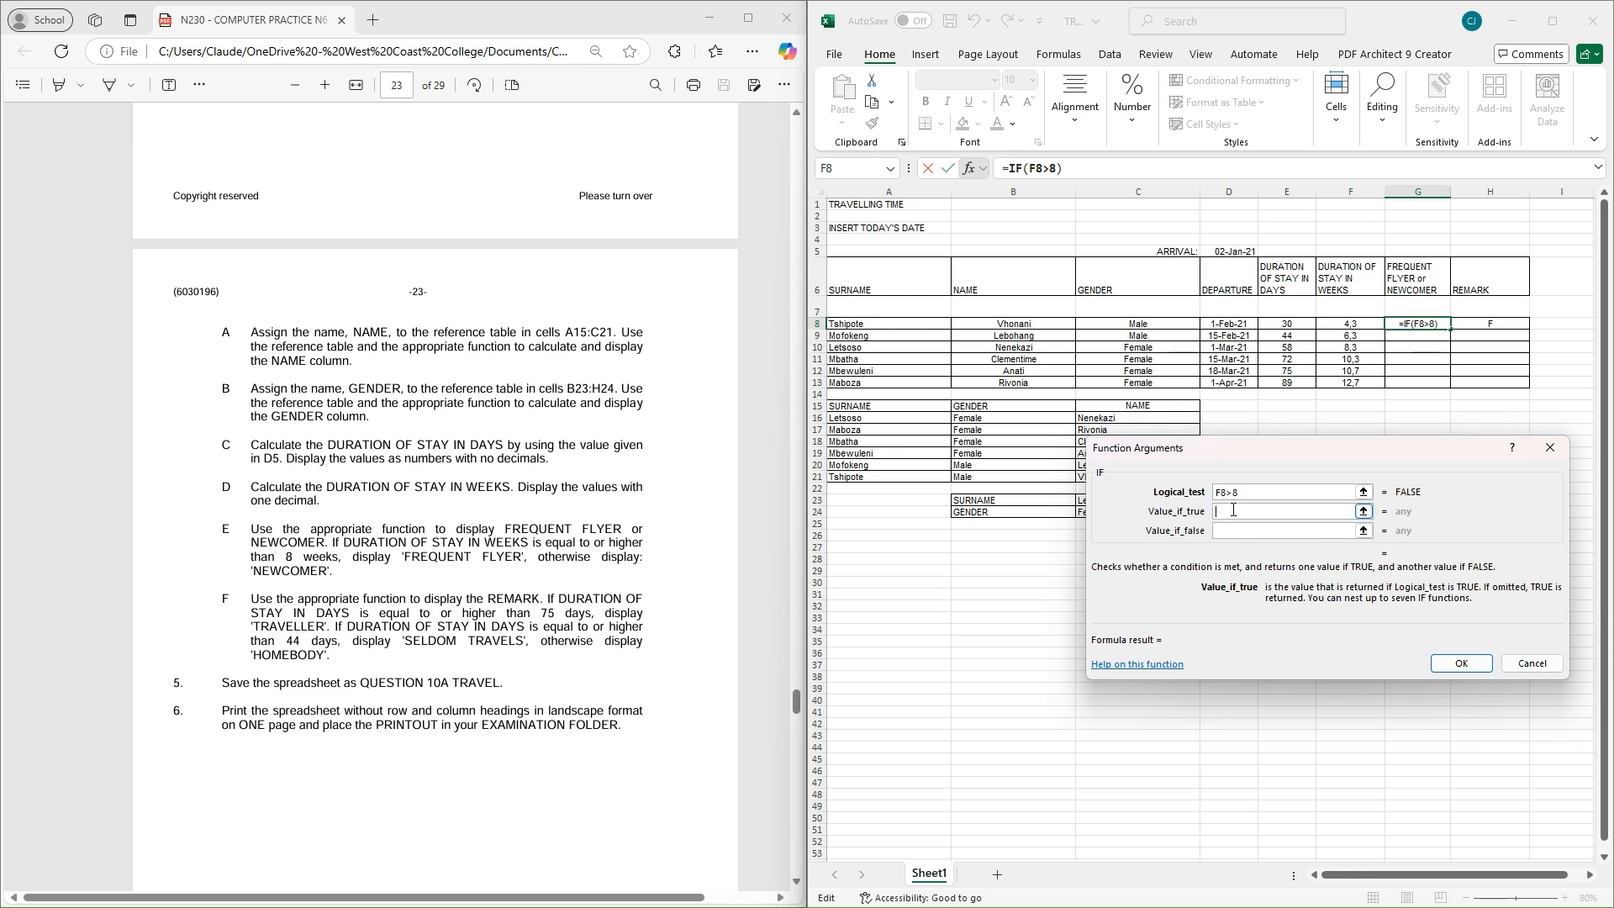
type("FREQU")
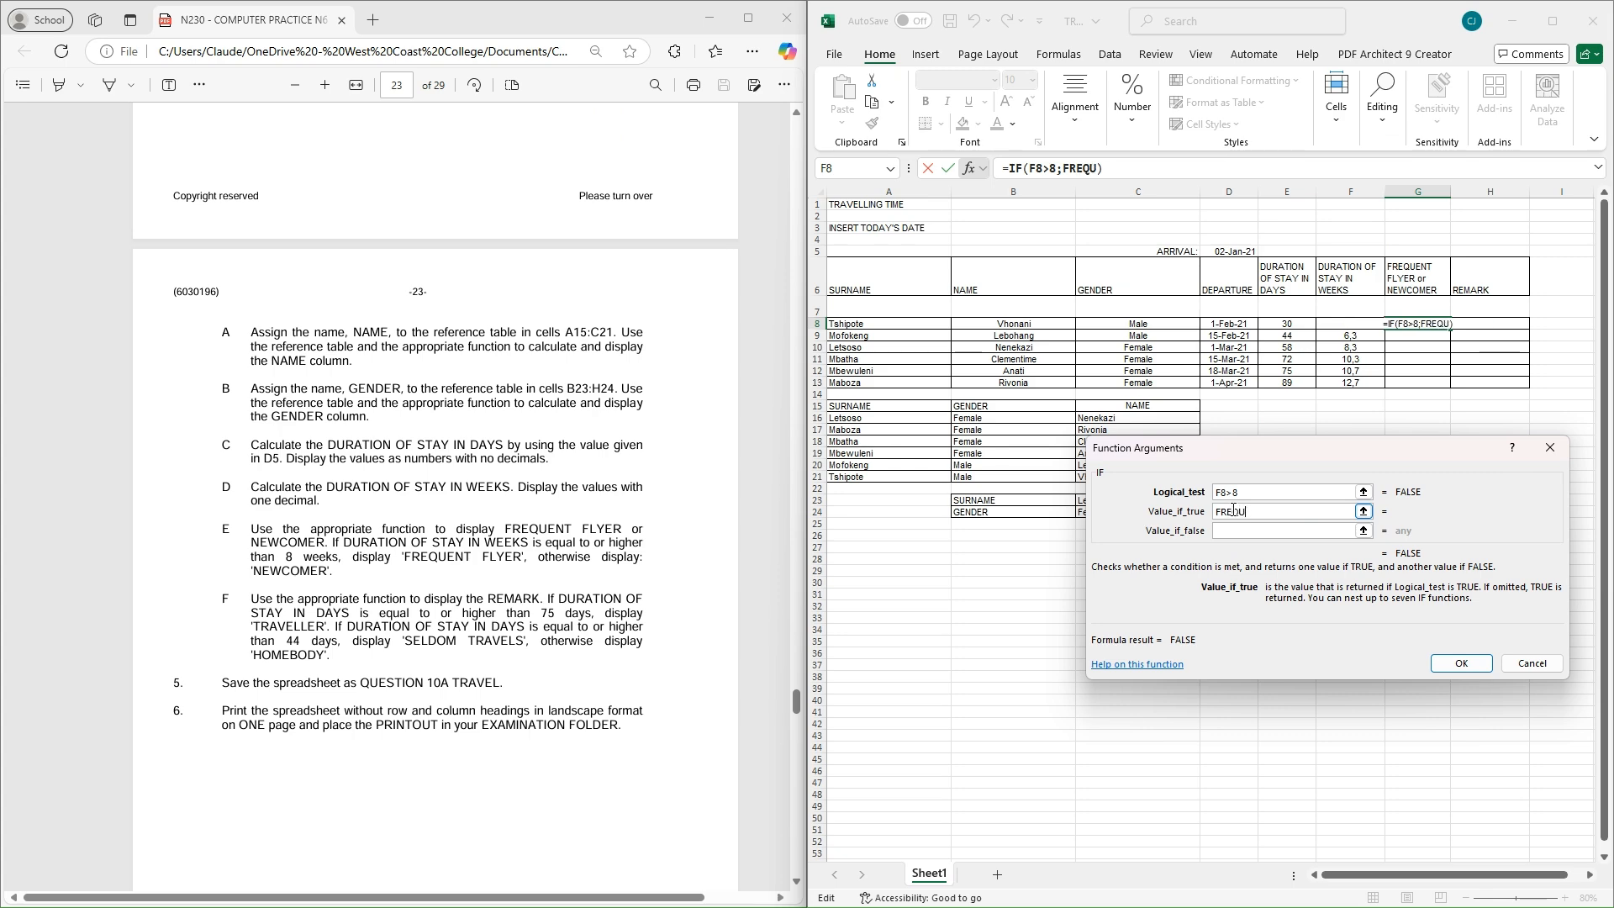
type("ENT FLYER")
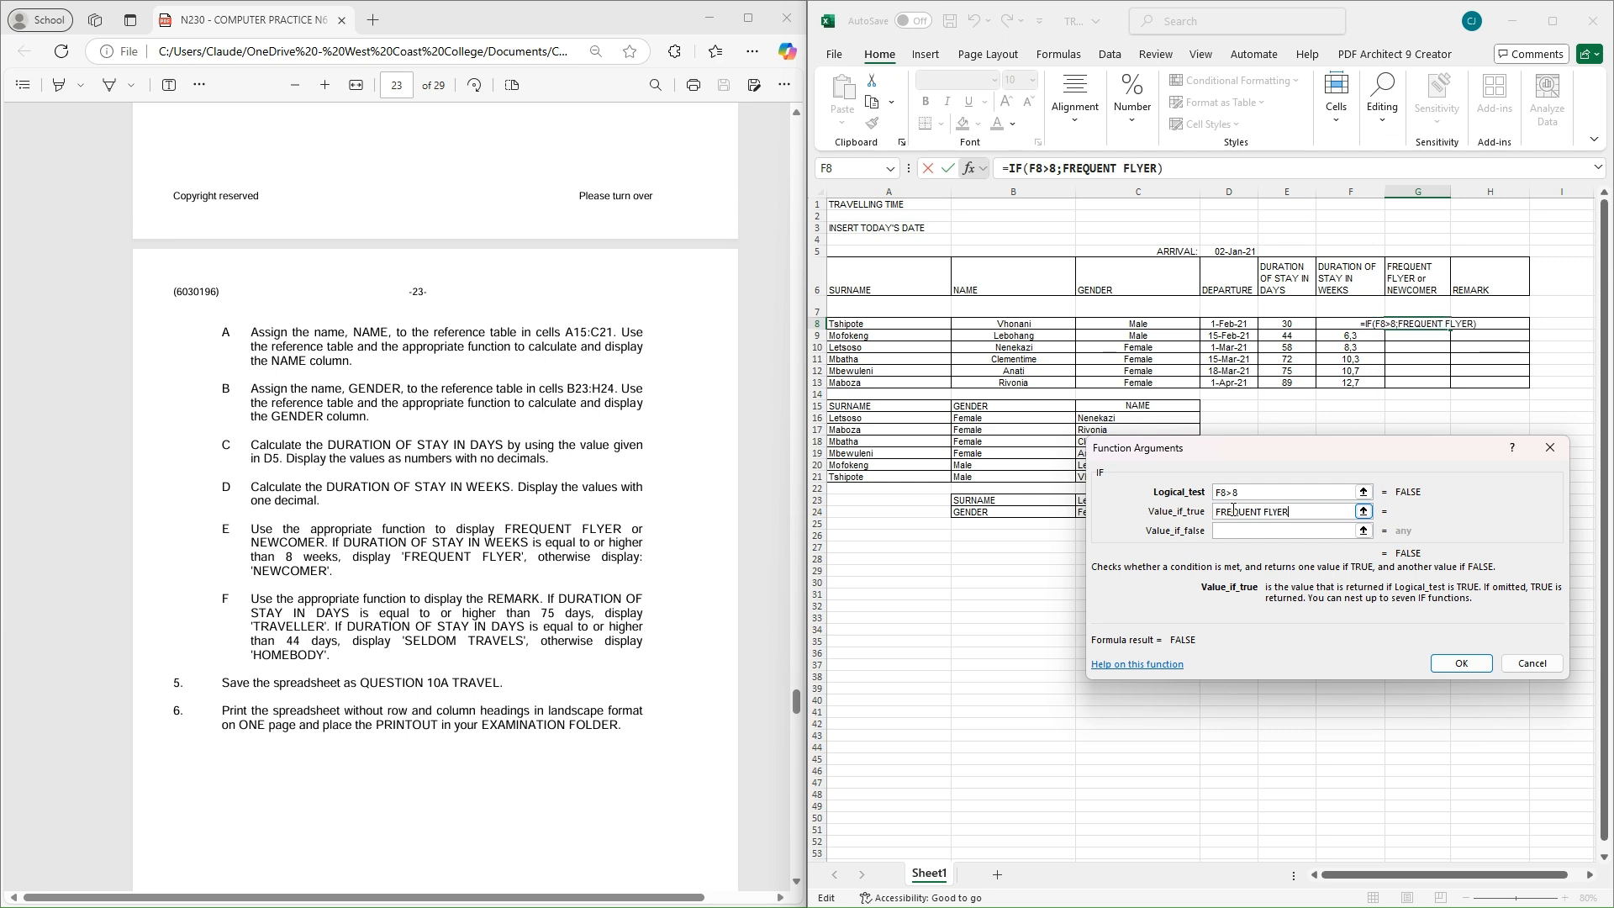
left_click(1278, 533)
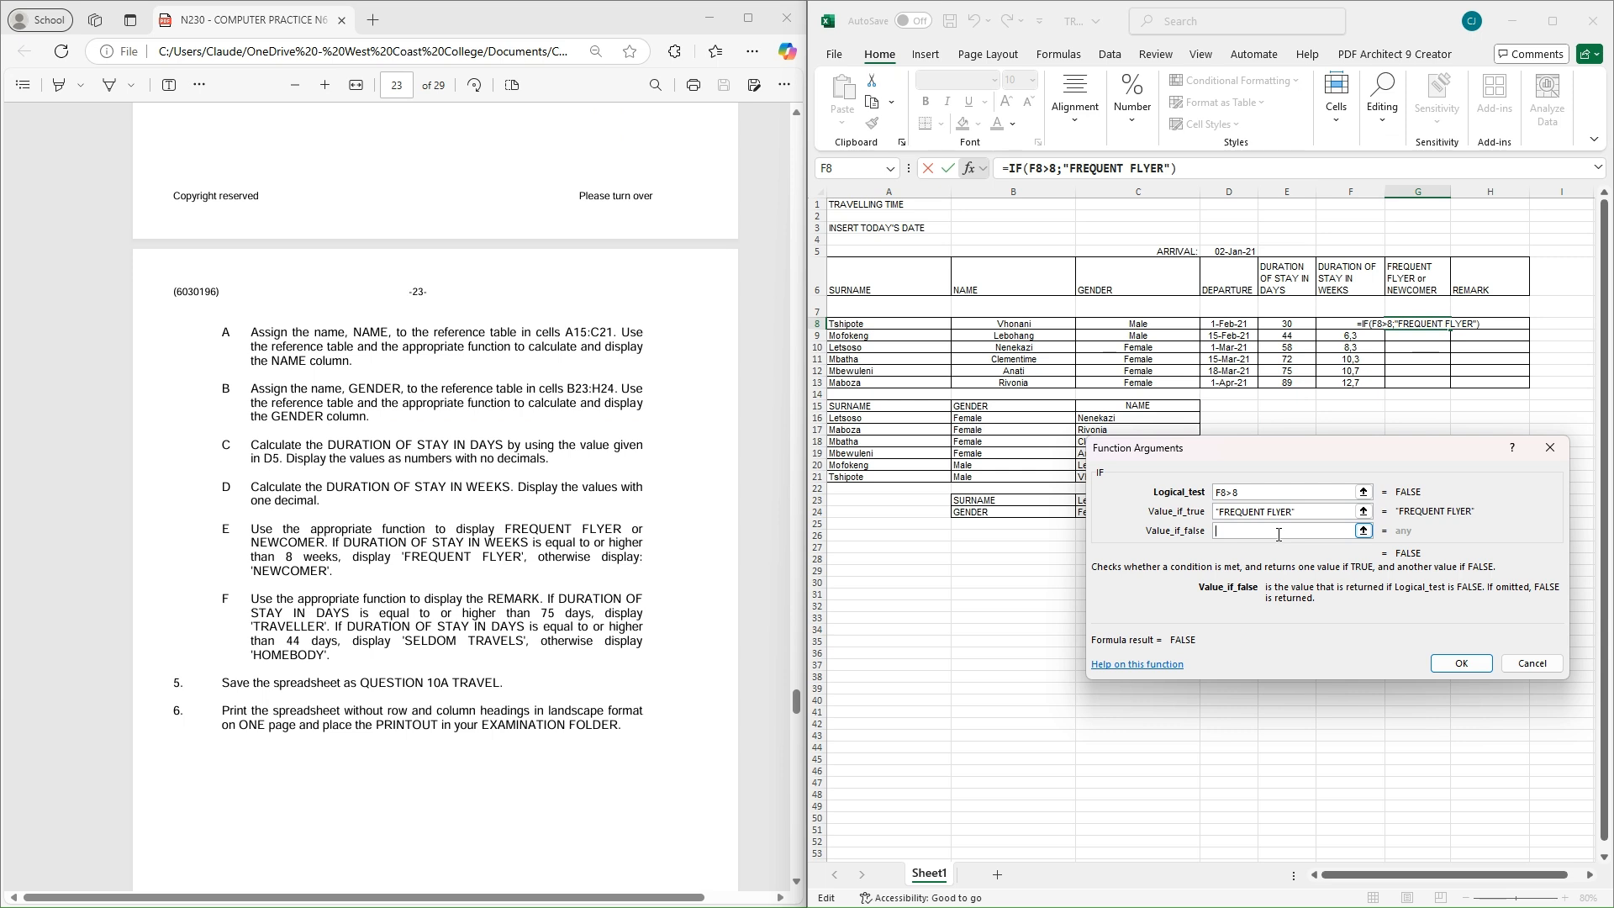
type("NEW")
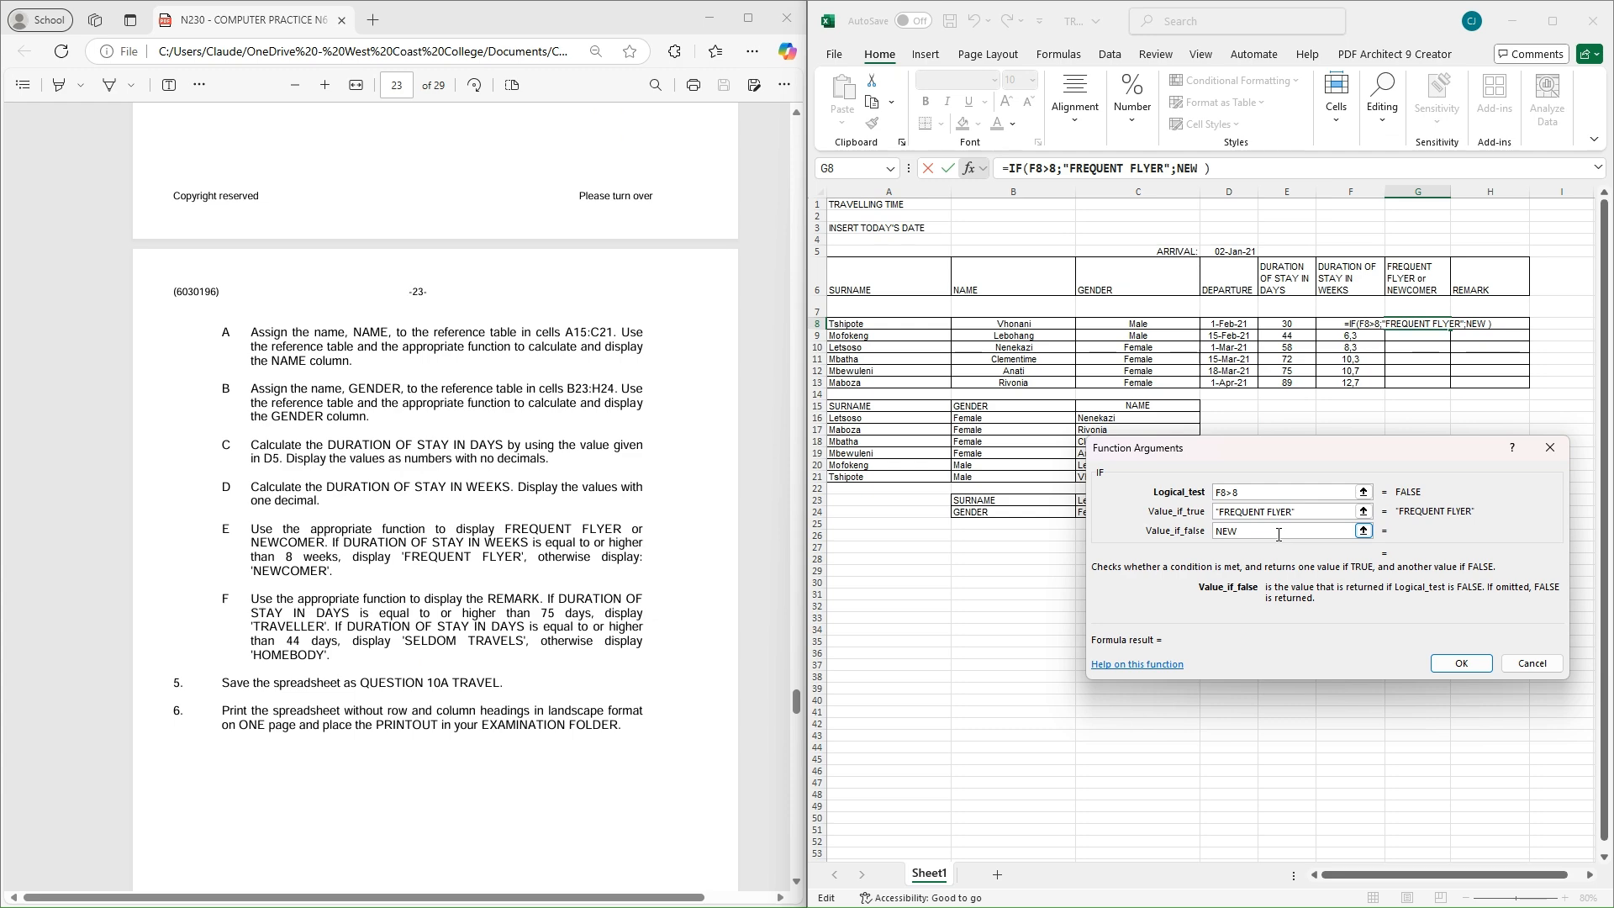
key("BackSpace")
type("COMERS")
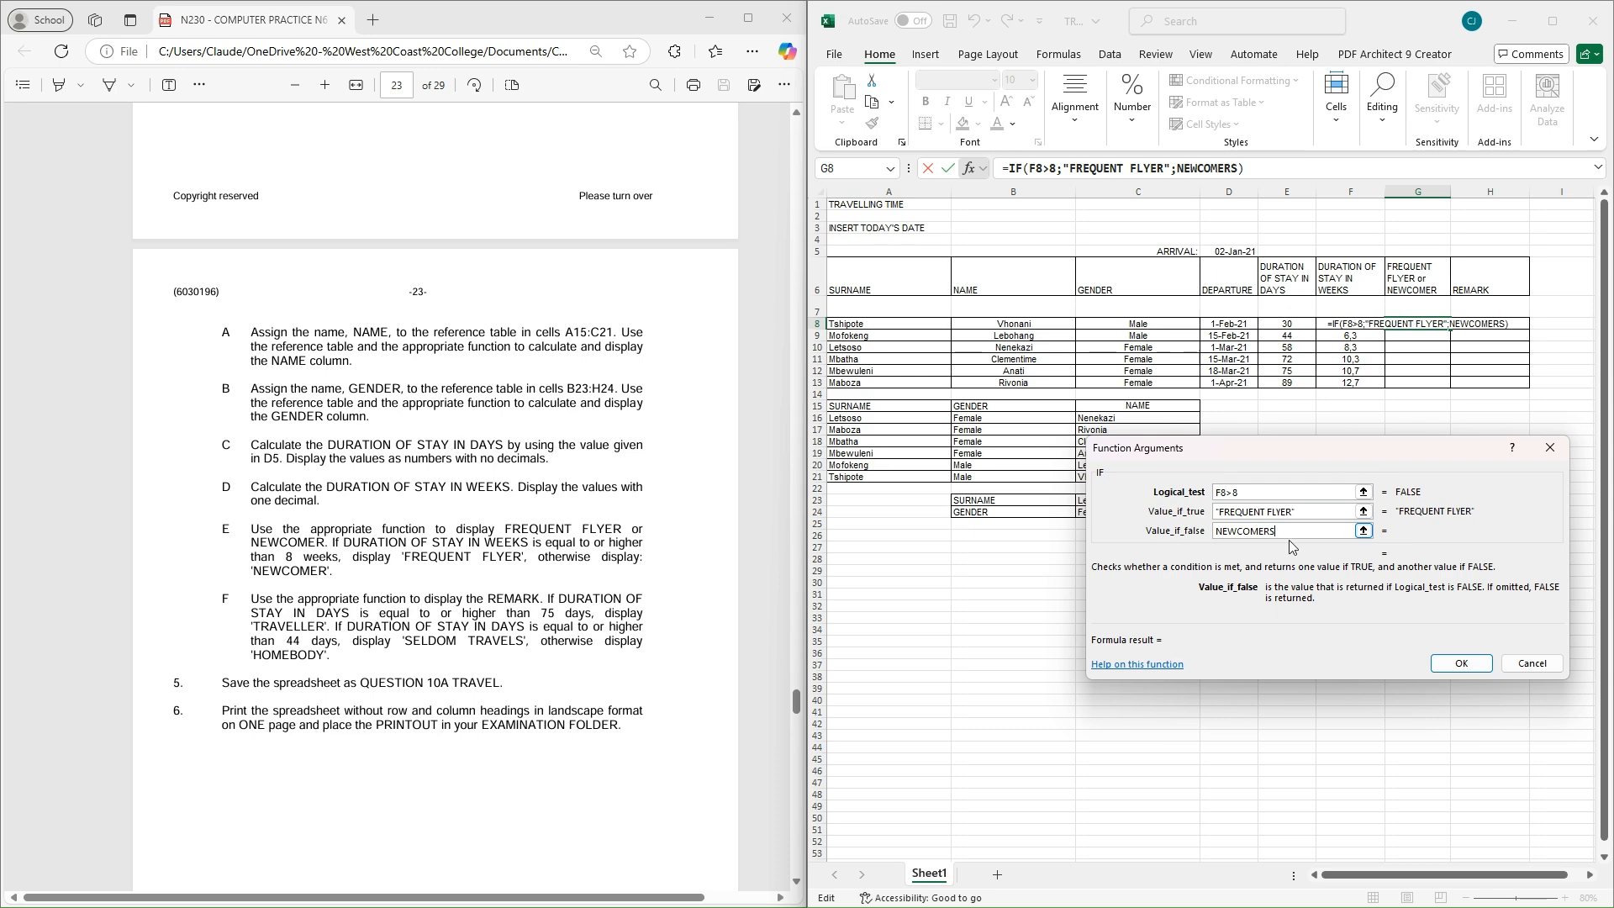
left_click(1308, 512)
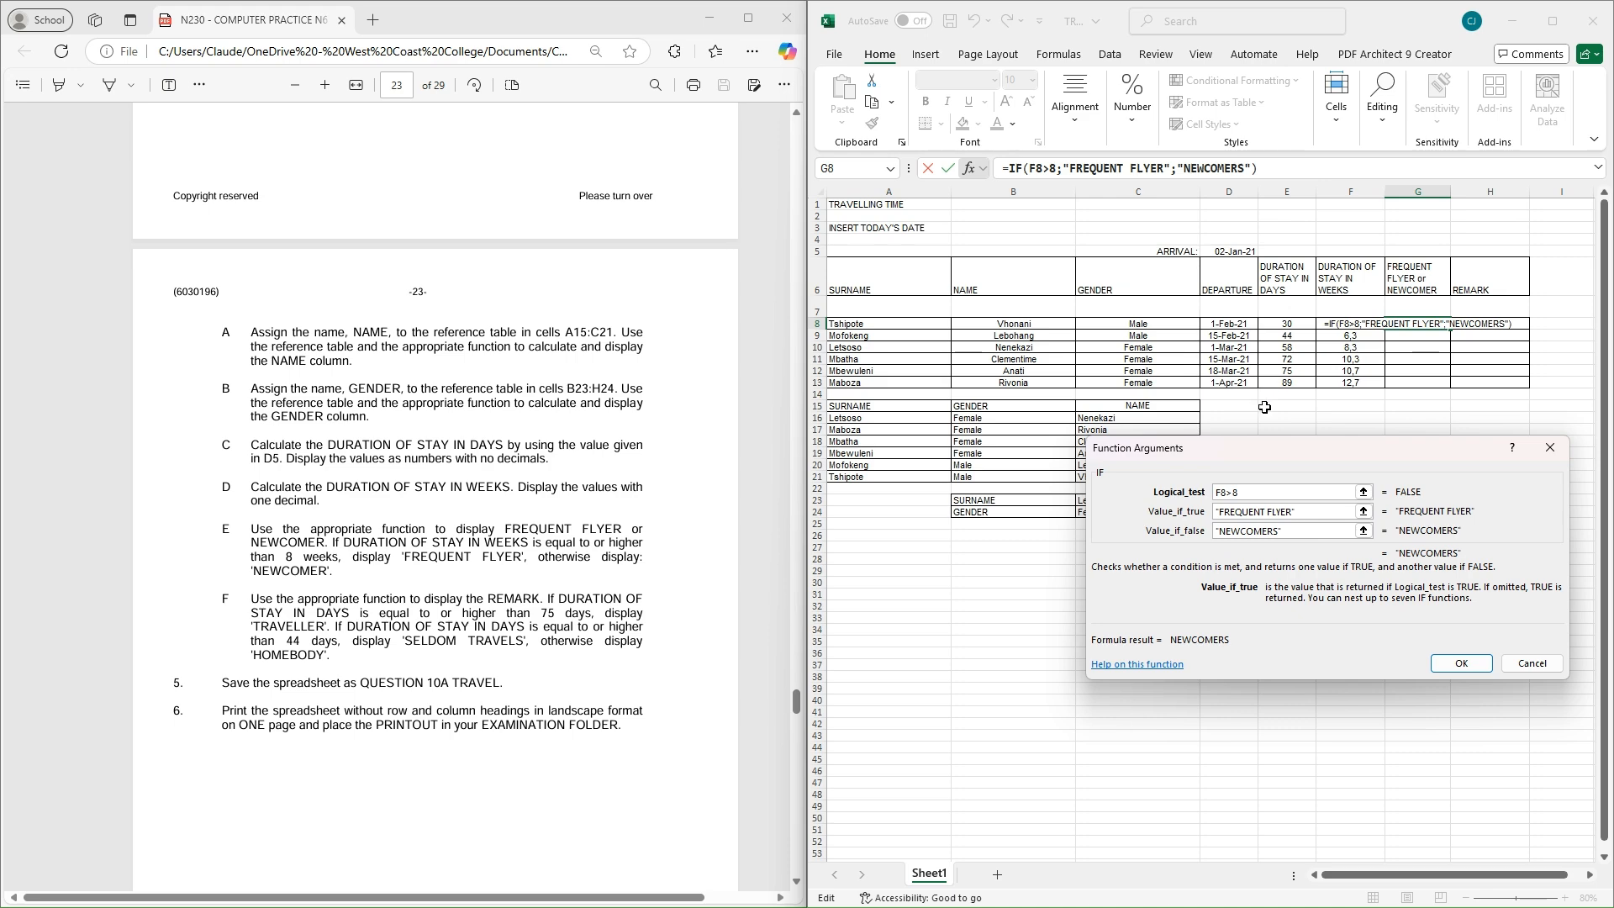
left_click(1460, 663)
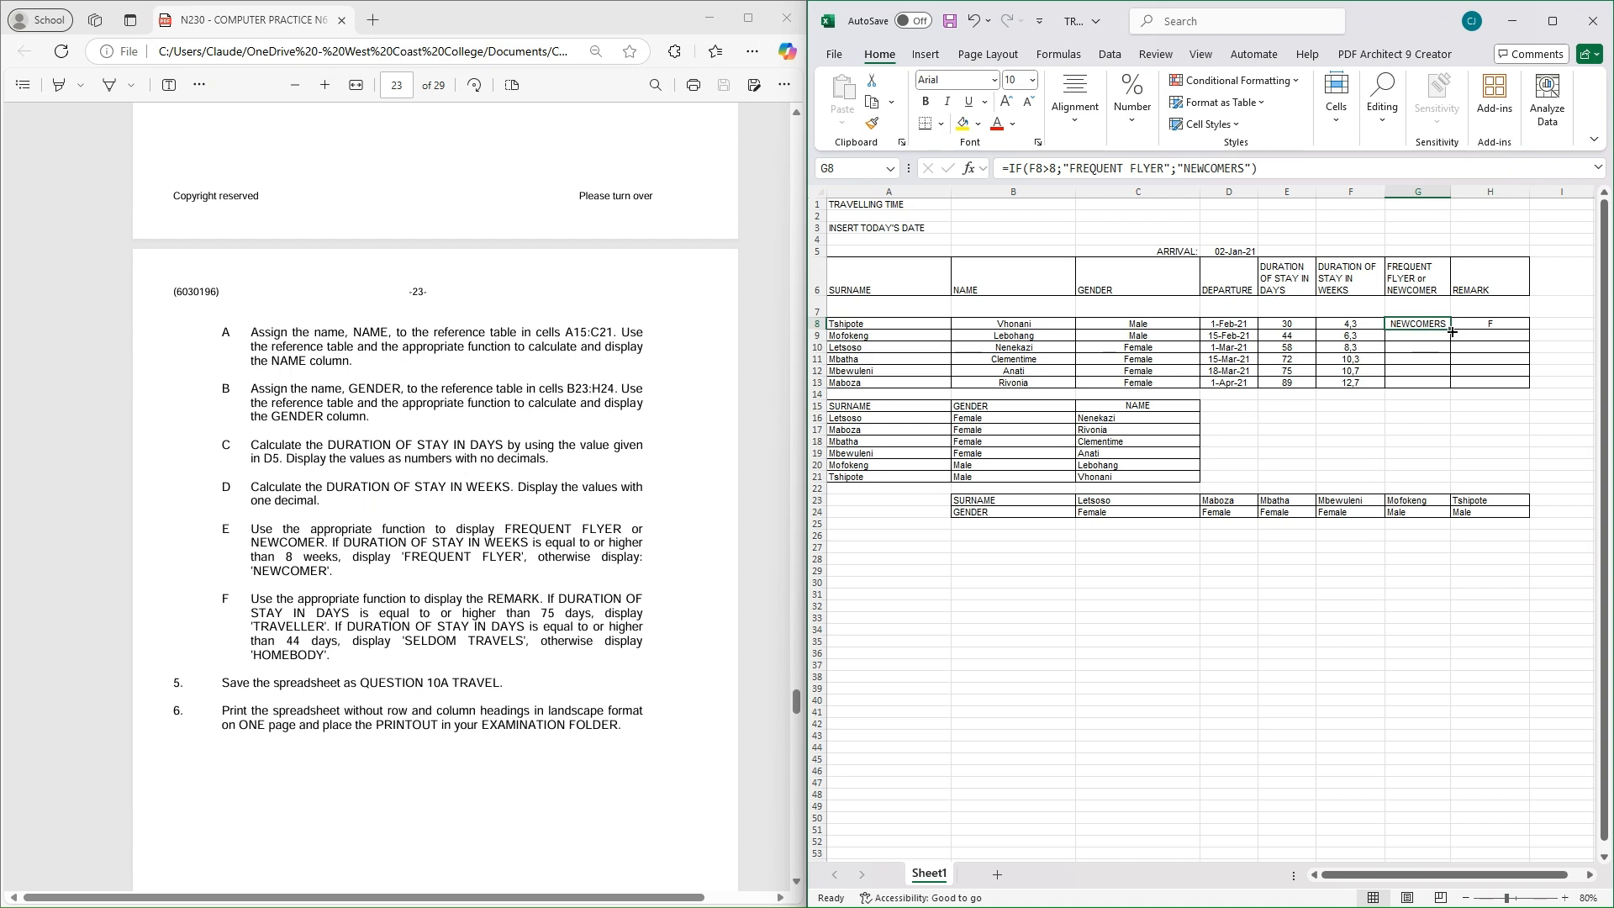
Copy the G8 formula down to G13 and widen column G to fit FREQUENT FLYER
left_click_drag(1451, 332, 1446, 389)
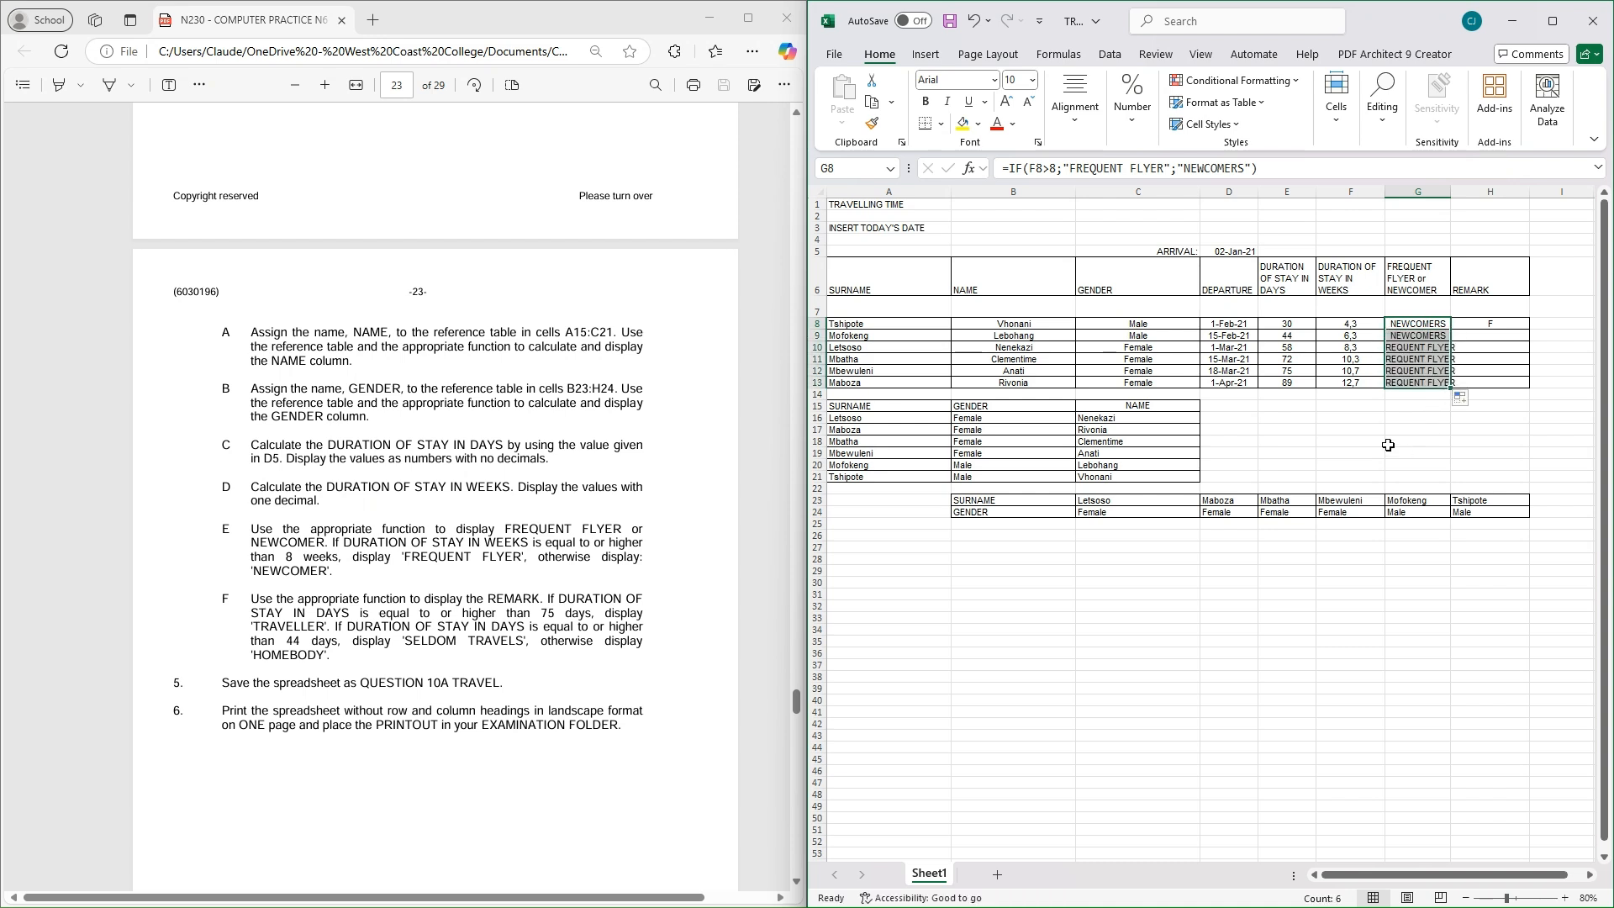
left_click_drag(1451, 191, 1475, 190)
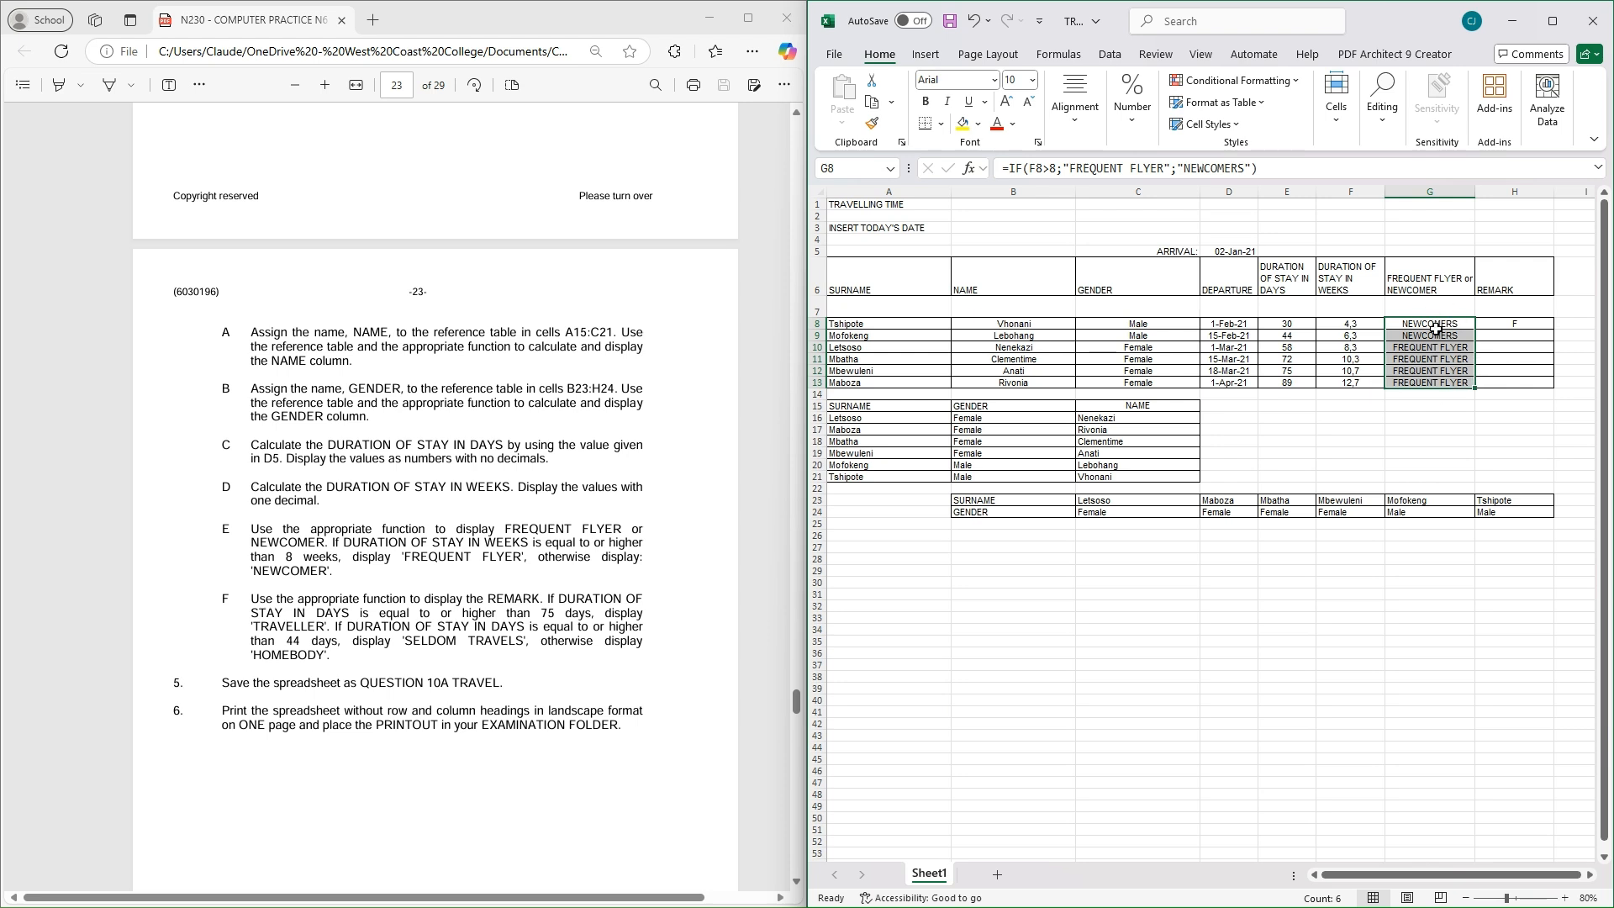
left_click(1512, 326)
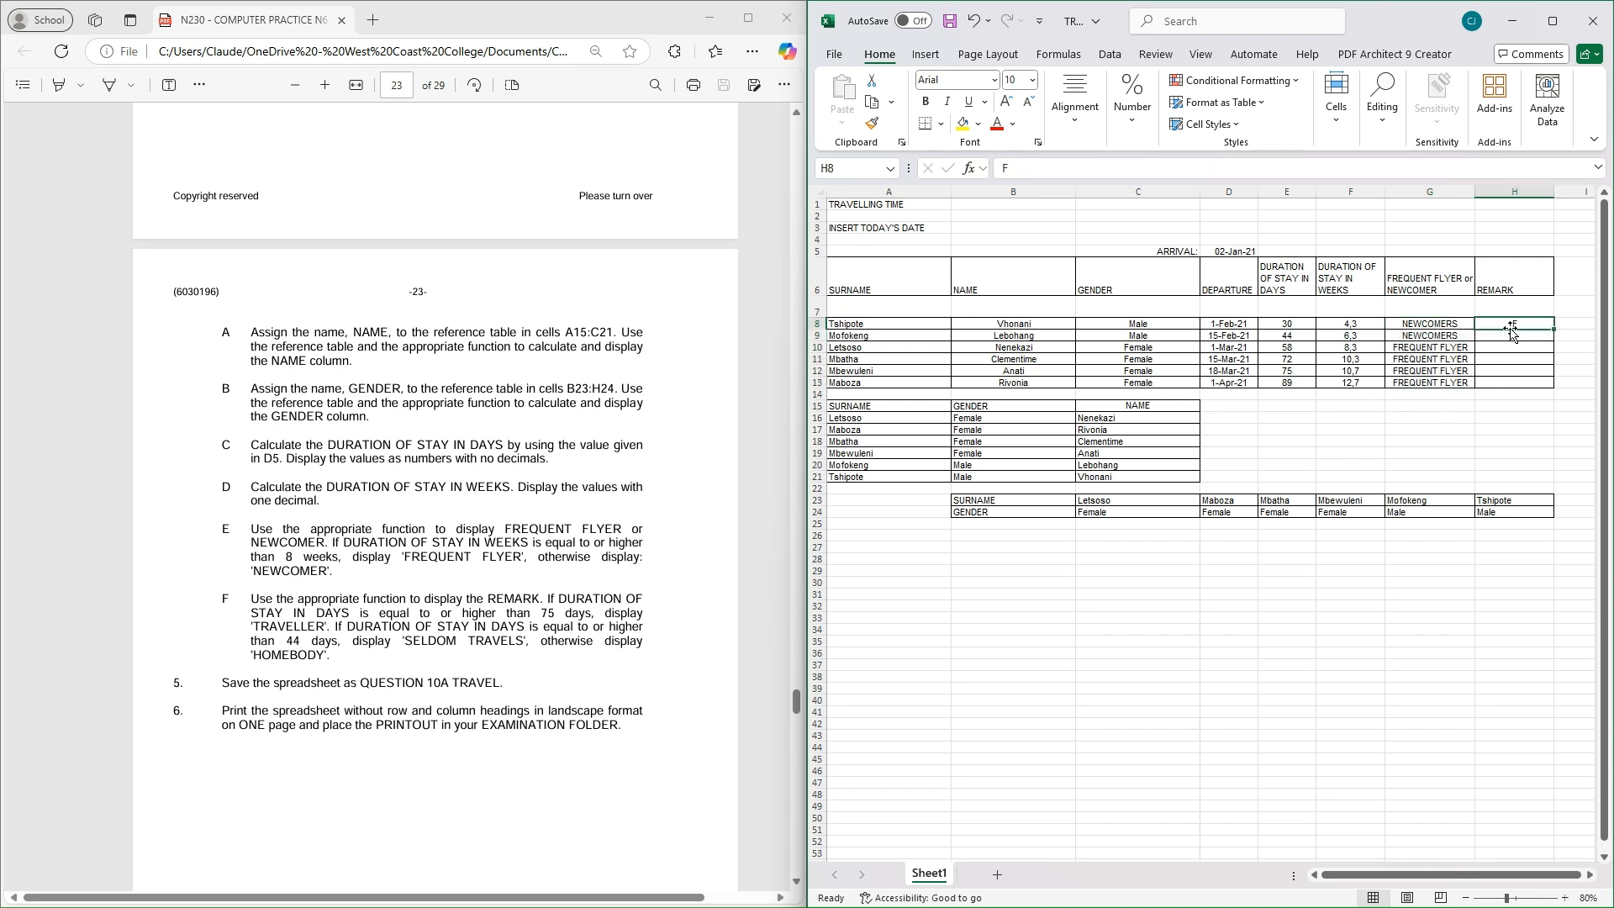
Clear the stray F from H8 and highlight the PDF's REMARK instruction F in yellow
key("BackSpace")
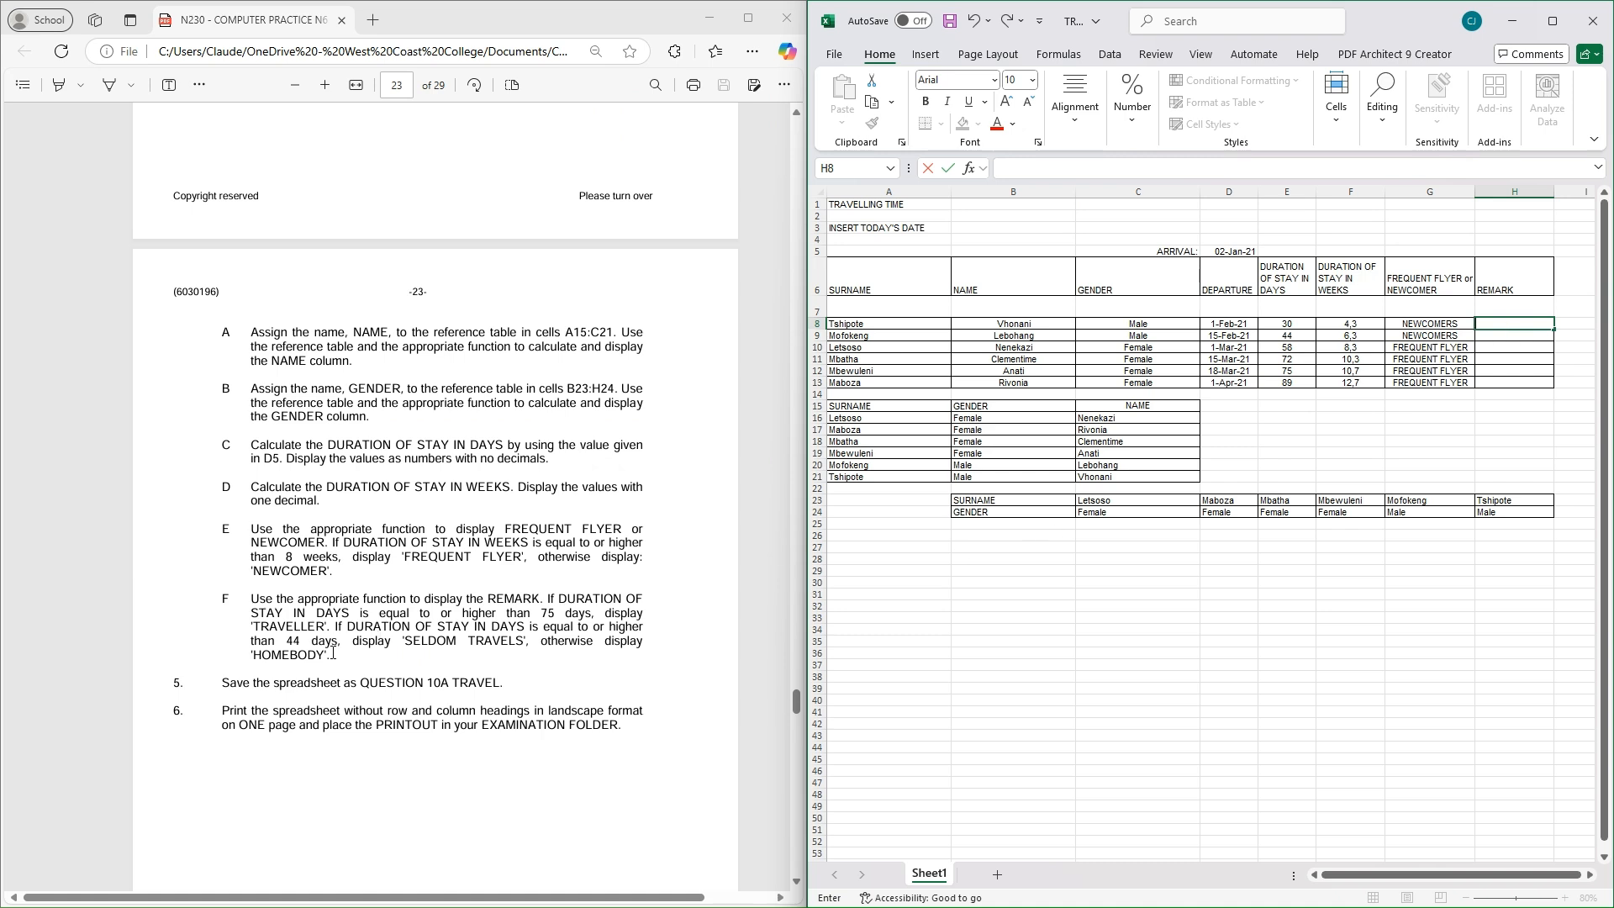
left_click_drag(333, 655, 237, 593)
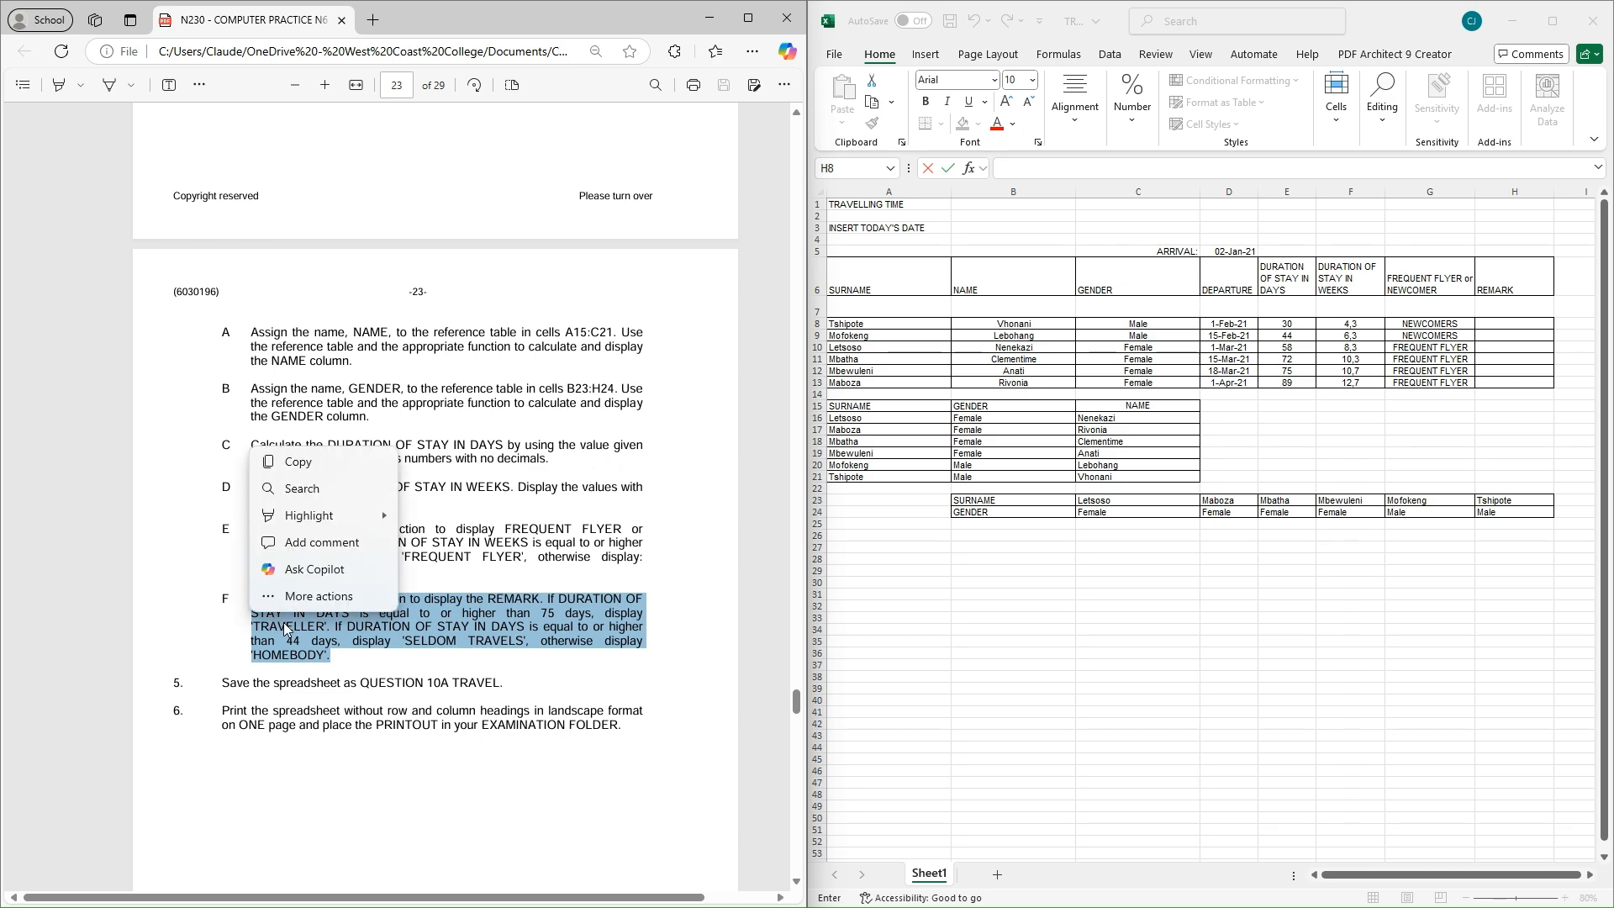
mouse_move(304, 524)
left_click(441, 515)
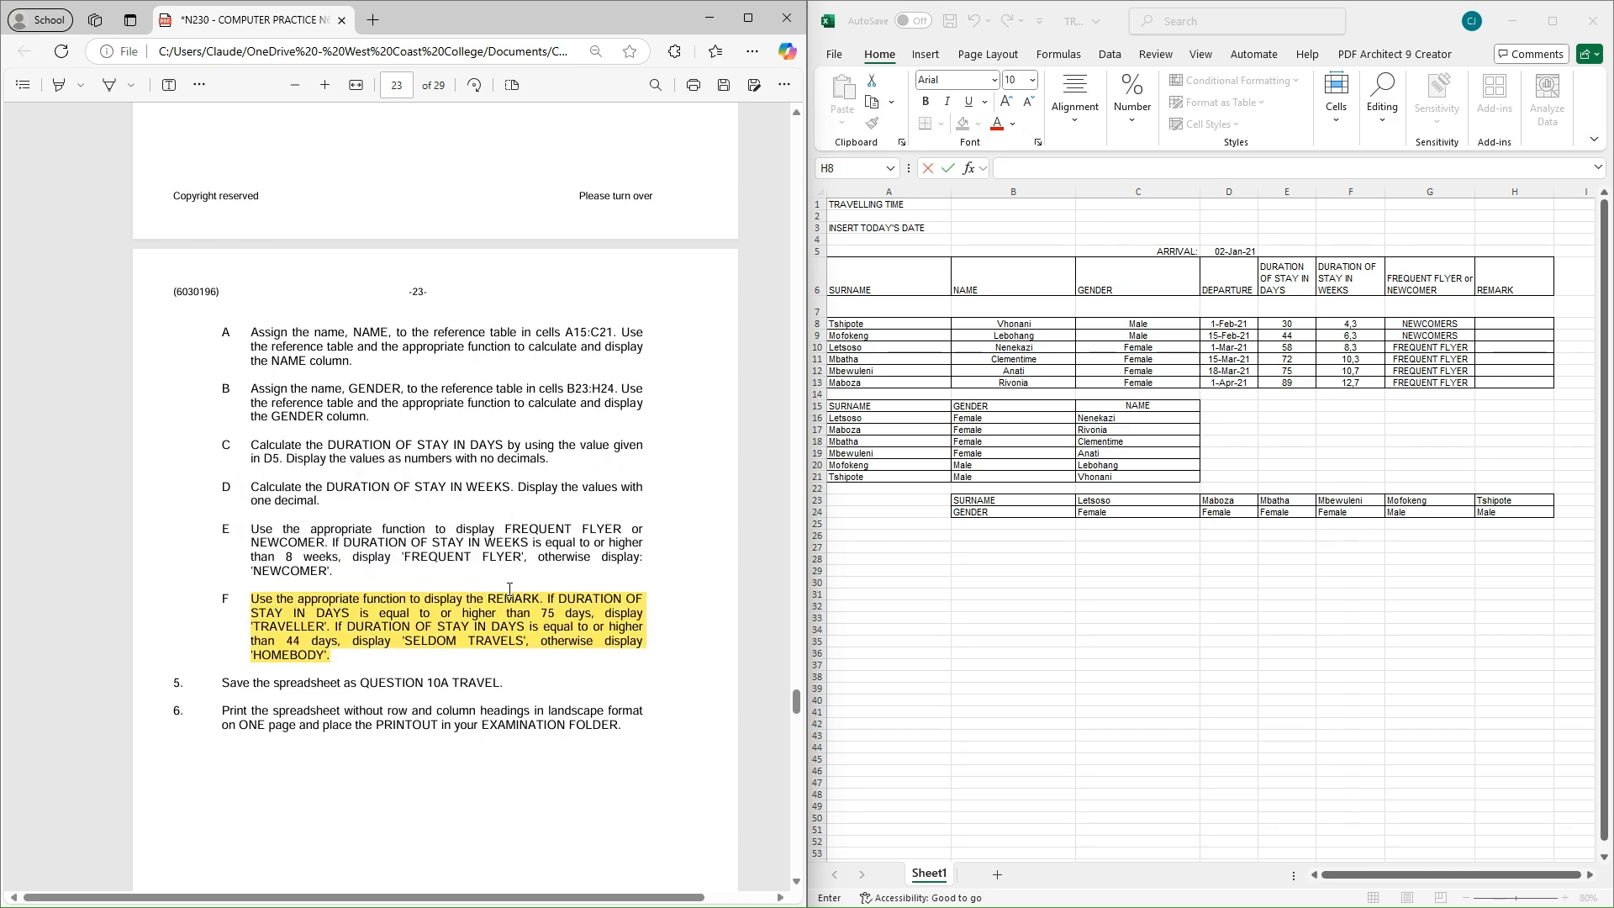
left_click(1505, 326)
type("=")
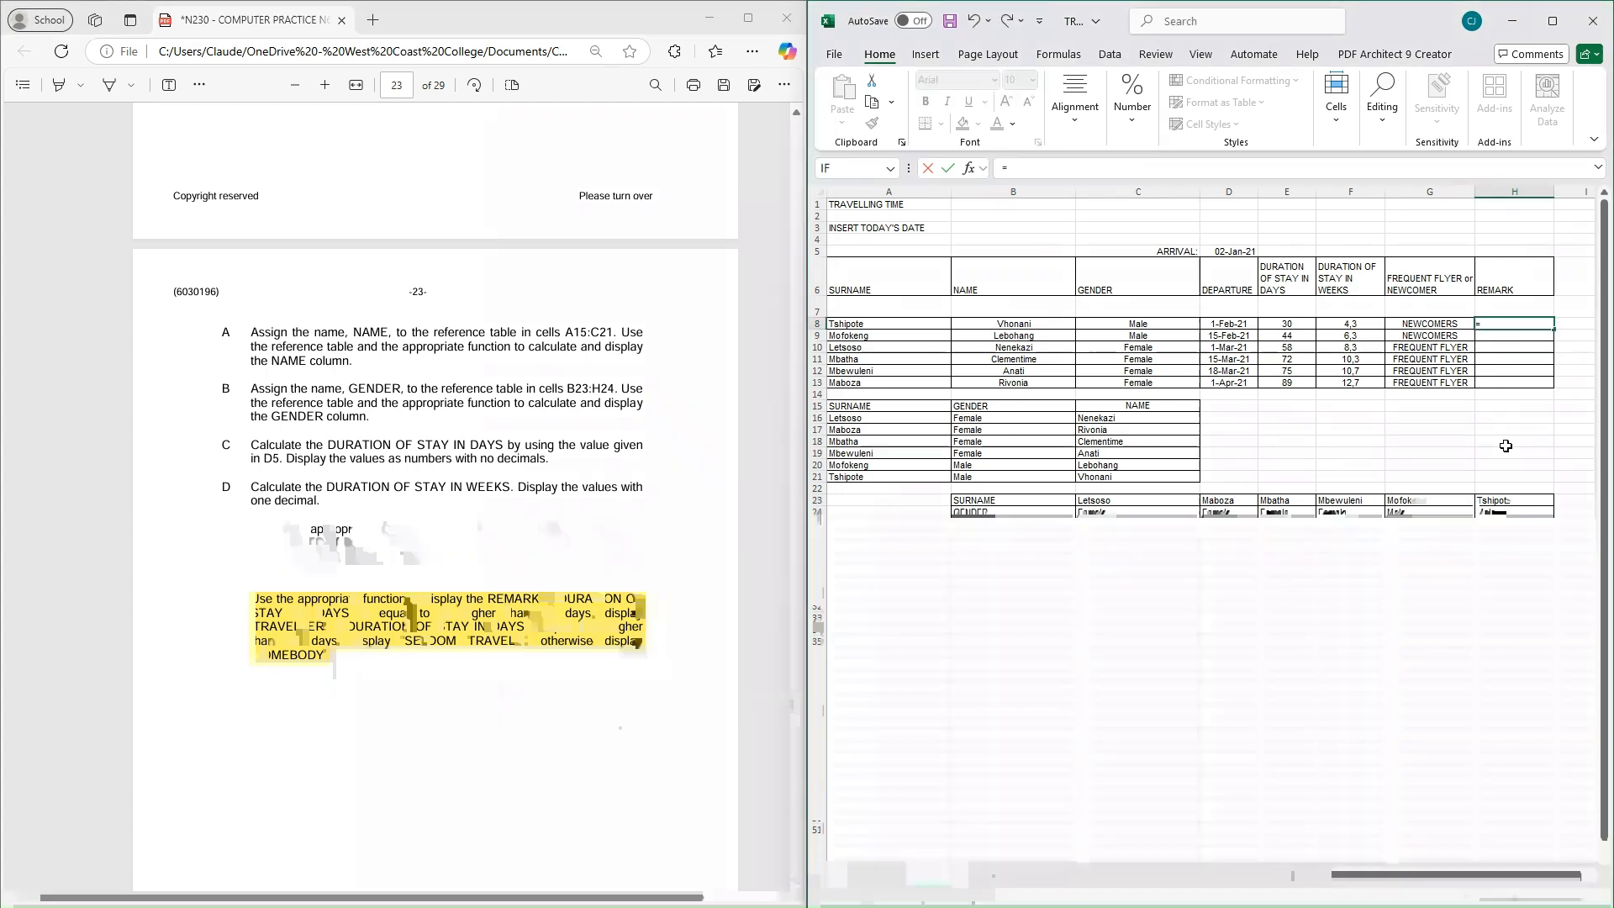
type("IF")
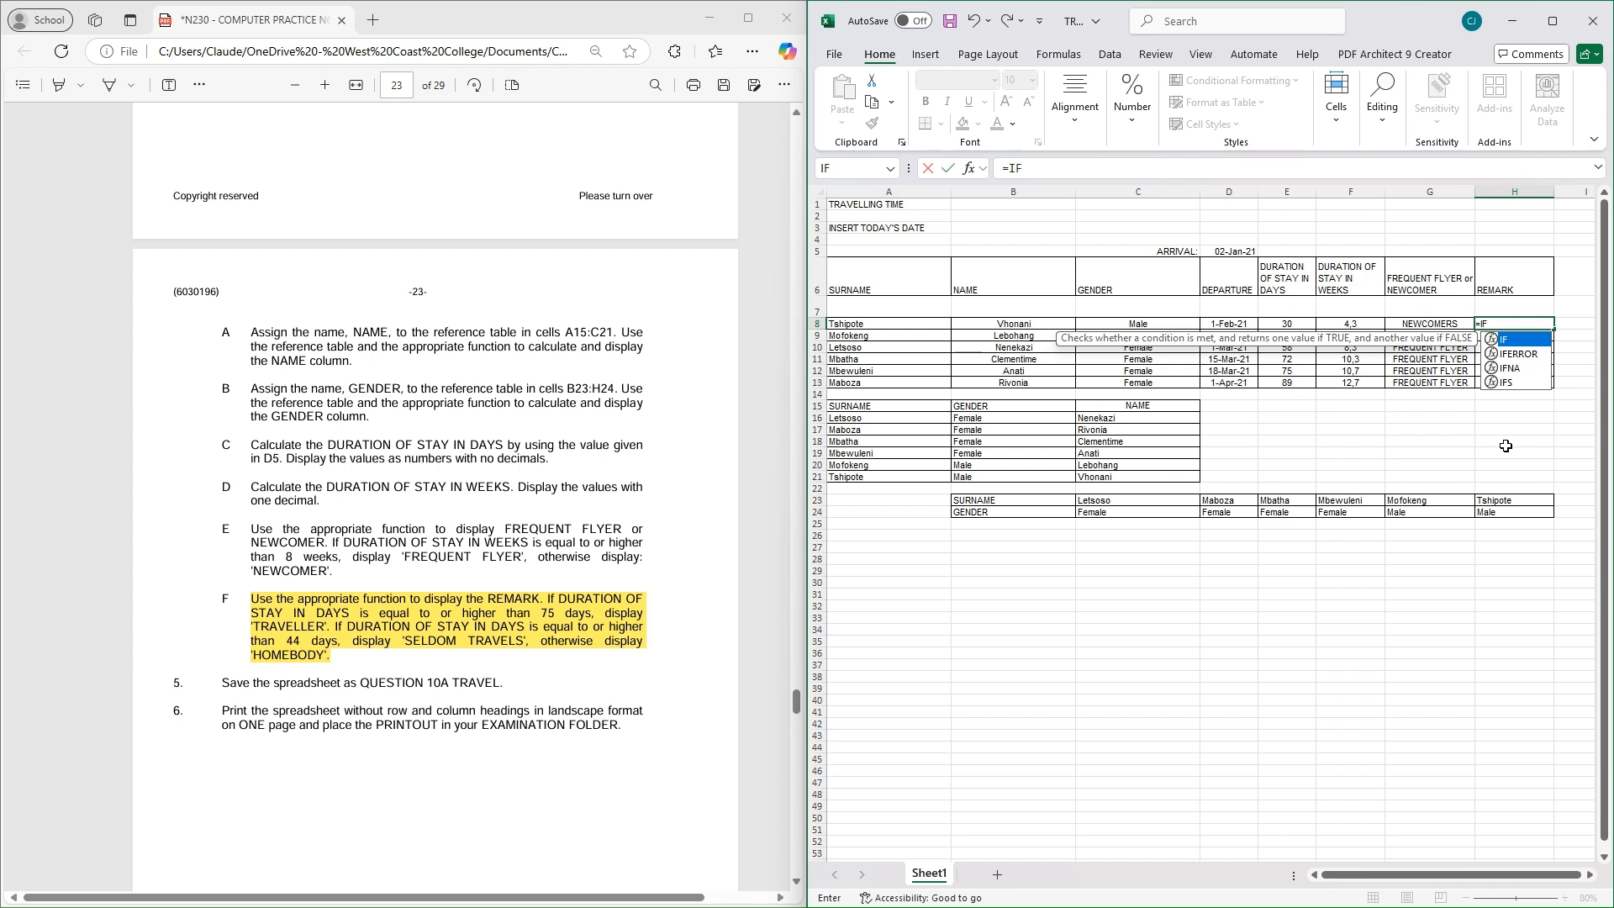
Begin H8's formula as =IF(E8>=75;"TRAVELLER";IF to nest a second condition
double_click(1504, 339)
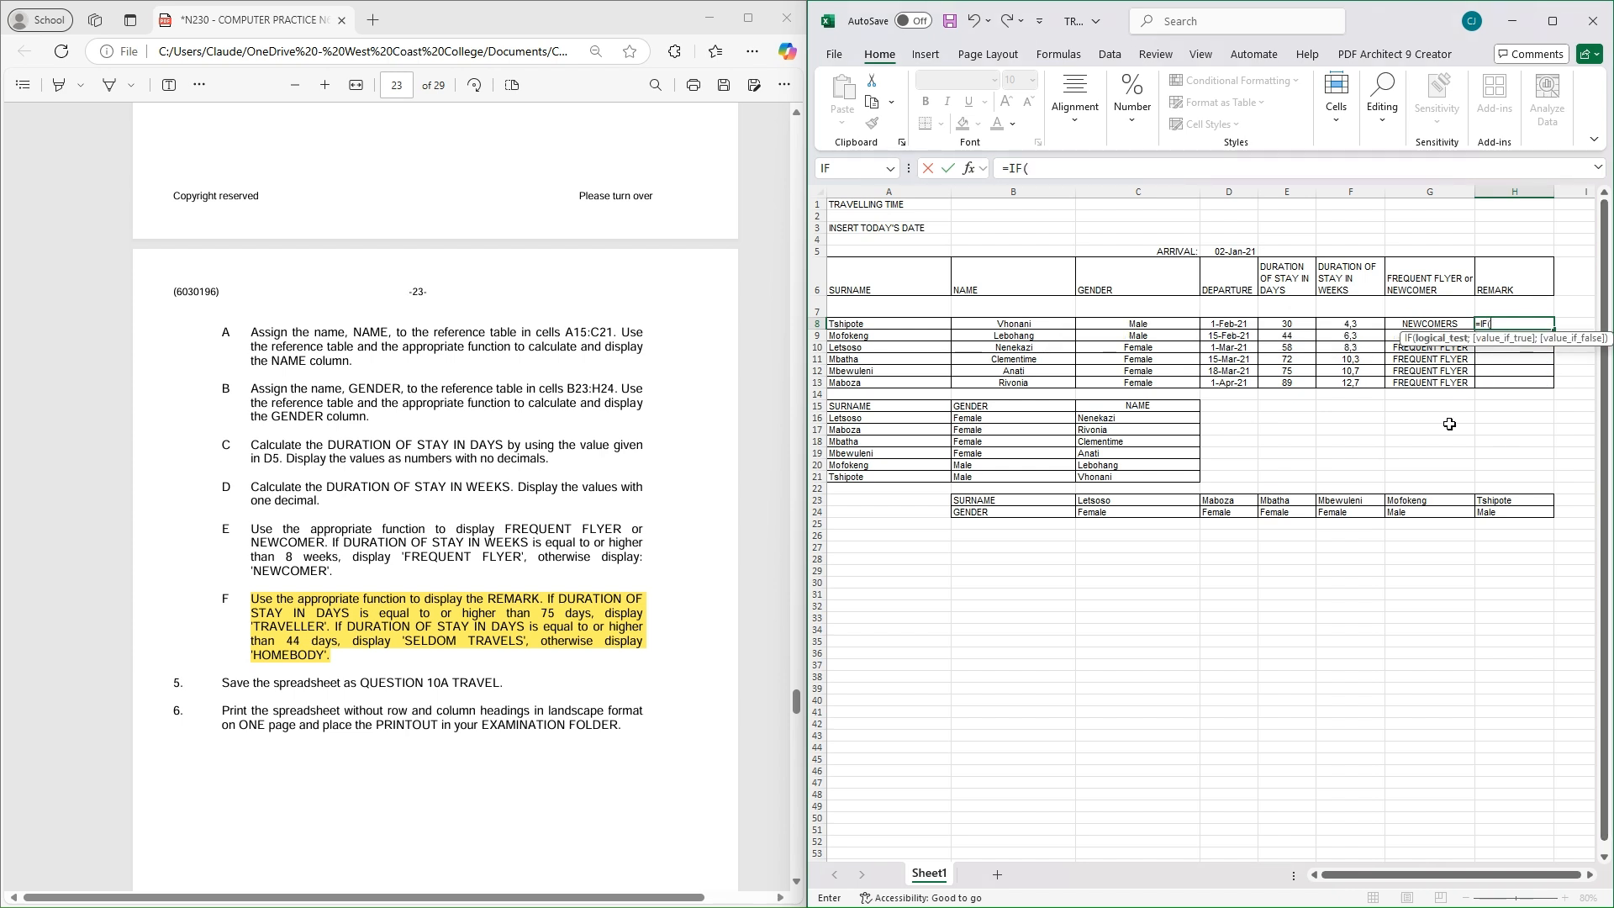
left_click(1287, 322)
type(".")
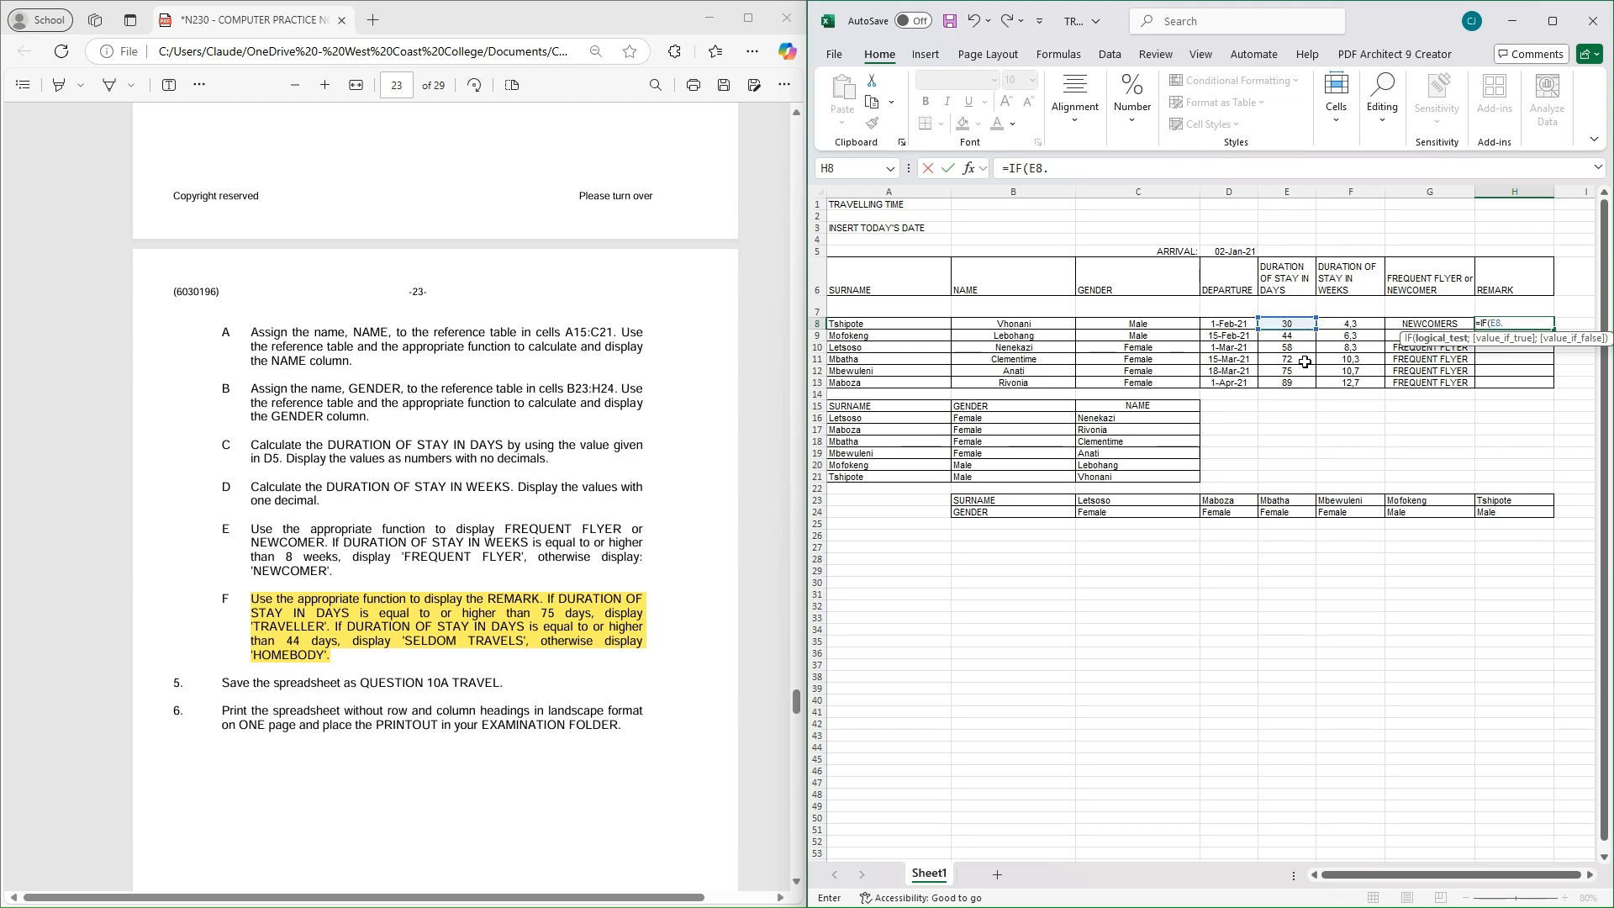
type(">=")
type("75")
key("BackSpace")
type(";")
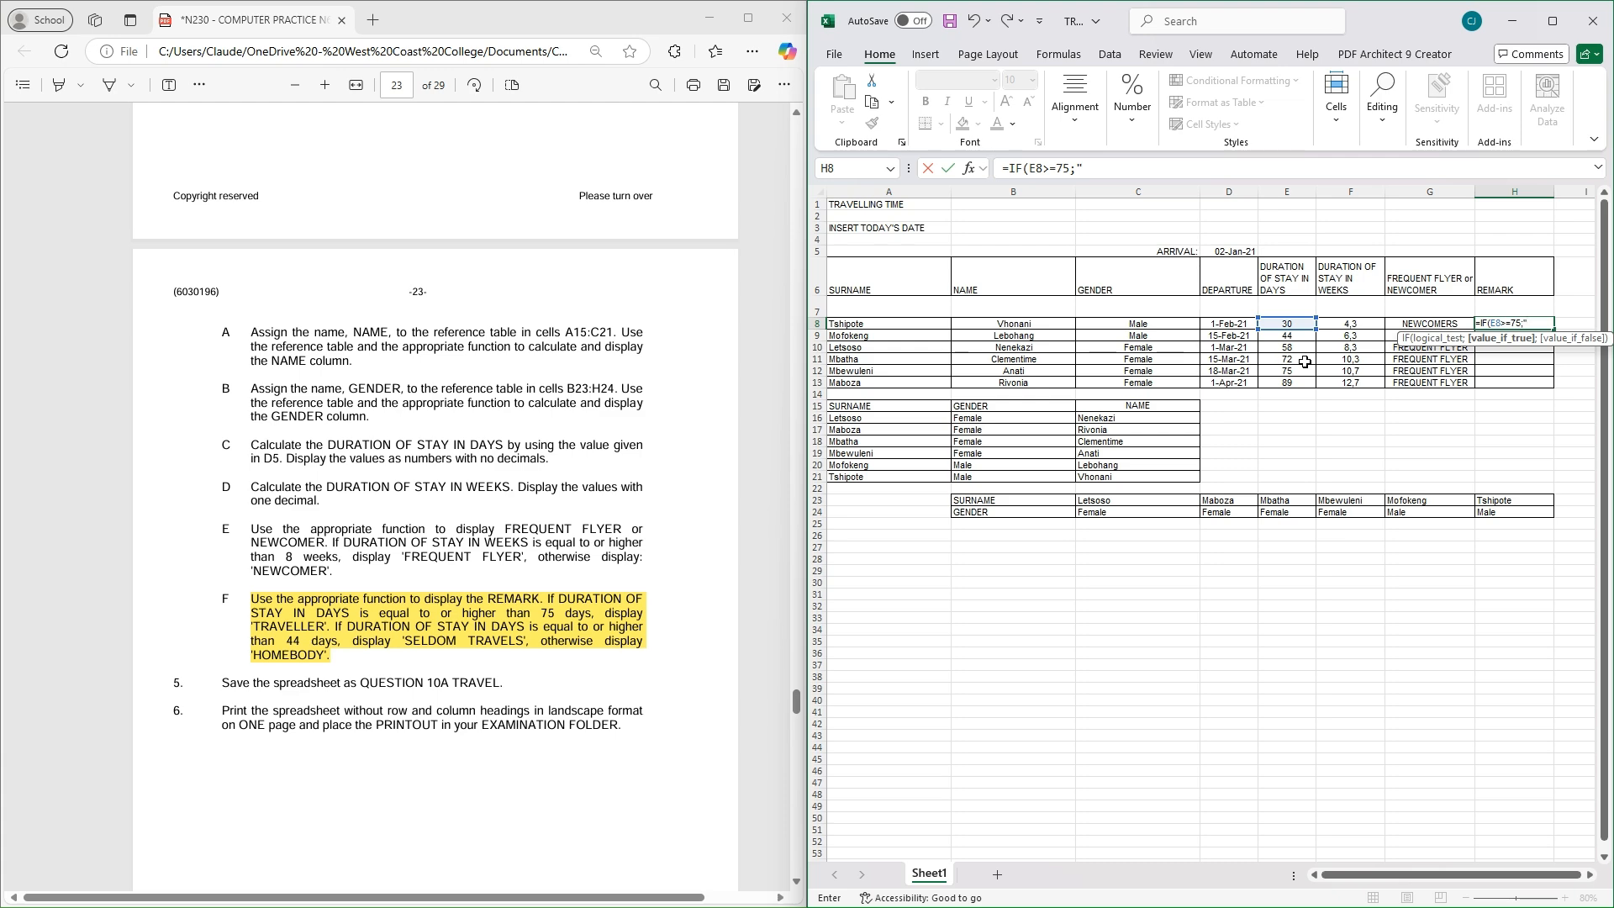
type("TRAVELLER")
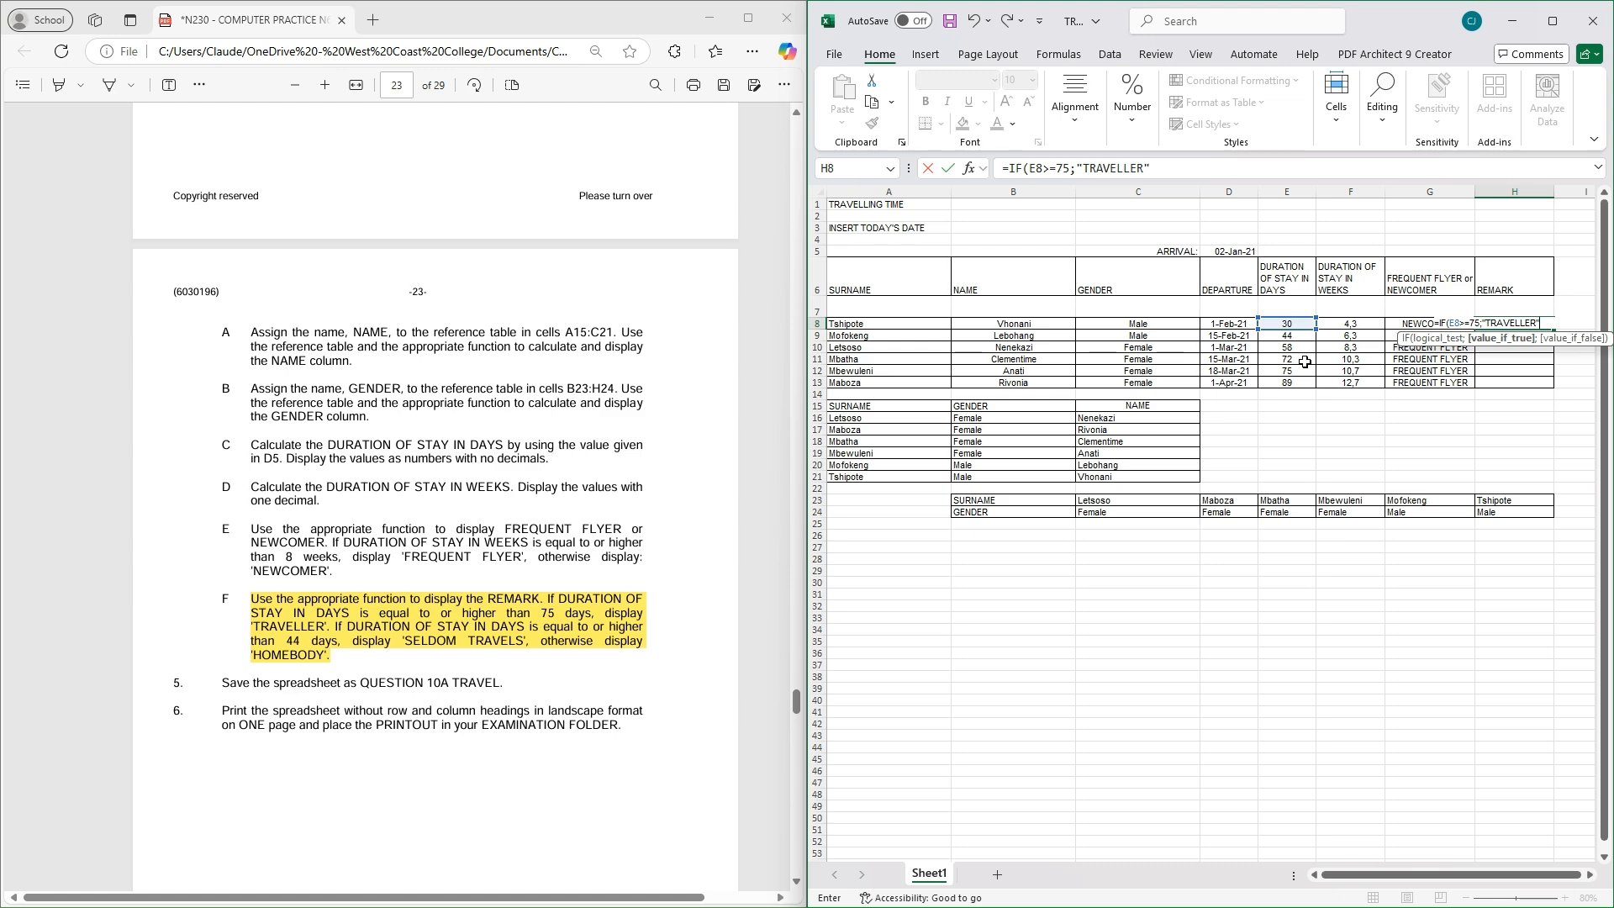
type("\";IF")
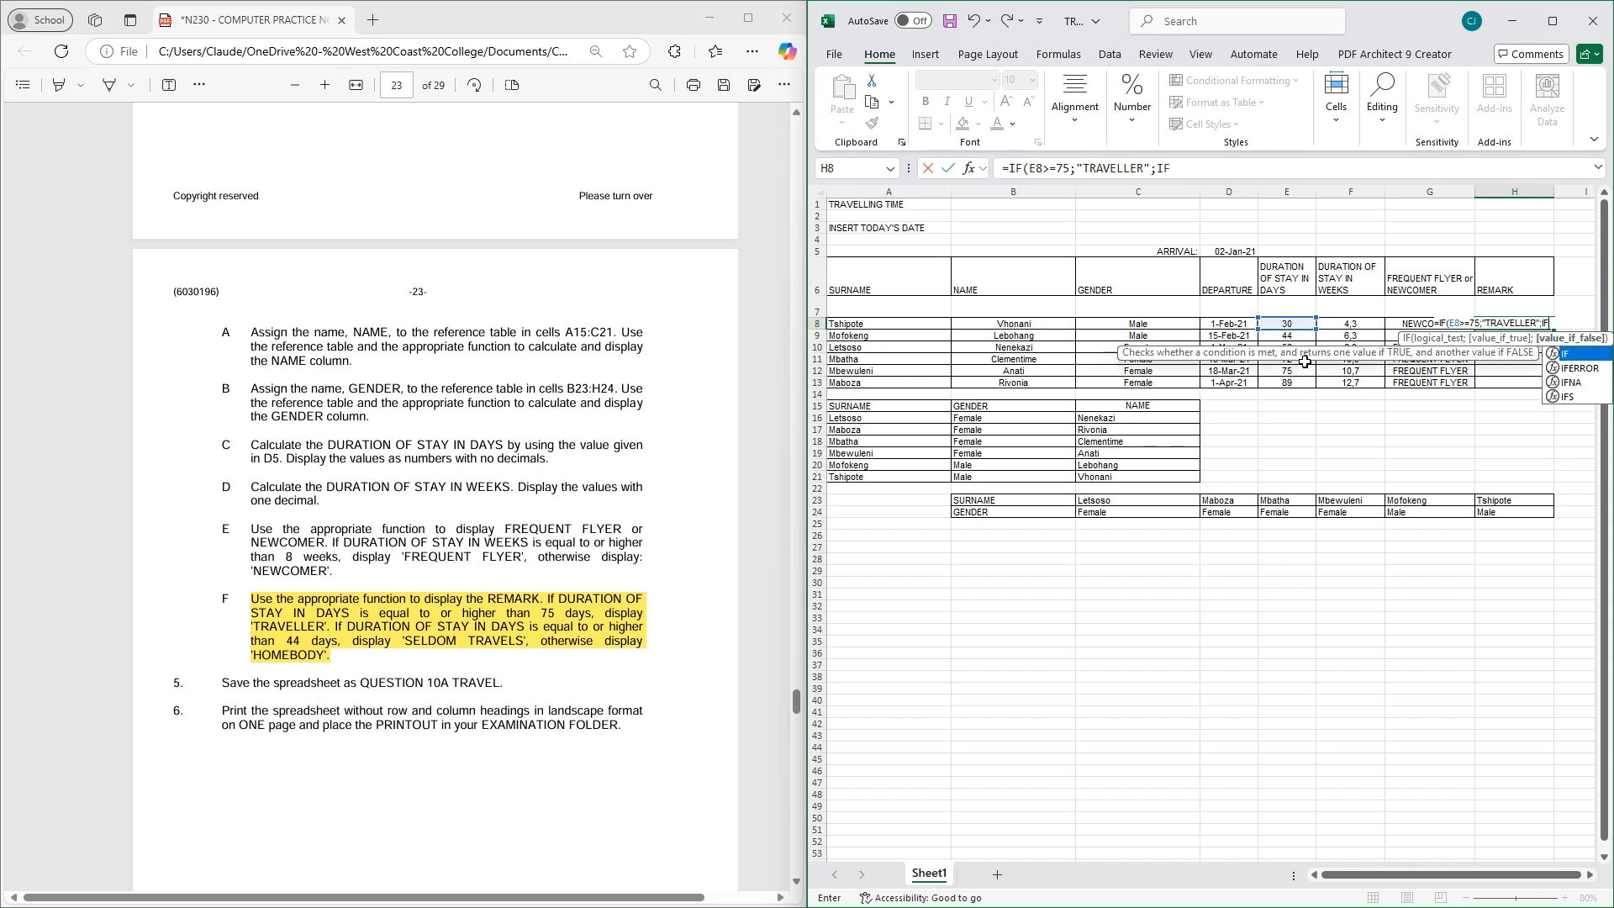
Add the nested condition IF(E8>=44;"SELDOM TRAVELS"; to the H8 formula
double_click(1580, 353)
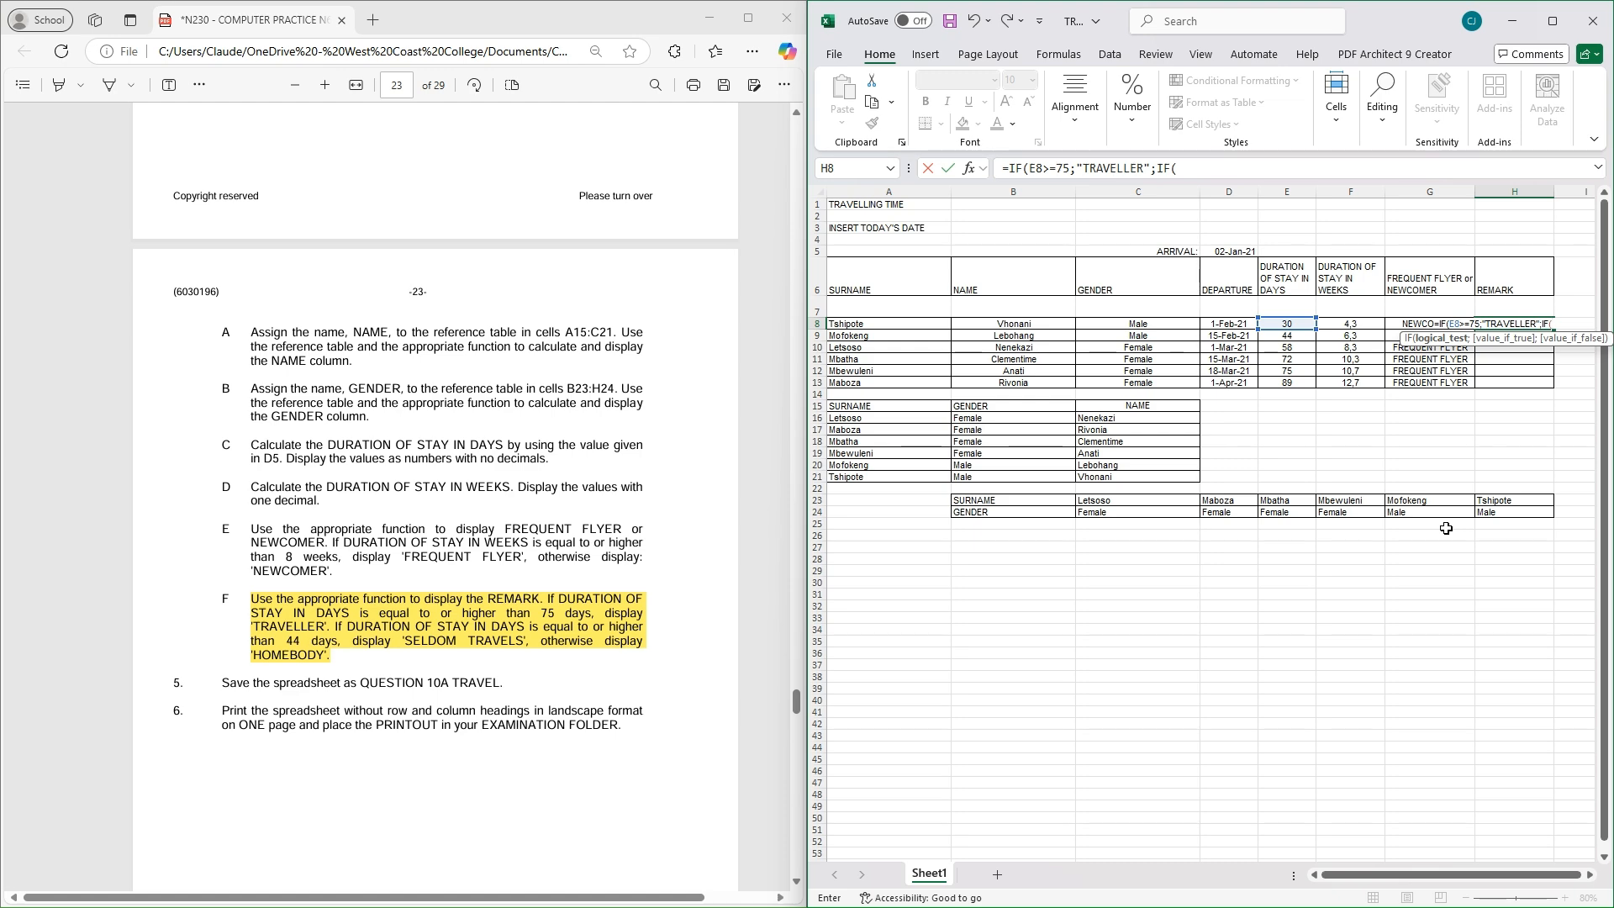
left_click(1292, 328)
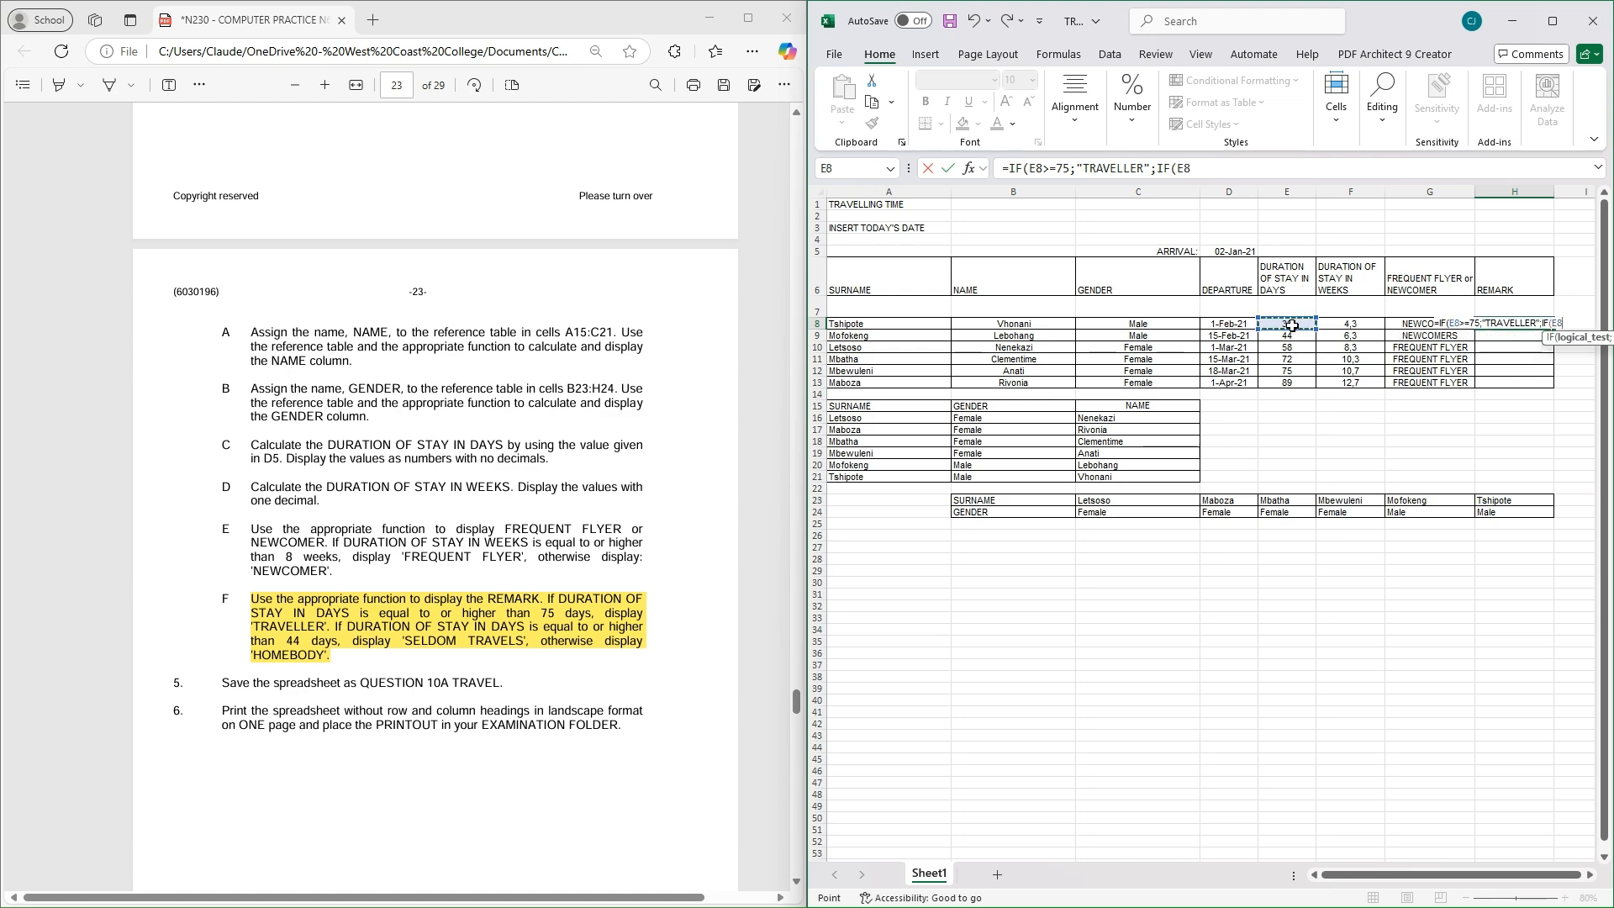
type(".")
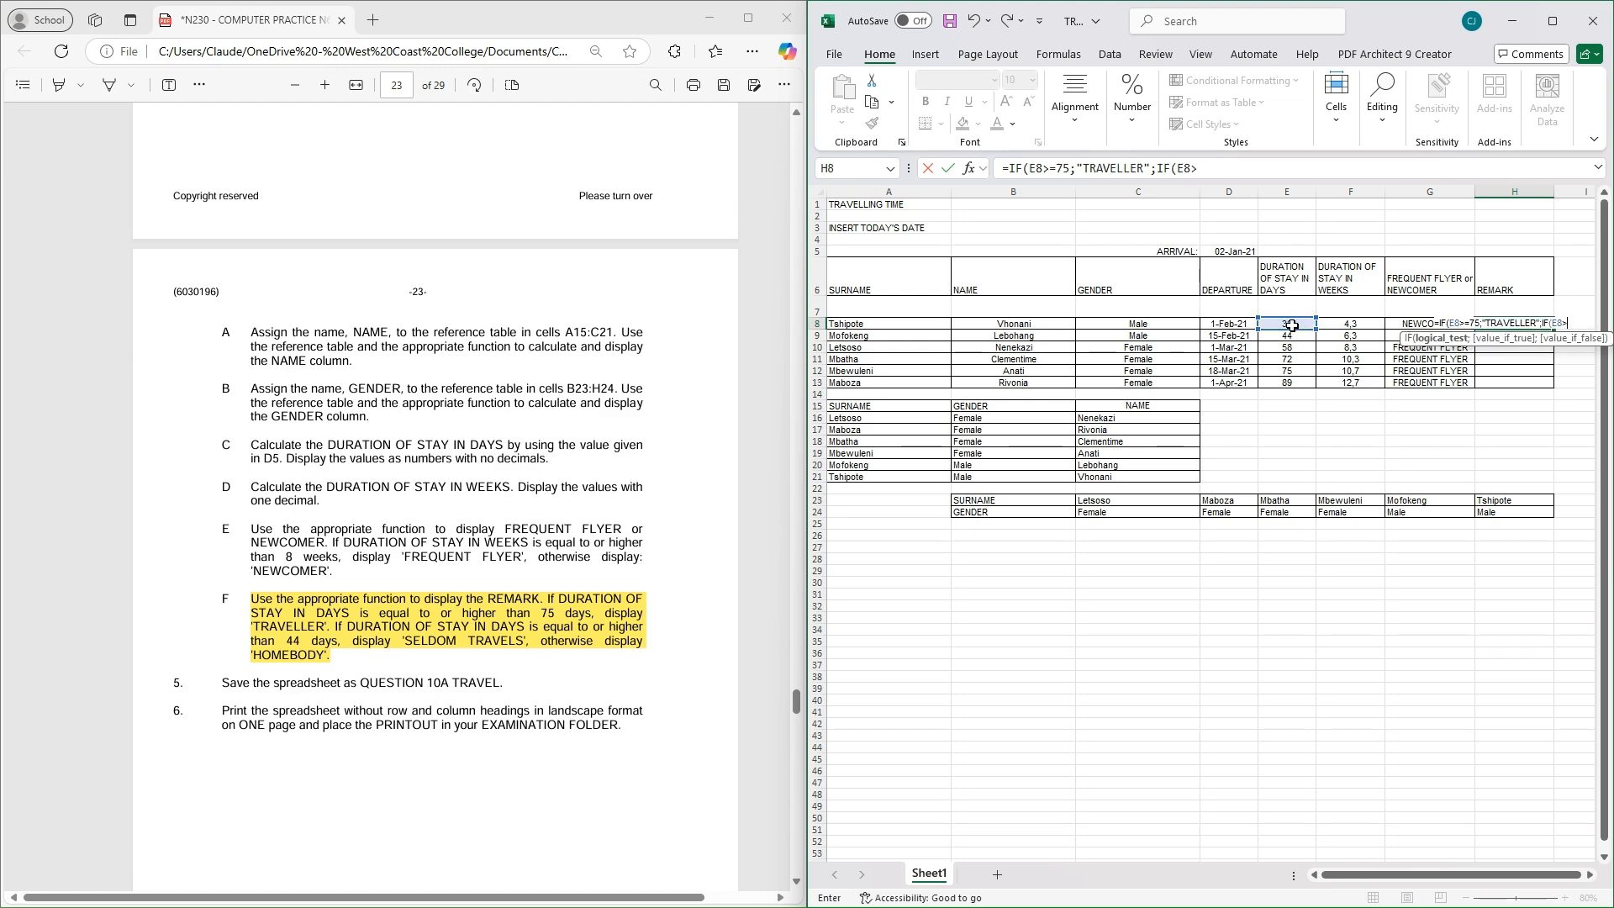
type("+")
left_click(1240, 170)
type("44")
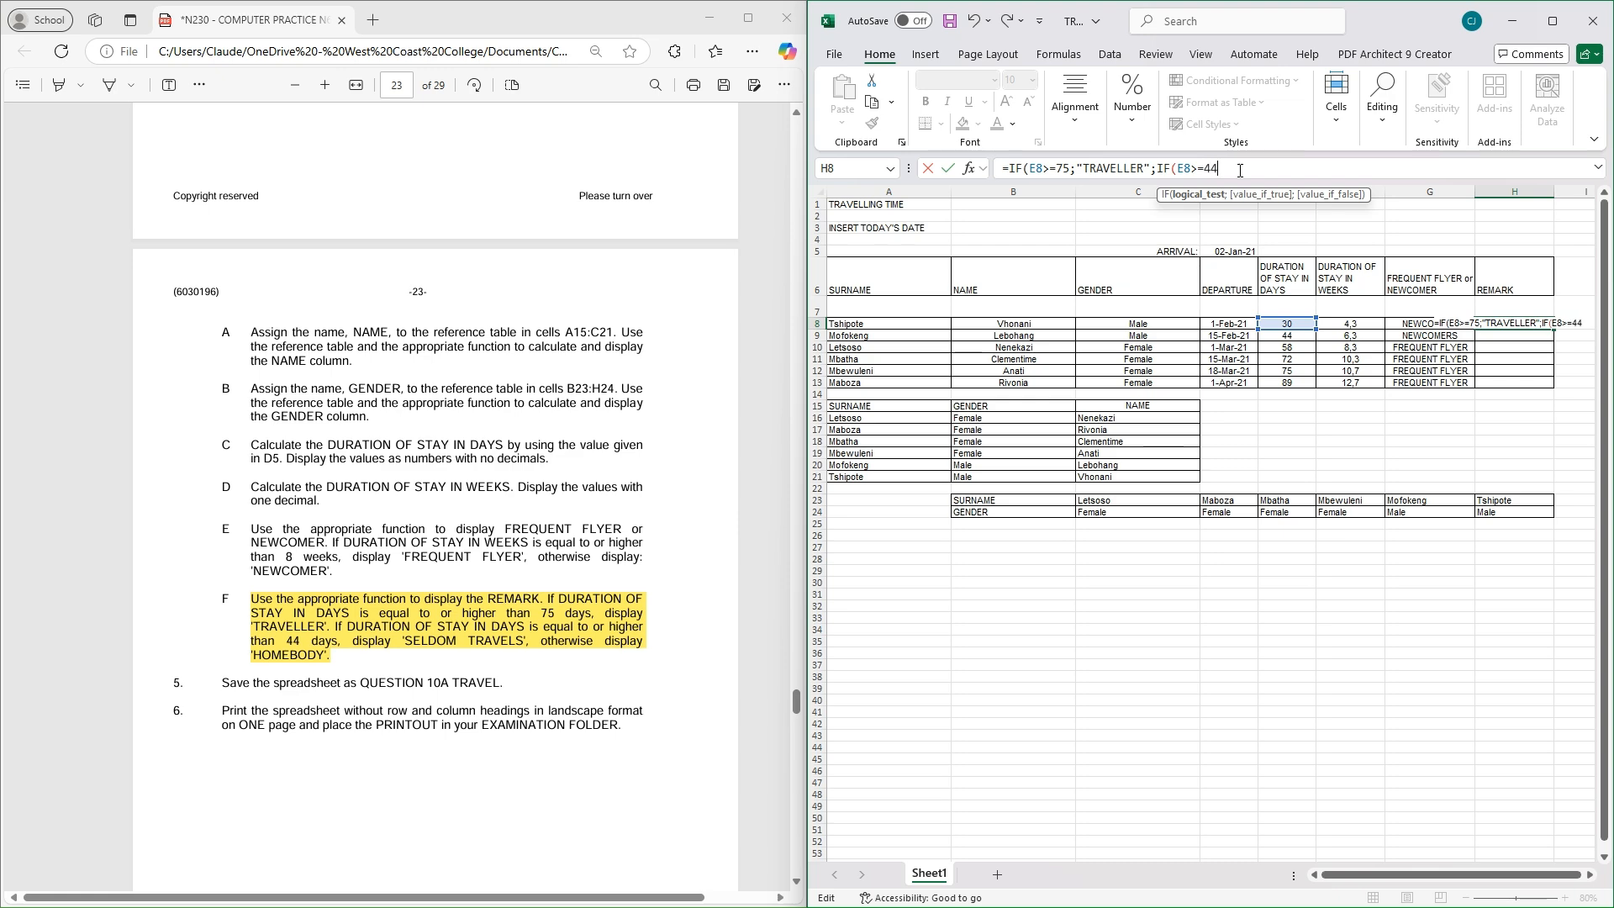
type(";")
type("\"SELDOM T")
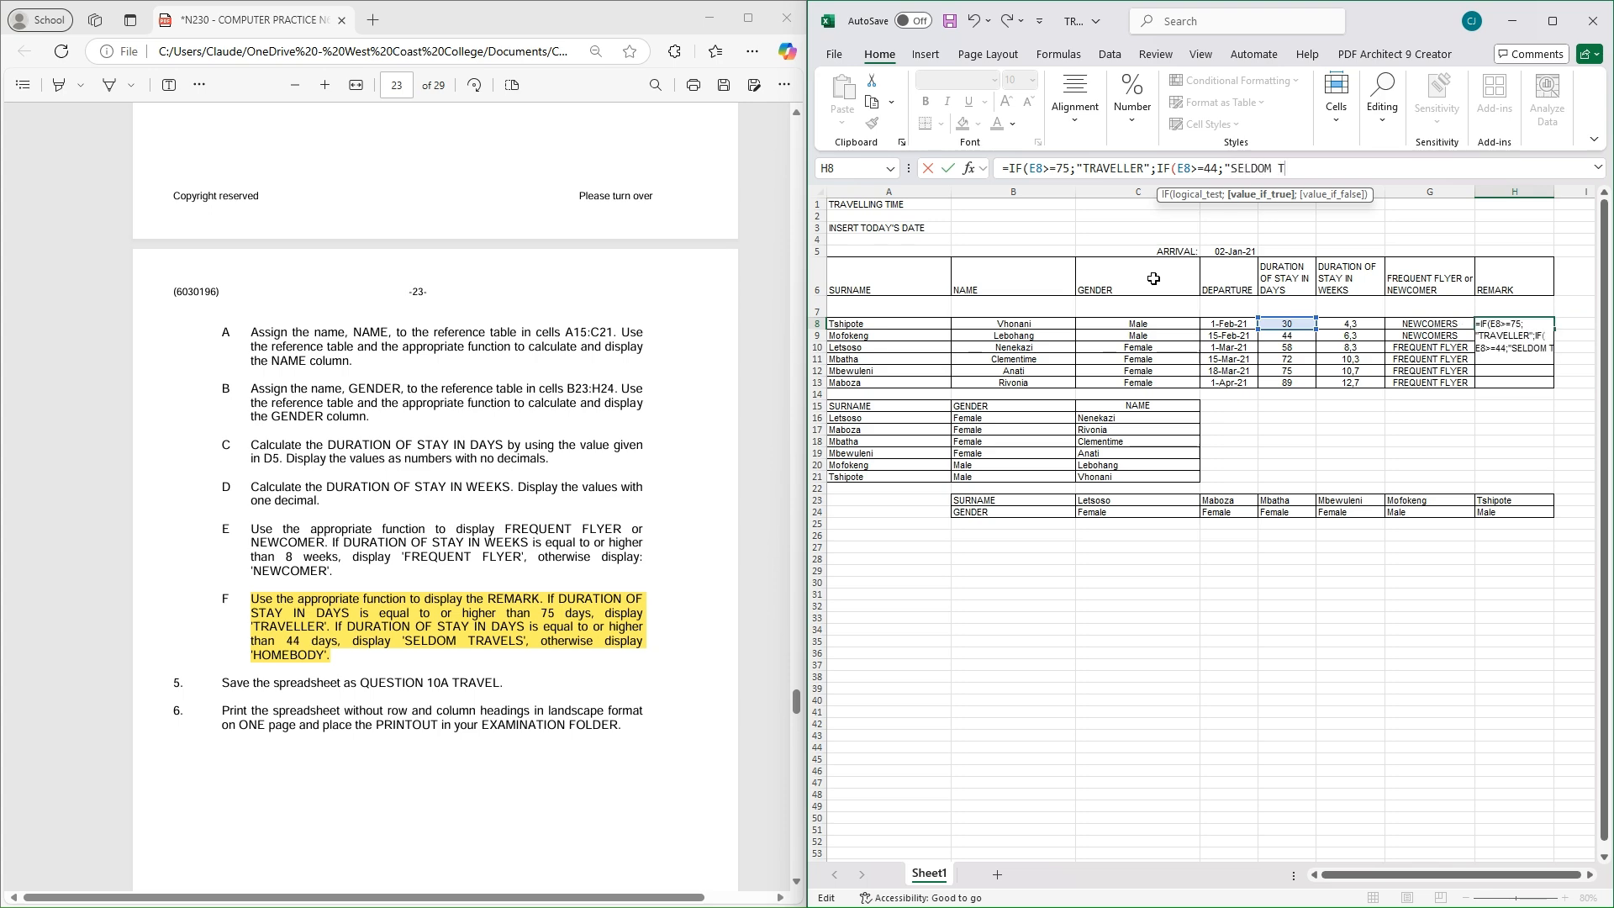
type("RAVELE")
type("S")
type("\";")
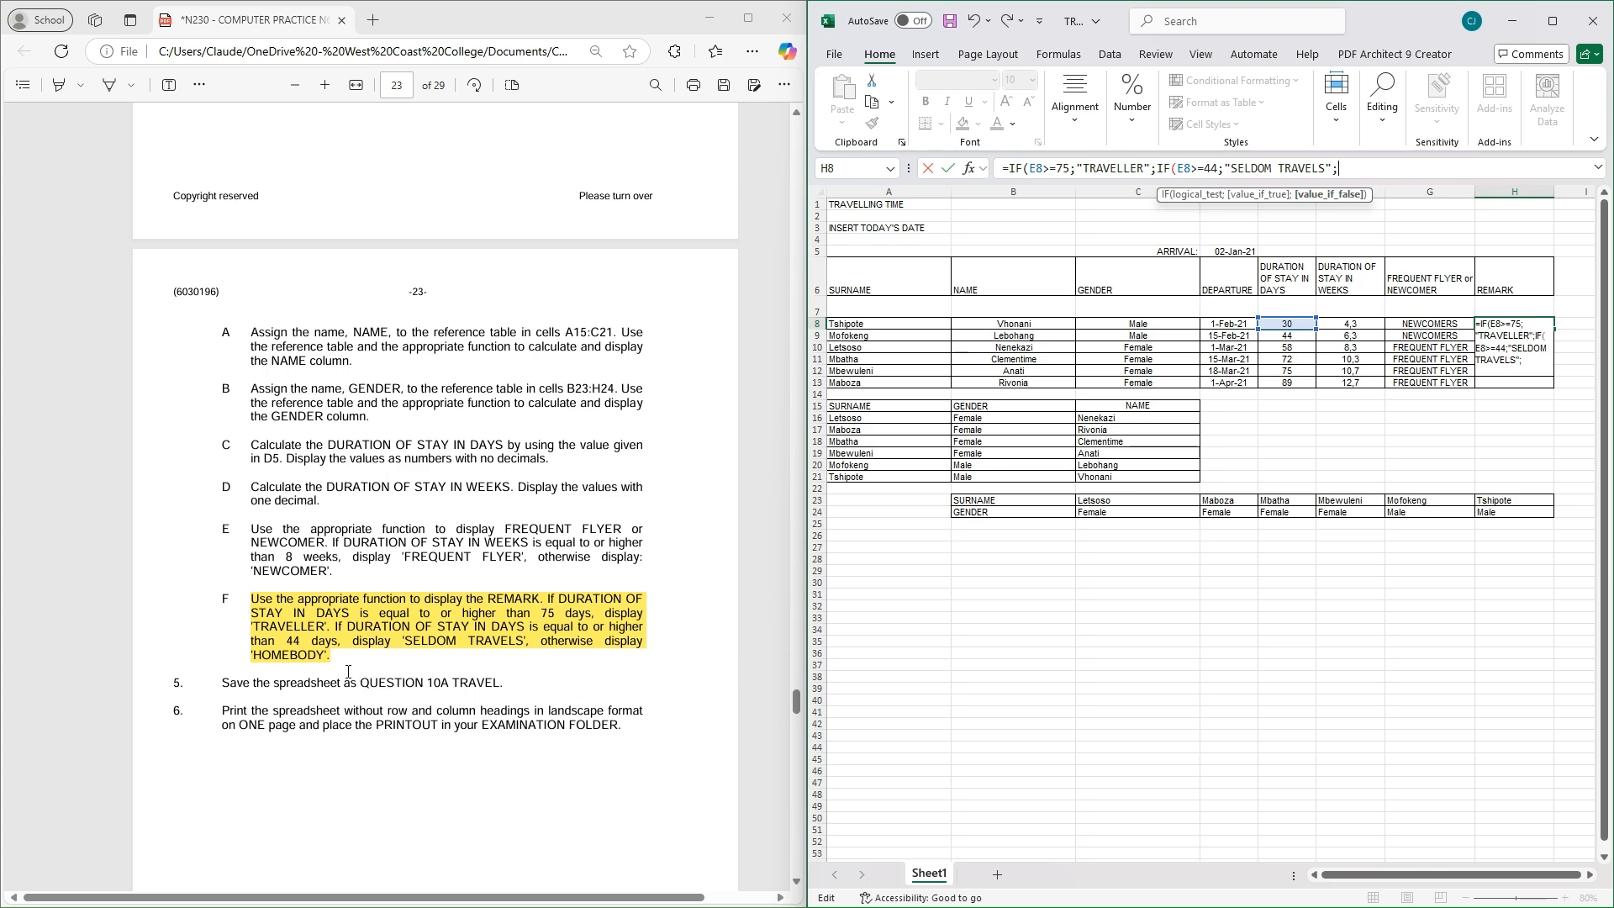
Close the H8 formula with "HOMEBODY")) and commit it, so H8 shows HOMEBODY
type("H")
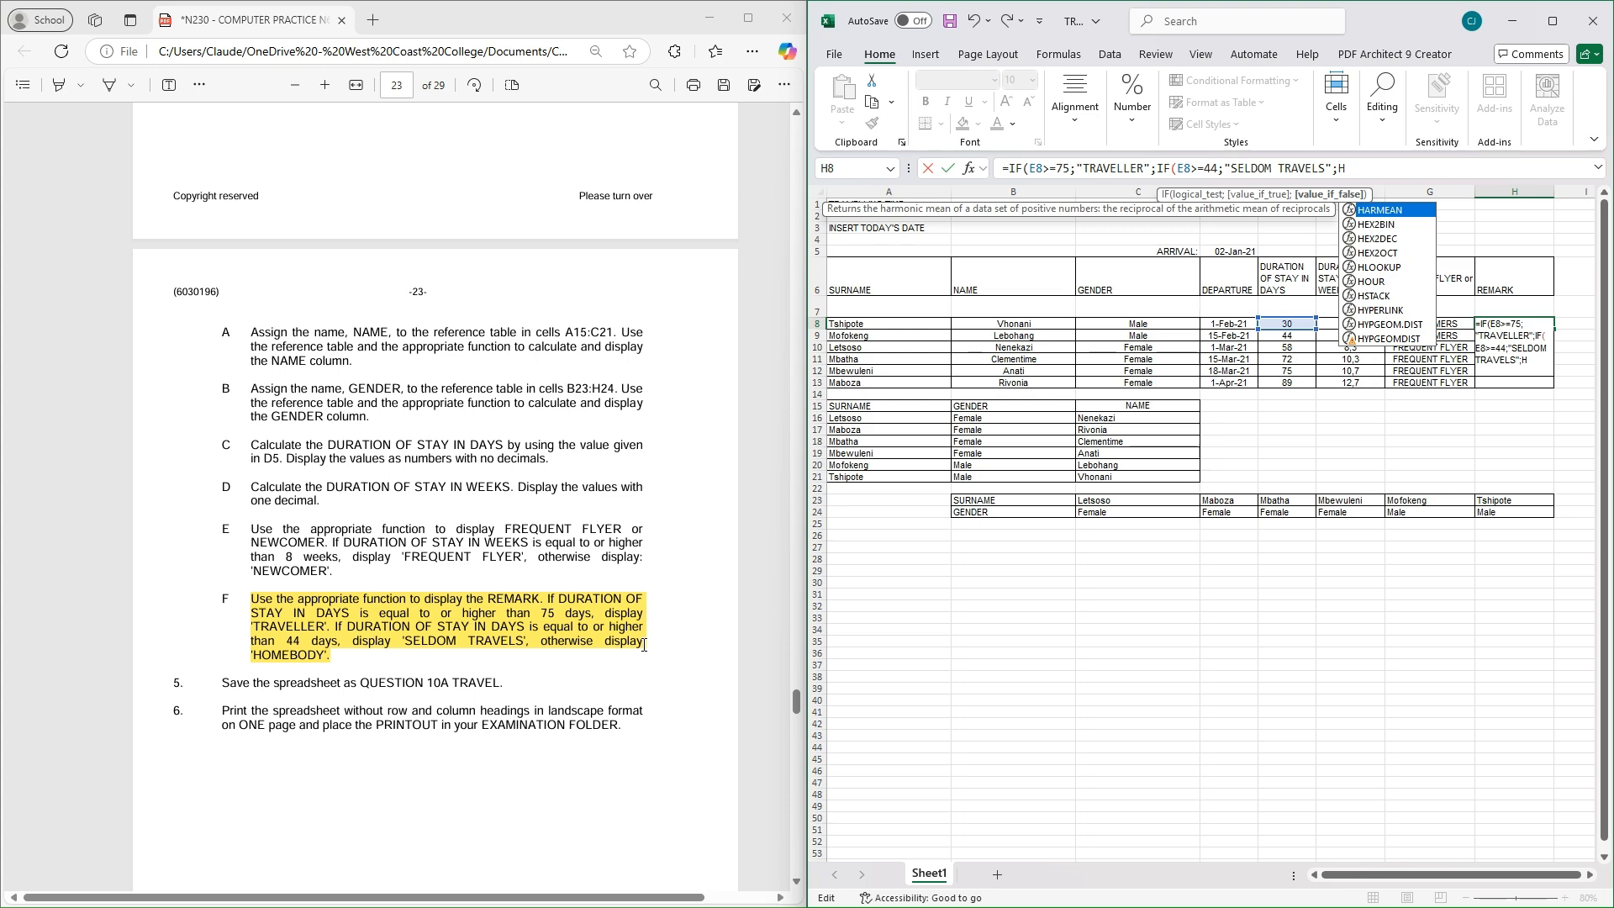
type("OME")
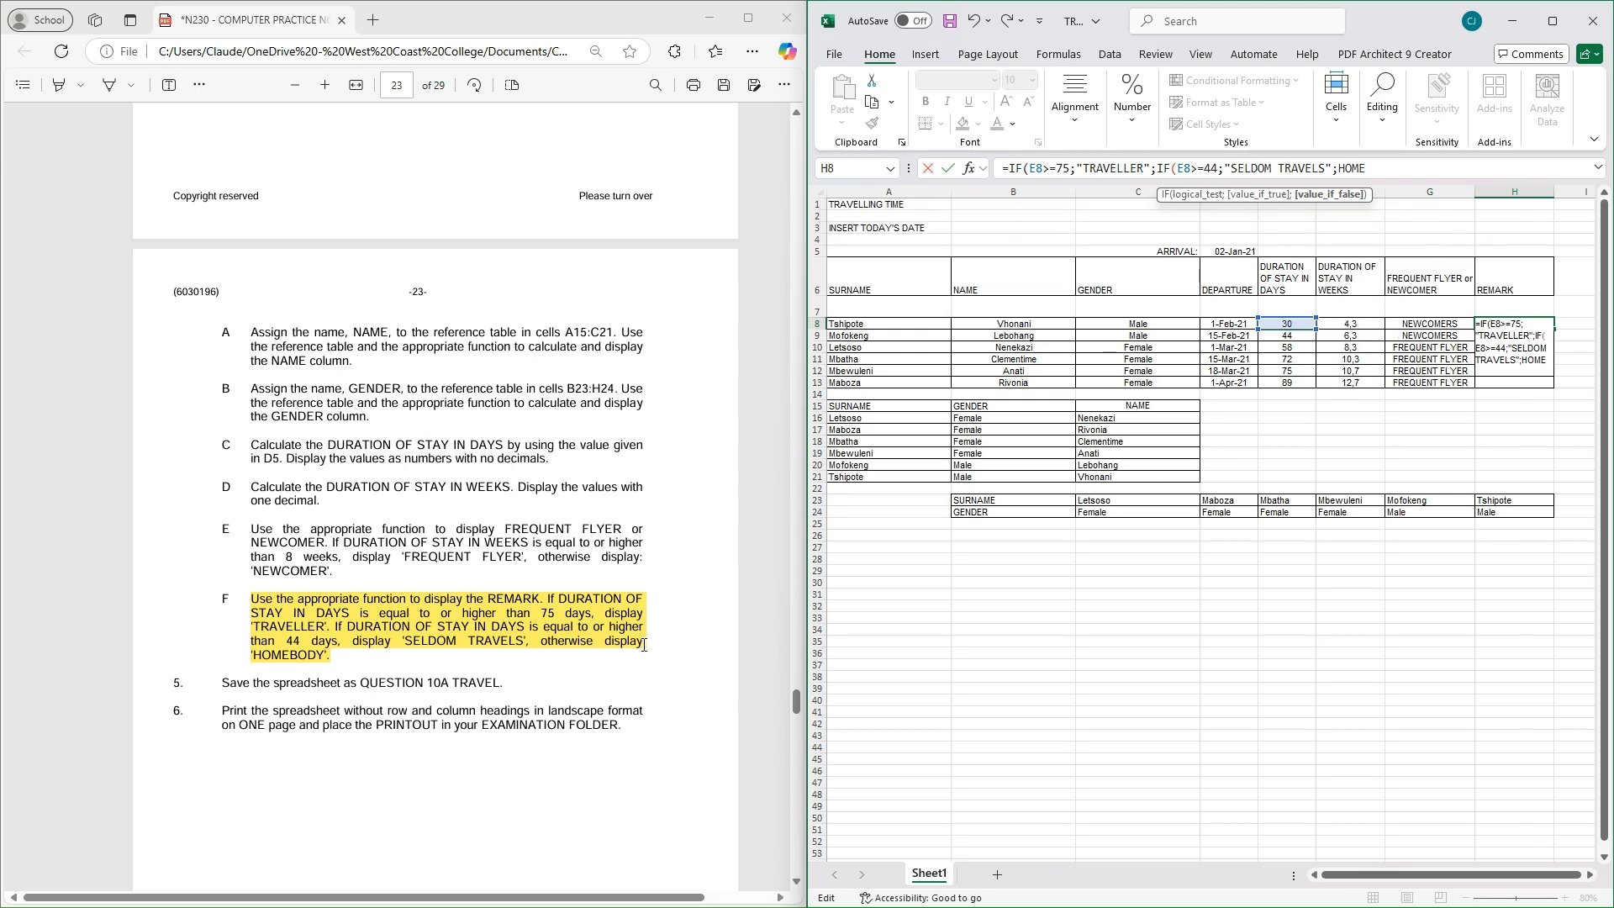
type("BODY")
type(":\"")
key("BackSpace")
key("BackSpace")
type("\";")
type("\"")
type("))")
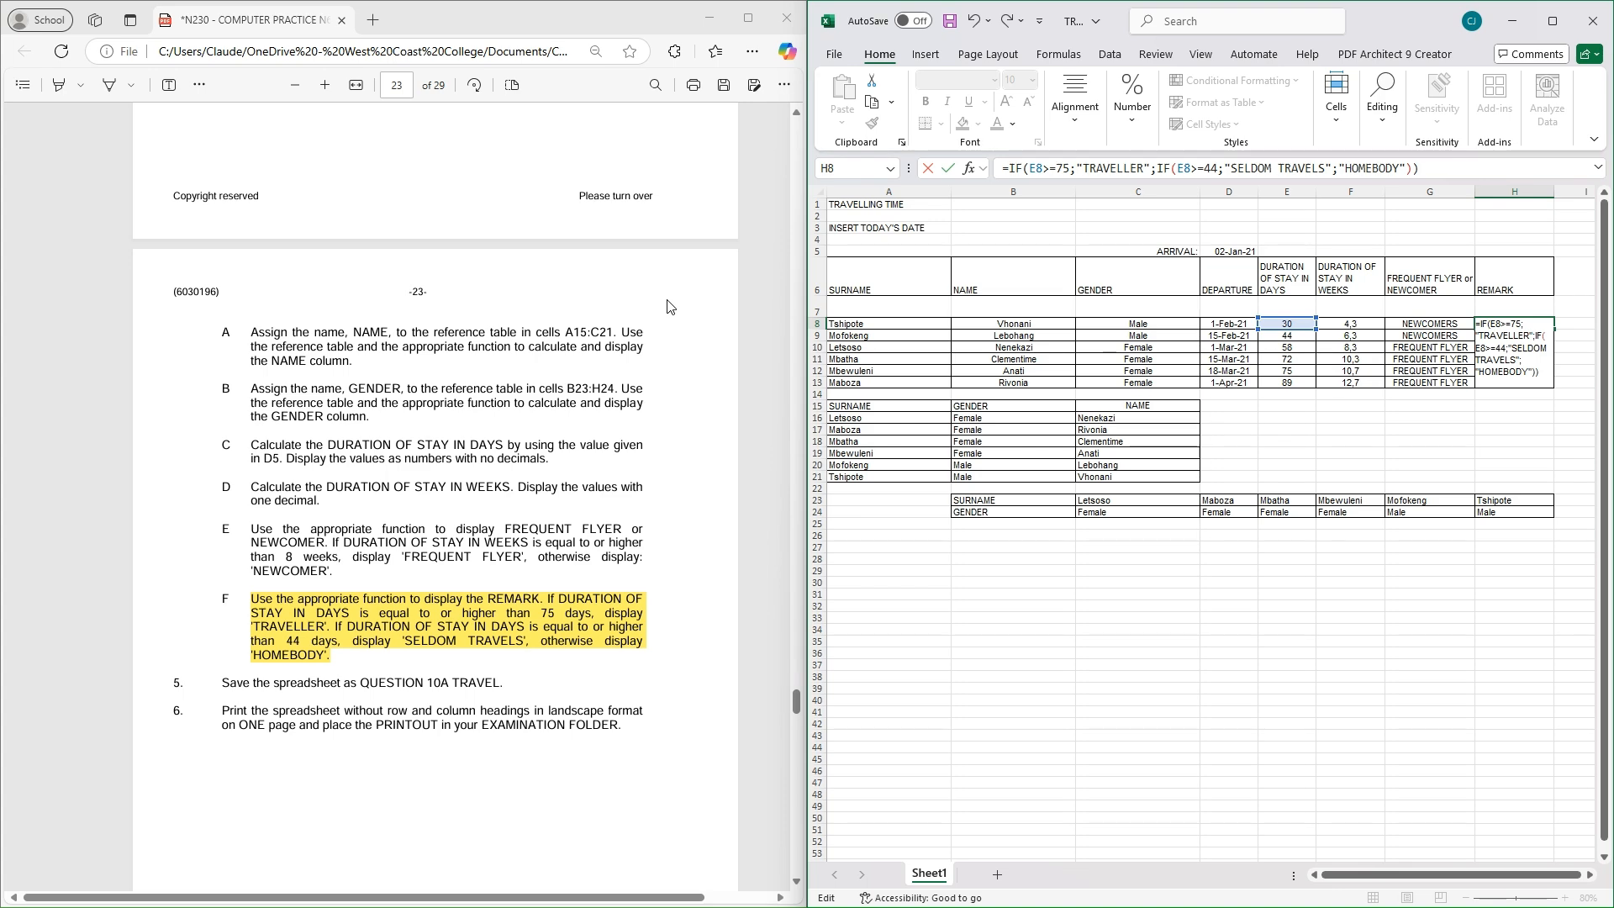
key("Return")
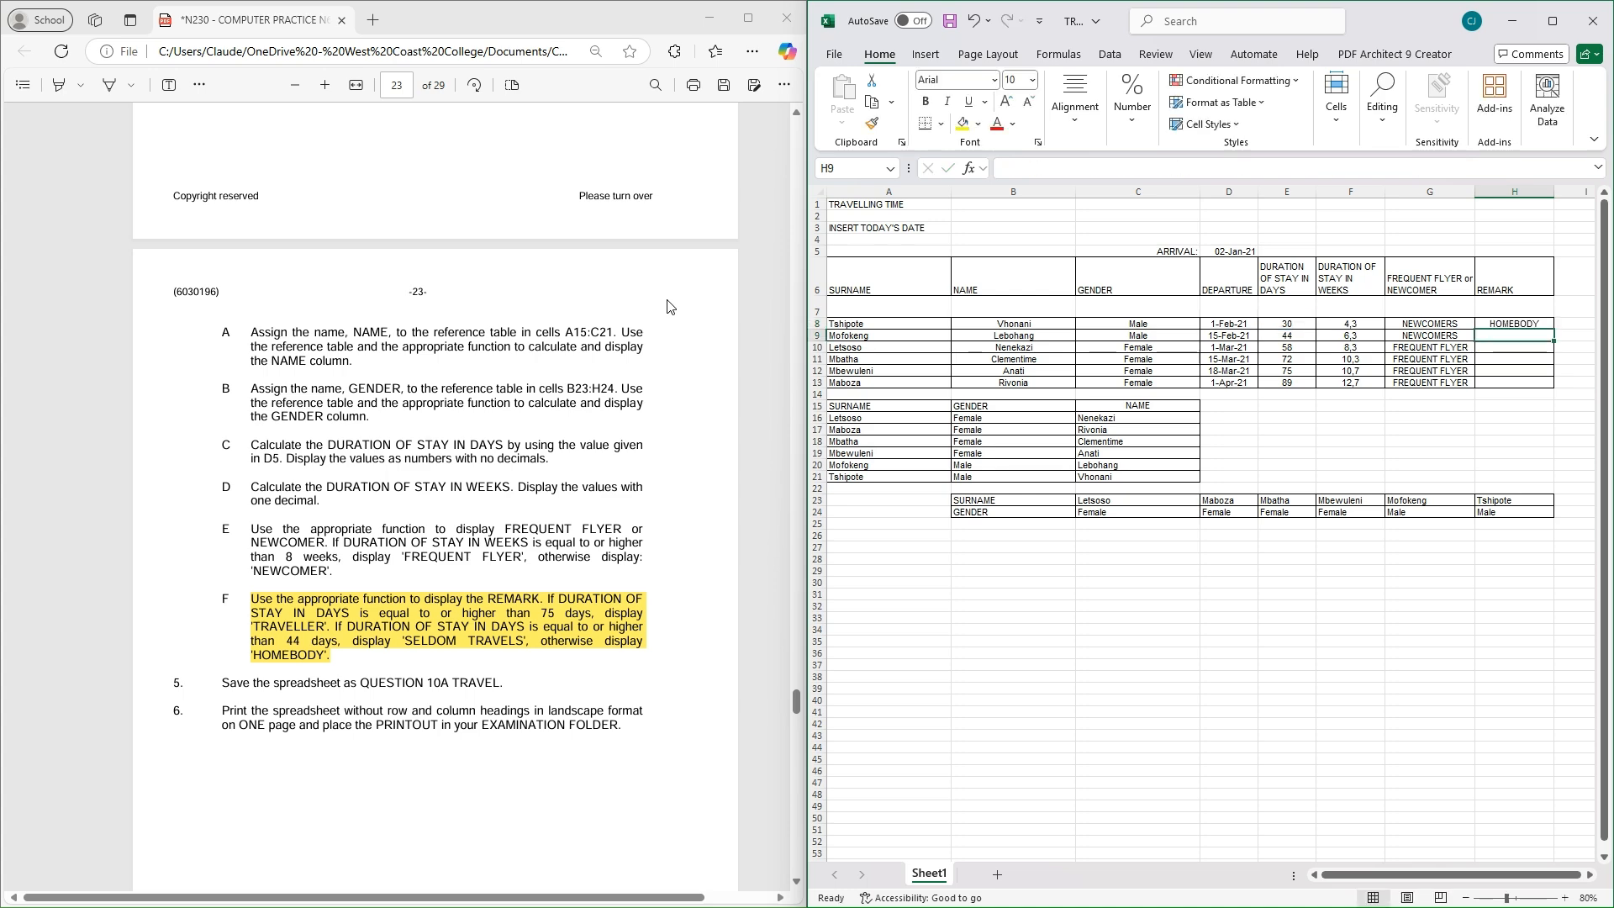
Fill the REMARK formula down H8:H13 and widen column H to fit the remarks
left_click(1545, 324)
left_click_drag(1553, 329, 1553, 390)
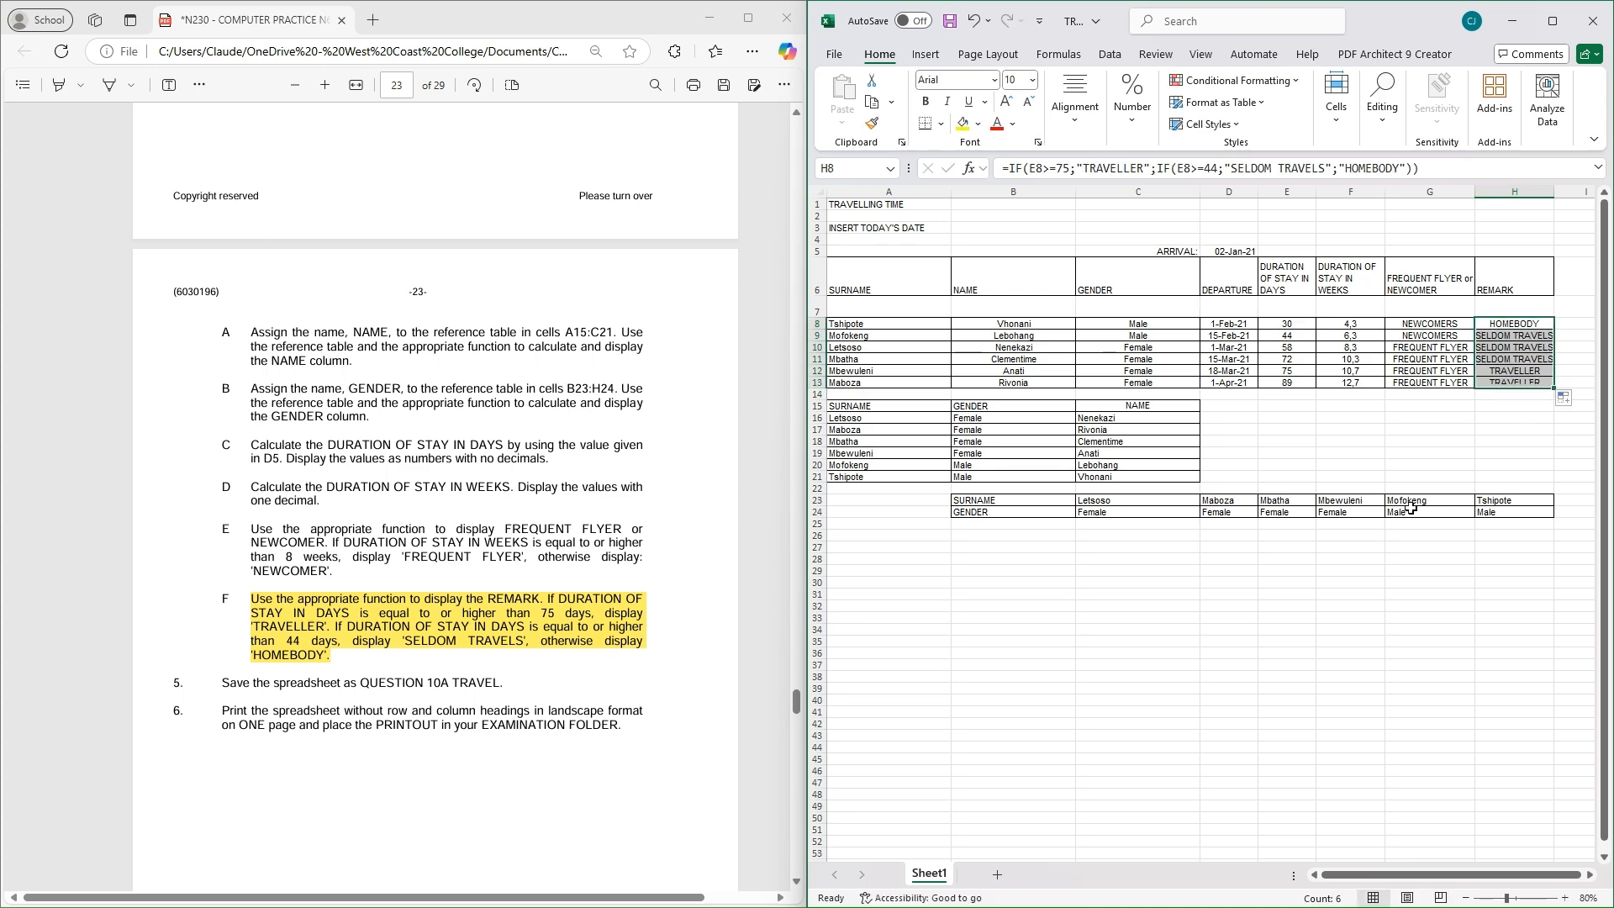
left_click_drag(1557, 190, 1569, 193)
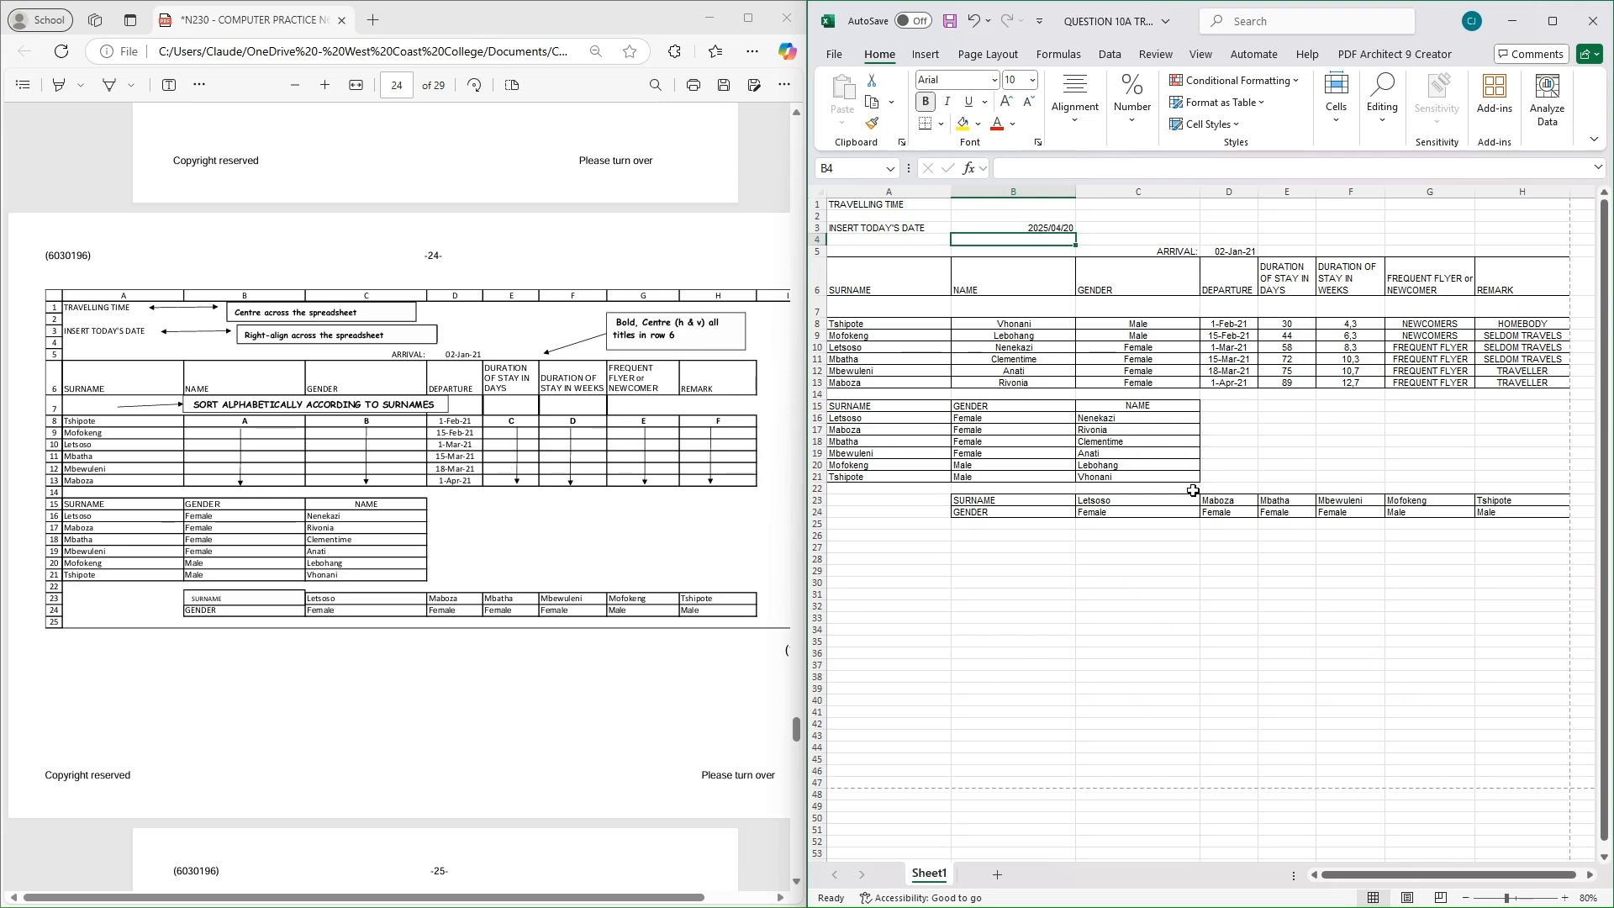
Select the range A1:H1 holding the TRAVELLING TIME title
left_click_drag(1607, 470, 1609, 470)
left_click(887, 204)
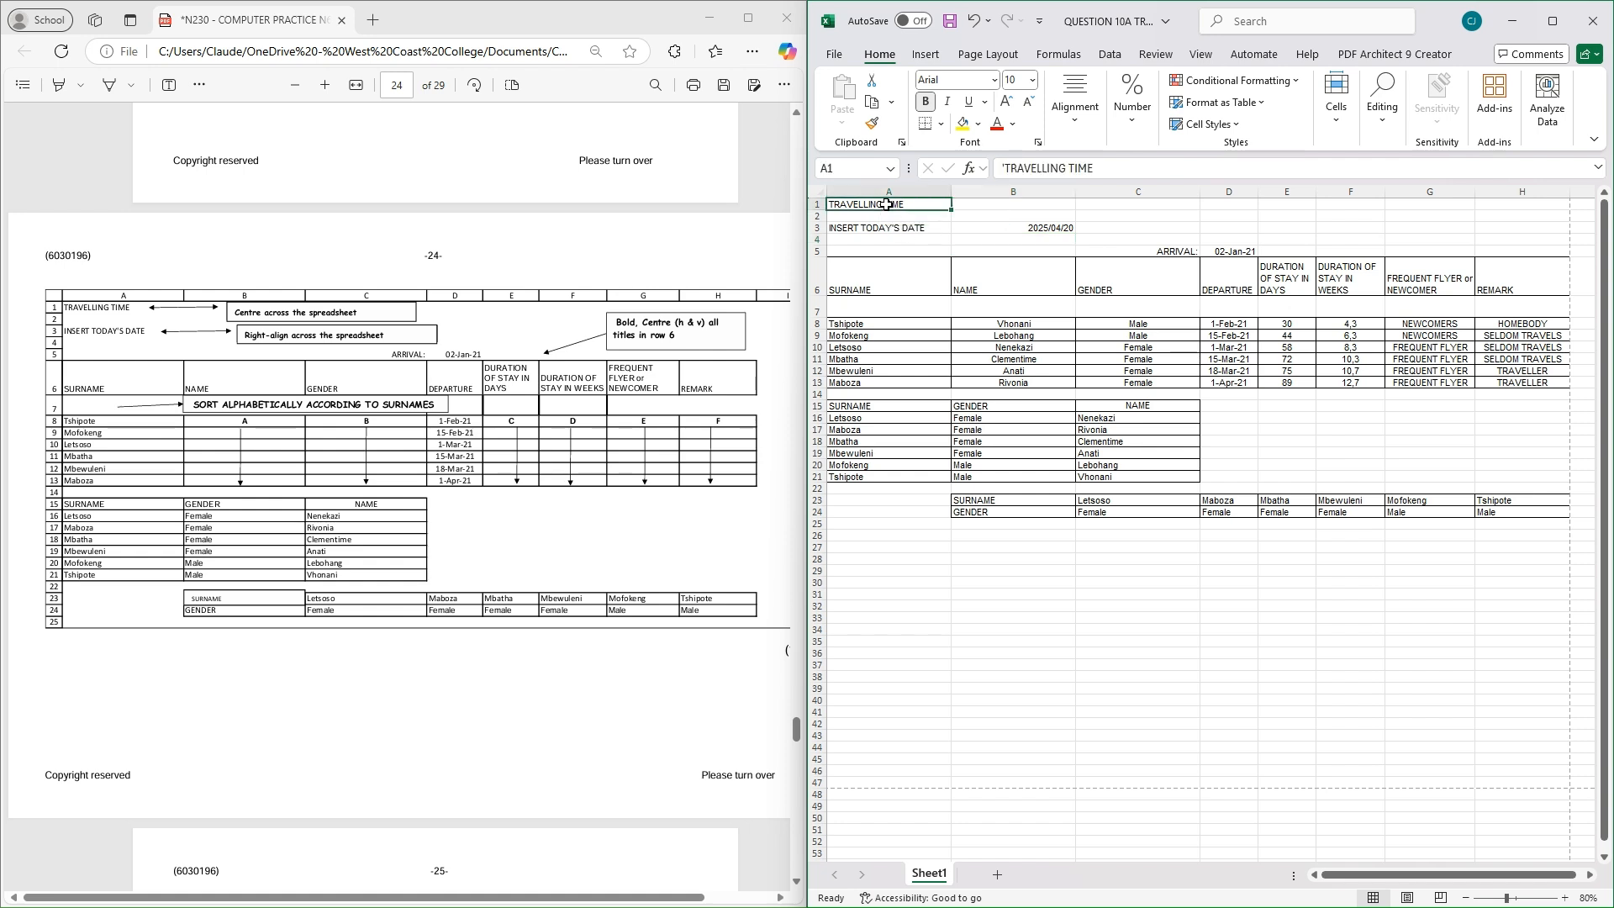
left_click_drag(887, 204, 1525, 206)
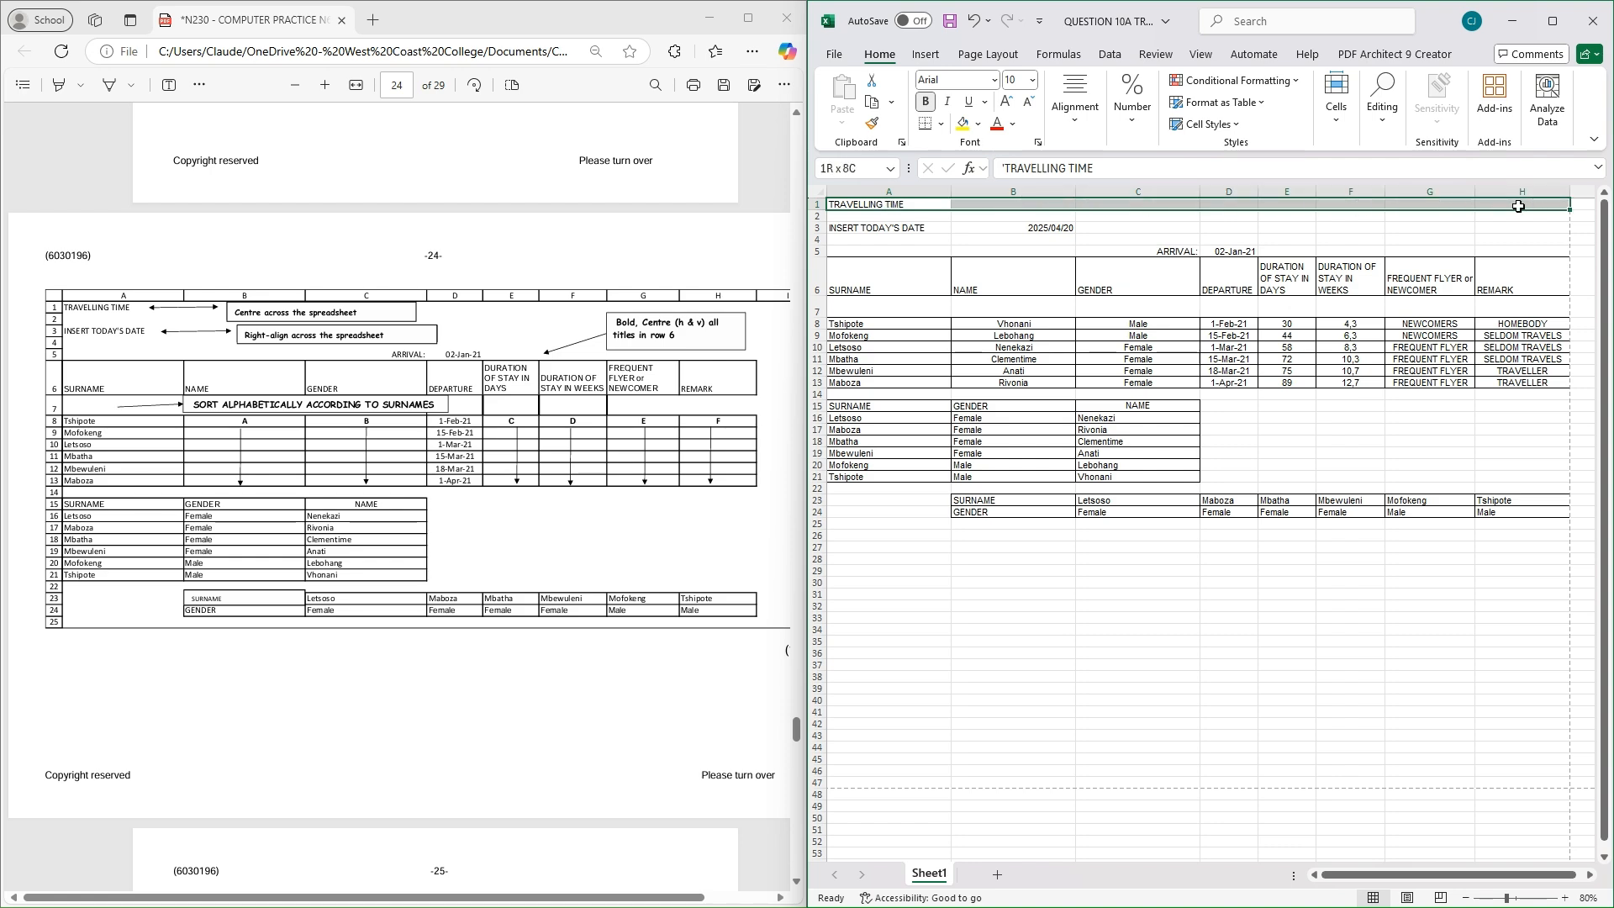
Merge and centre the TRAVELLING TIME title across cells A1 to H1
left_click(1086, 122)
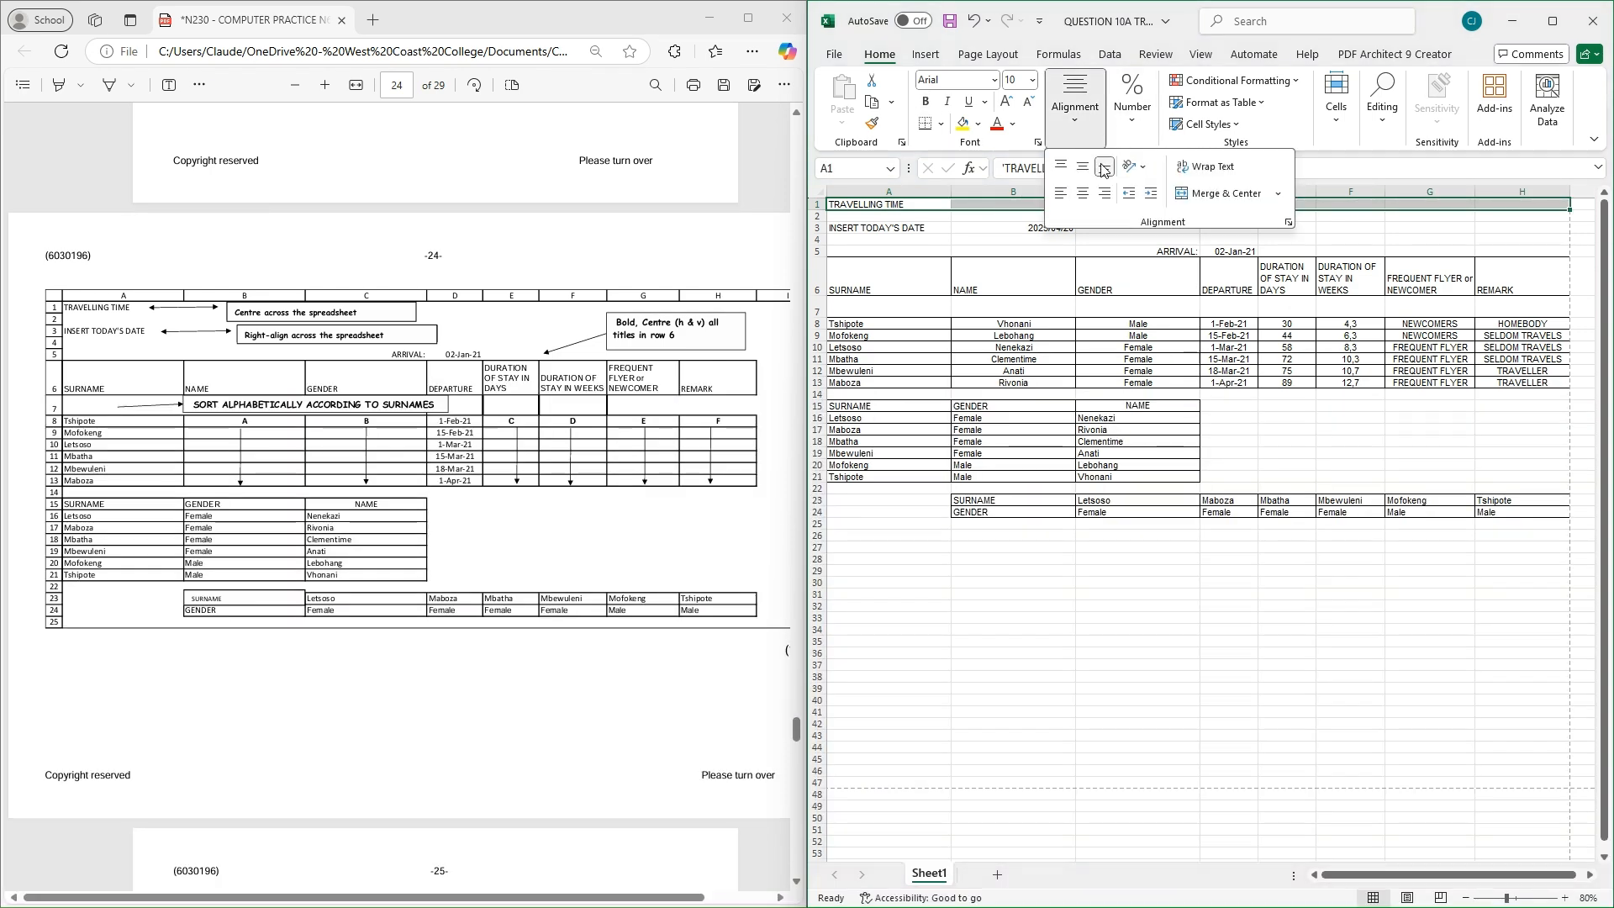
left_click(1213, 194)
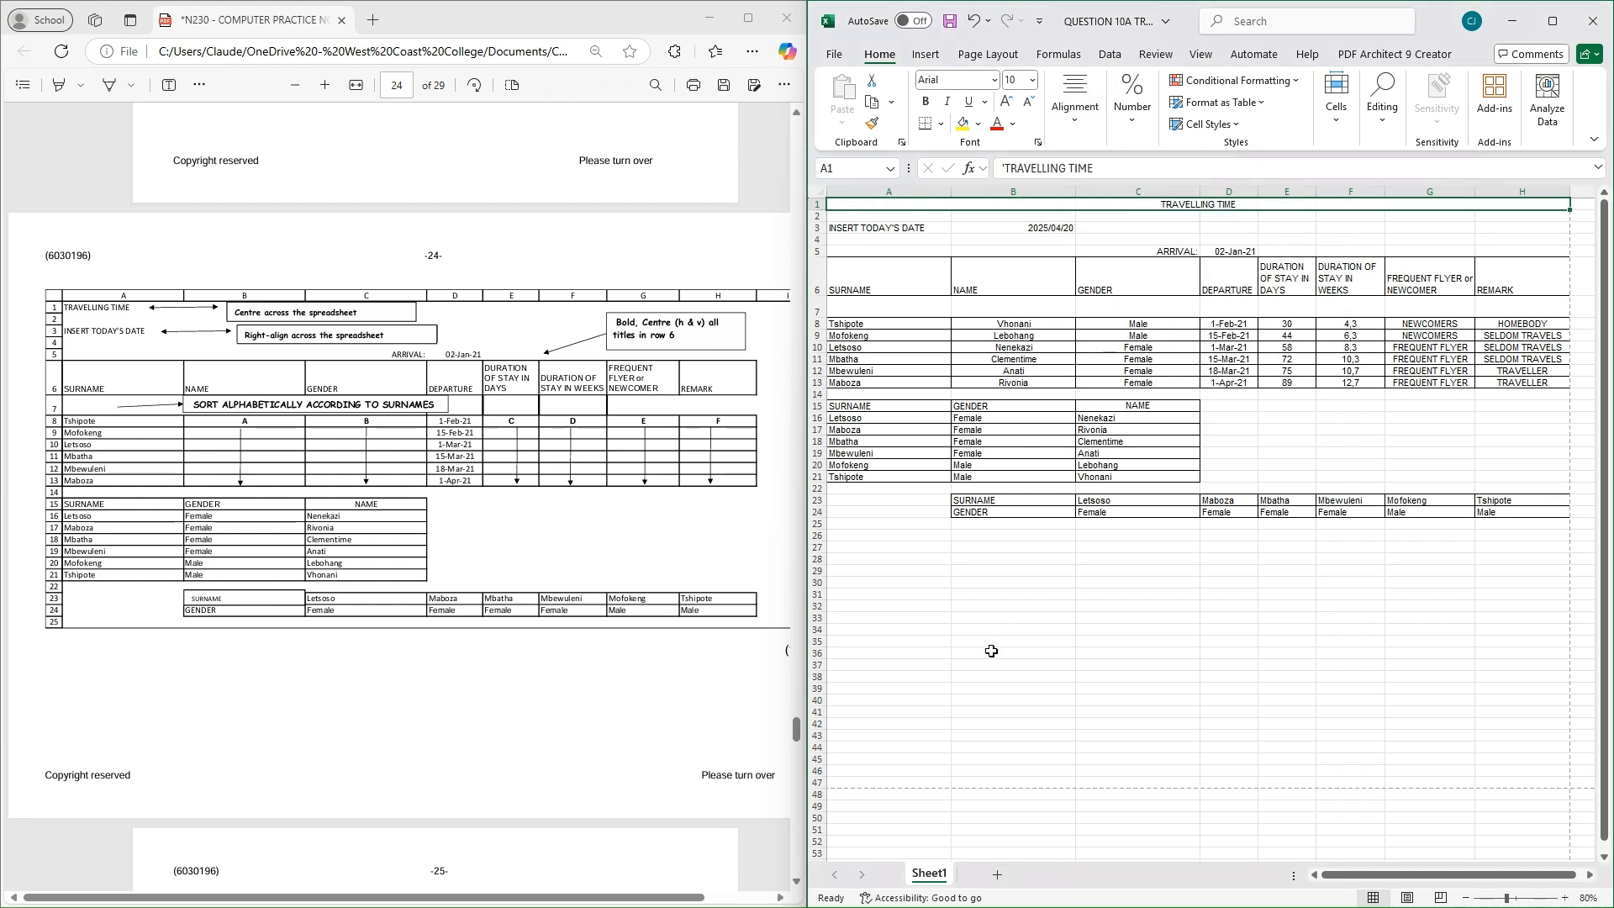
left_click(896, 233)
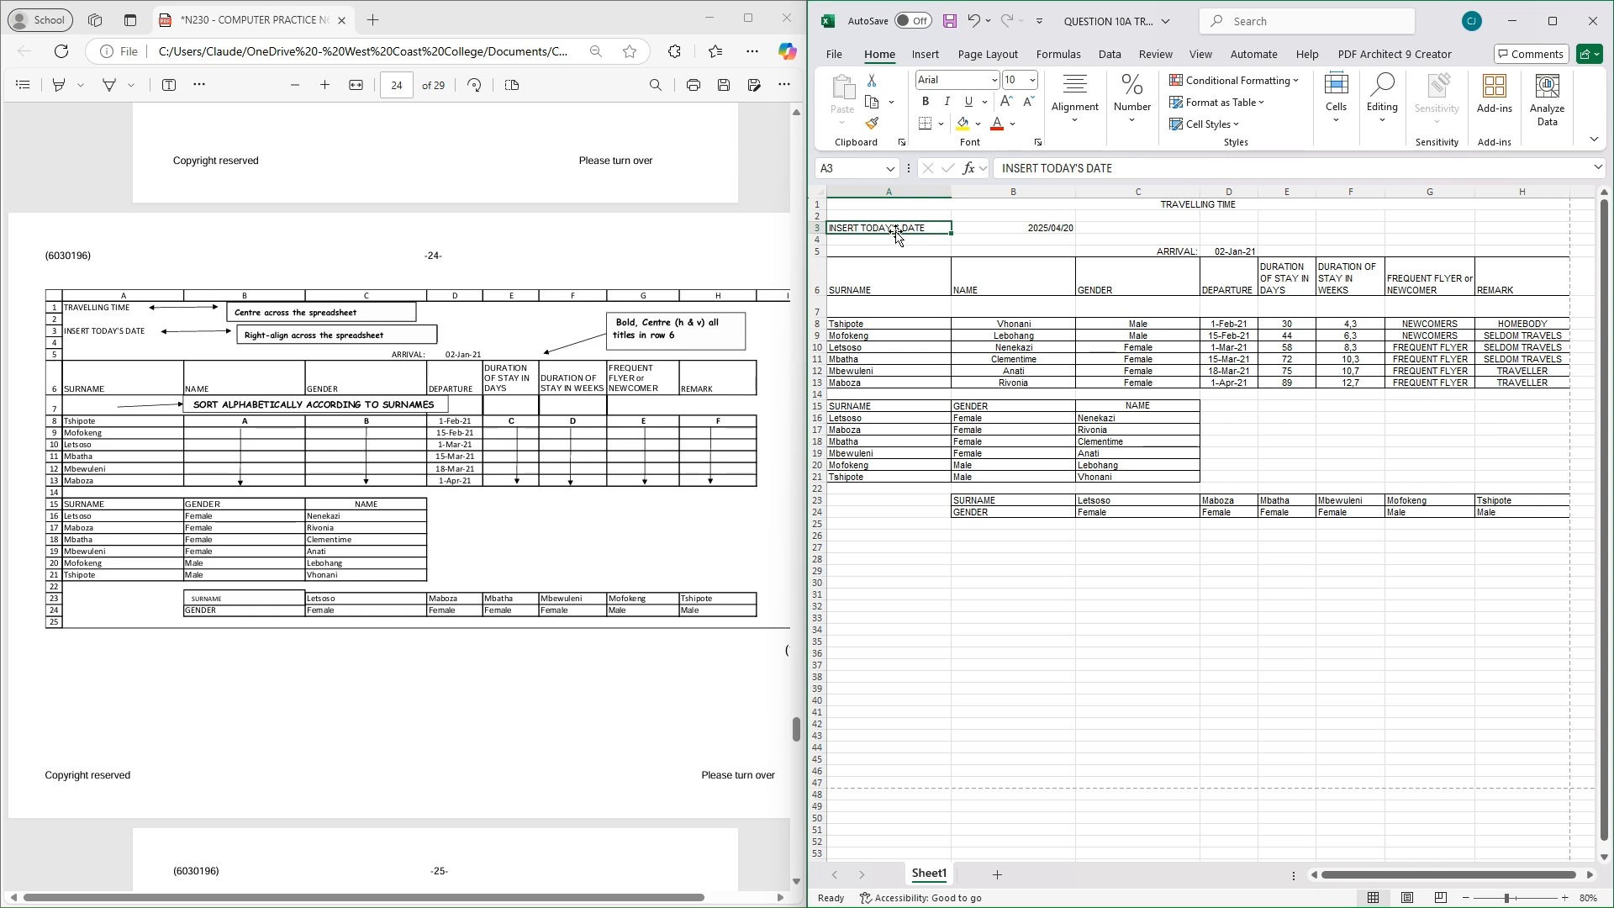
Copy the =TODAY() date from B3 over INSERT TODAY'S DATE in A3, then clear B3
left_click(1046, 227)
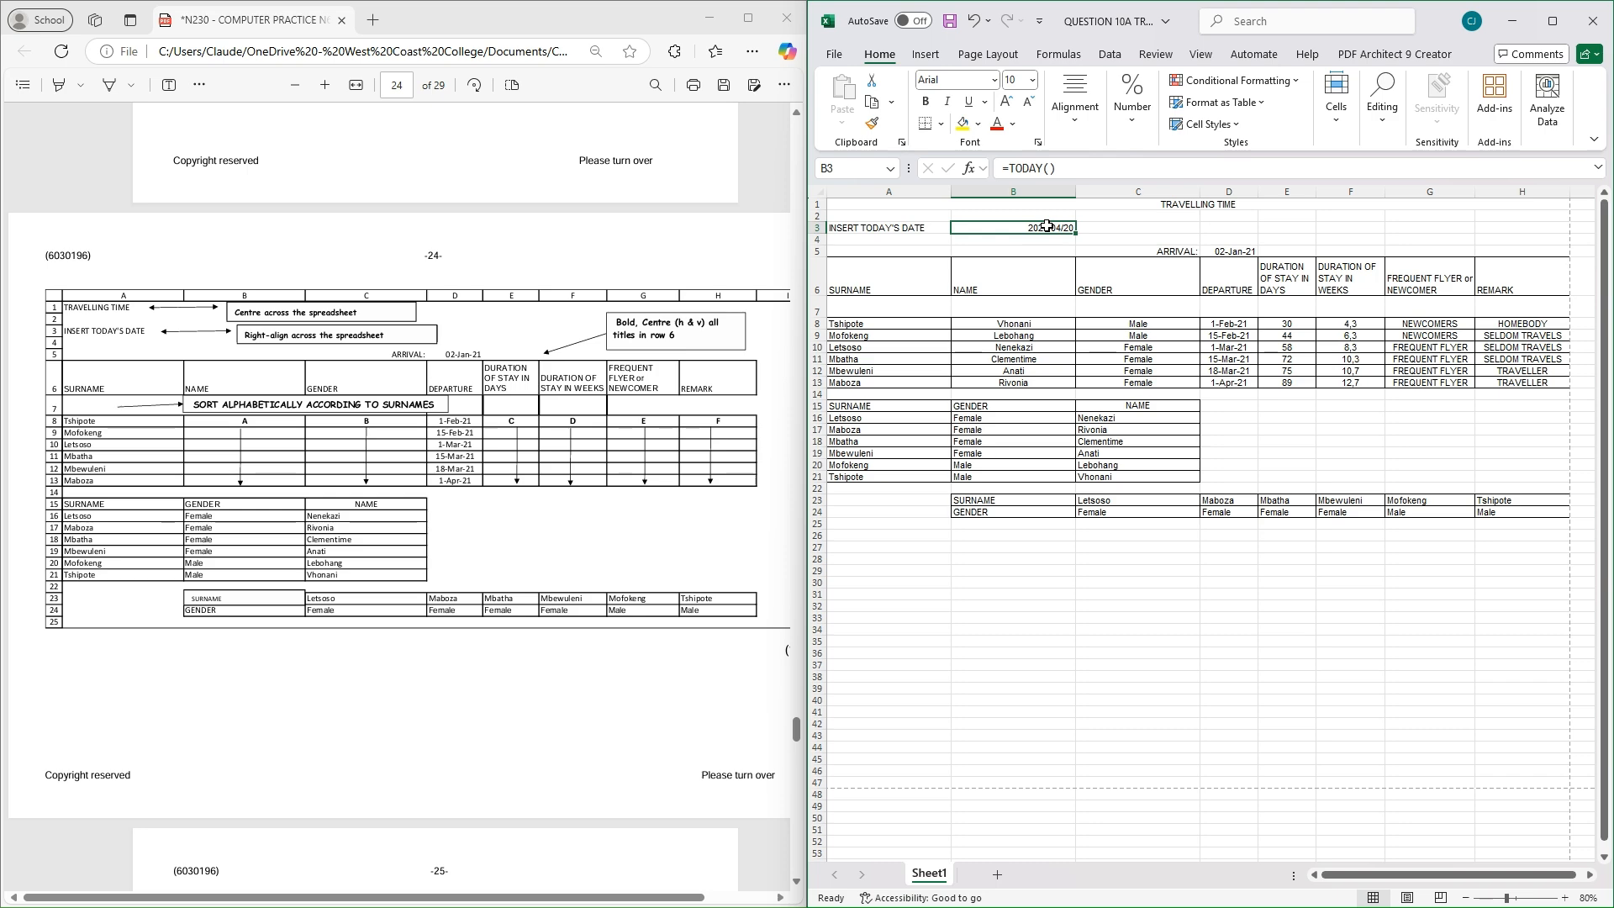
key("ctrl+c")
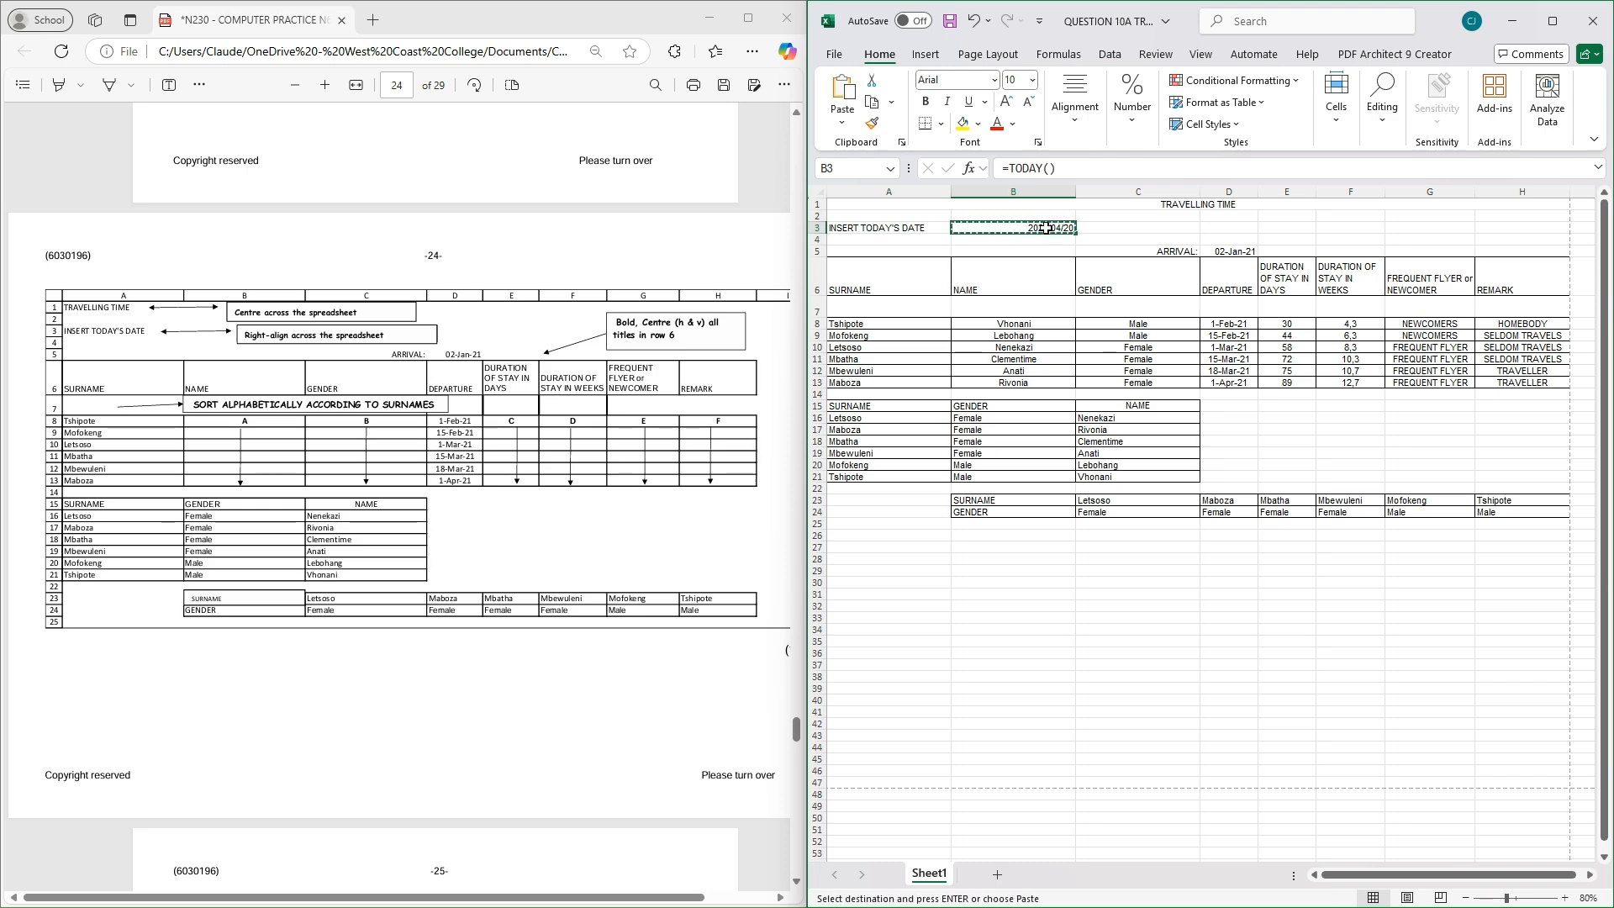
left_click(874, 232)
key("Return")
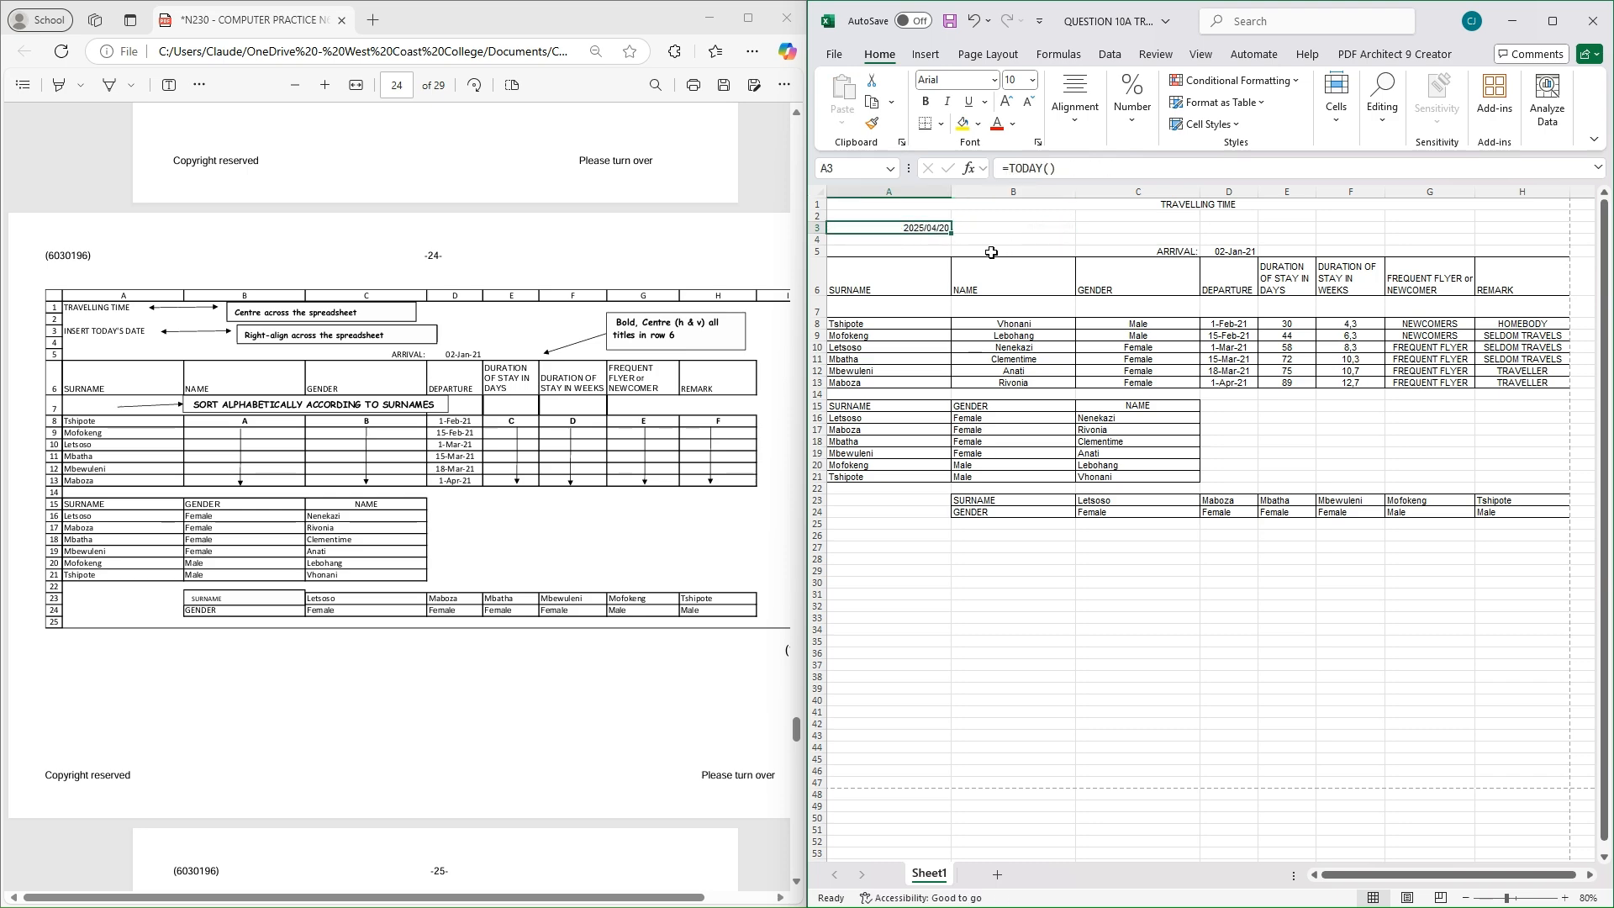
left_click(1012, 229)
key("Delete")
left_click(898, 233)
Make the A6:H6 column headings bold with middle and centre alignment
left_click_drag(892, 284, 1530, 286)
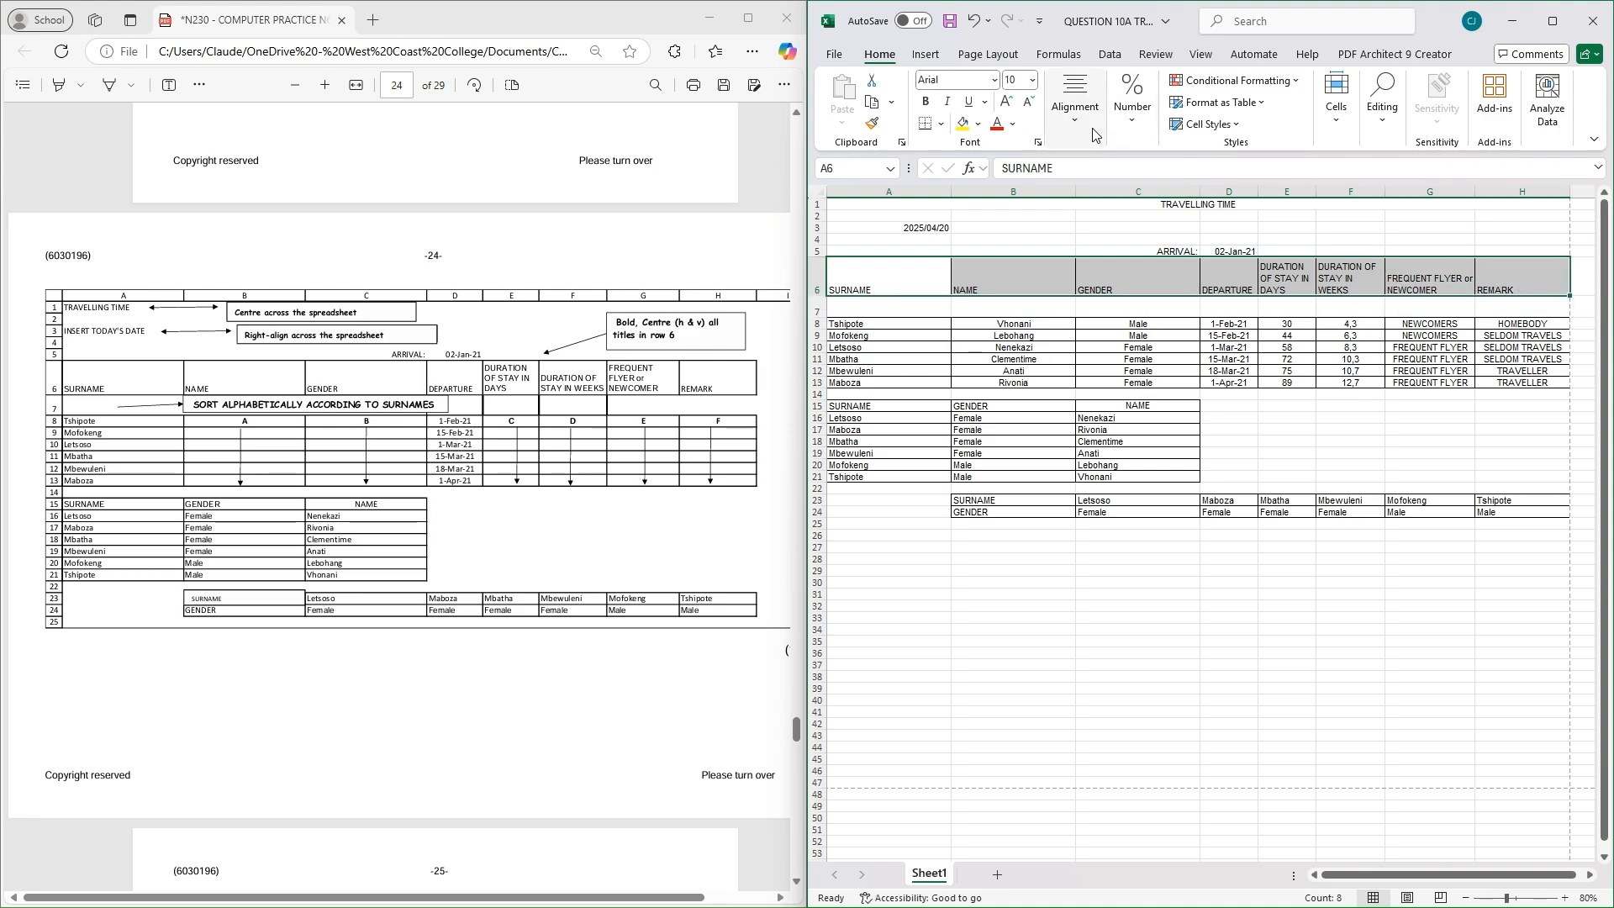
left_click(942, 124)
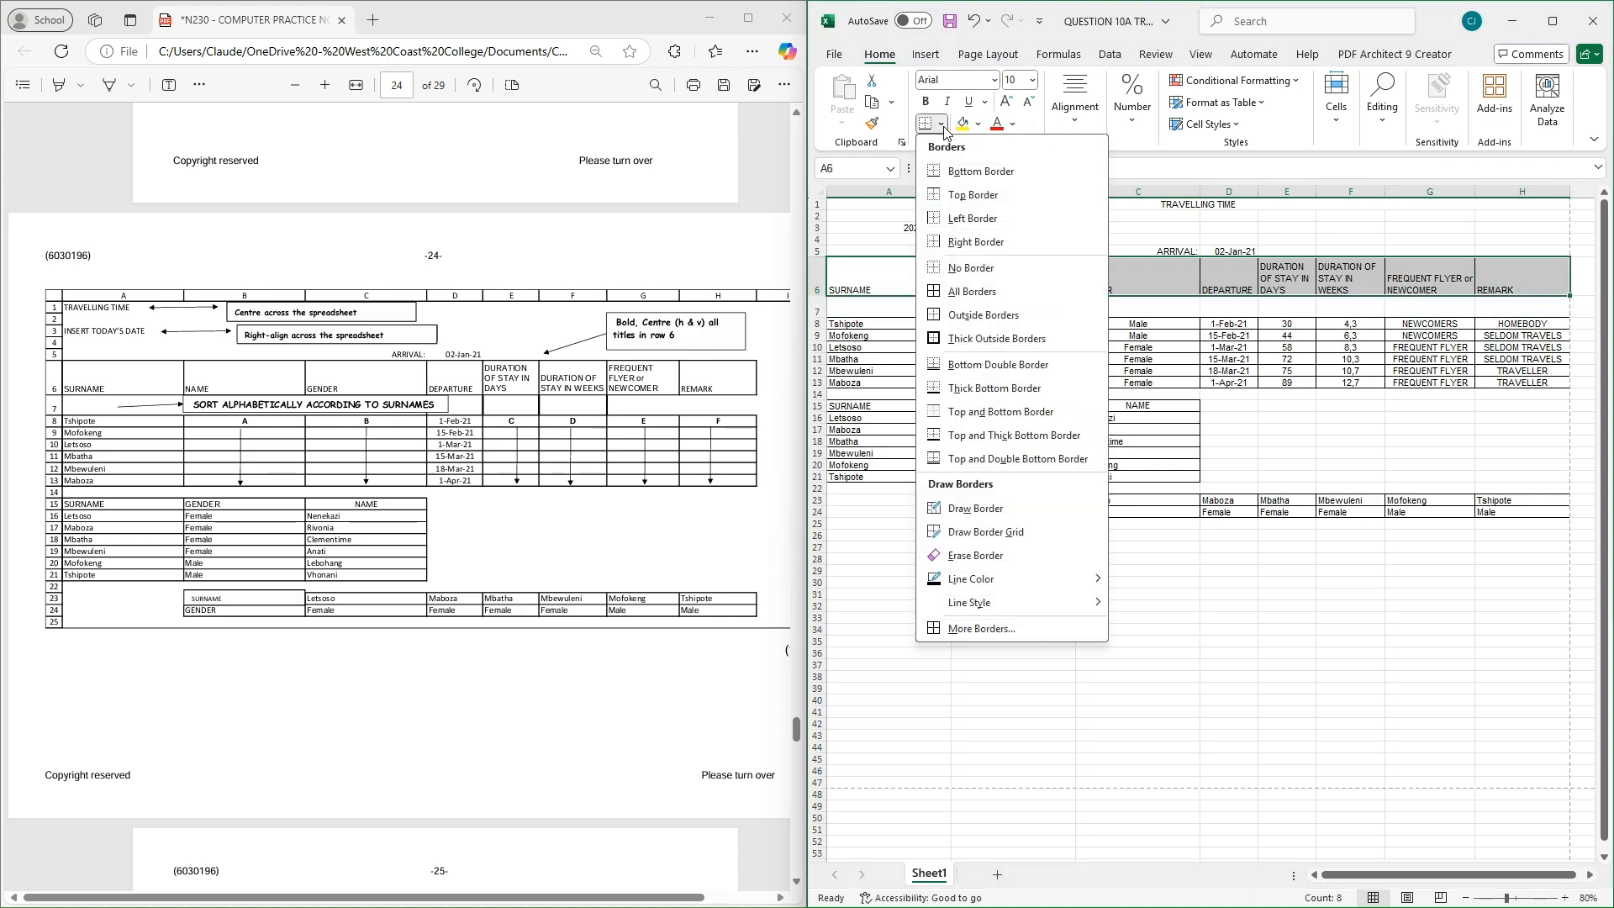
left_click(943, 126)
left_click(929, 104)
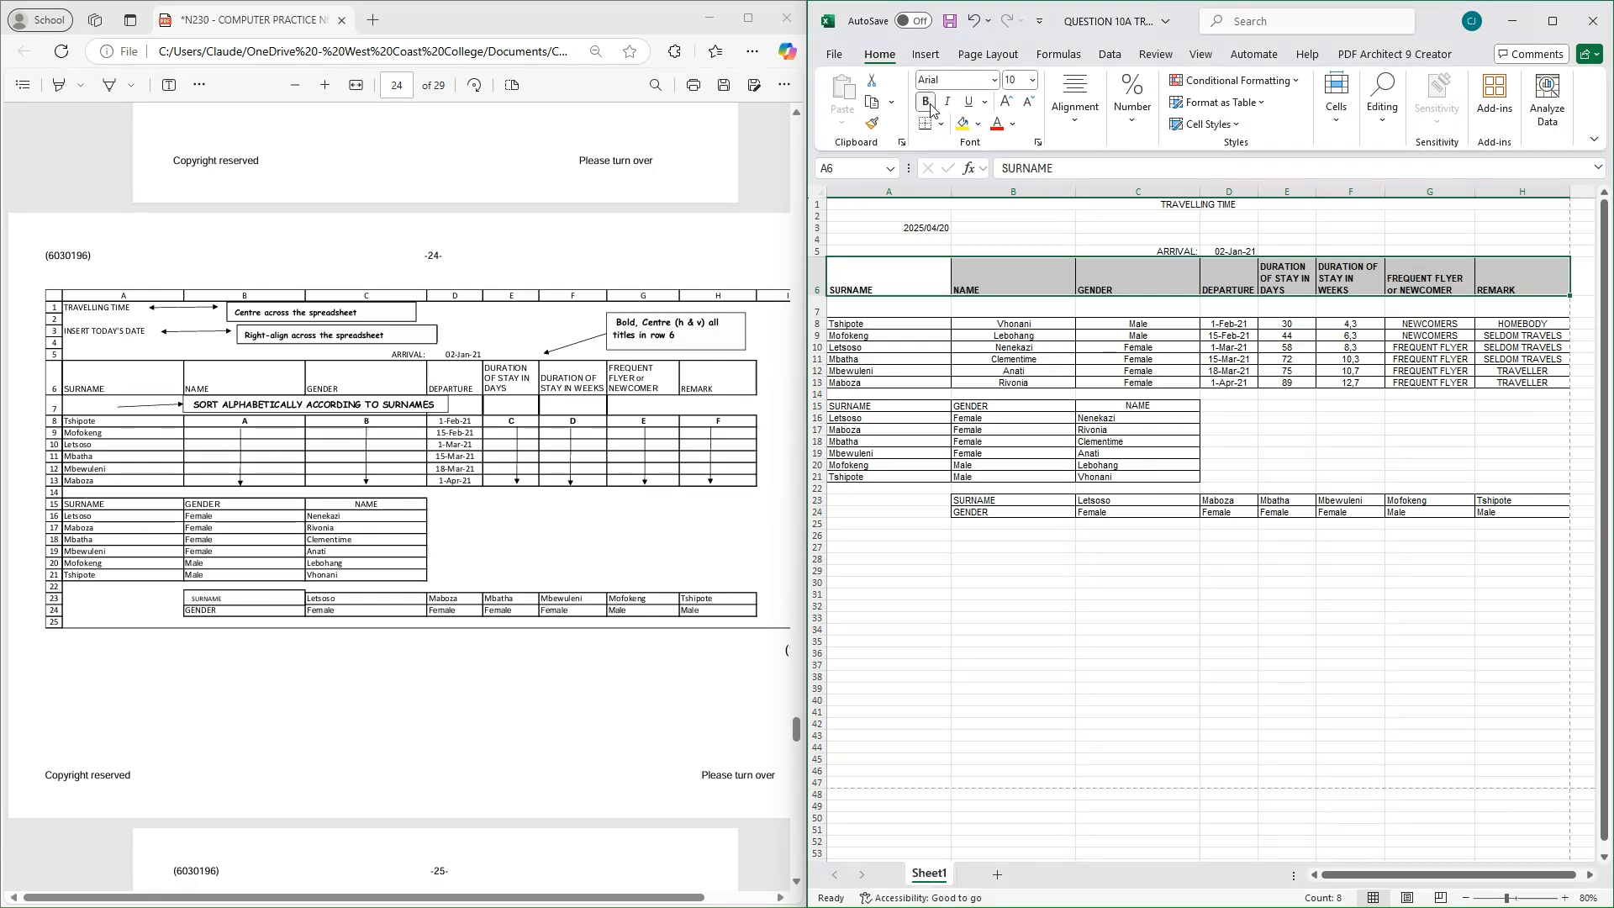
left_click(1083, 122)
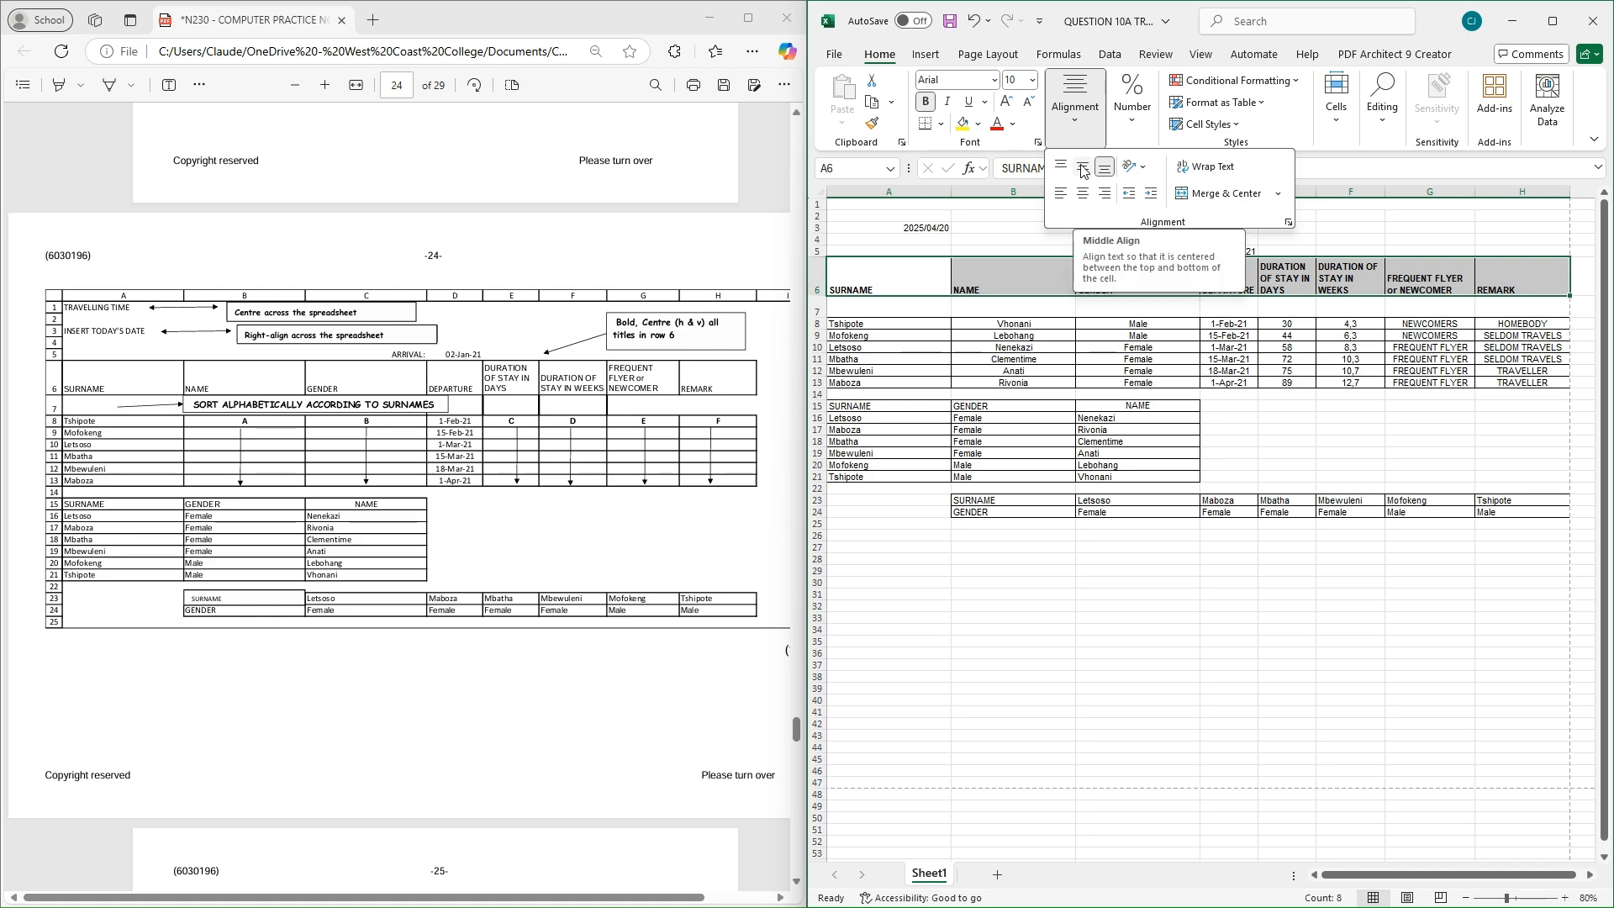
left_click(1082, 168)
left_click(1082, 195)
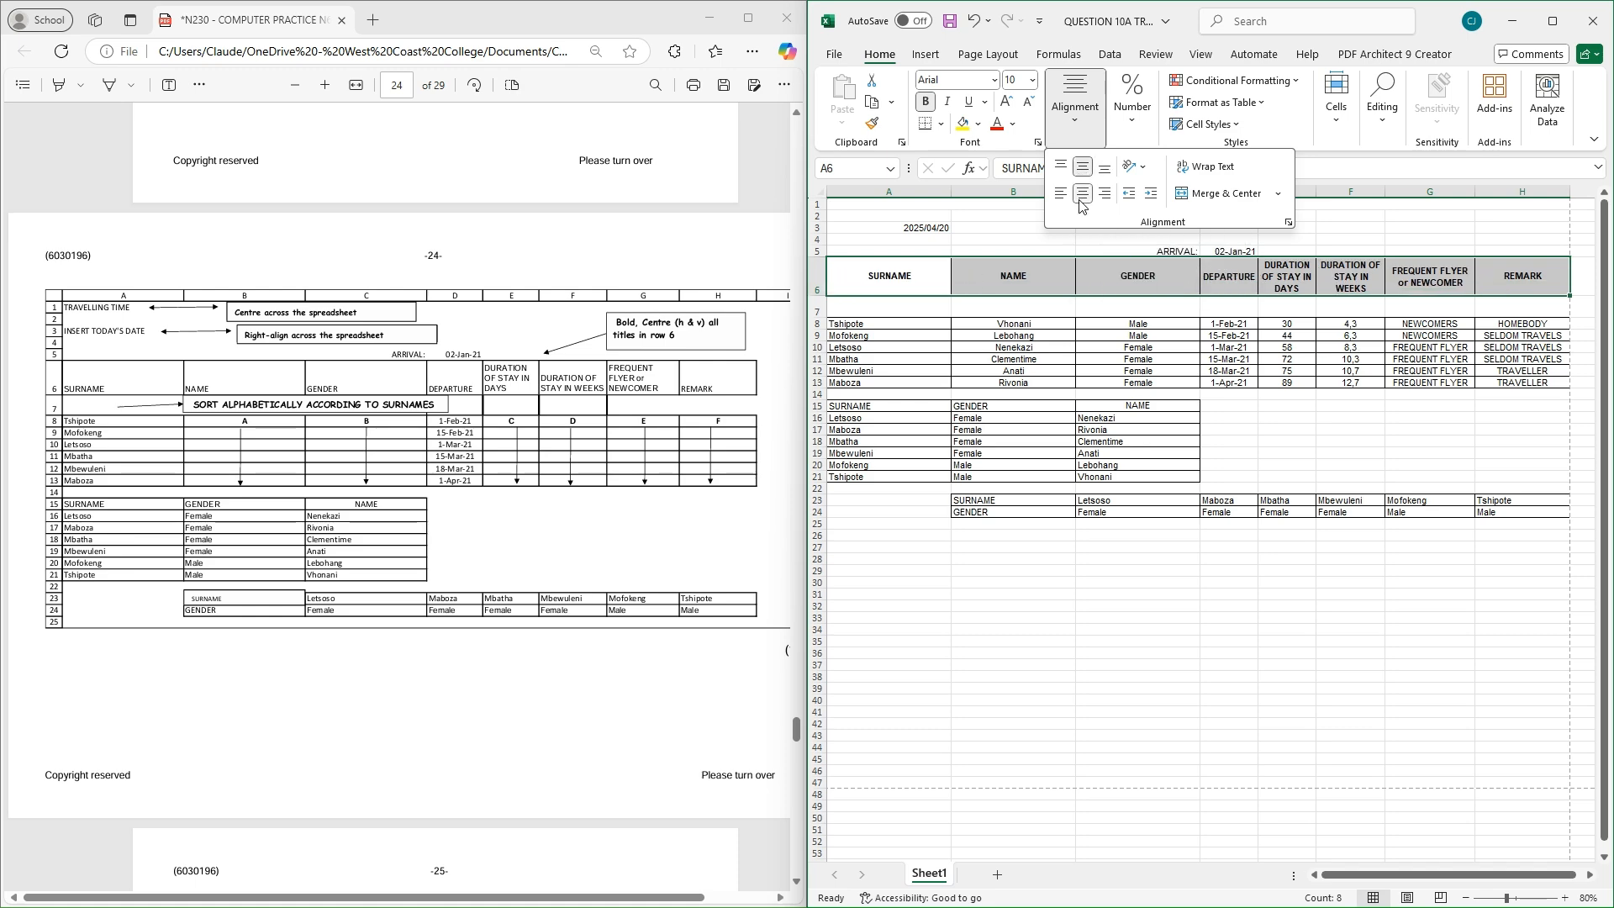
left_click(1284, 448)
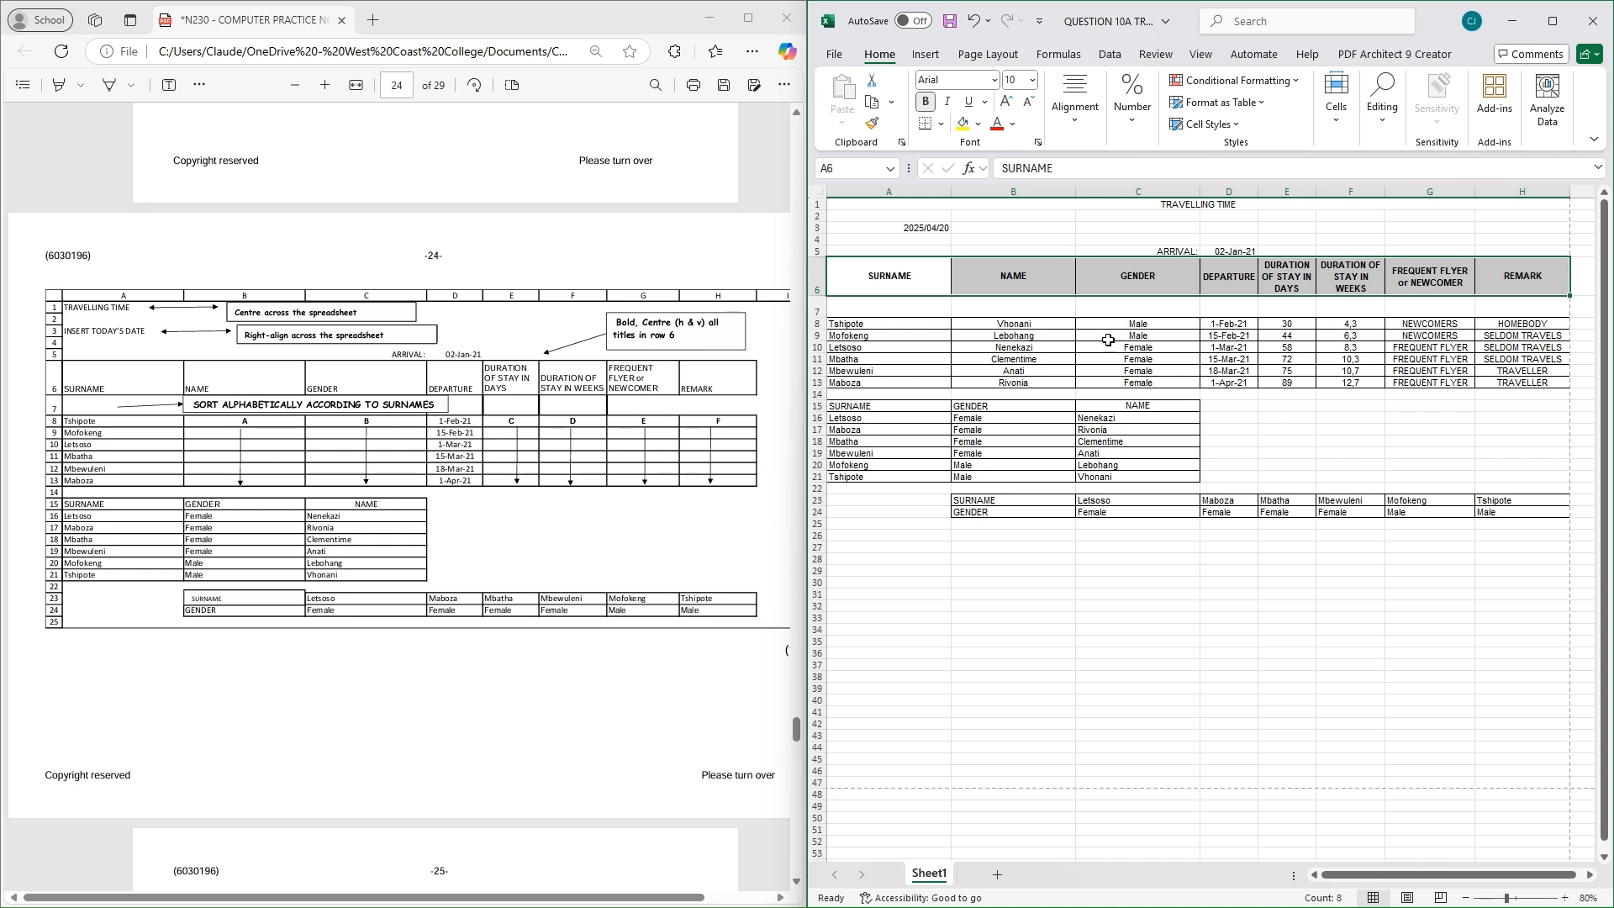
left_click(880, 324)
Custom-sort rows A8:H13 by Column A, A to Z, so Letsoso comes first
left_click_drag(880, 324, 1531, 384)
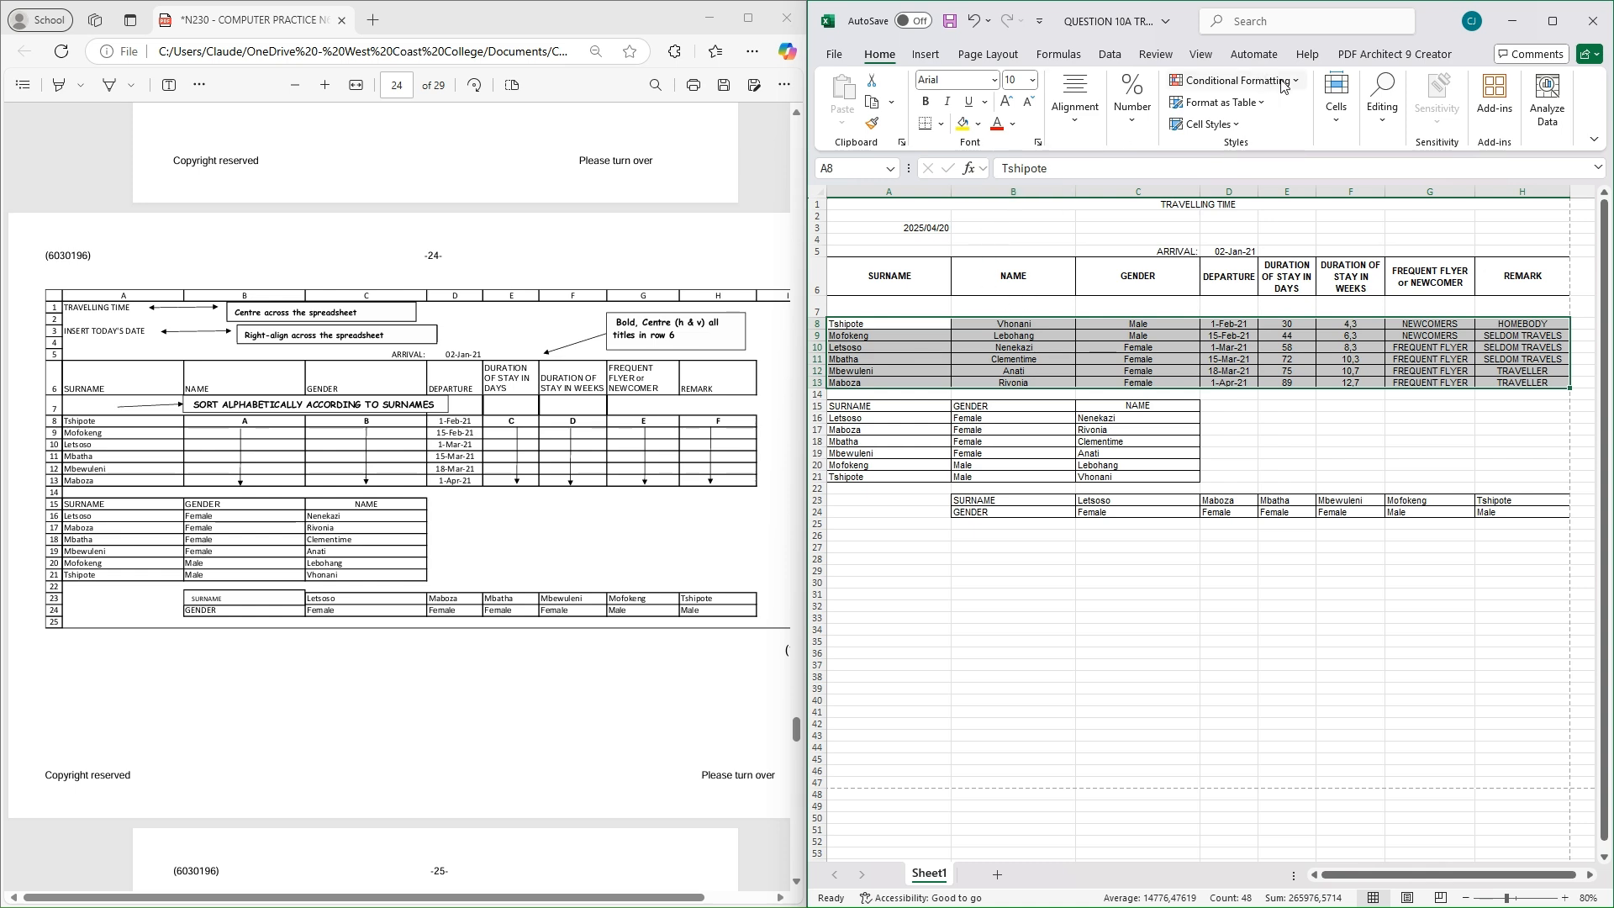
left_click(1371, 135)
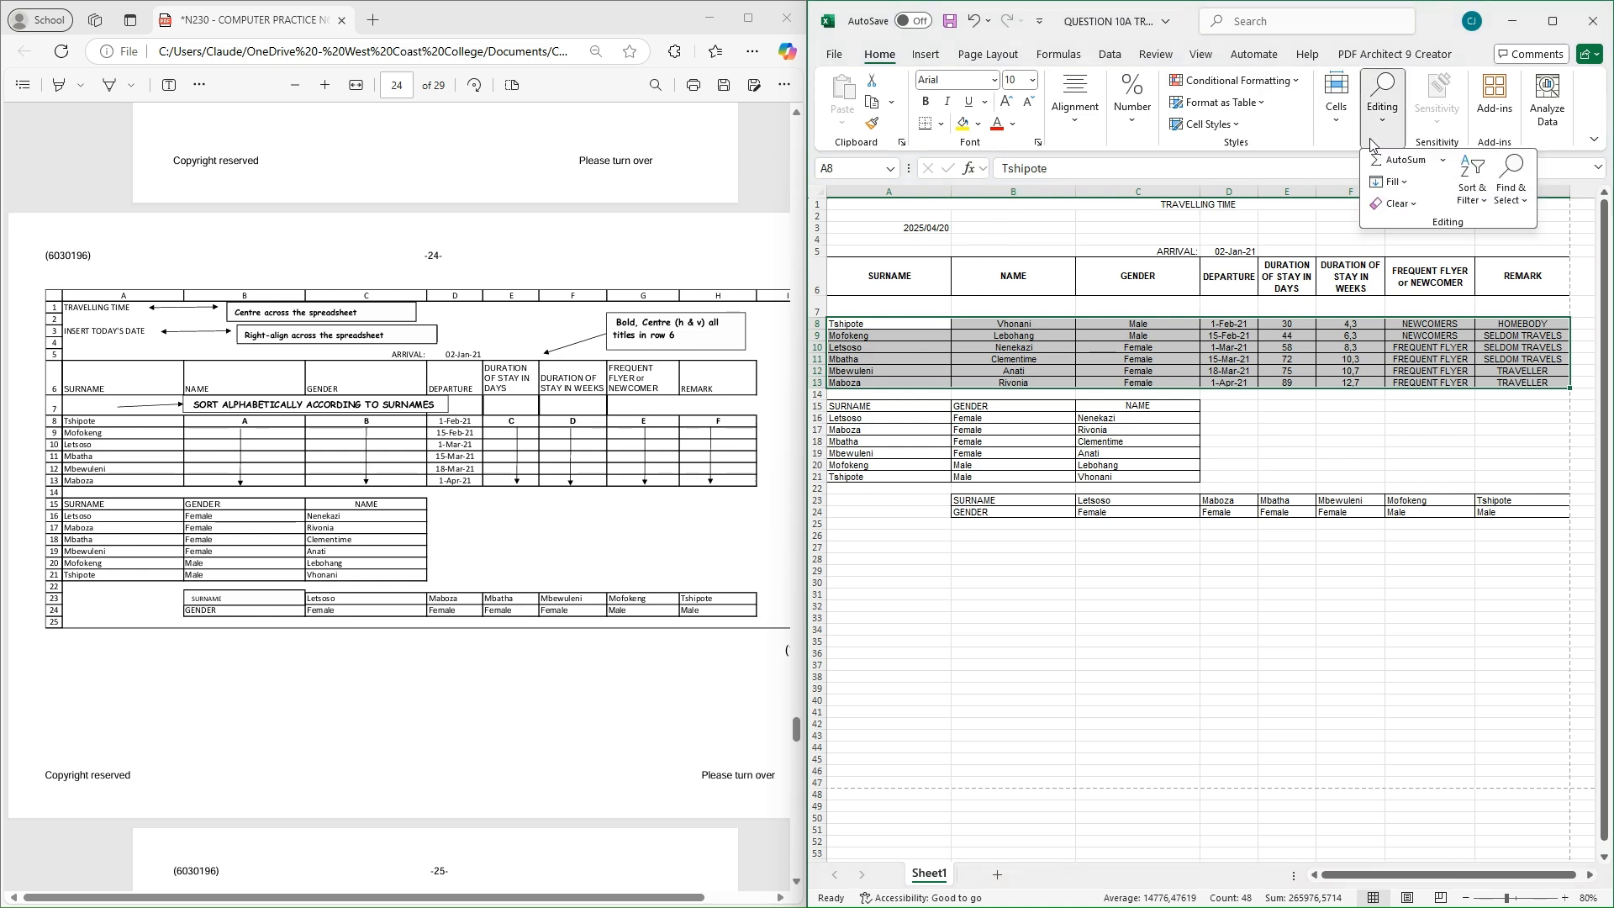
left_click(1477, 198)
left_click(1513, 274)
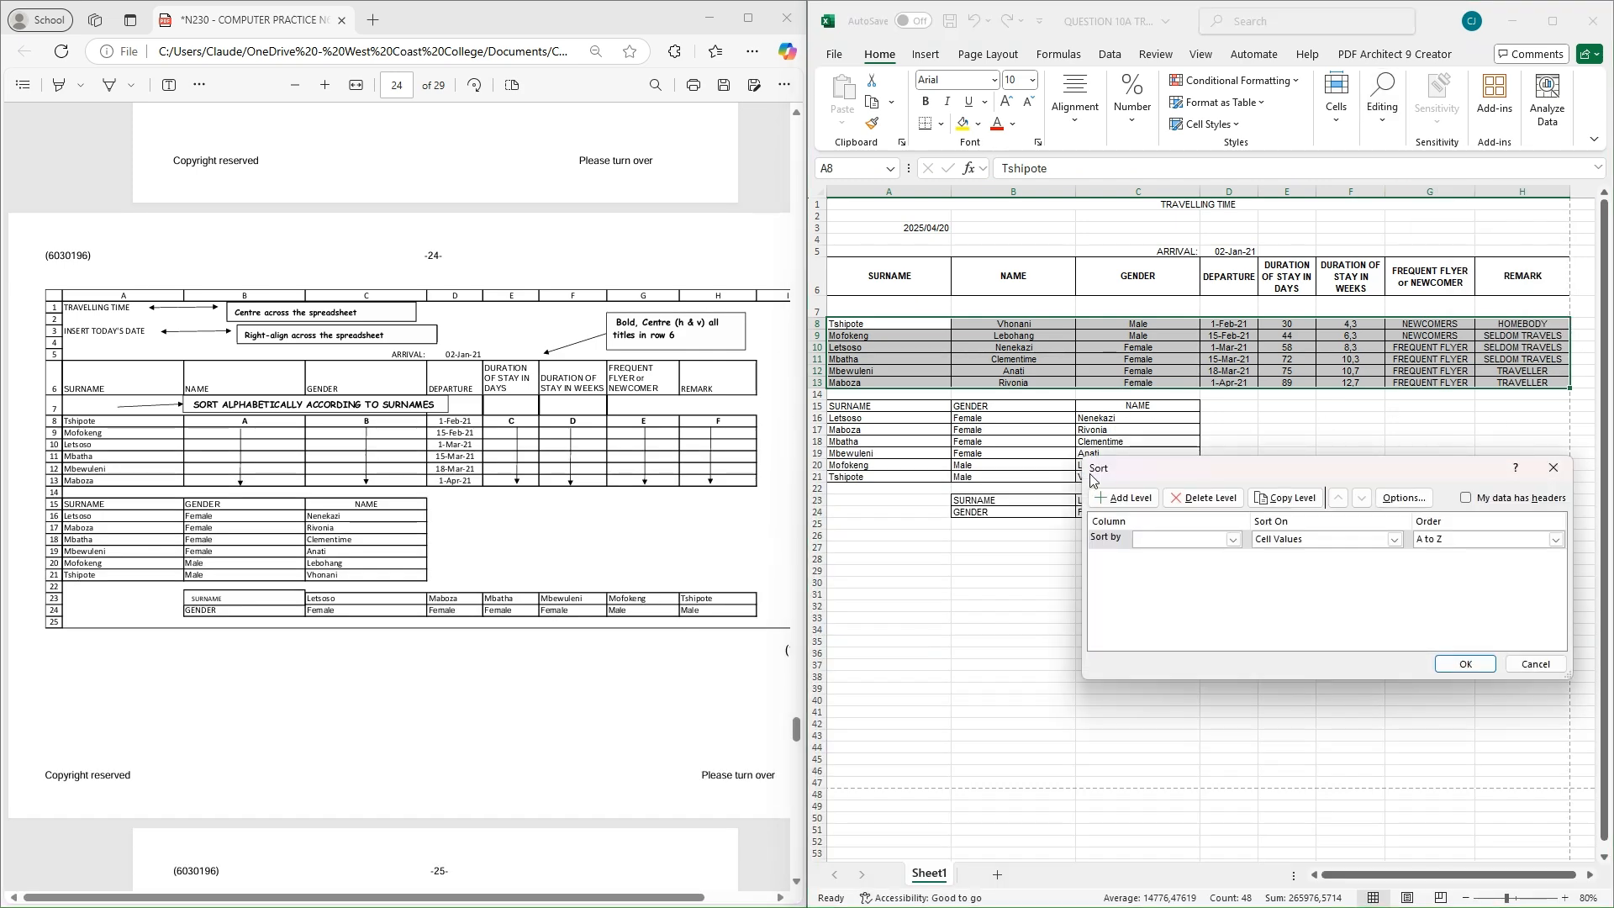
left_click(1234, 541)
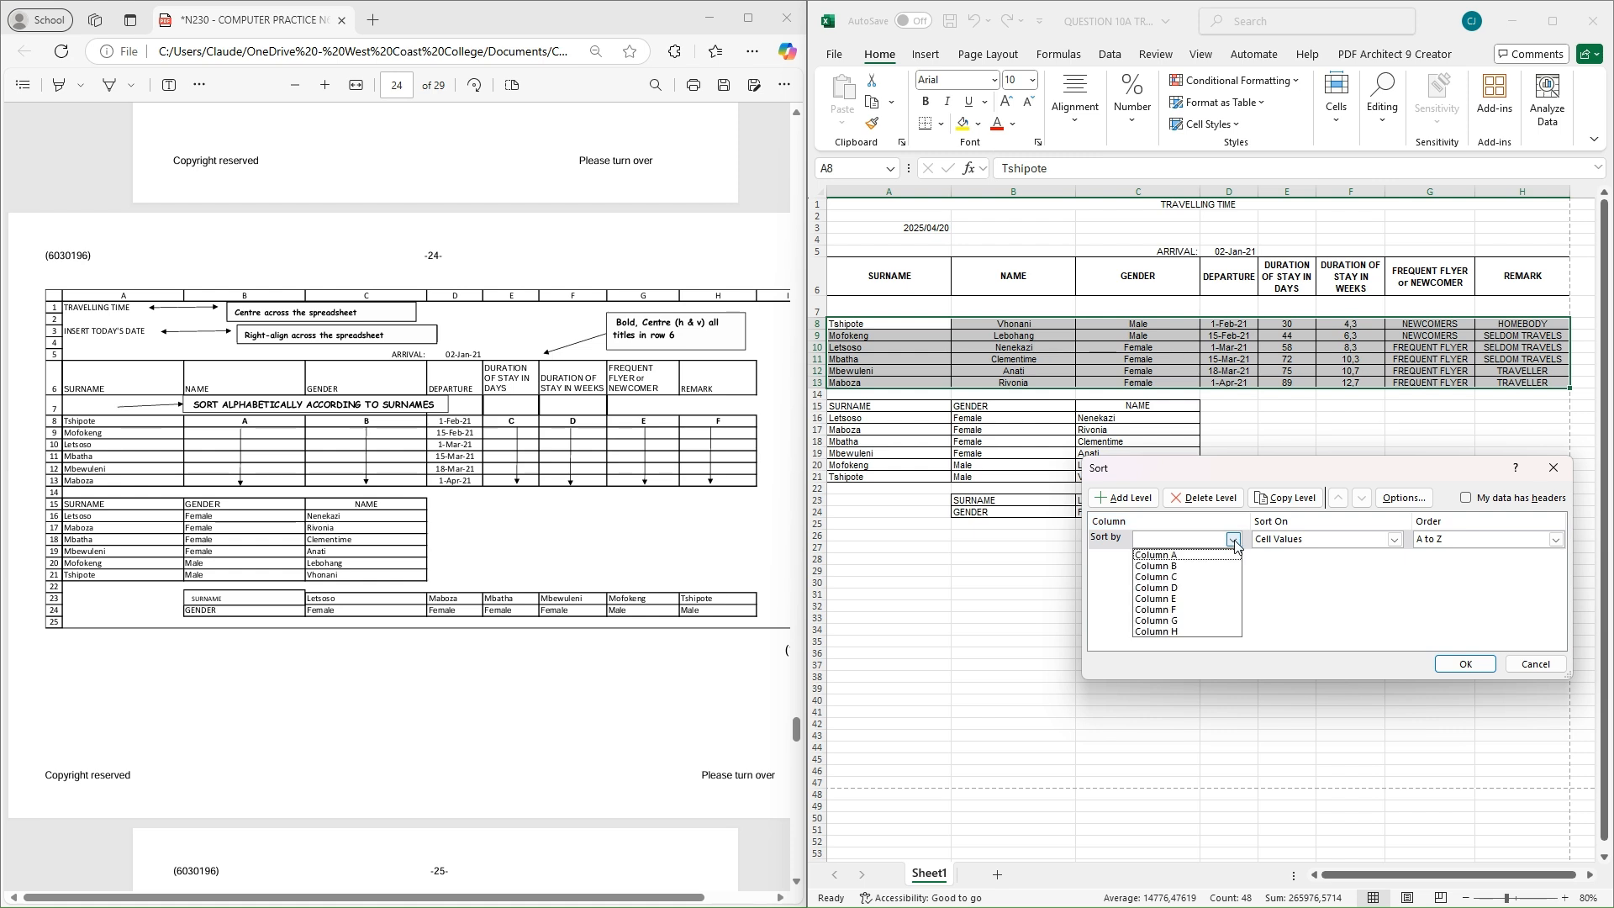
left_click(1158, 556)
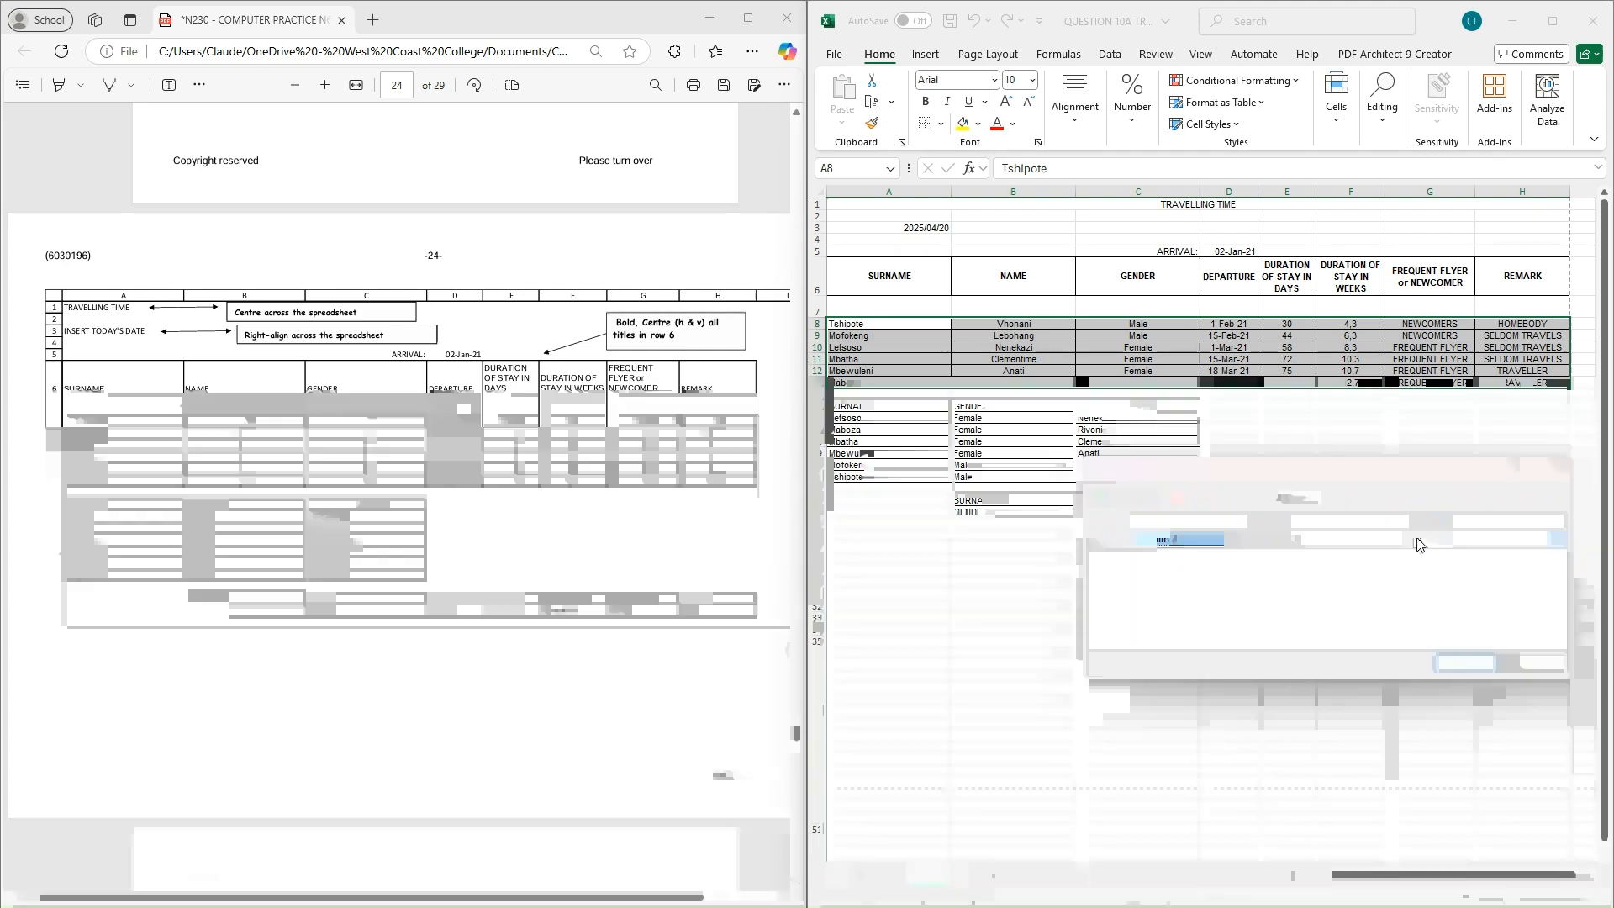
left_click(1464, 664)
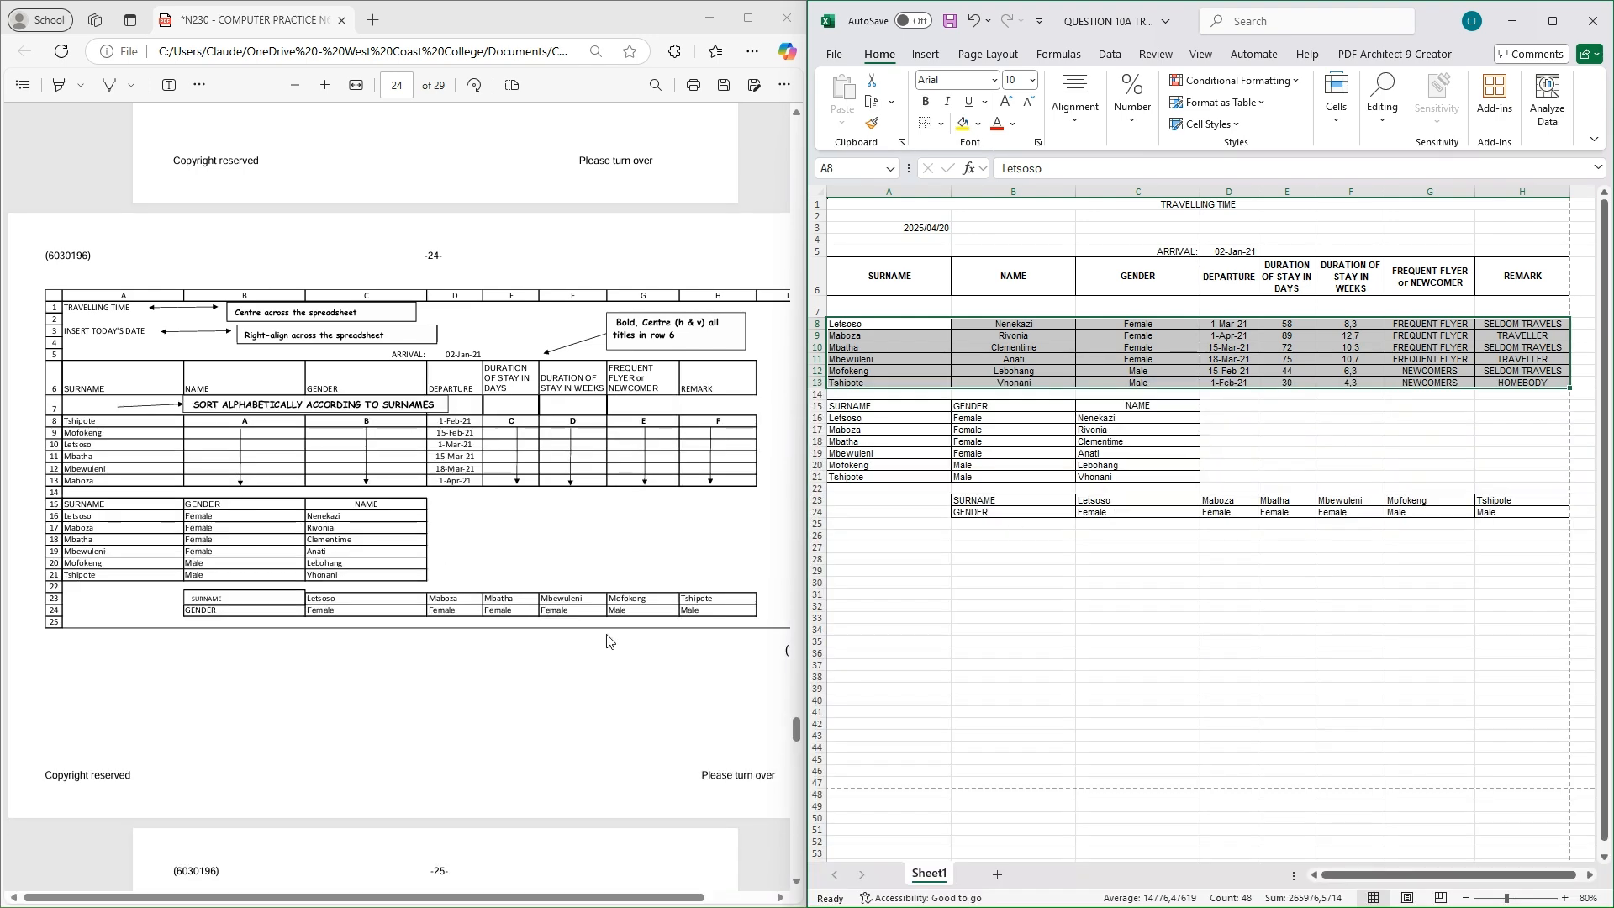
Scroll the question paper and bring the TRAVEL workbook back into view
mouse_move(554, 900)
left_mouse_down()
mouse_move(578, 904)
mouse_move(556, 903)
left_mouse_up()
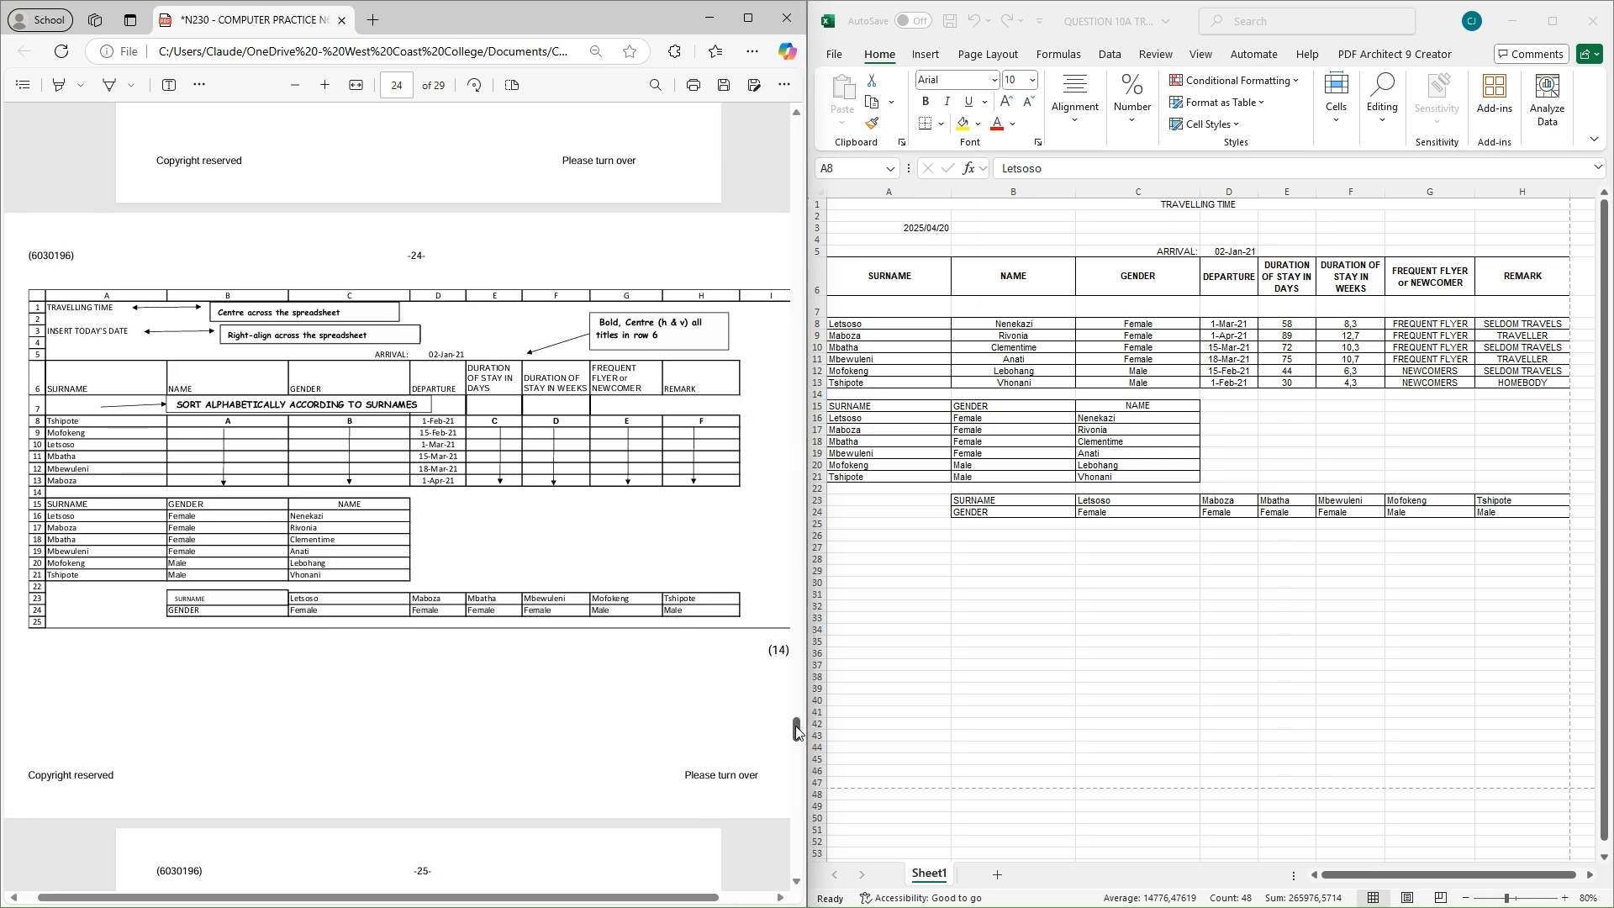
left_click_drag(796, 728, 795, 740)
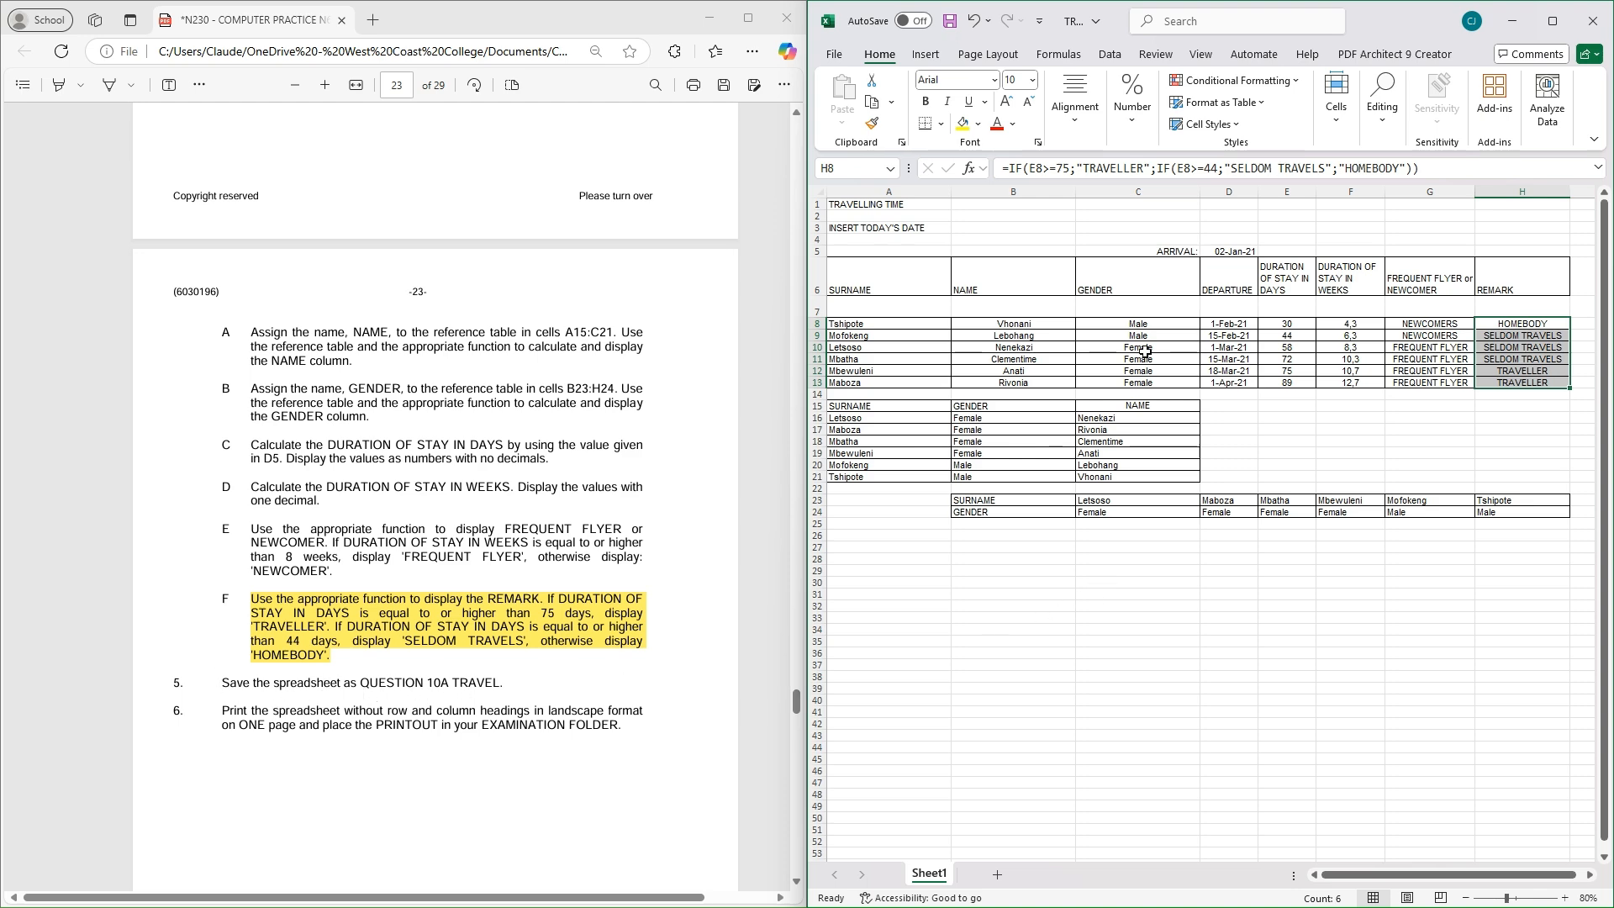
Save the workbook as 'QUESTION 10A TRAVEL' in the N6 CP STUDENT FILES 7 NOVEMBER 2022 folder
left_click(834, 55)
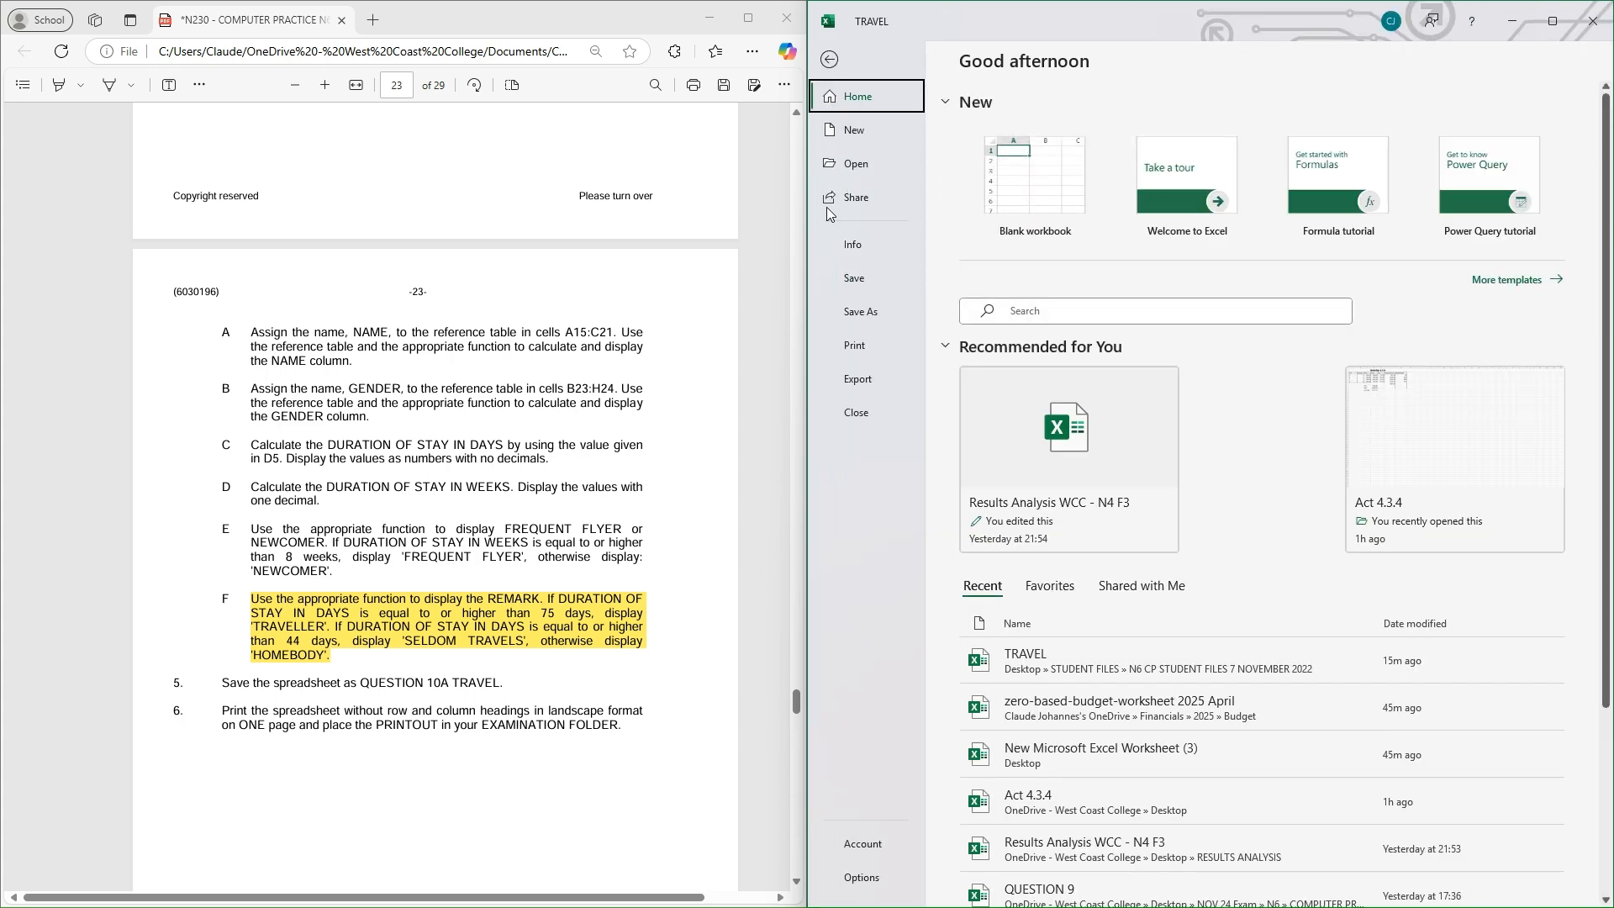
left_click(874, 311)
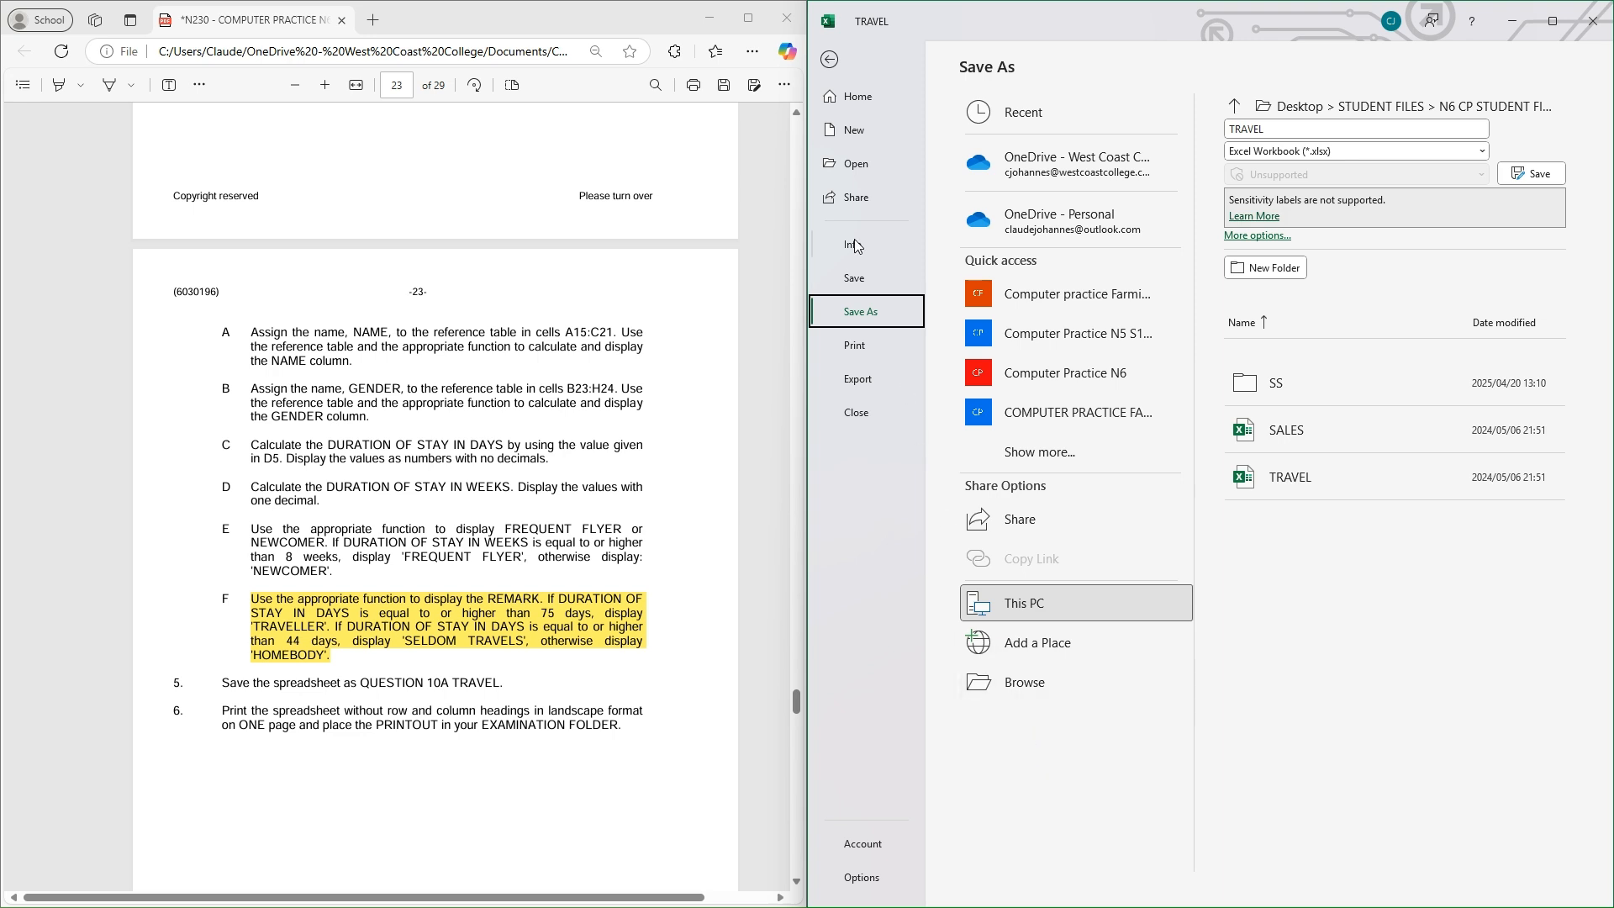
left_click(1032, 681)
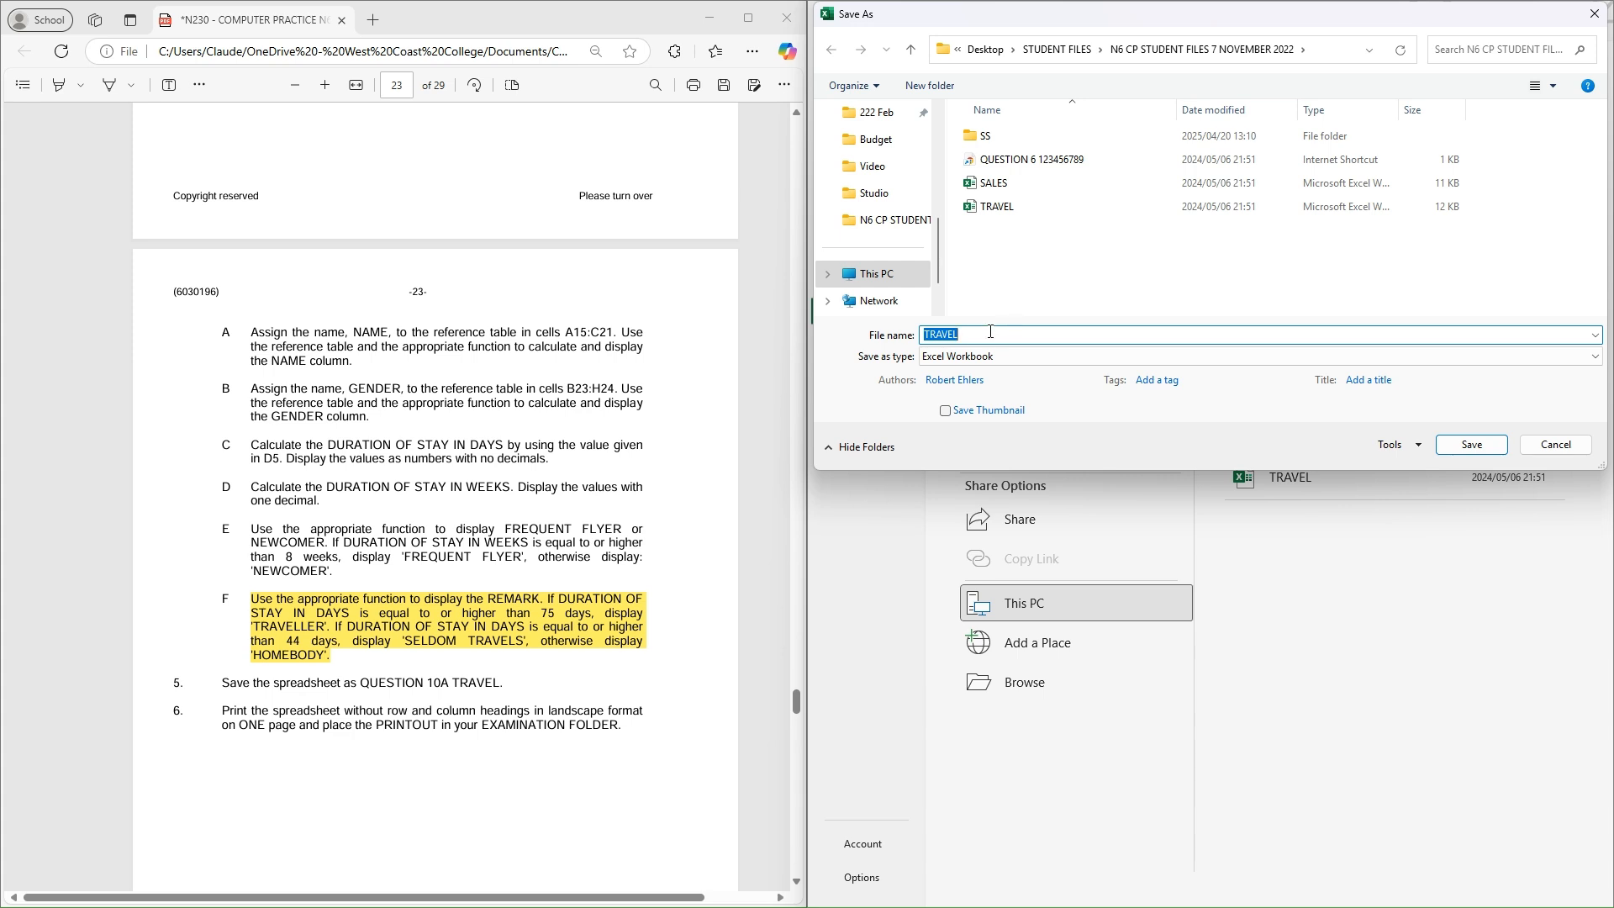
key("Home")
type("QUESTIOMN")
key("BackSpace")
key("BackSpace")
type("N 10A")
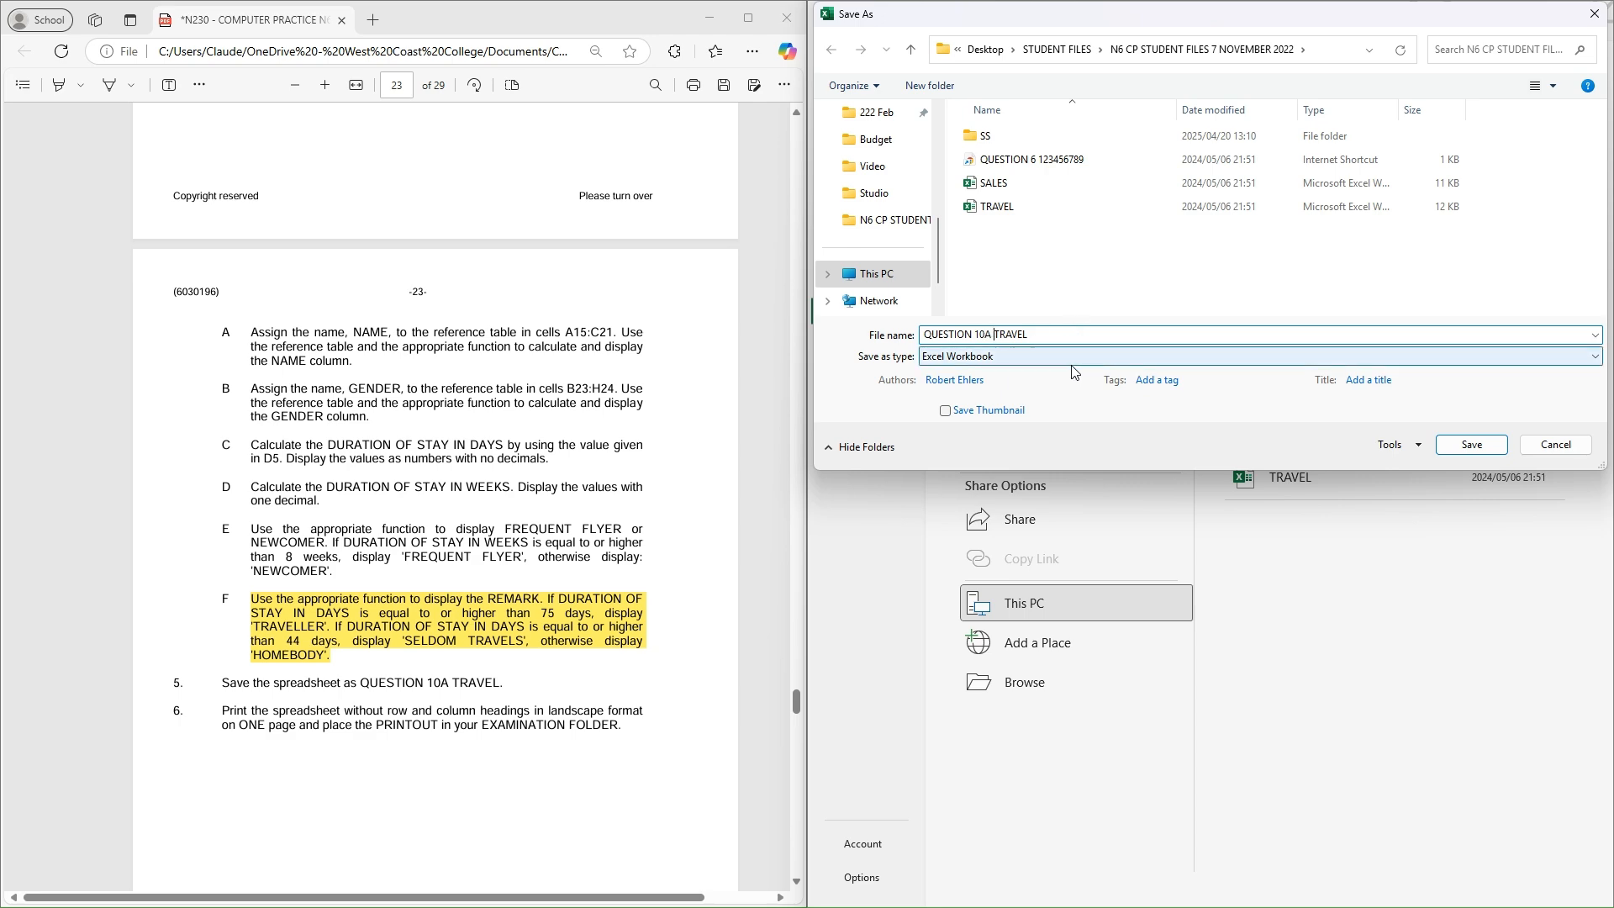
left_click(1475, 445)
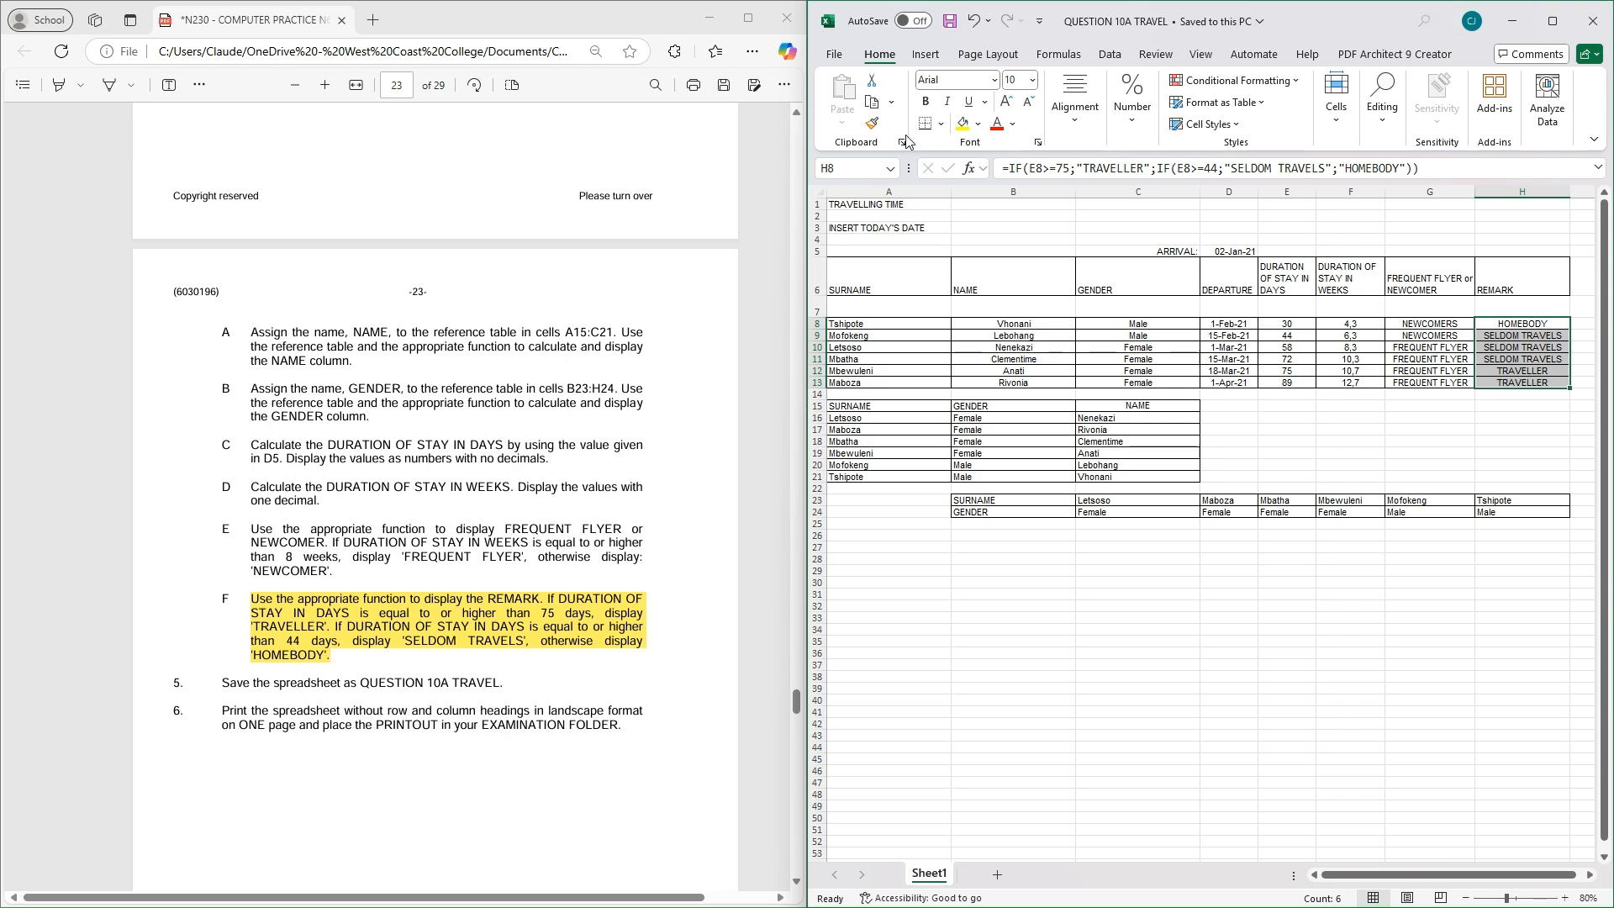
Open the Custom Header editor from Page Setup in the Print view
left_click(845, 52)
left_click(855, 344)
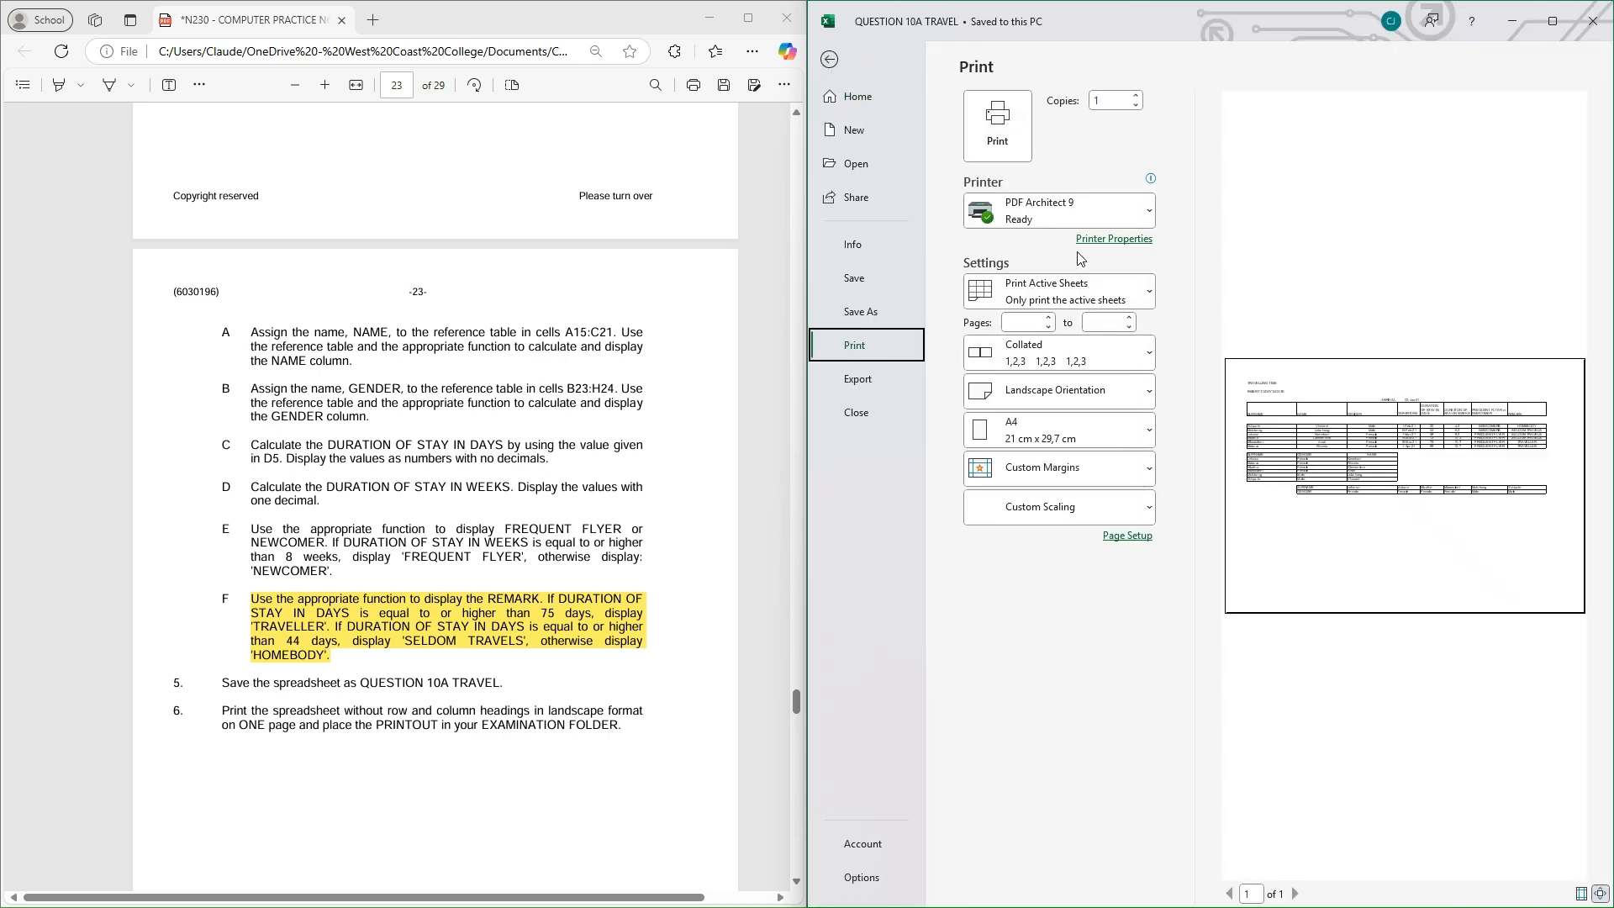
left_click(1131, 537)
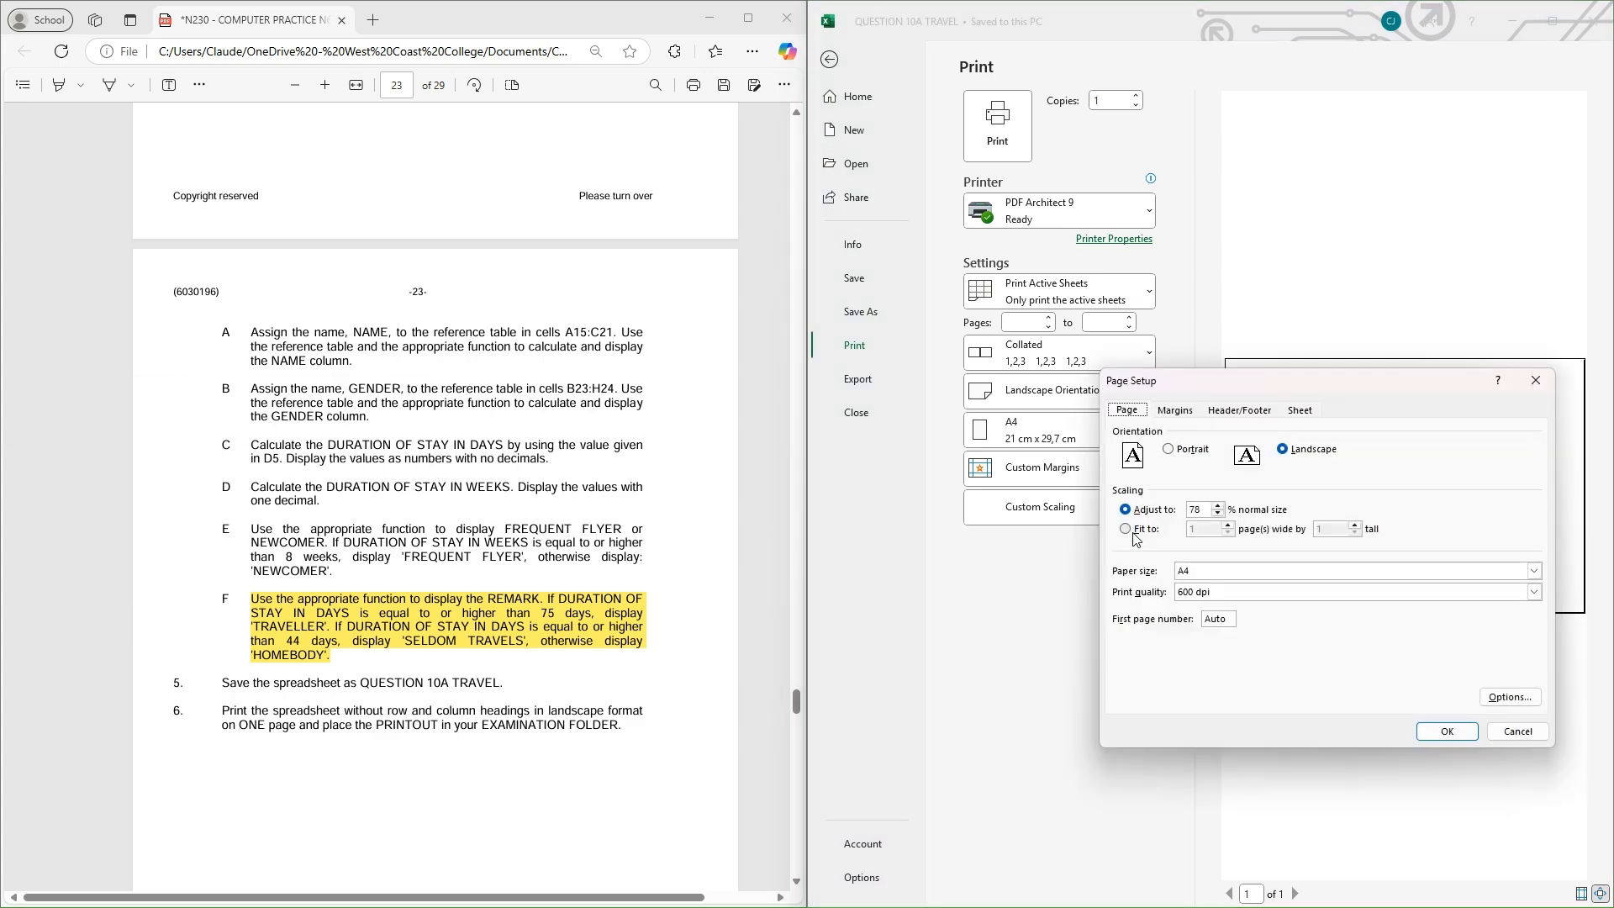
left_click(1259, 411)
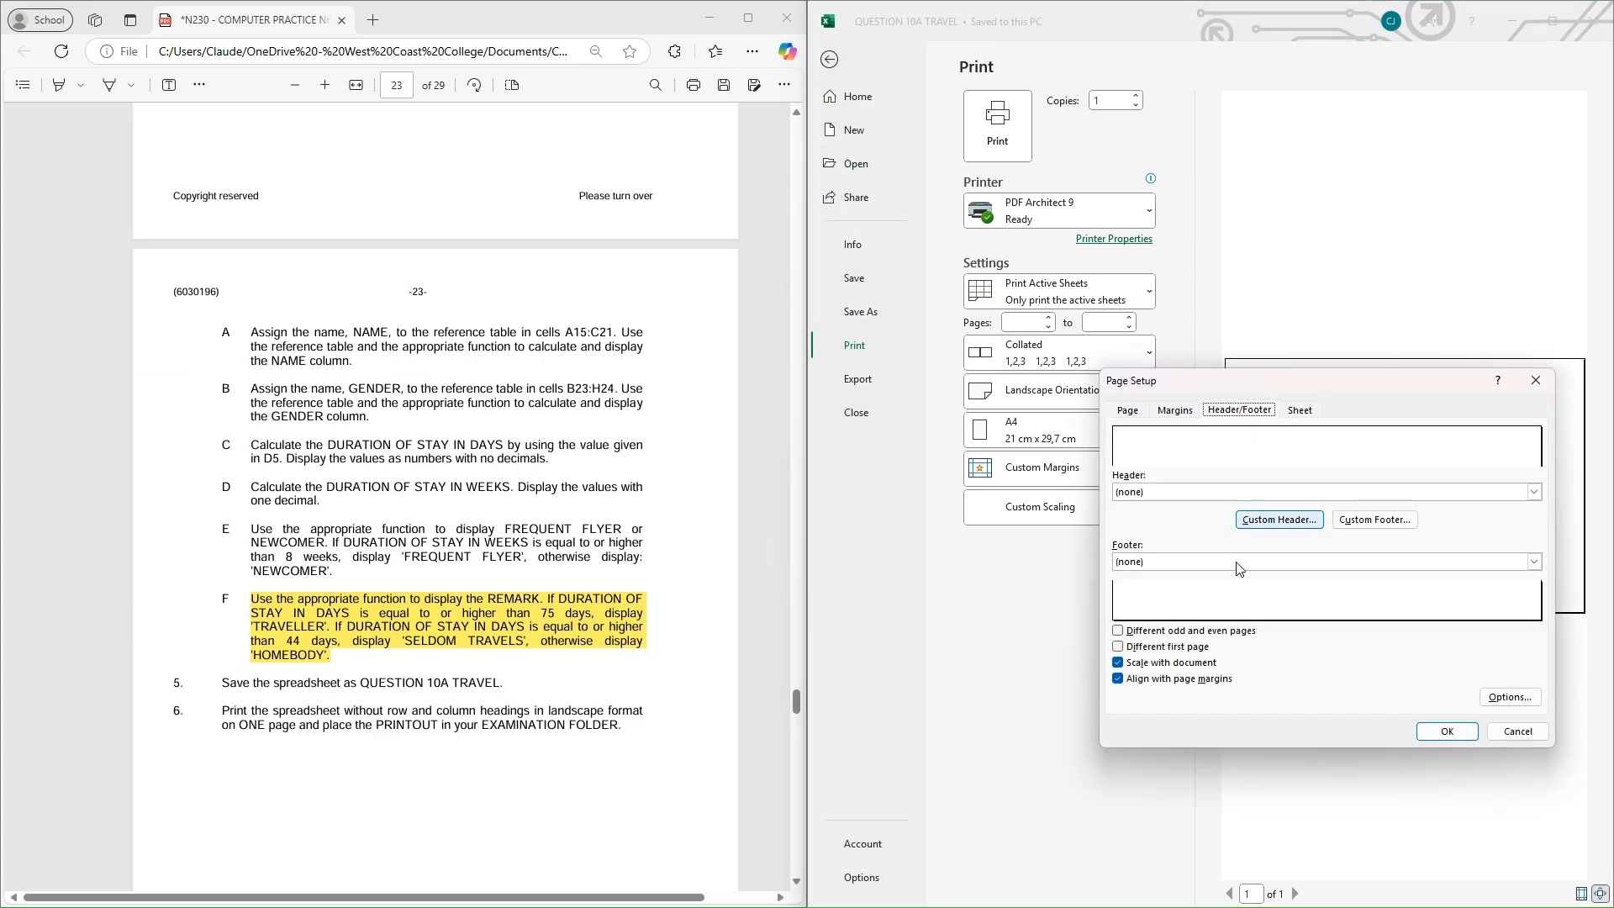
left_click(1254, 522)
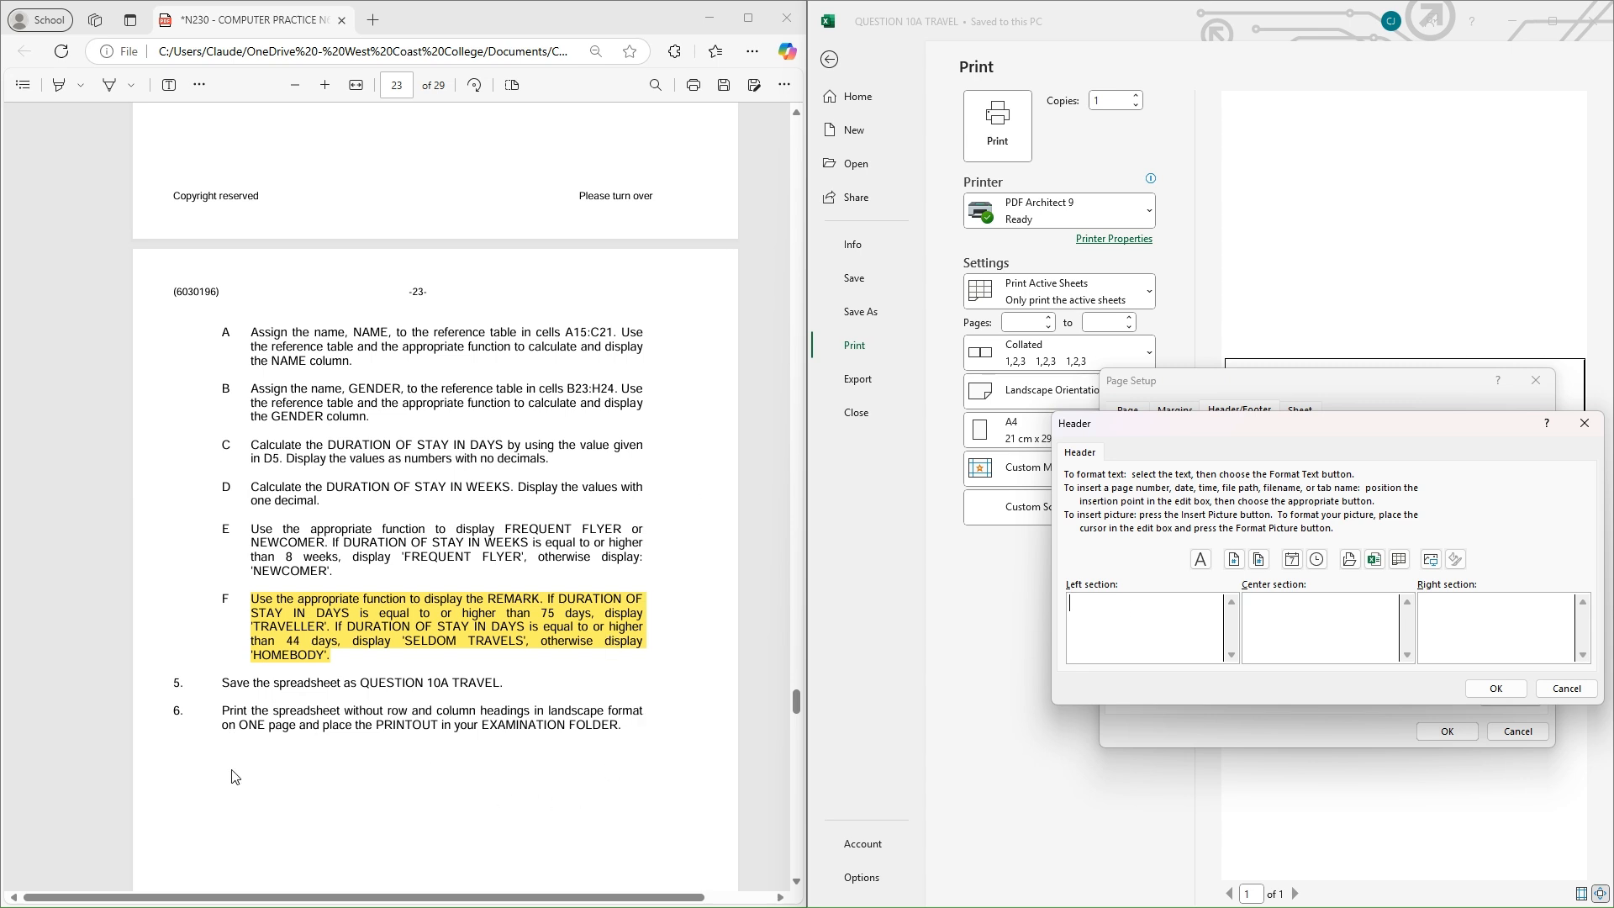
scroll(568, 504, "up", 10)
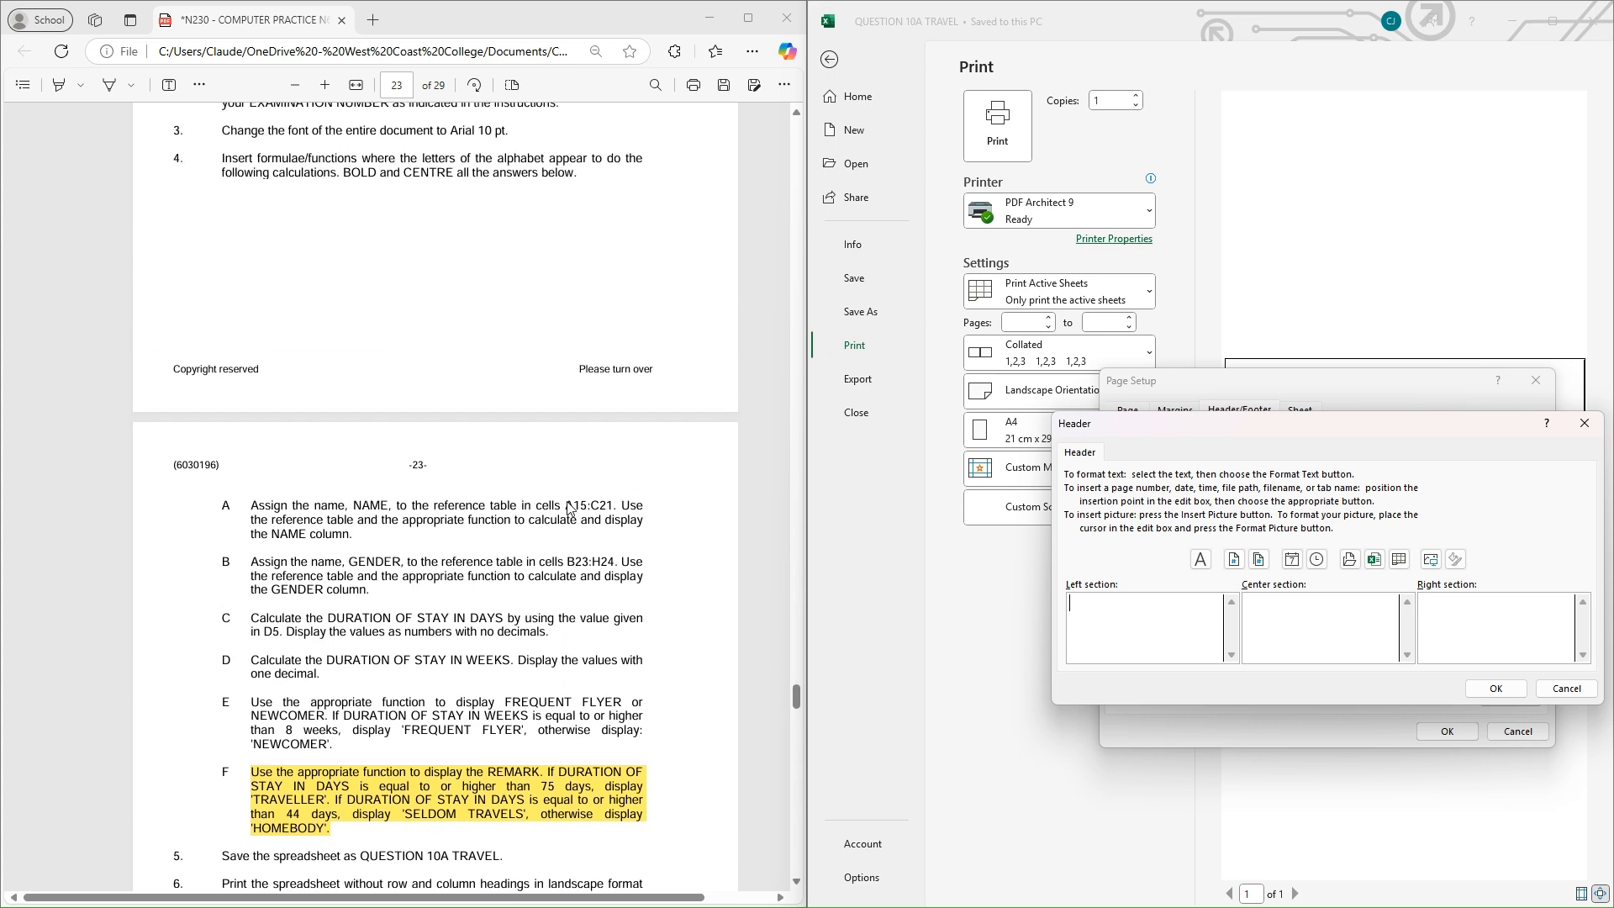
scroll(568, 504, "down", 2)
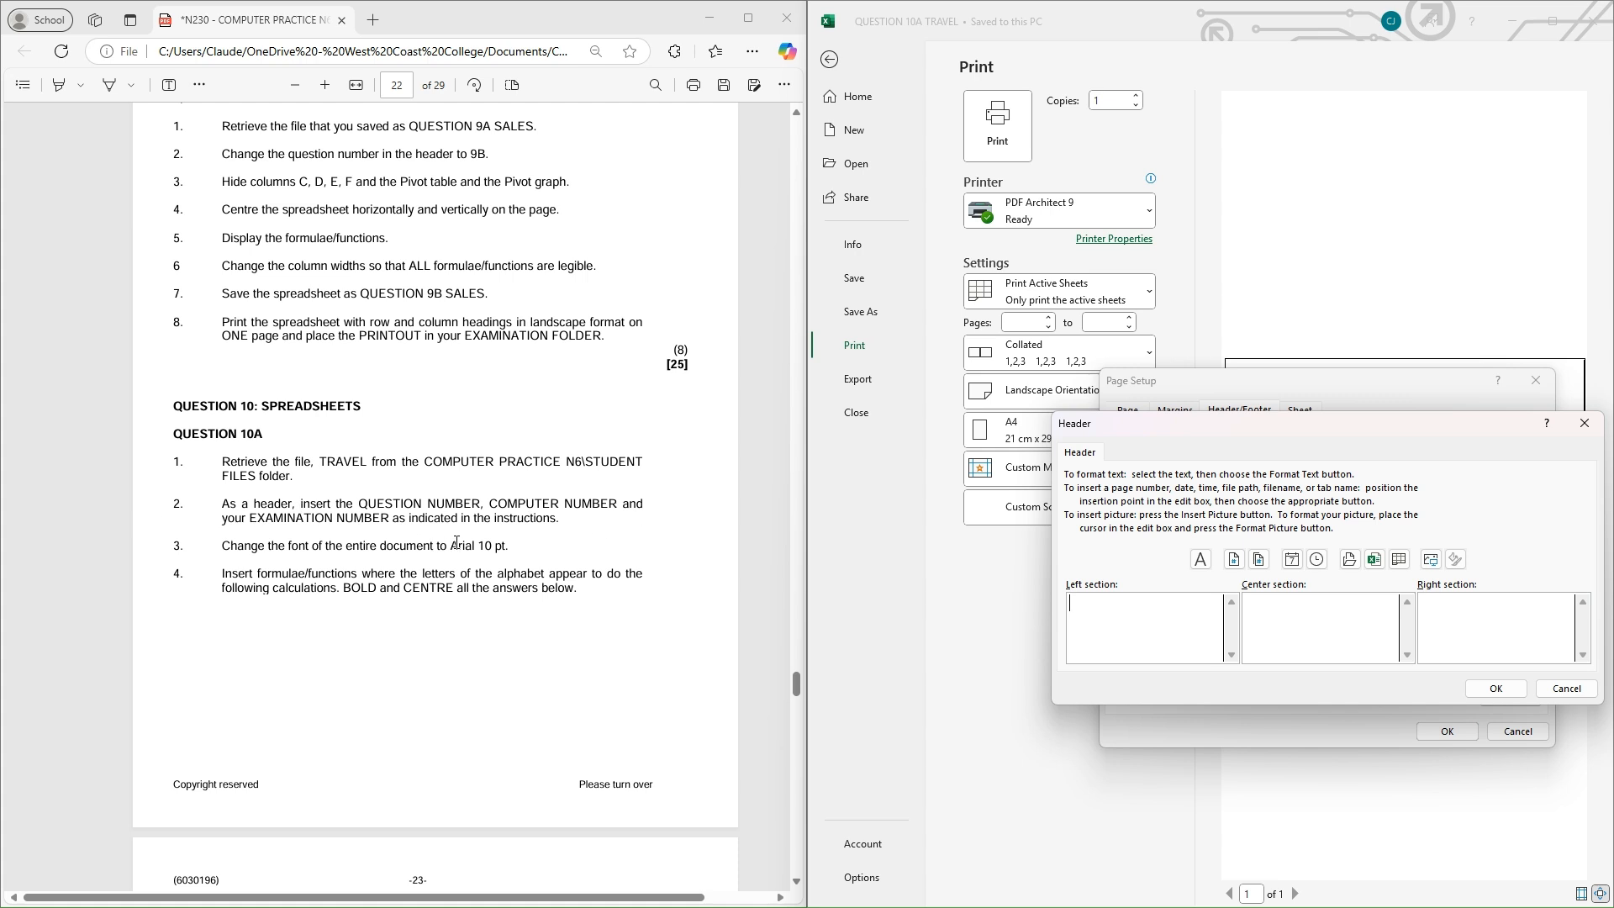
scroll(509, 539, "down", 7)
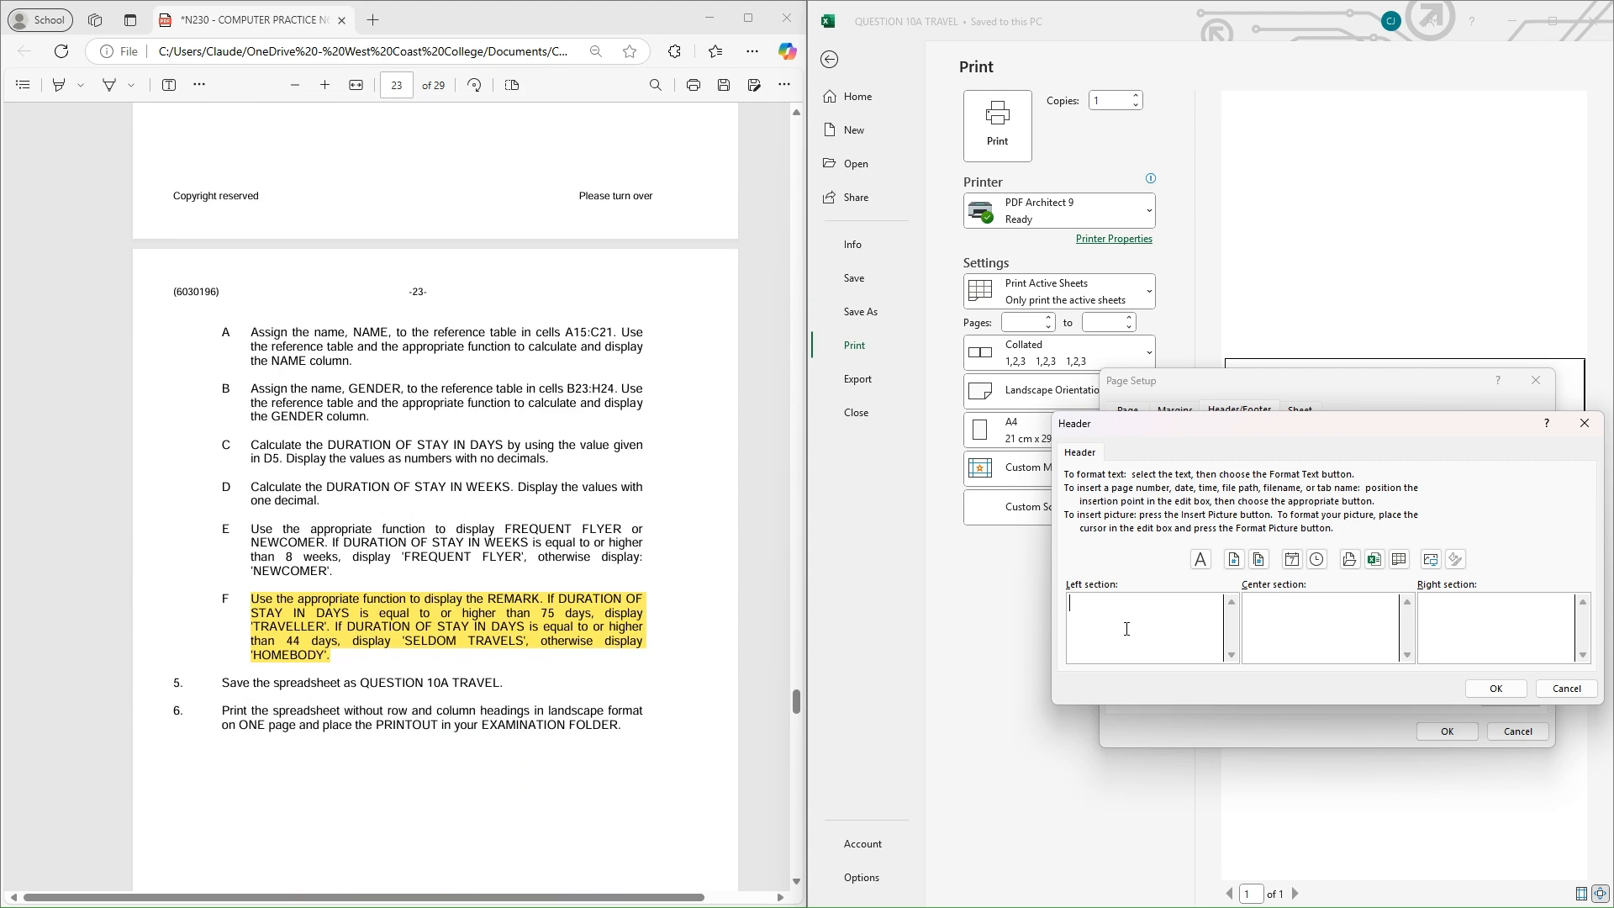
Enter the examination number and C1 in the left section and QUESTION 10 on the right
type("C1")
type("qyes")
key("BackSpace")
key("BackSpace")
key("BackSpace")
type("UESTION 10")
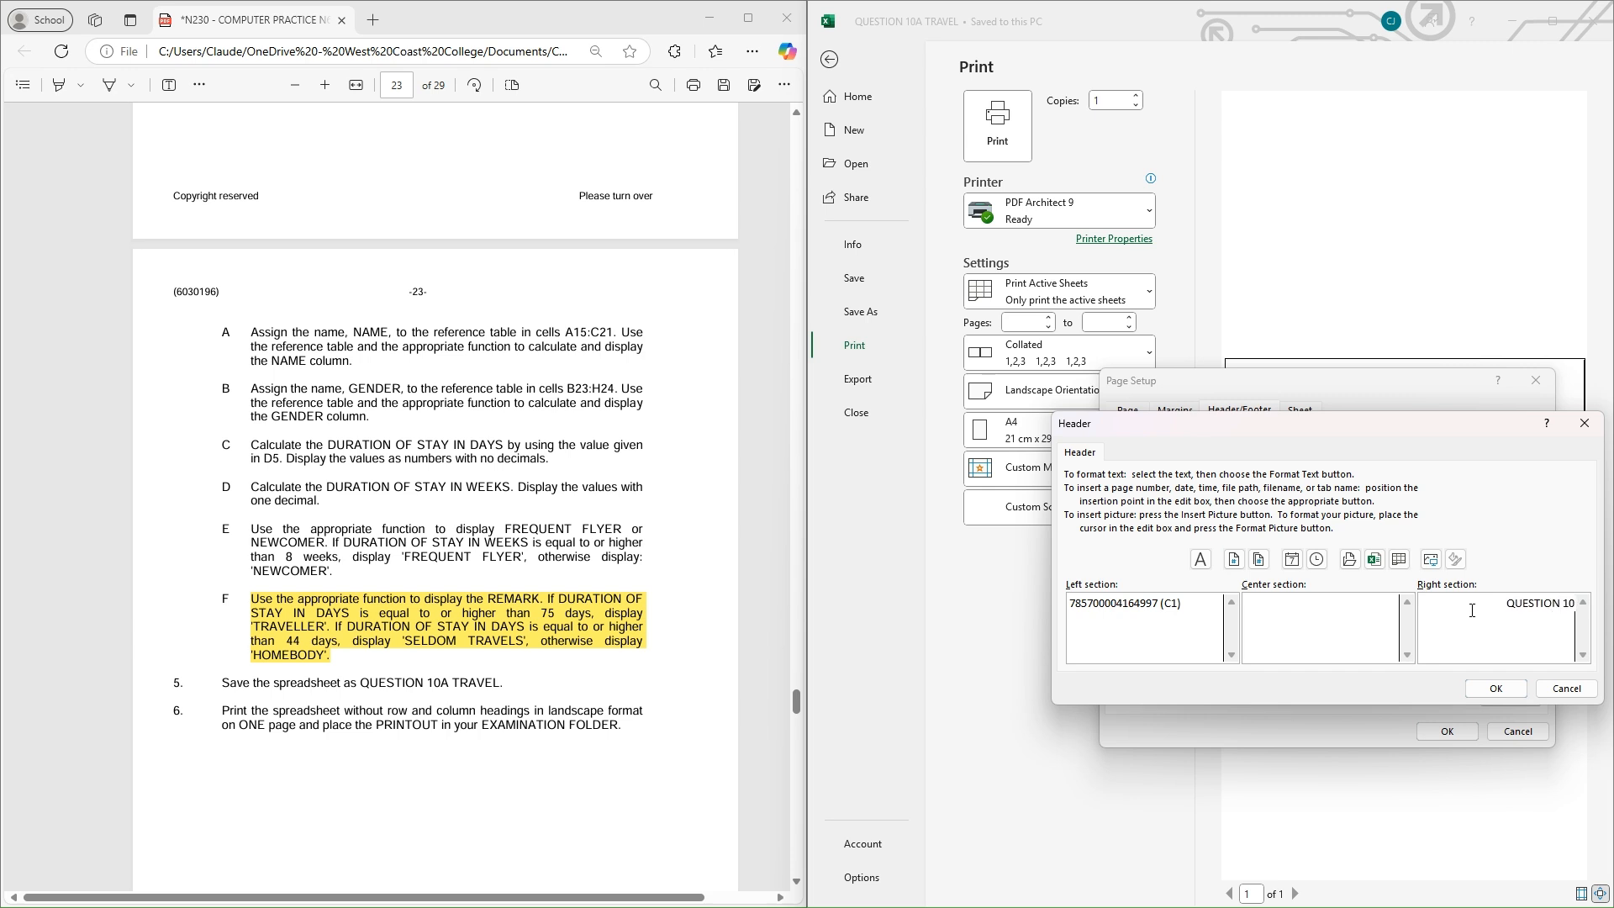
left_click(1497, 691)
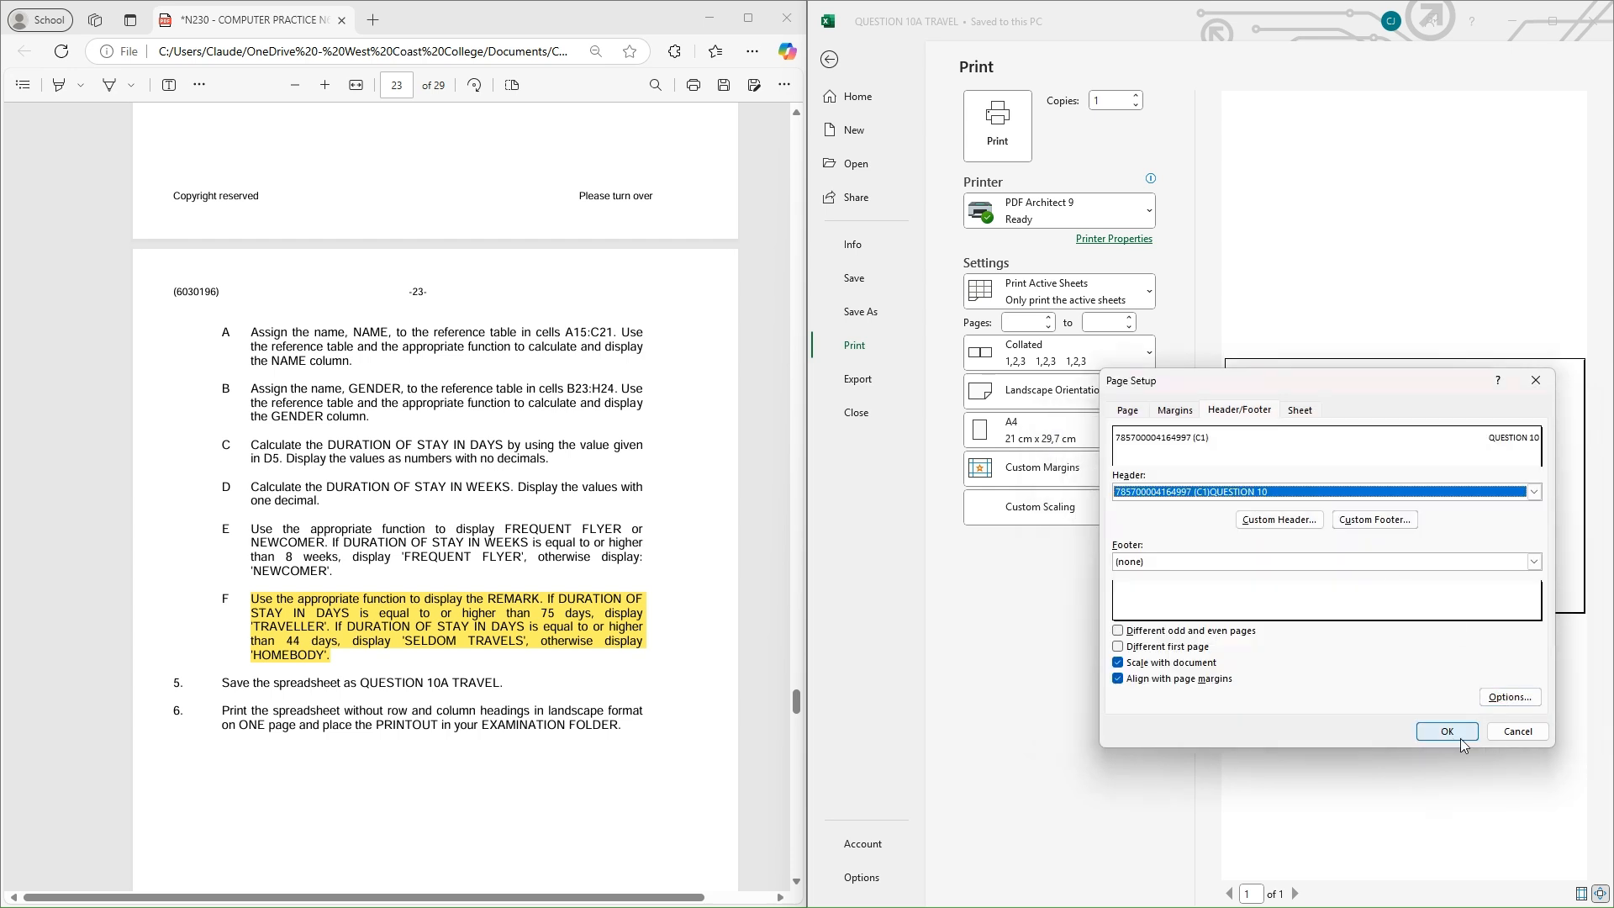
Apply the header, keep Landscape orientation, and return to the worksheet
left_click(1460, 738)
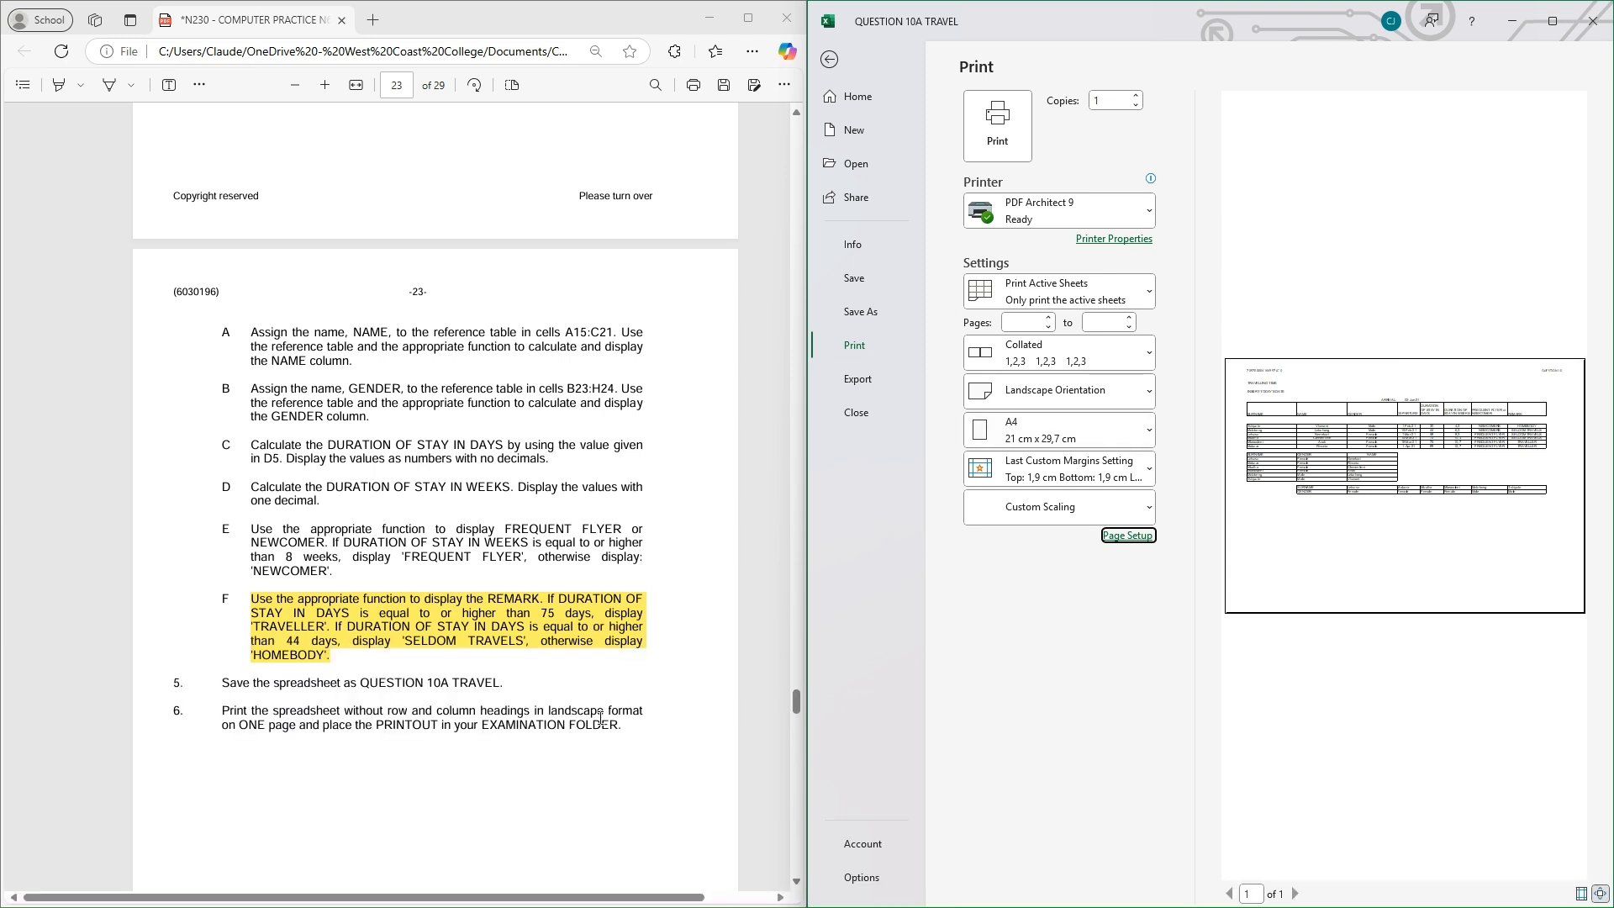
left_click(1131, 401)
left_click(1082, 433)
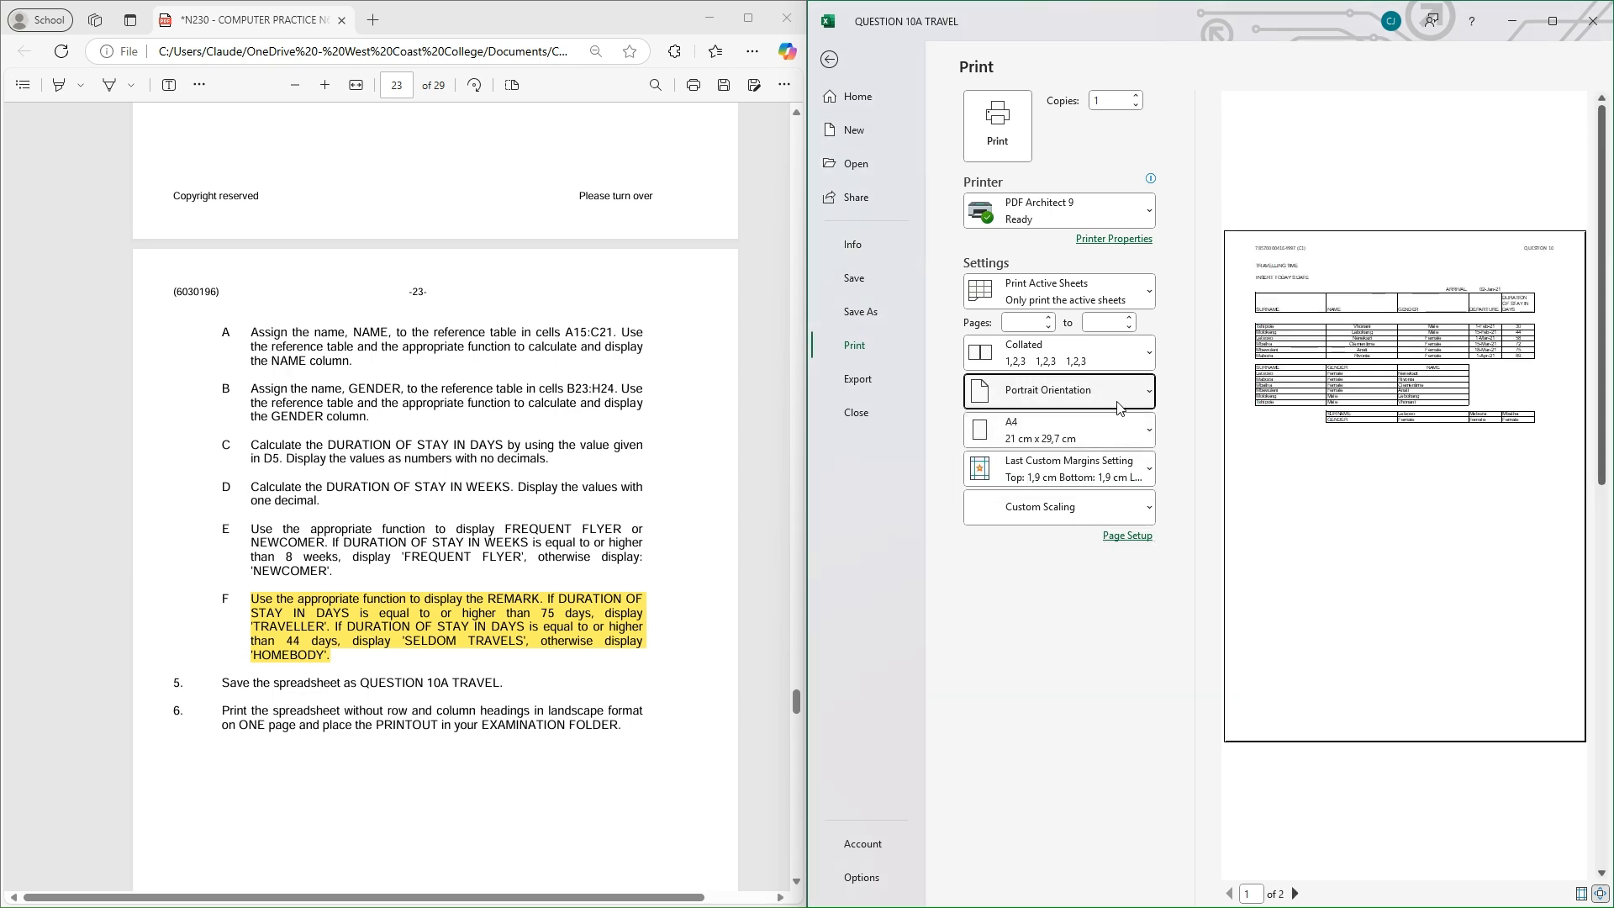
left_click(1084, 391)
left_click(1088, 475)
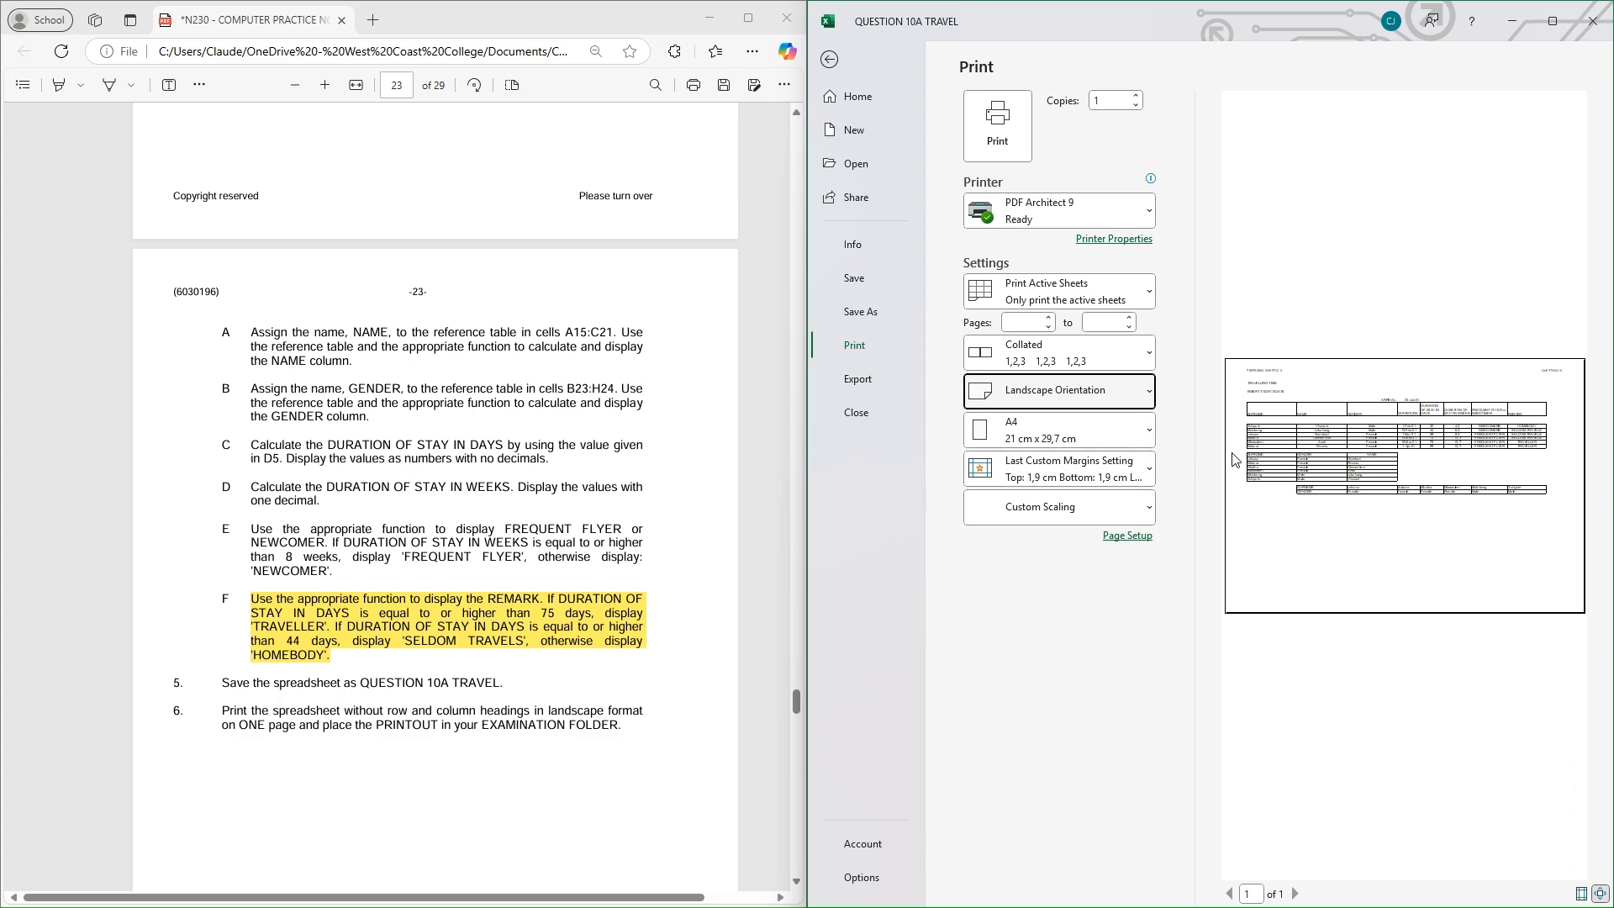
left_click(829, 61)
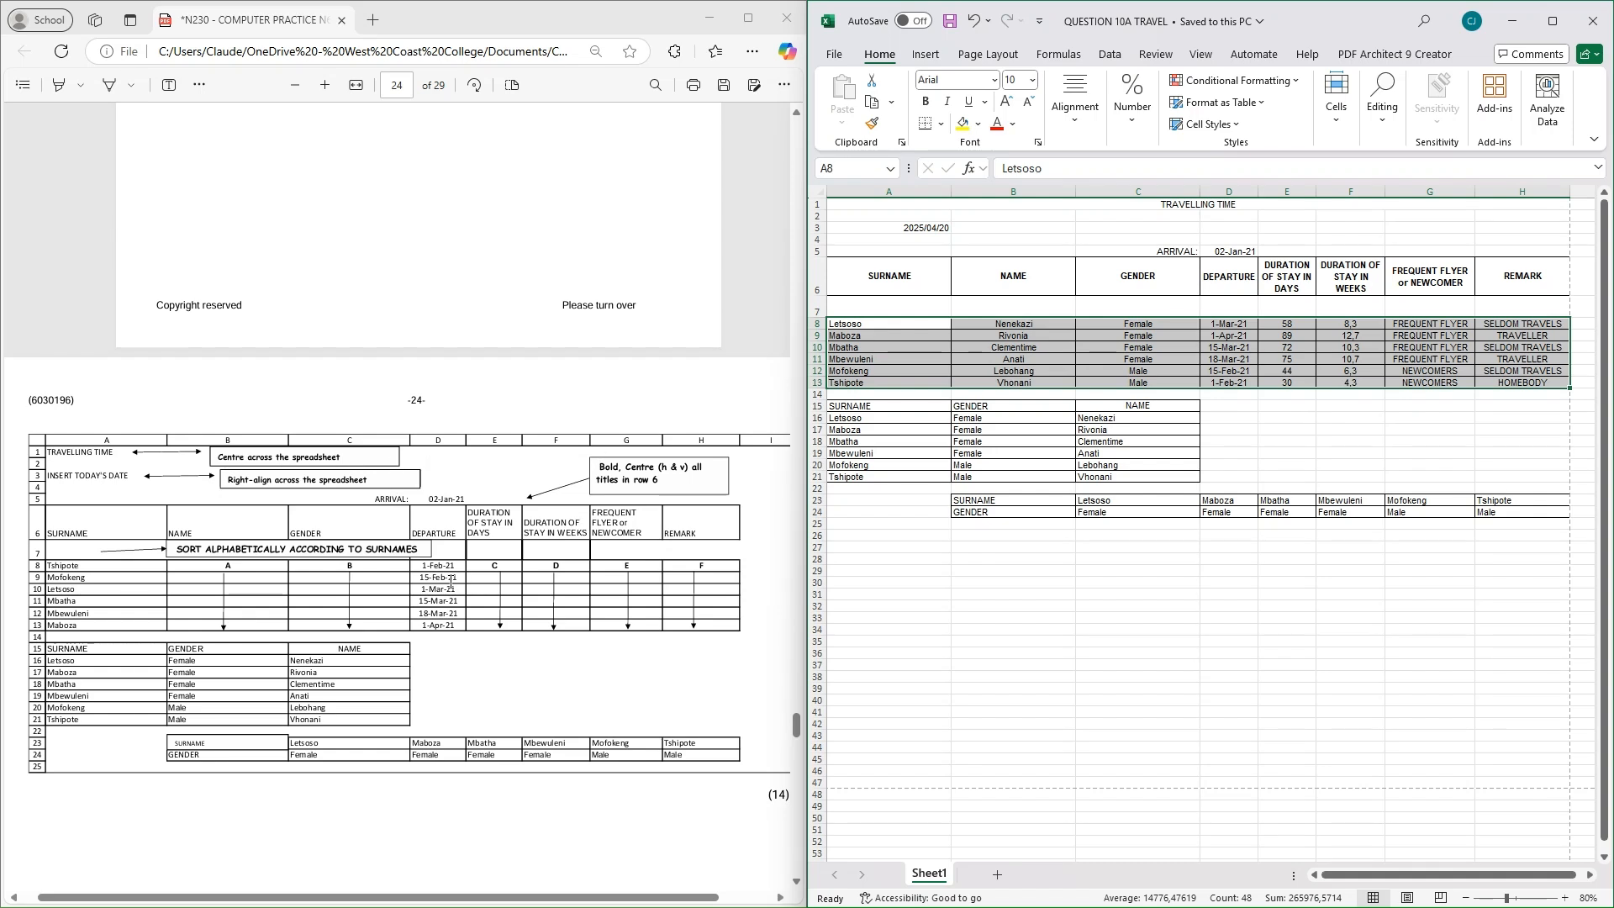
Scroll the question paper to compare the saved sheet with the model layout
scroll(475, 622, "down", 2)
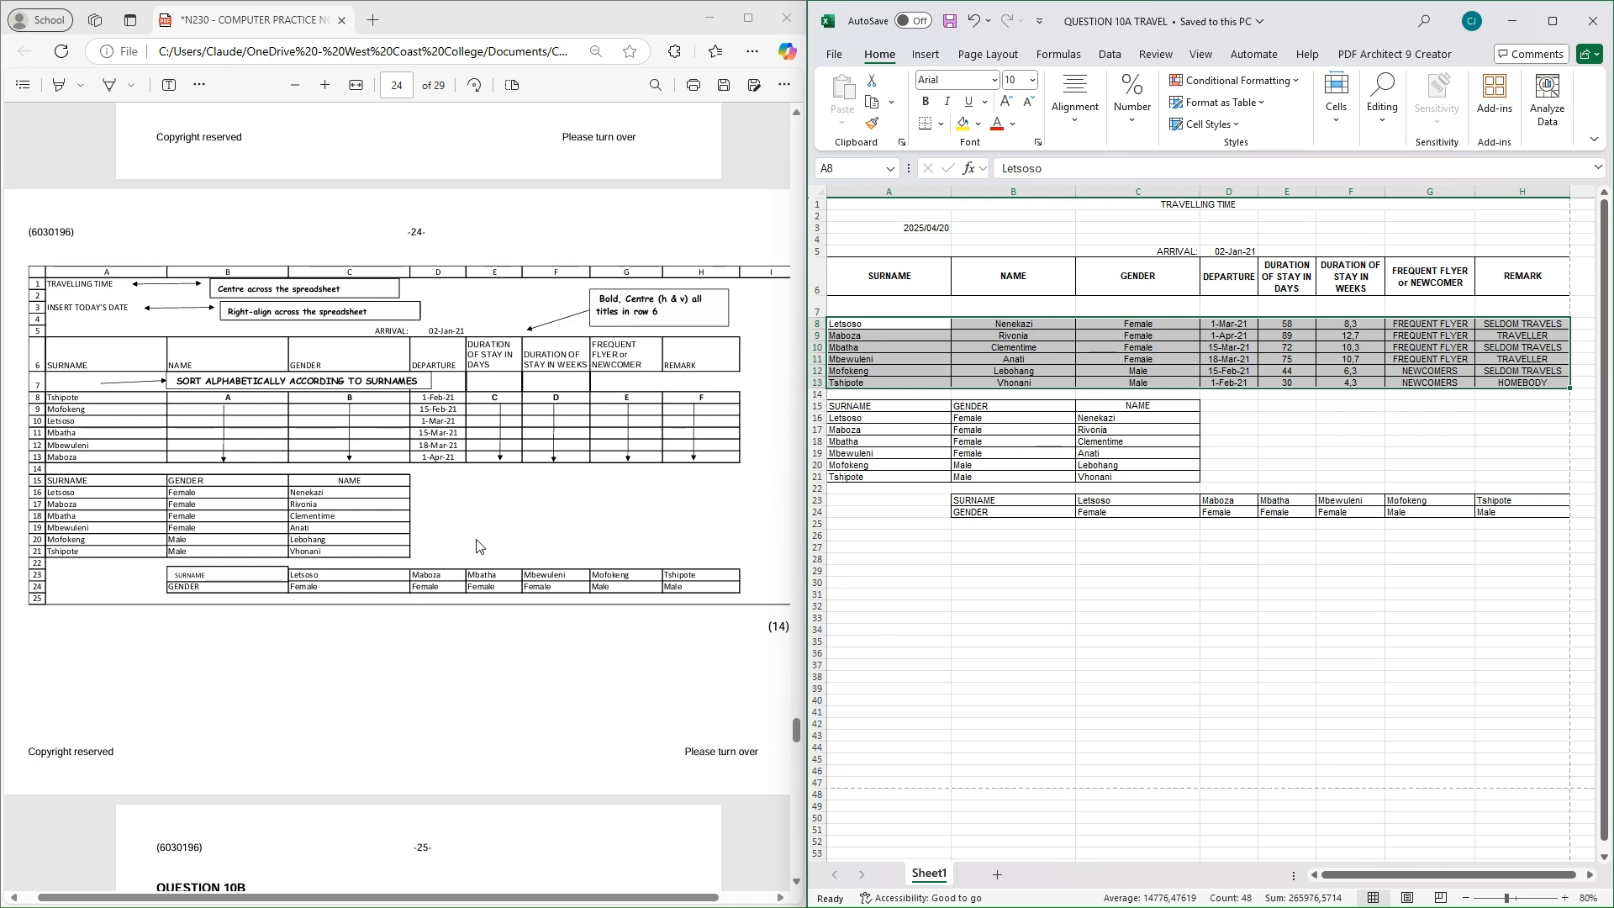
scroll(476, 546, "up", 1)
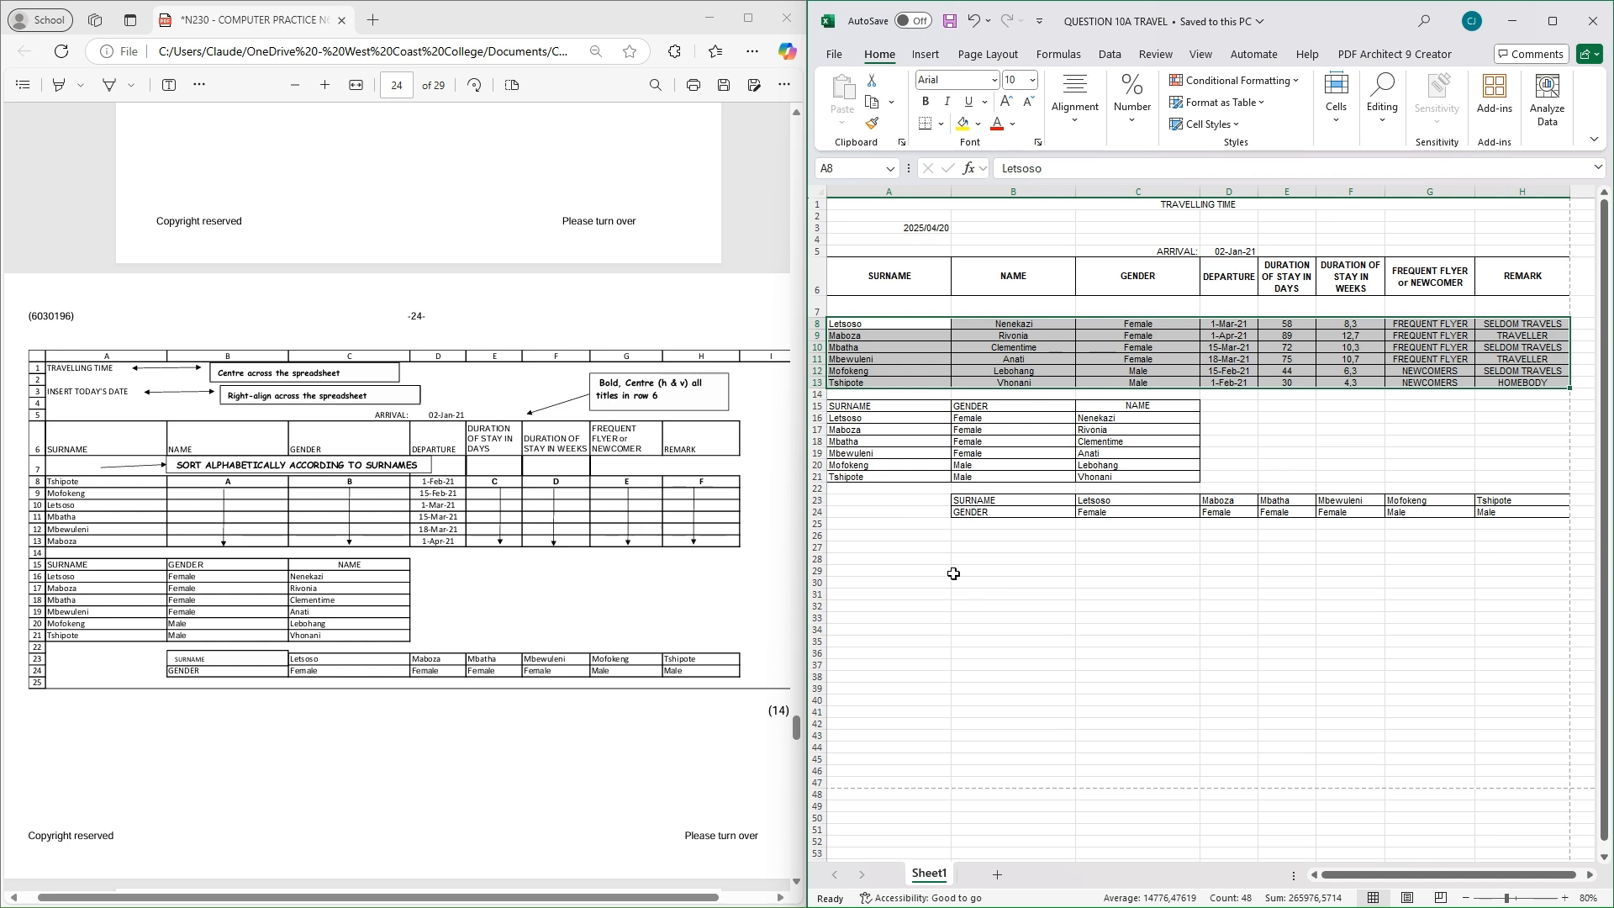